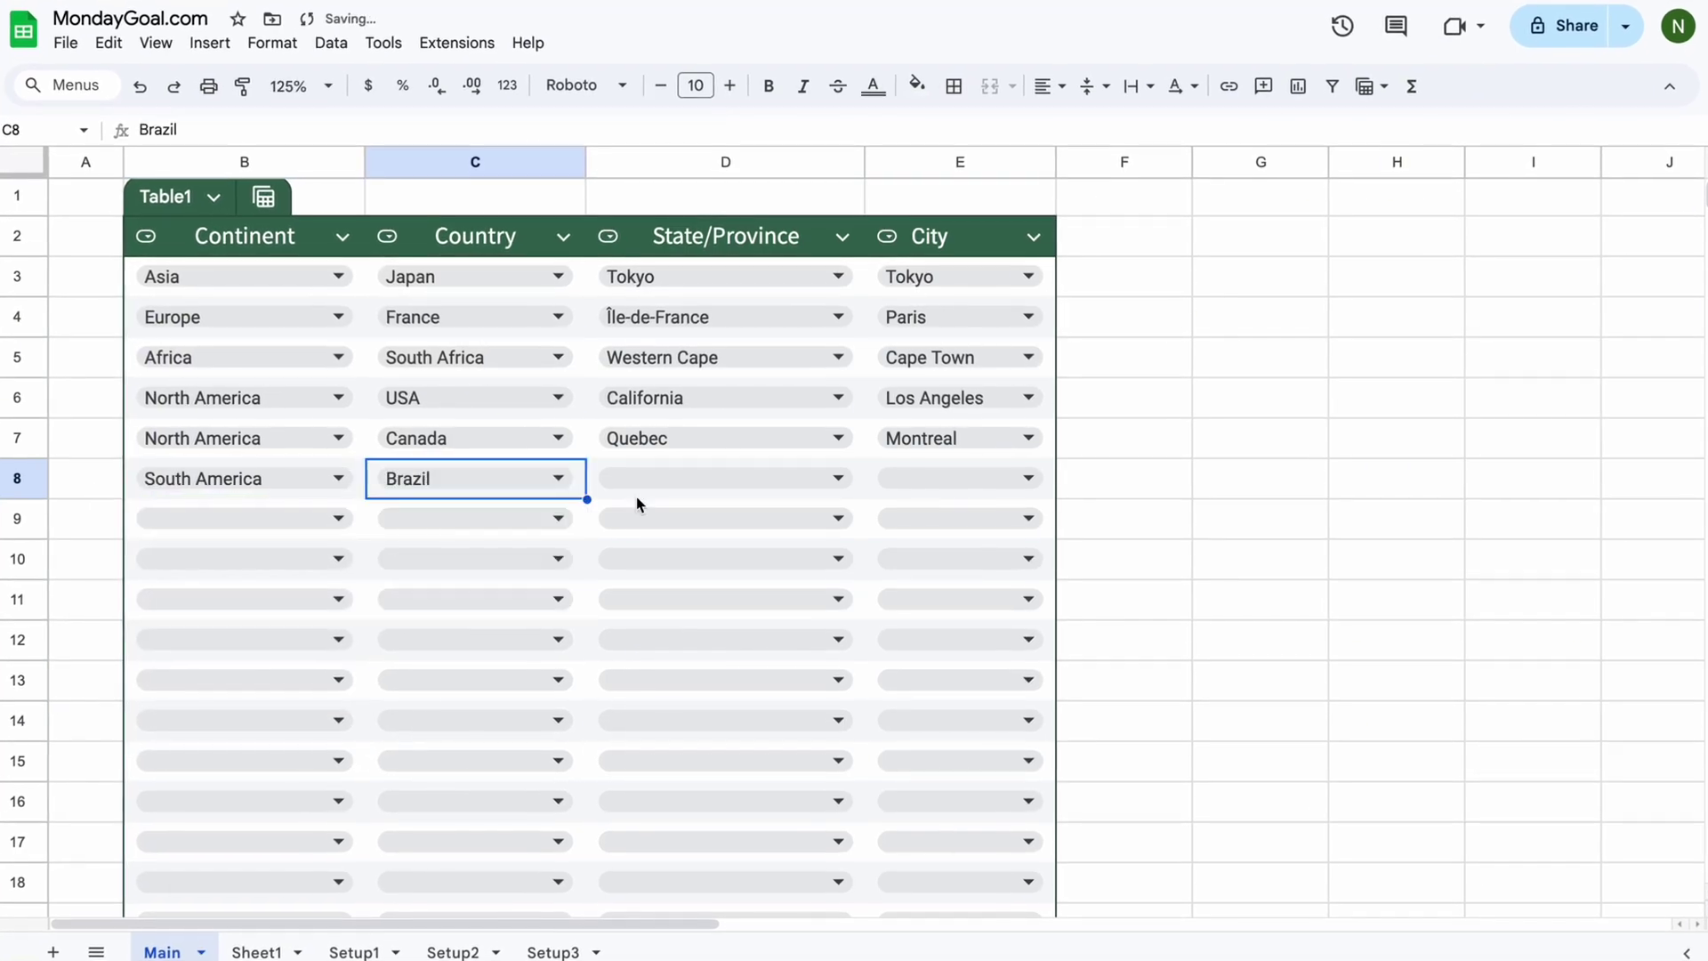
Step: Complete row 8 of the table with Rio de Janeiro as both the state/province and the city
left_click(838, 478)
left_click(627, 554)
left_click(1028, 478)
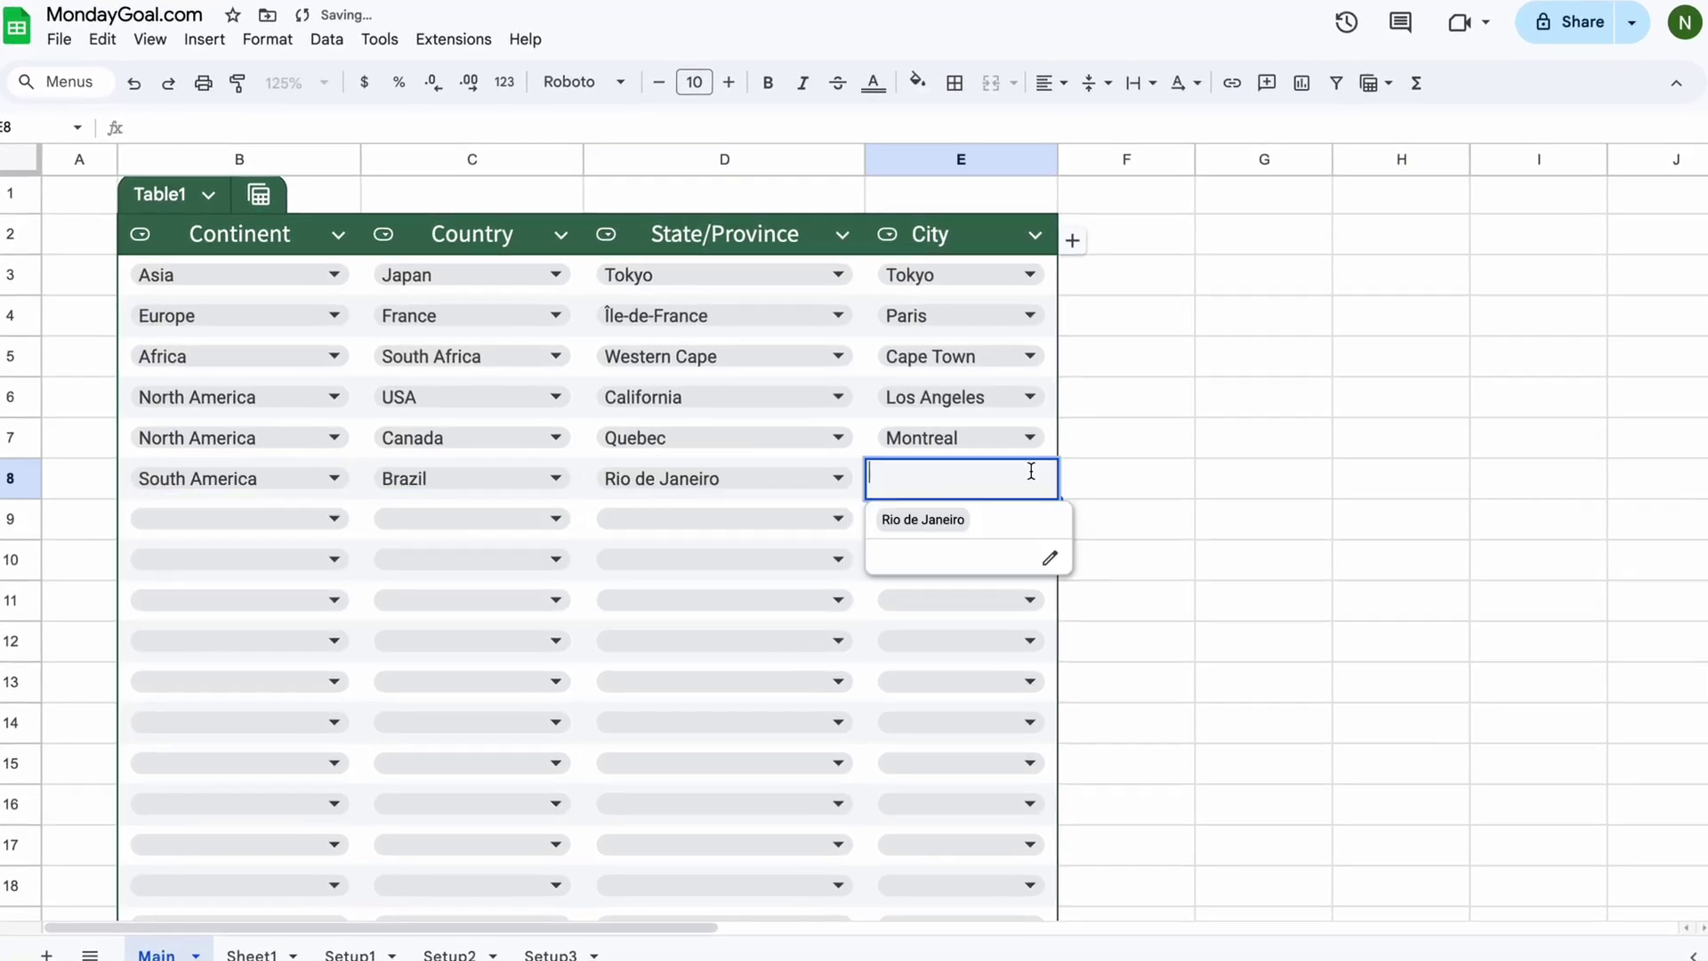
left_click(936, 521)
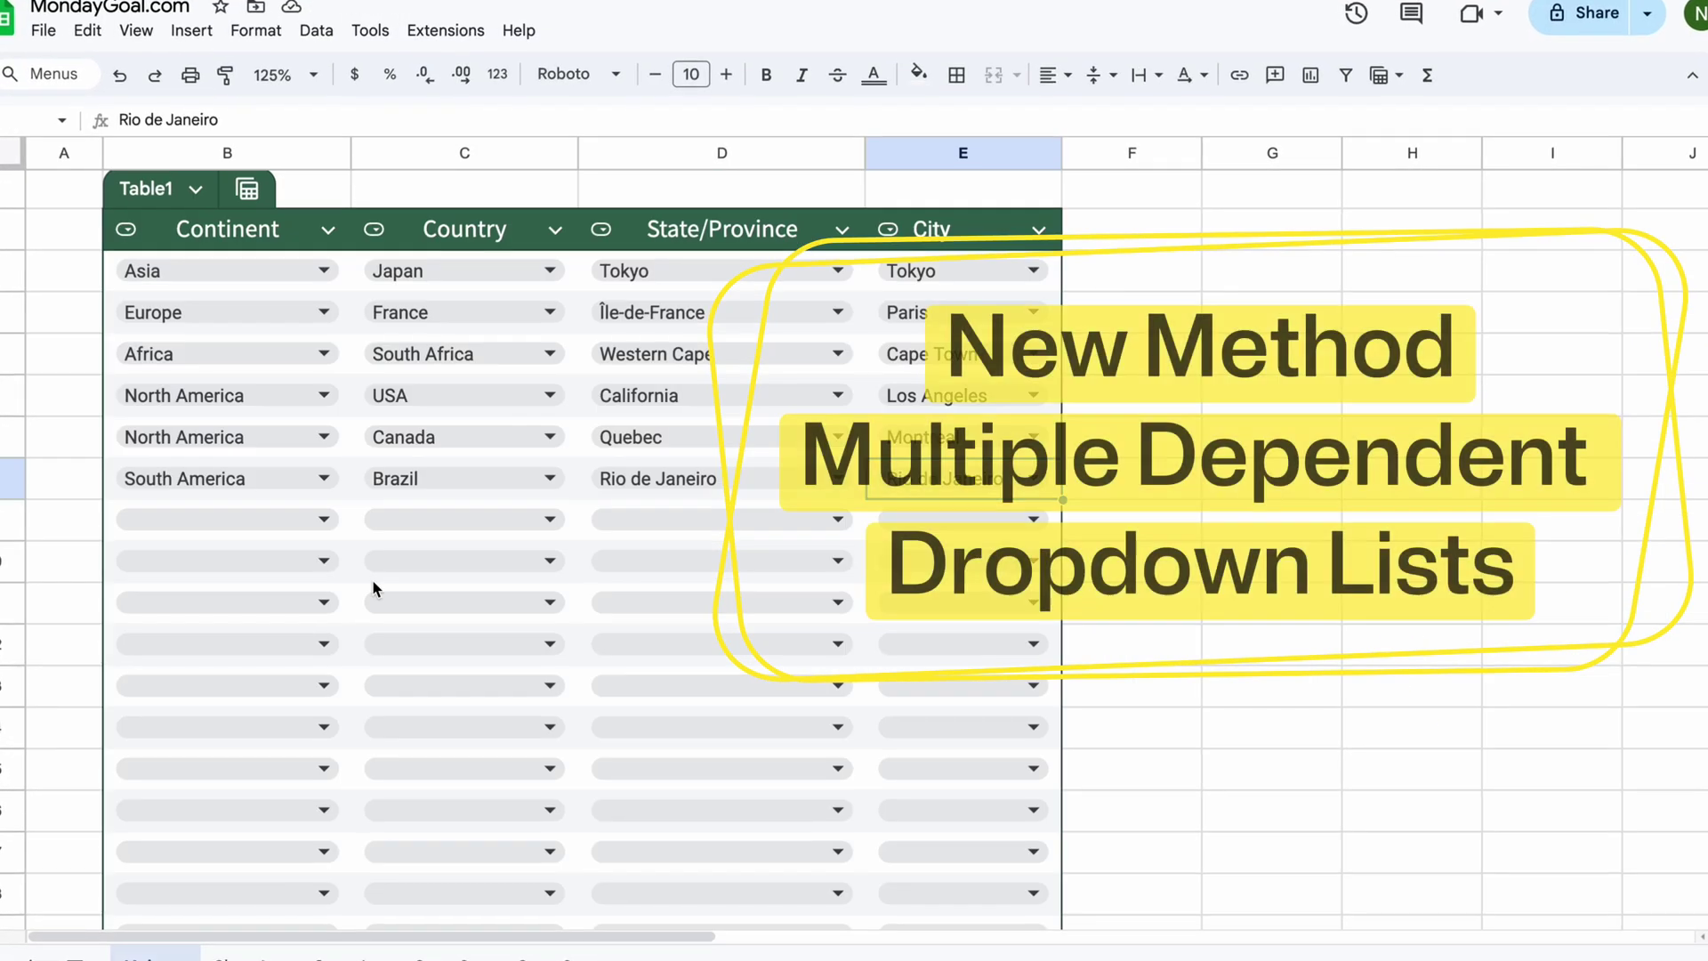
Step: Fill row 9 of the table with Oceania, Australia, New South Wales and Sydney from the dependent dropdowns
left_click(218, 520)
left_click(170, 737)
left_click(503, 521)
left_click(389, 560)
left_click(724, 519)
left_click(649, 561)
left_click(943, 520)
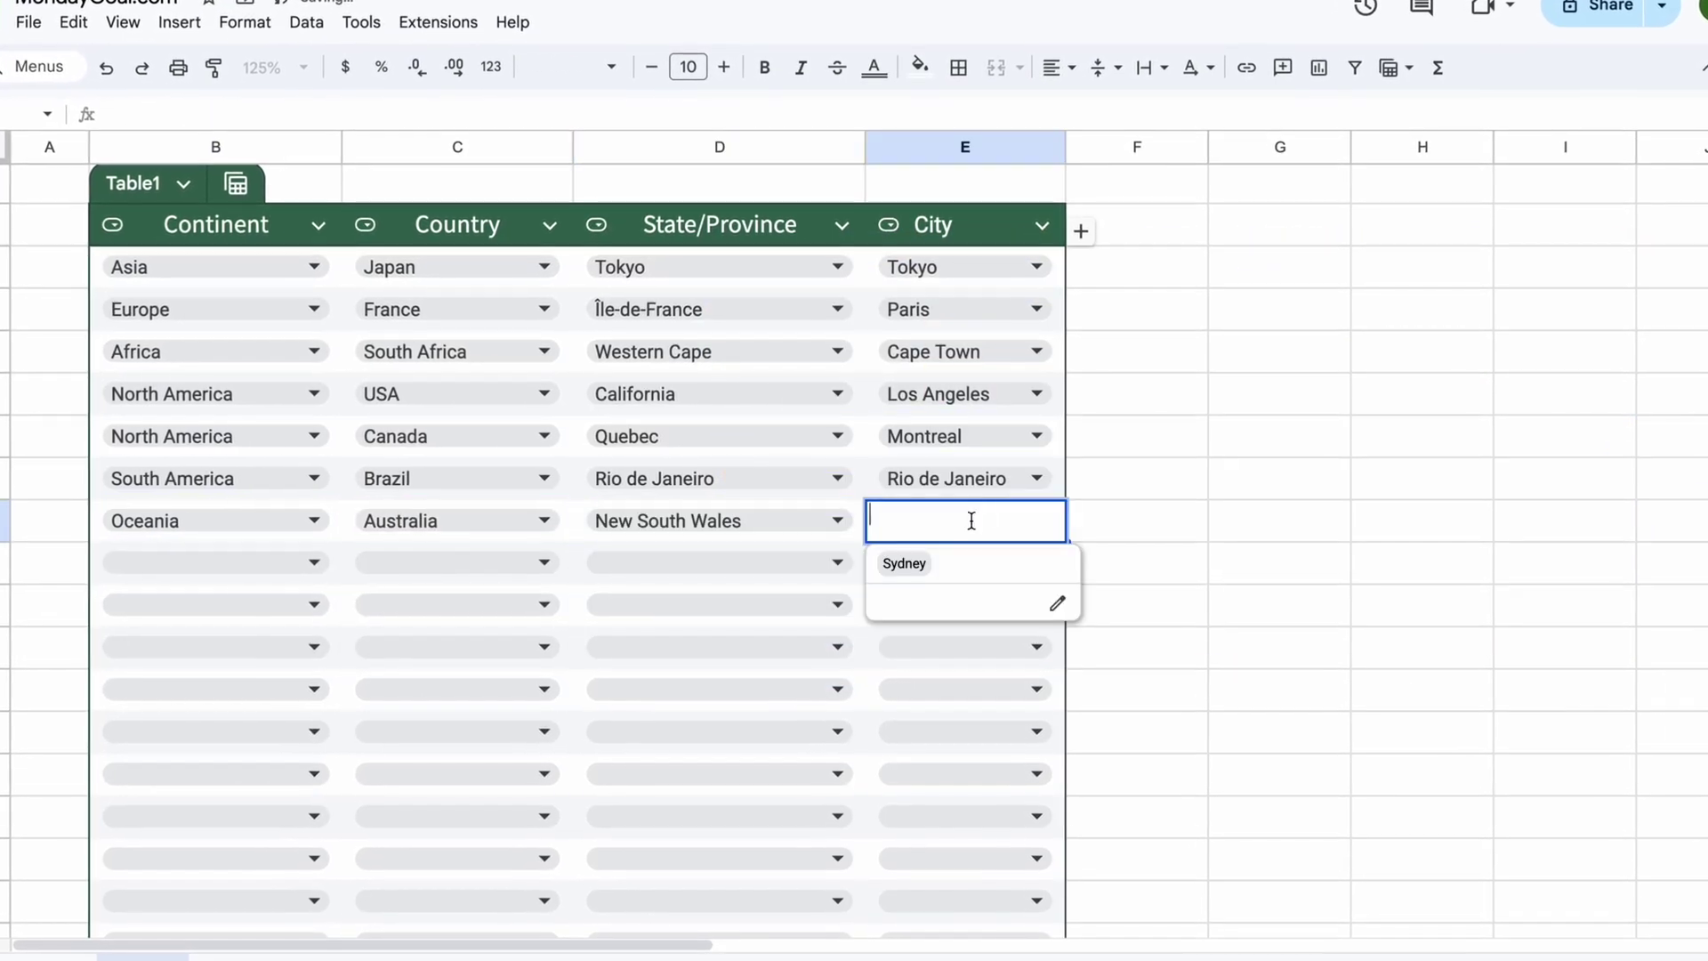
left_click(904, 564)
Step: Fill row 10 of the table by choosing a continent, country, state/province and city from the dependent dropdowns
left_click(213, 563)
left_click(307, 562)
left_click(114, 786)
left_click(454, 563)
left_click(443, 647)
left_click(729, 565)
left_click(610, 606)
left_click(945, 568)
left_click(914, 606)
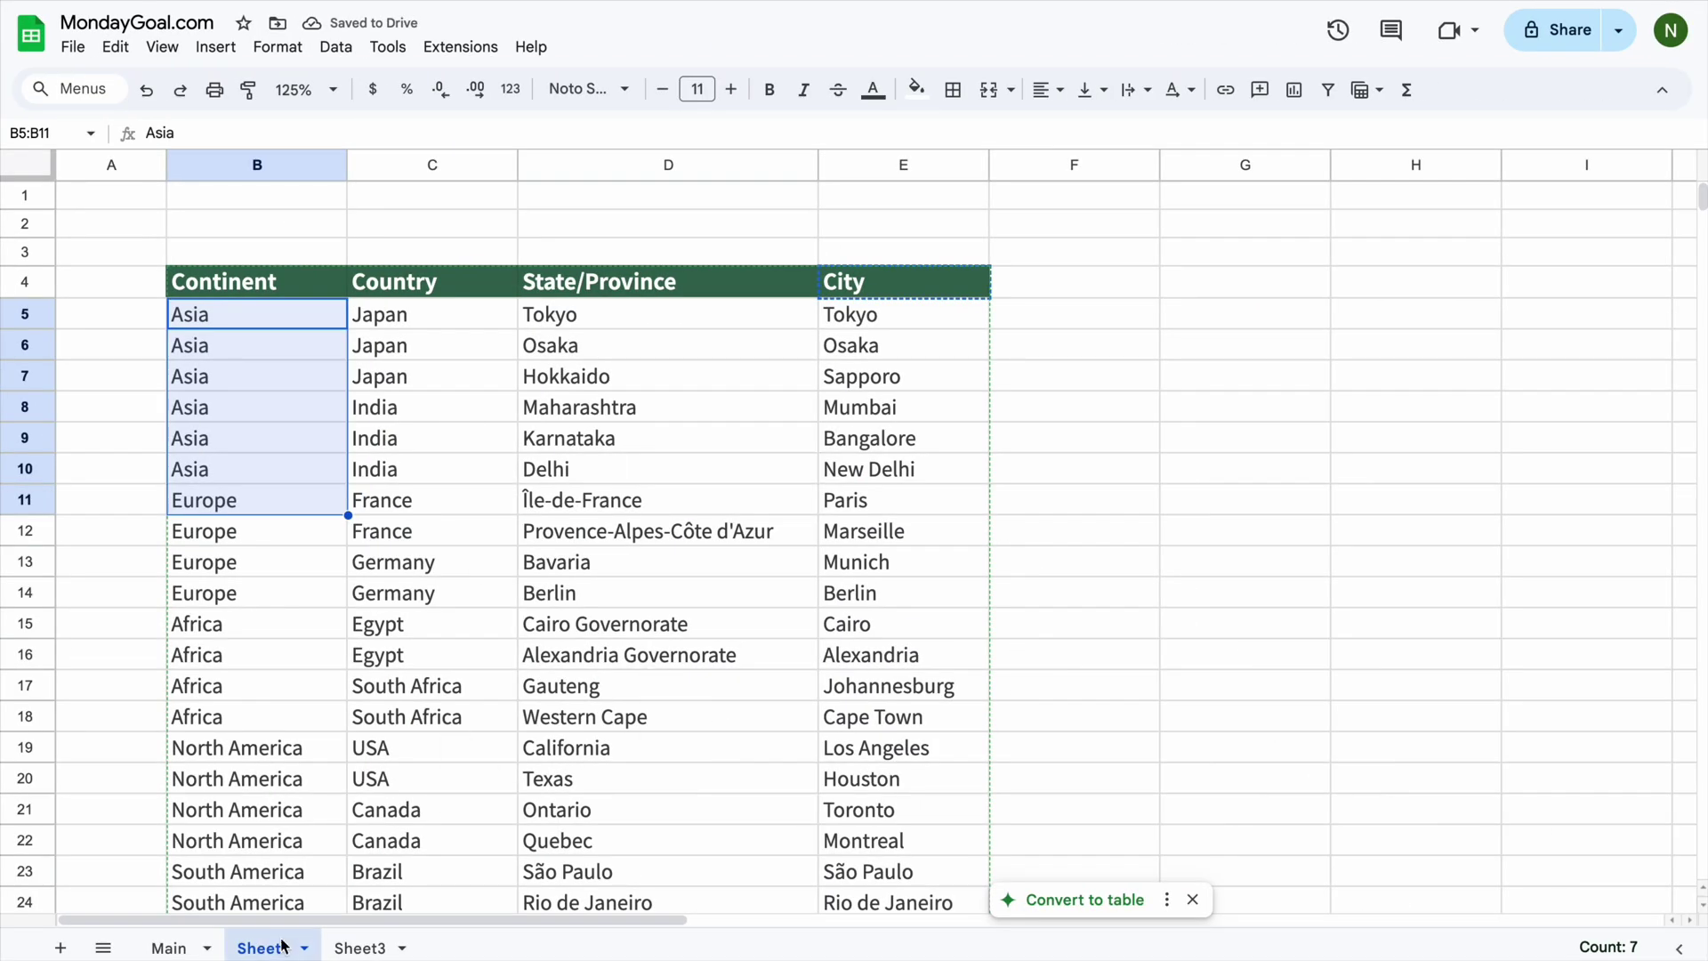
Step: Insert a dropdown in the Continent column of Table1 on the Main sheet, with the criteria Dropdown (from a range)
left_click(169, 948)
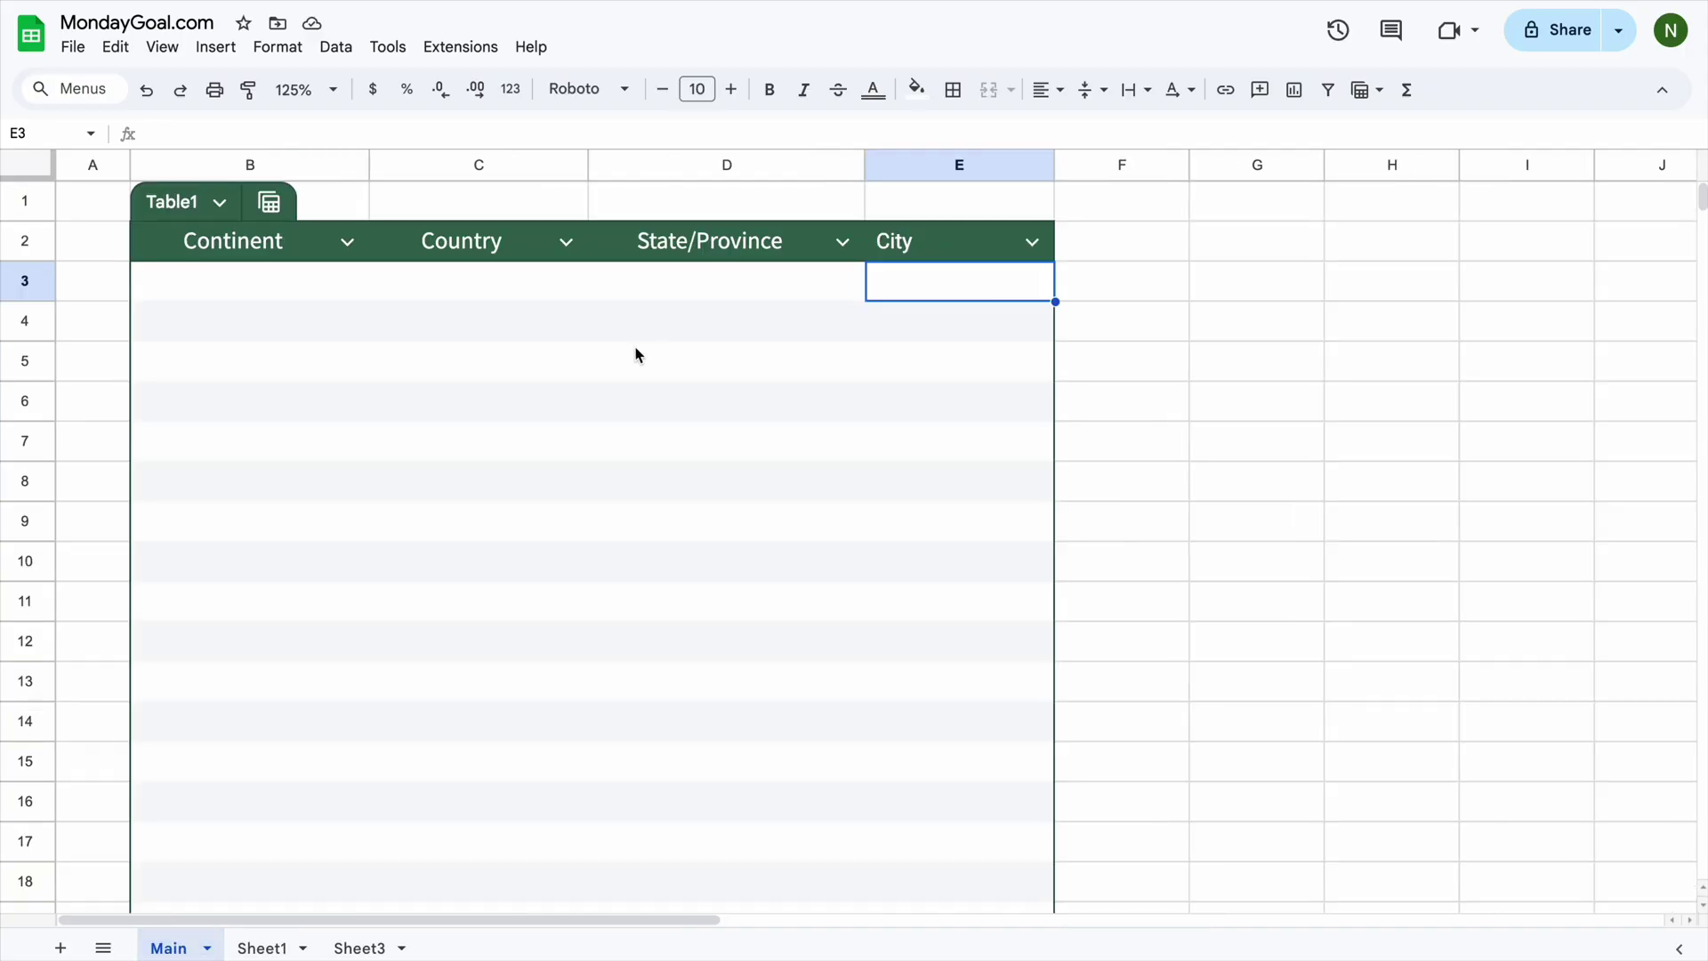
left_click(200, 292)
left_click(216, 47)
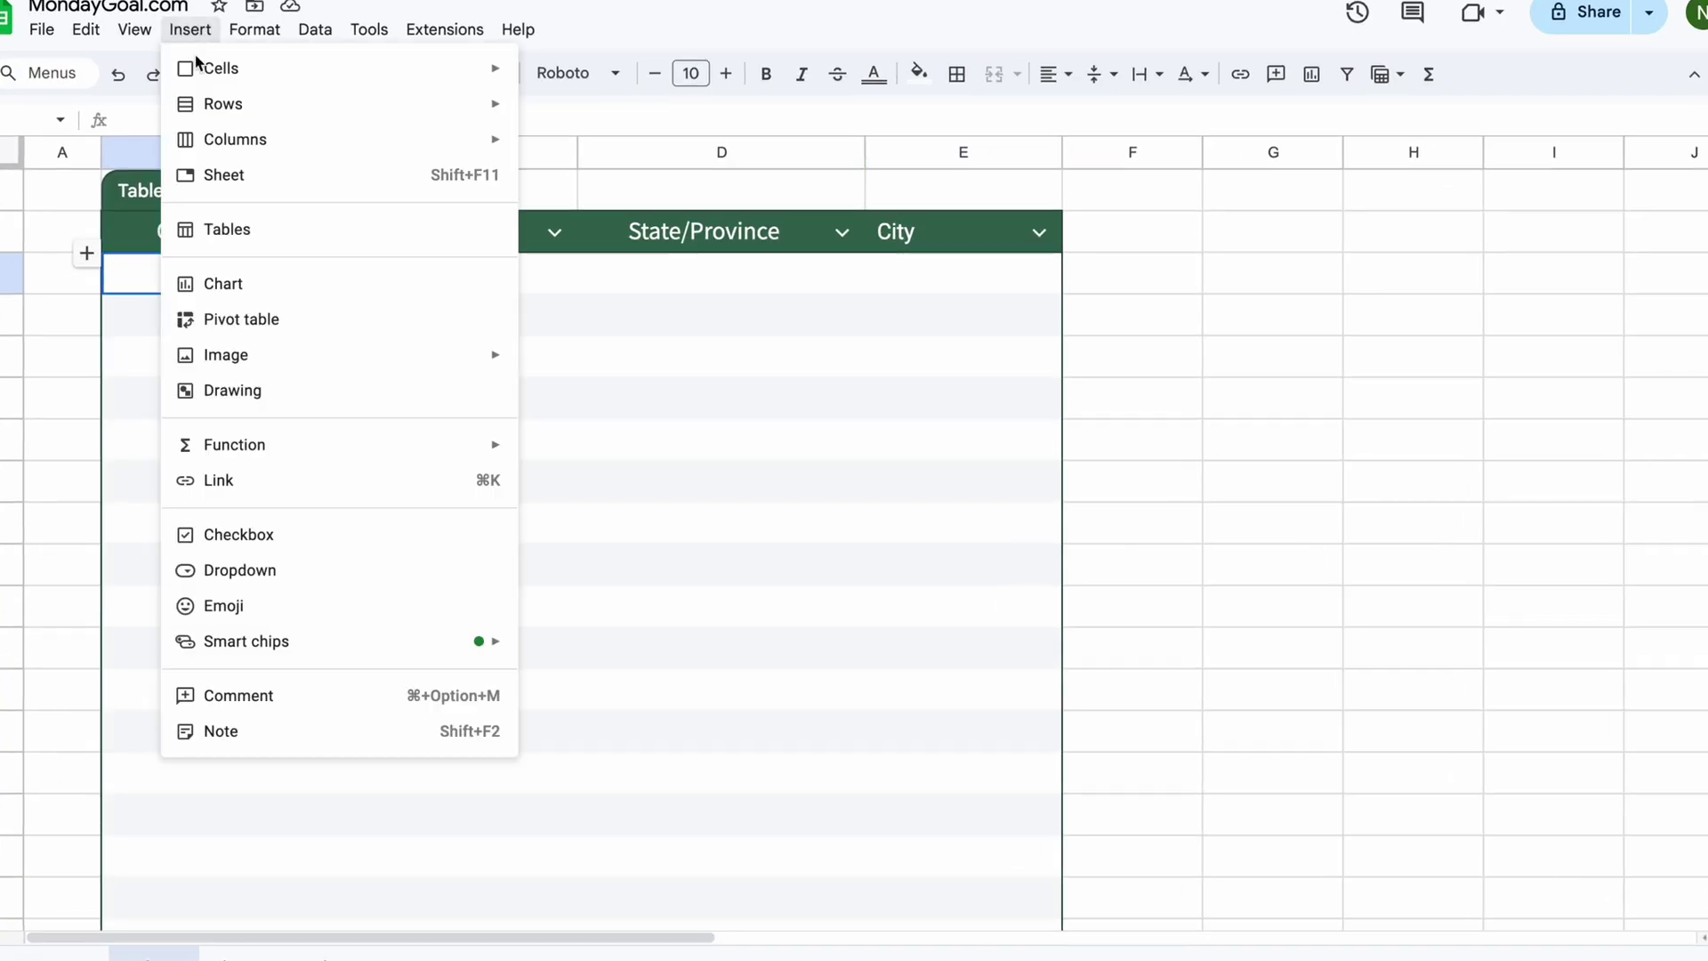
left_click(222, 571)
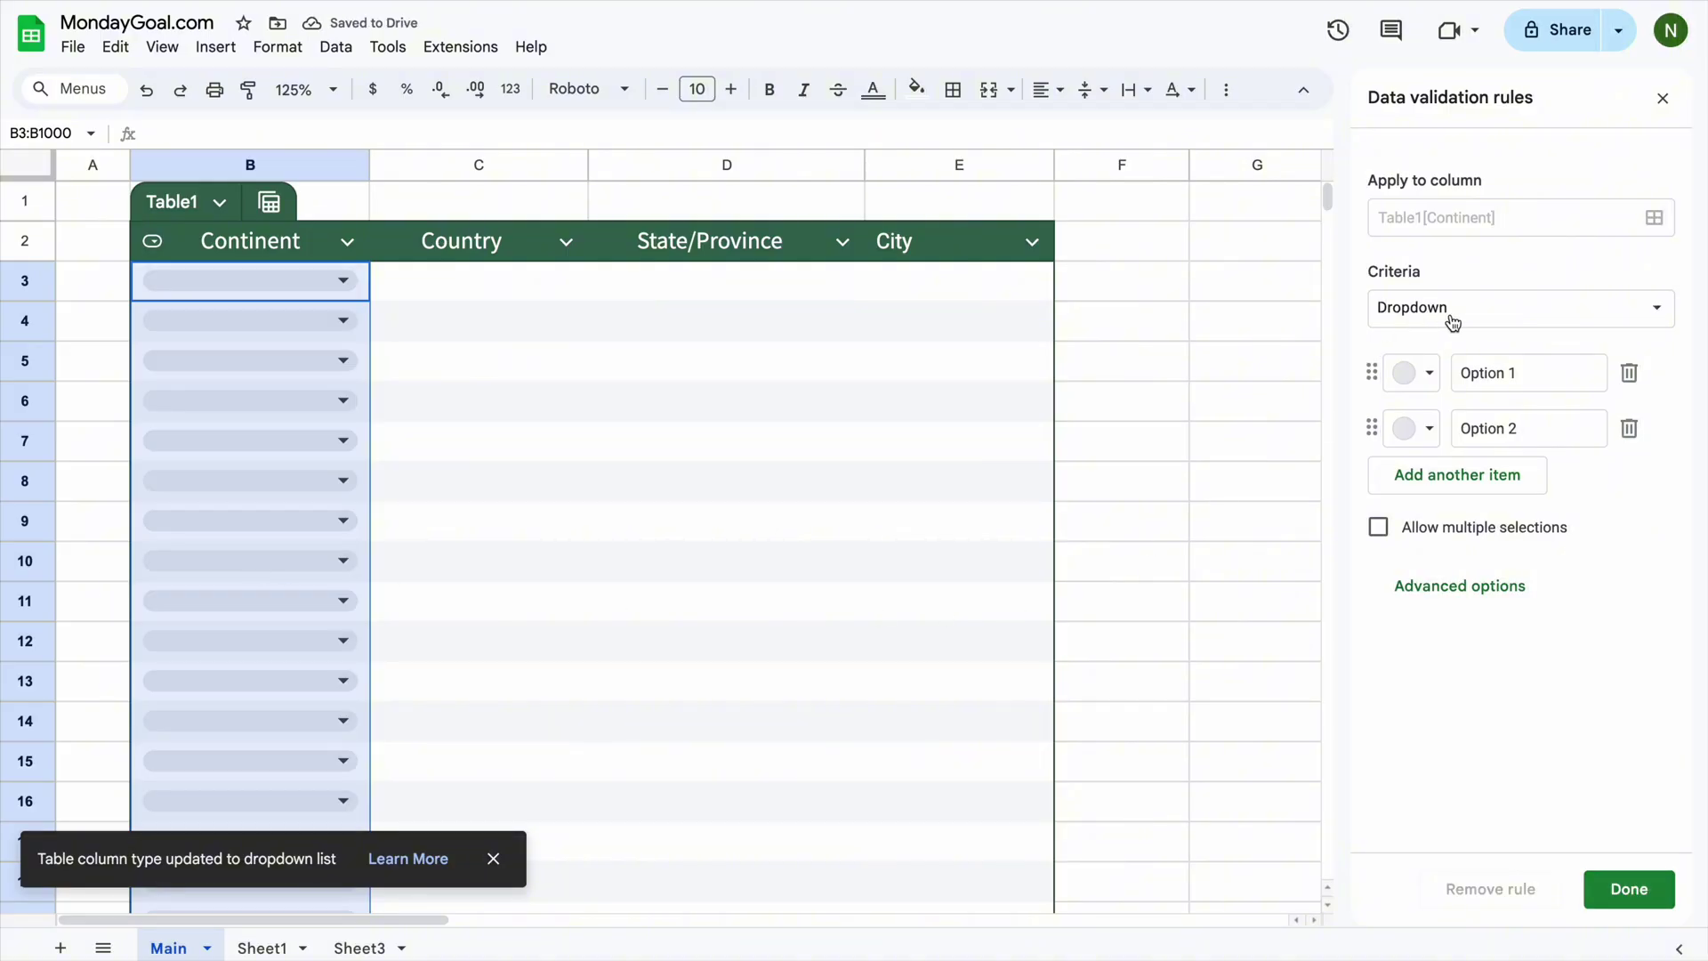
left_click(1655, 309)
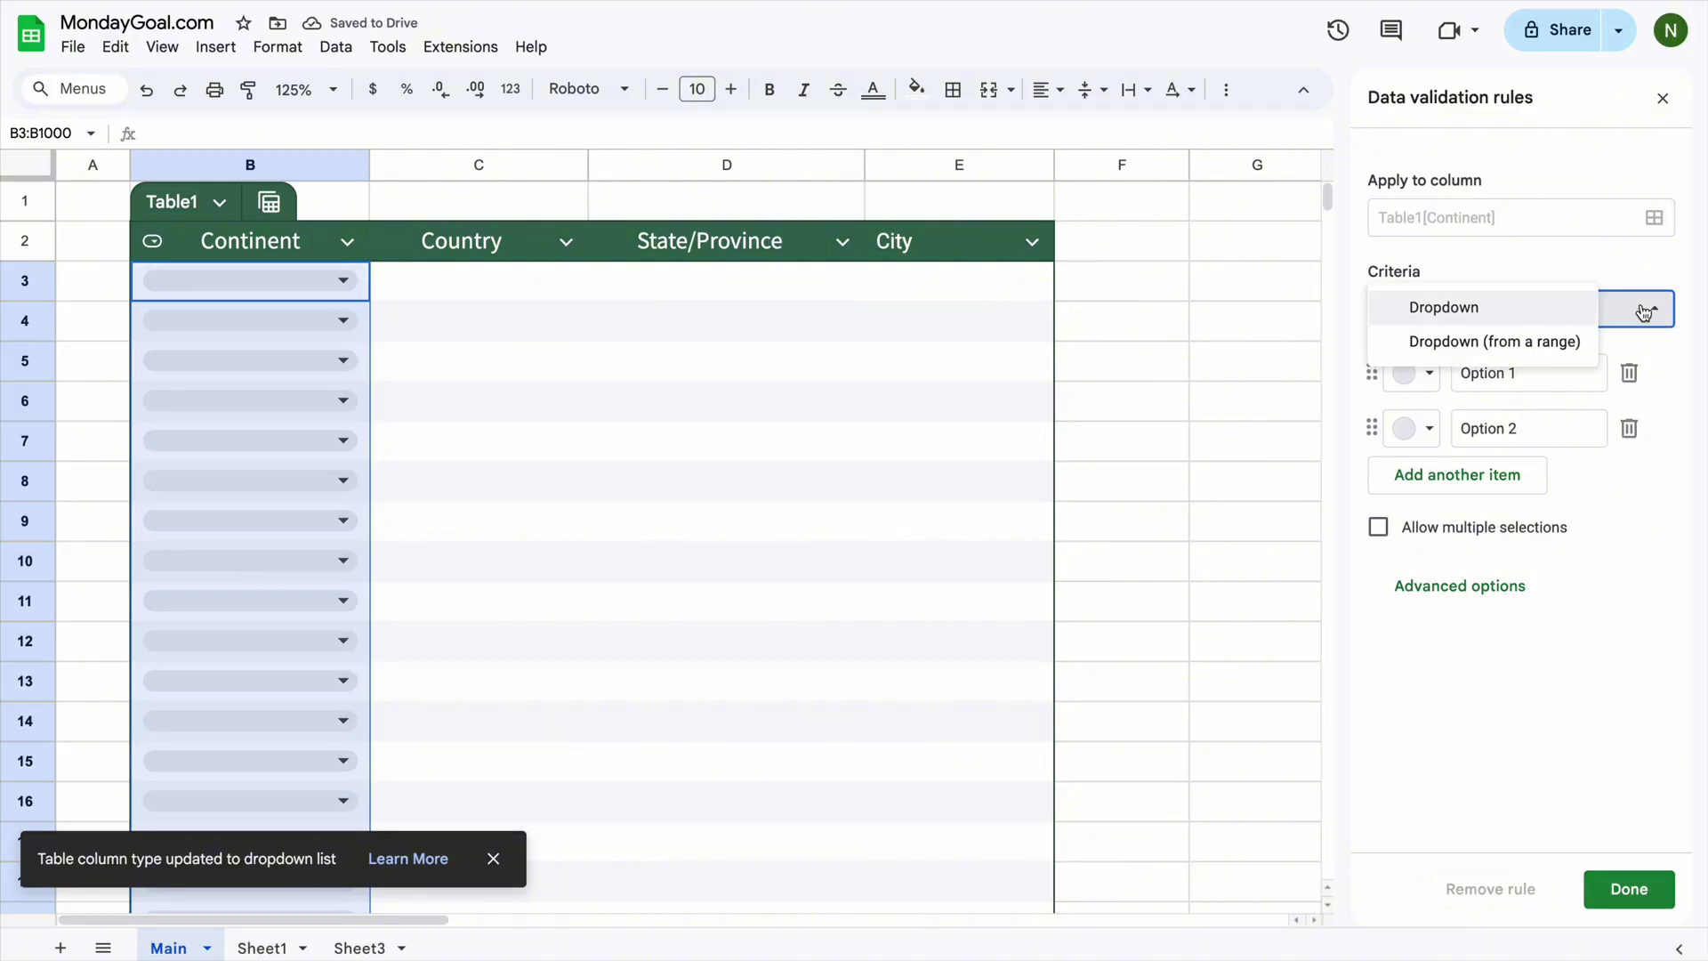
left_click(1525, 343)
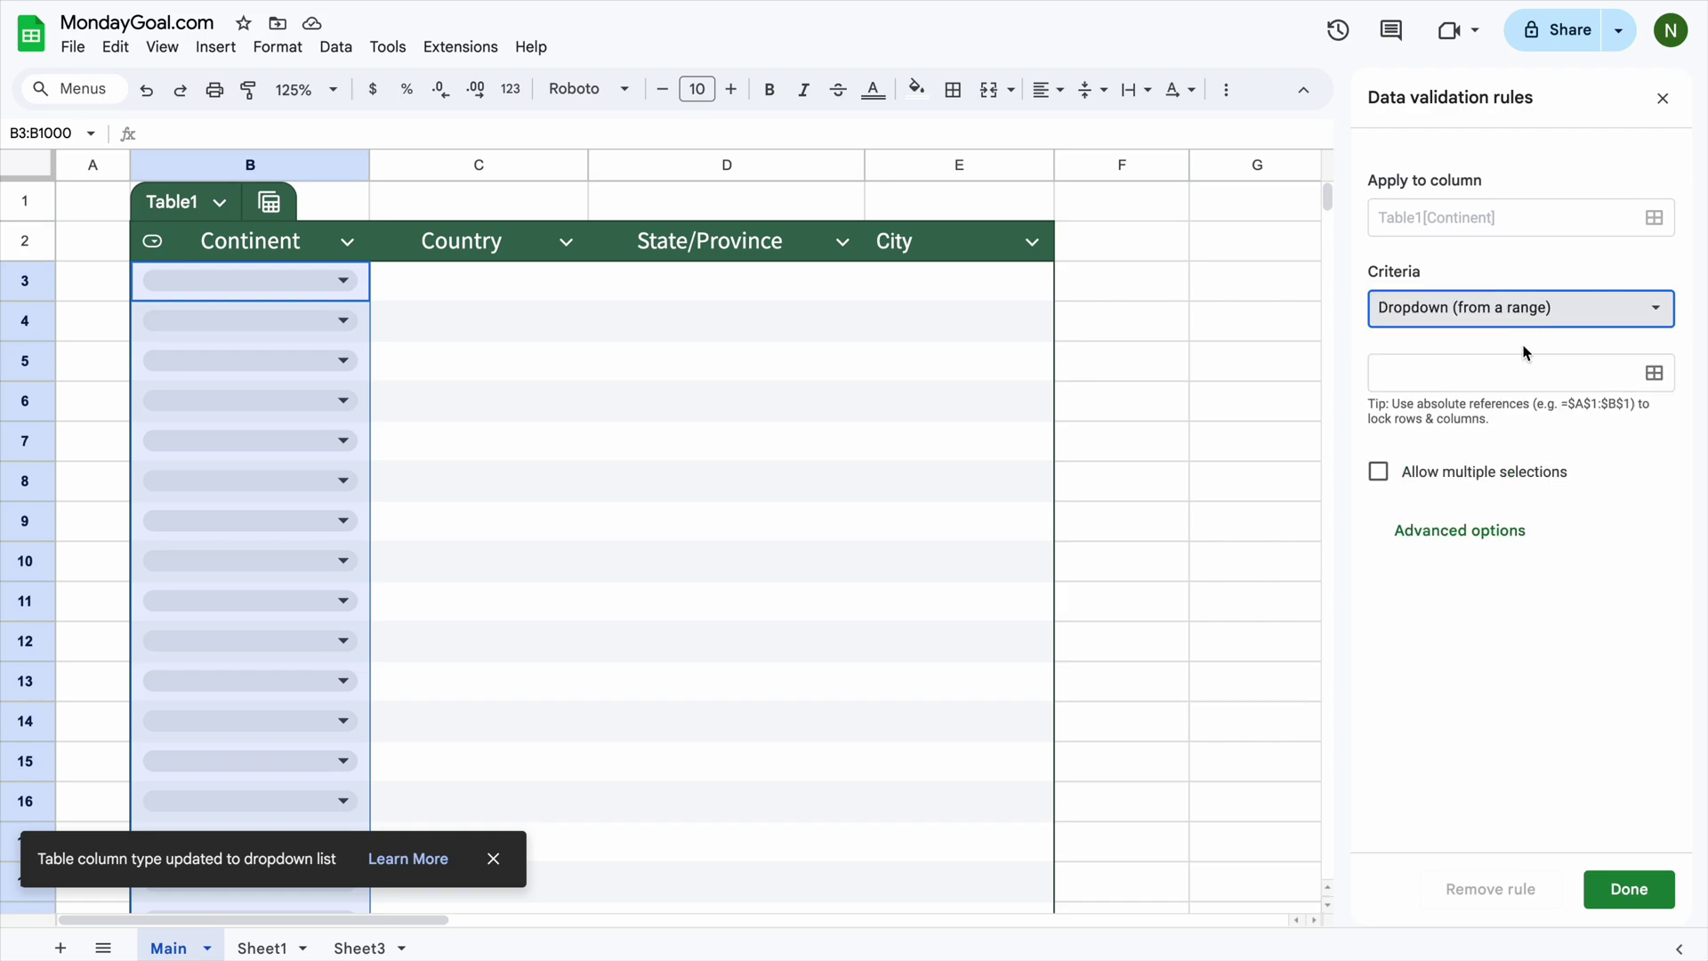
Step: Set the Continent dropdown's source to the full continent list in column B of Sheet1, starting at B5
left_click(1655, 375)
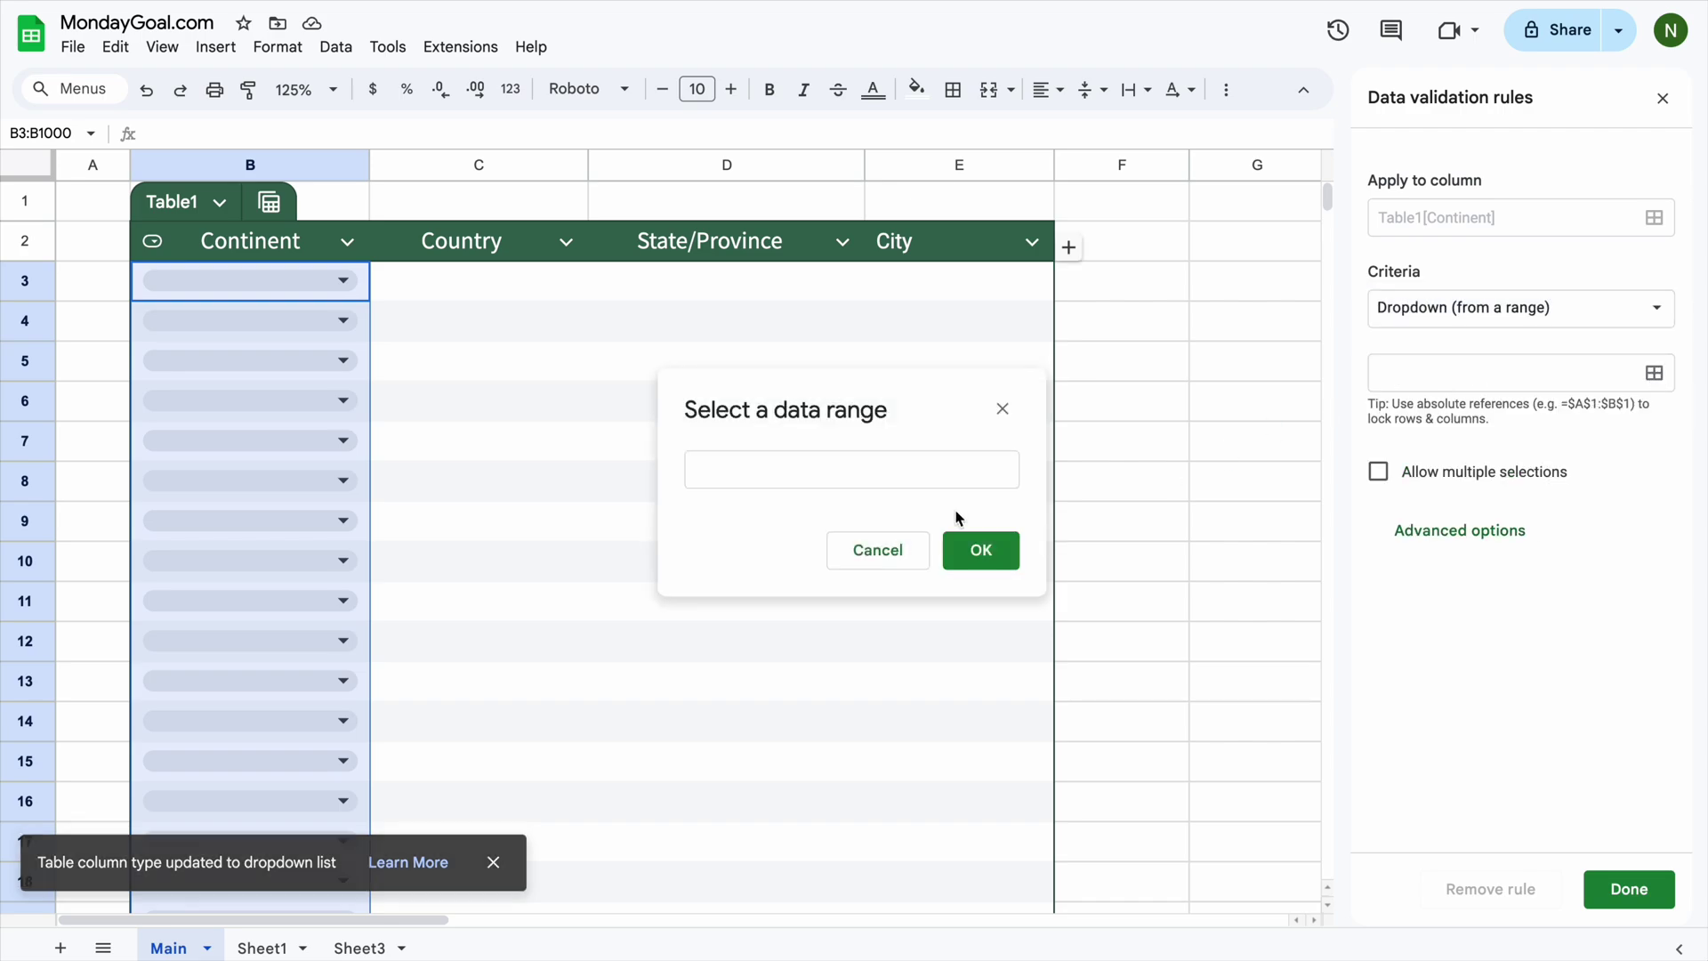
left_click(885, 471)
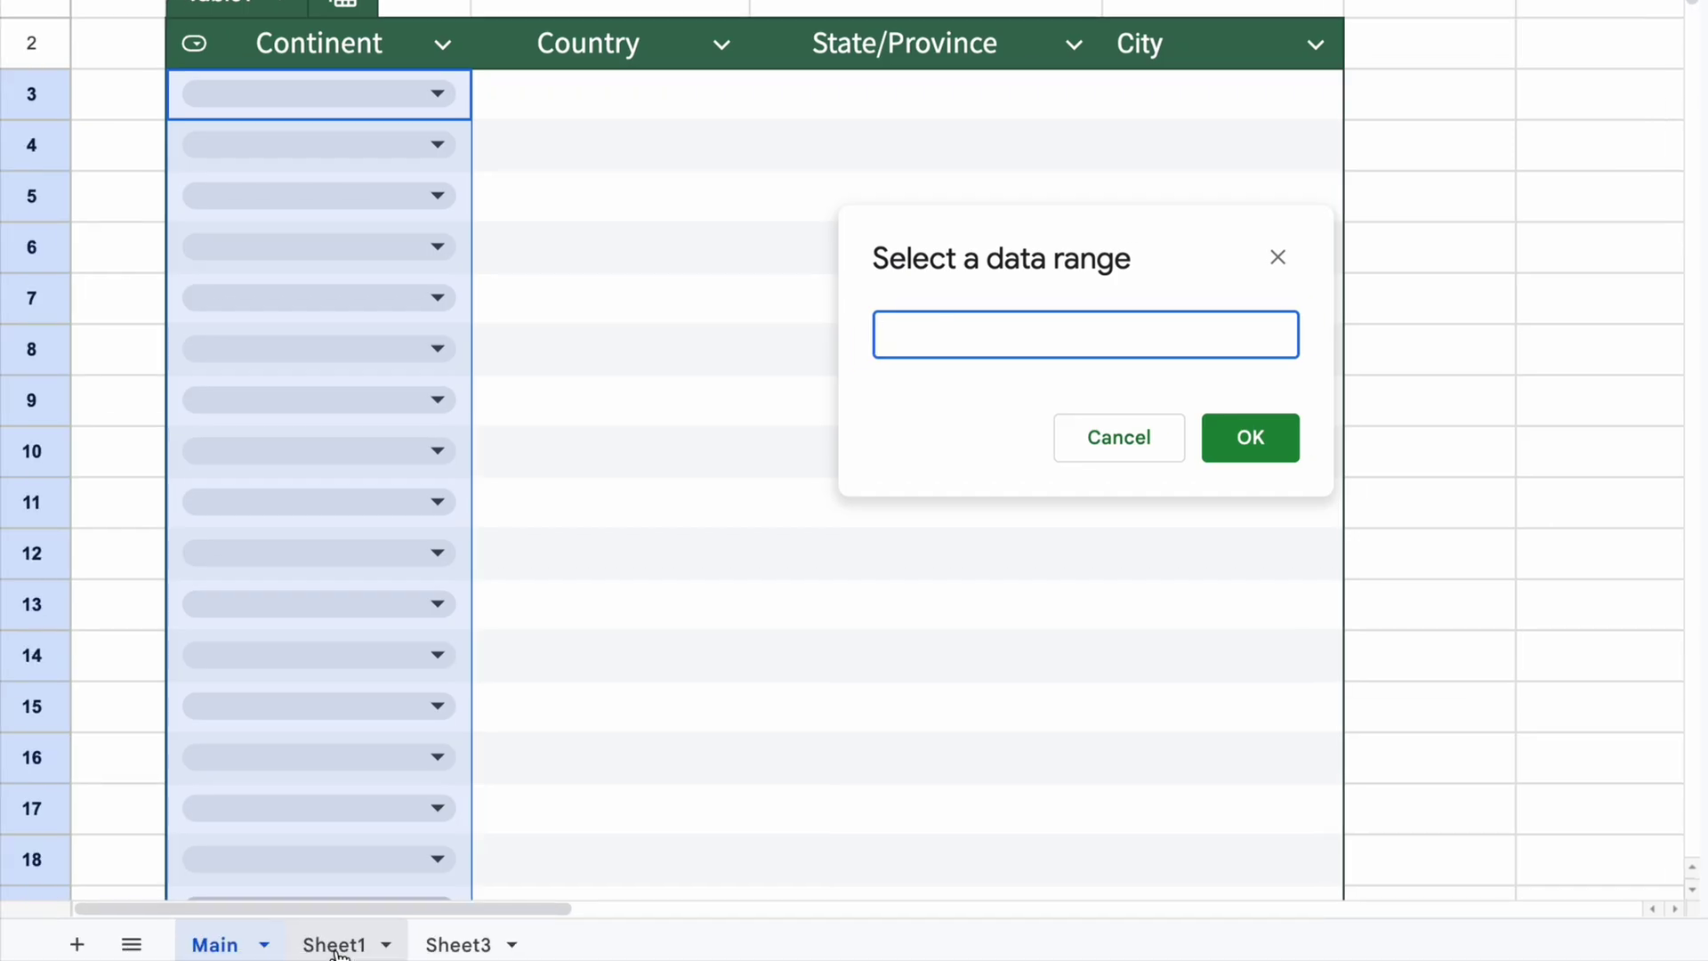
left_click(337, 945)
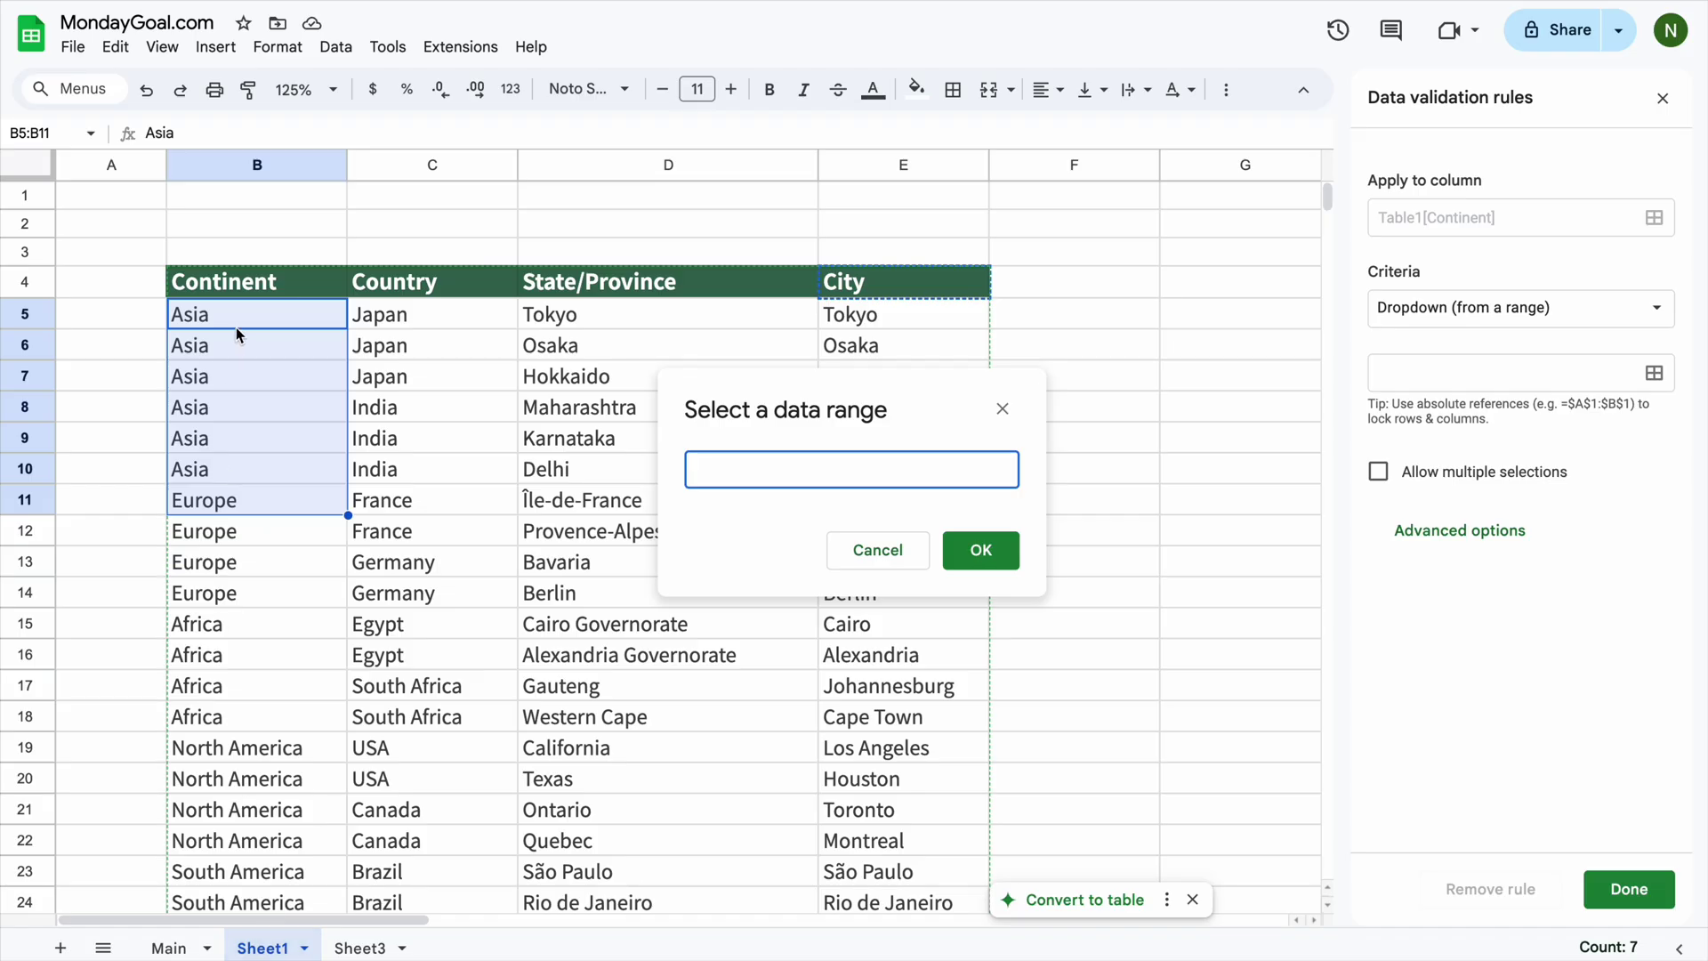
left_click_drag(244, 317, 237, 511)
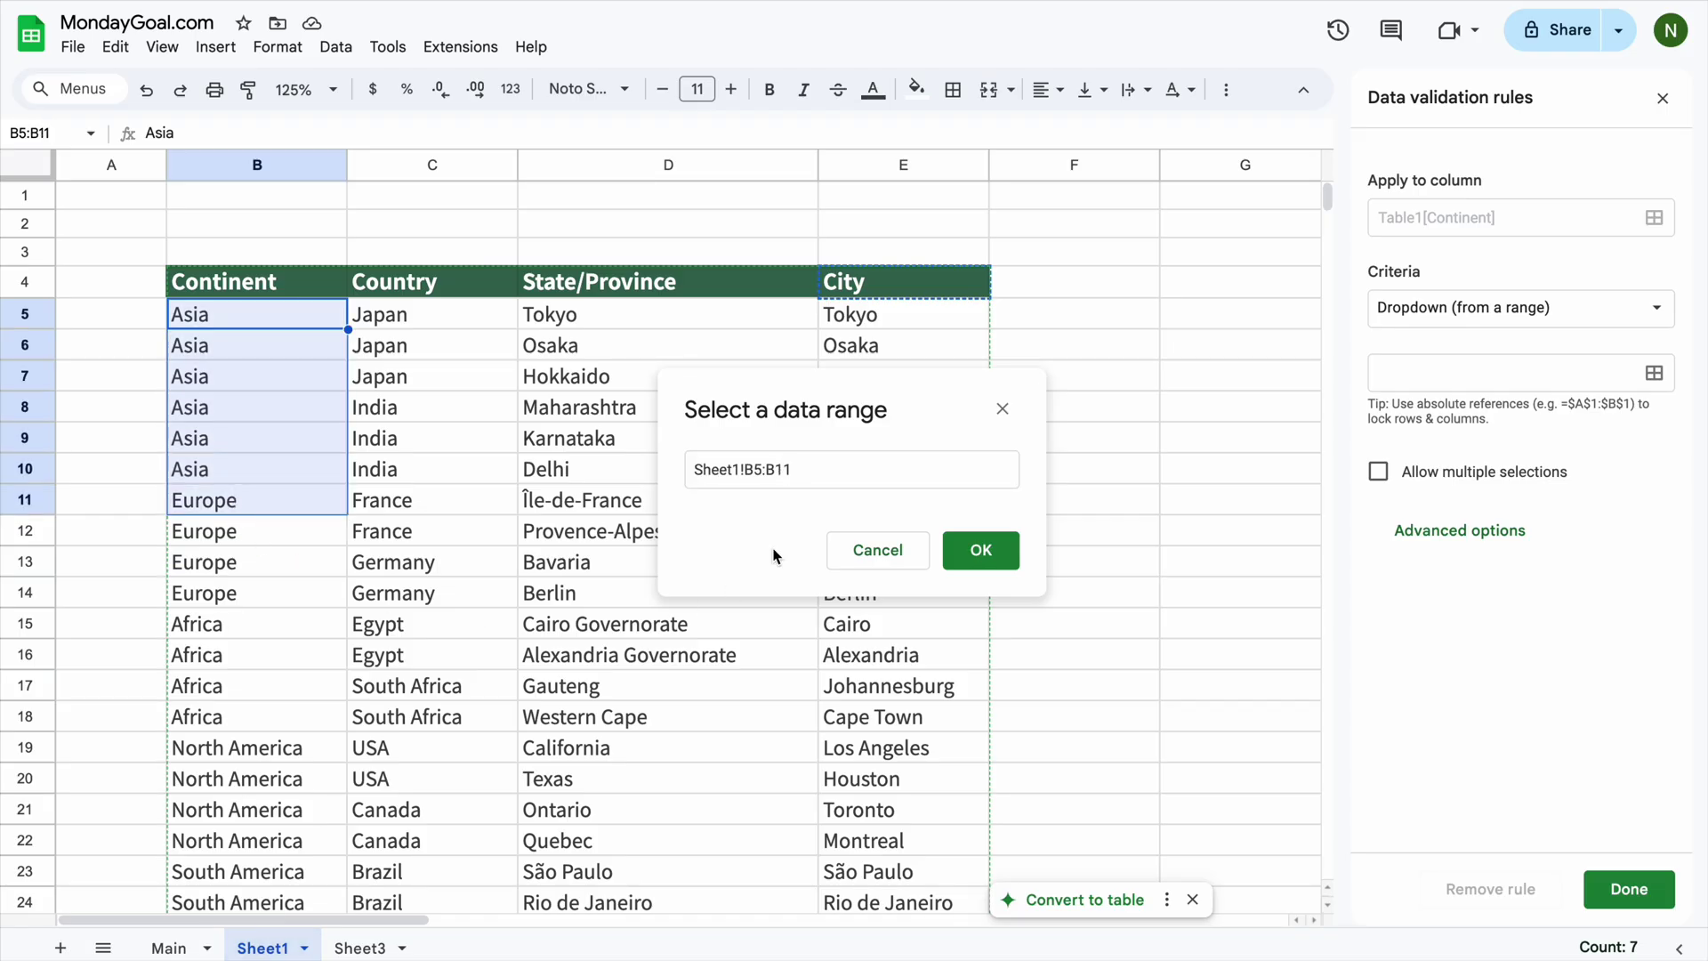
left_click(799, 470)
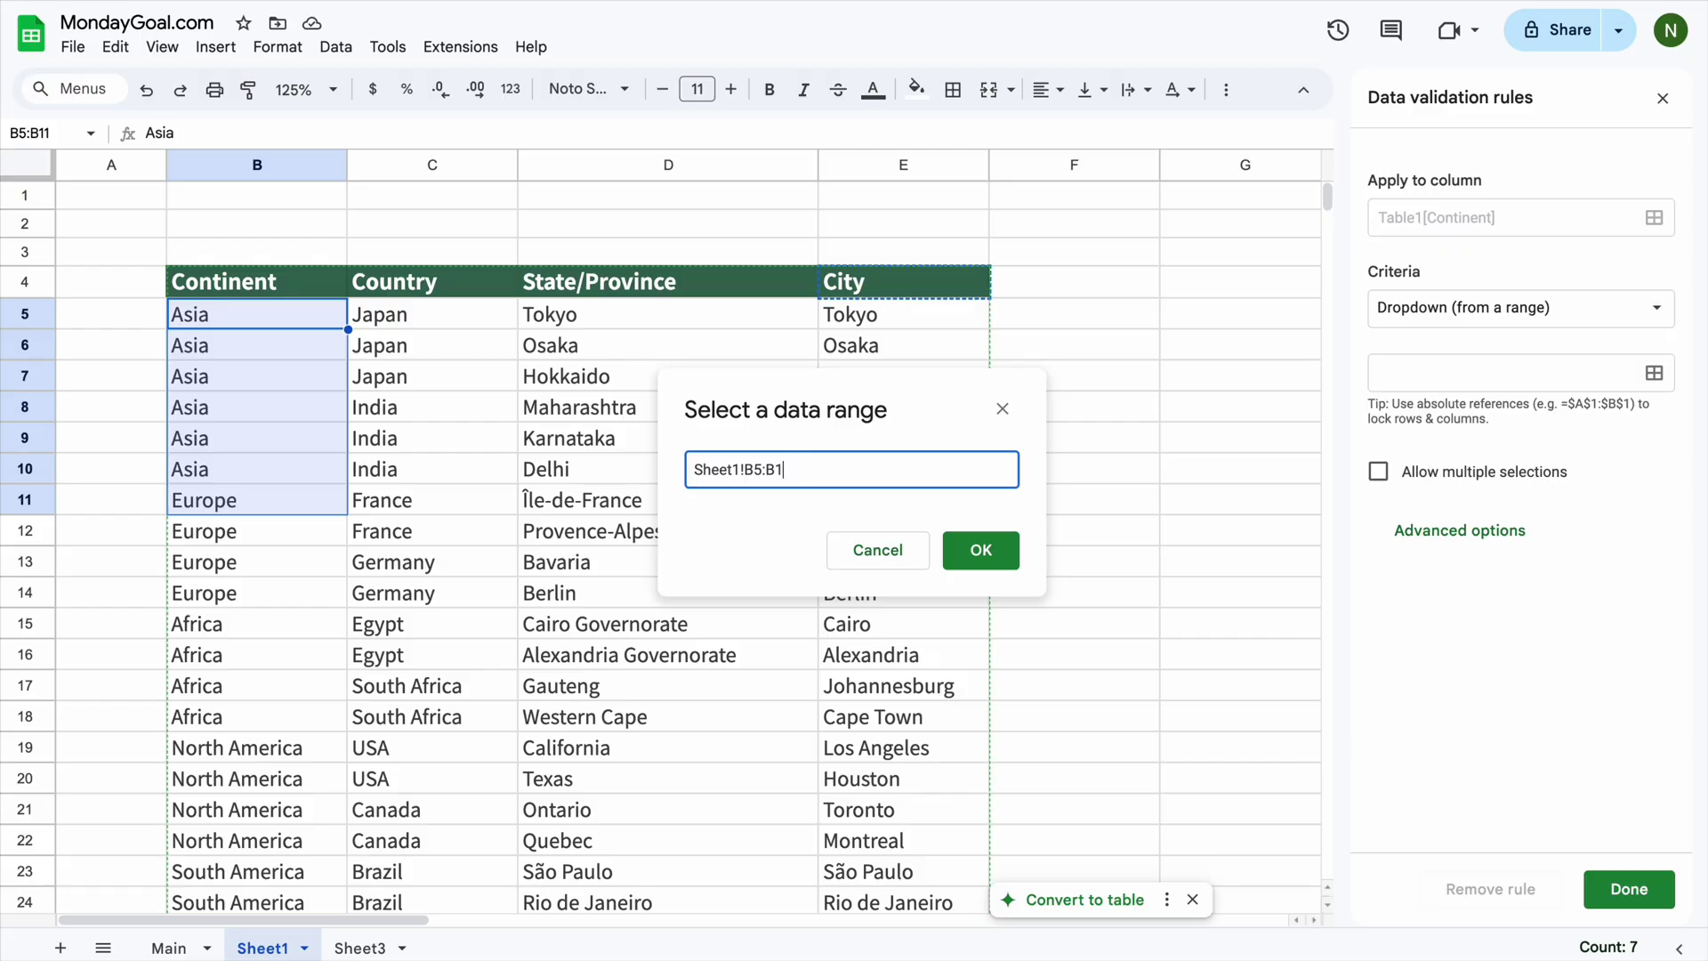
left_click(981, 551)
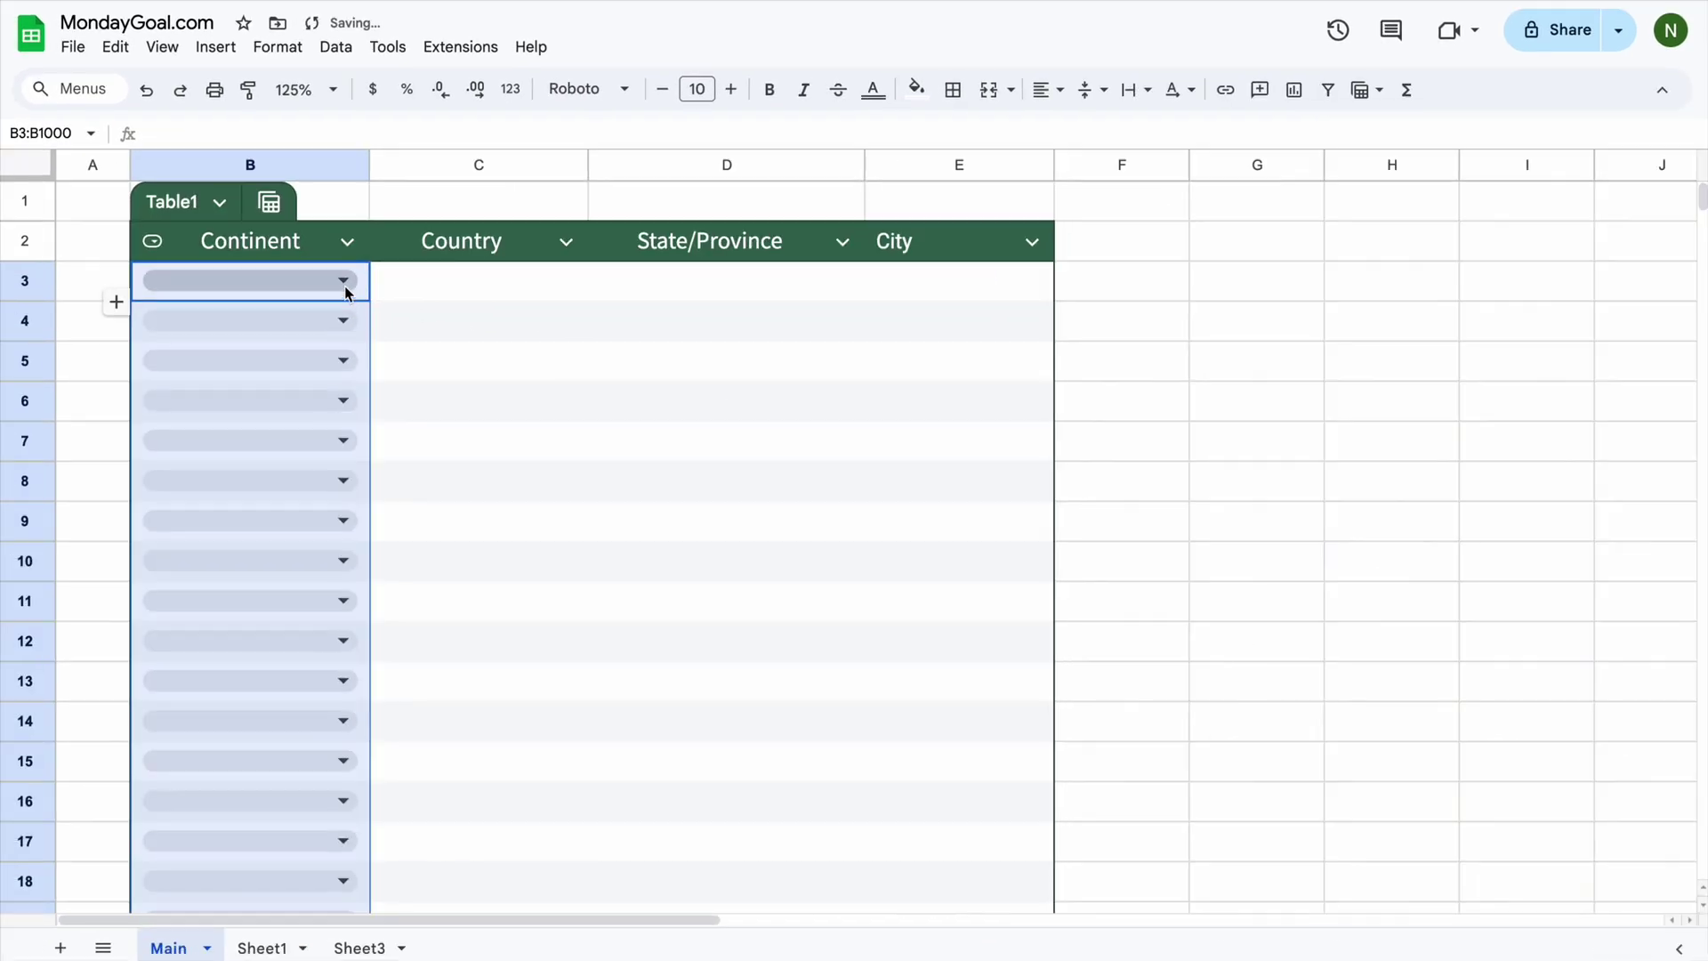
Step: Choose Asia, Europe, Africa and North America for cells B3 to B6 in the Continent column
left_click(345, 283)
left_click(156, 324)
left_click(349, 320)
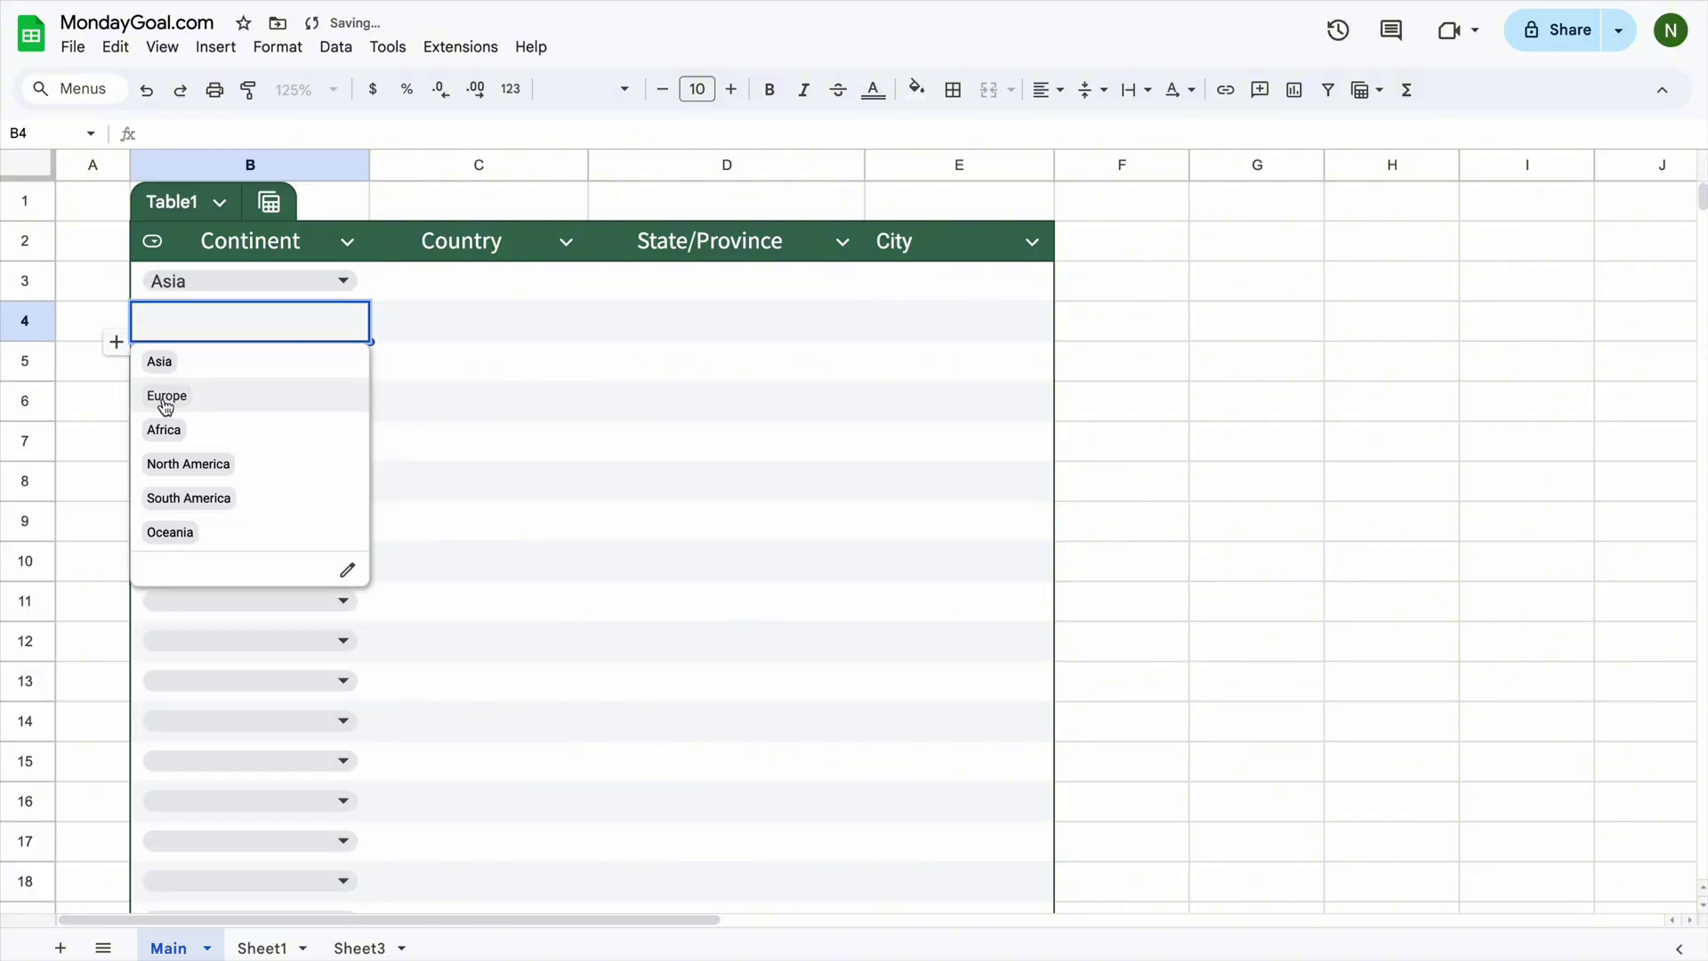
left_click(167, 395)
left_click(169, 360)
left_click(164, 470)
left_click(340, 400)
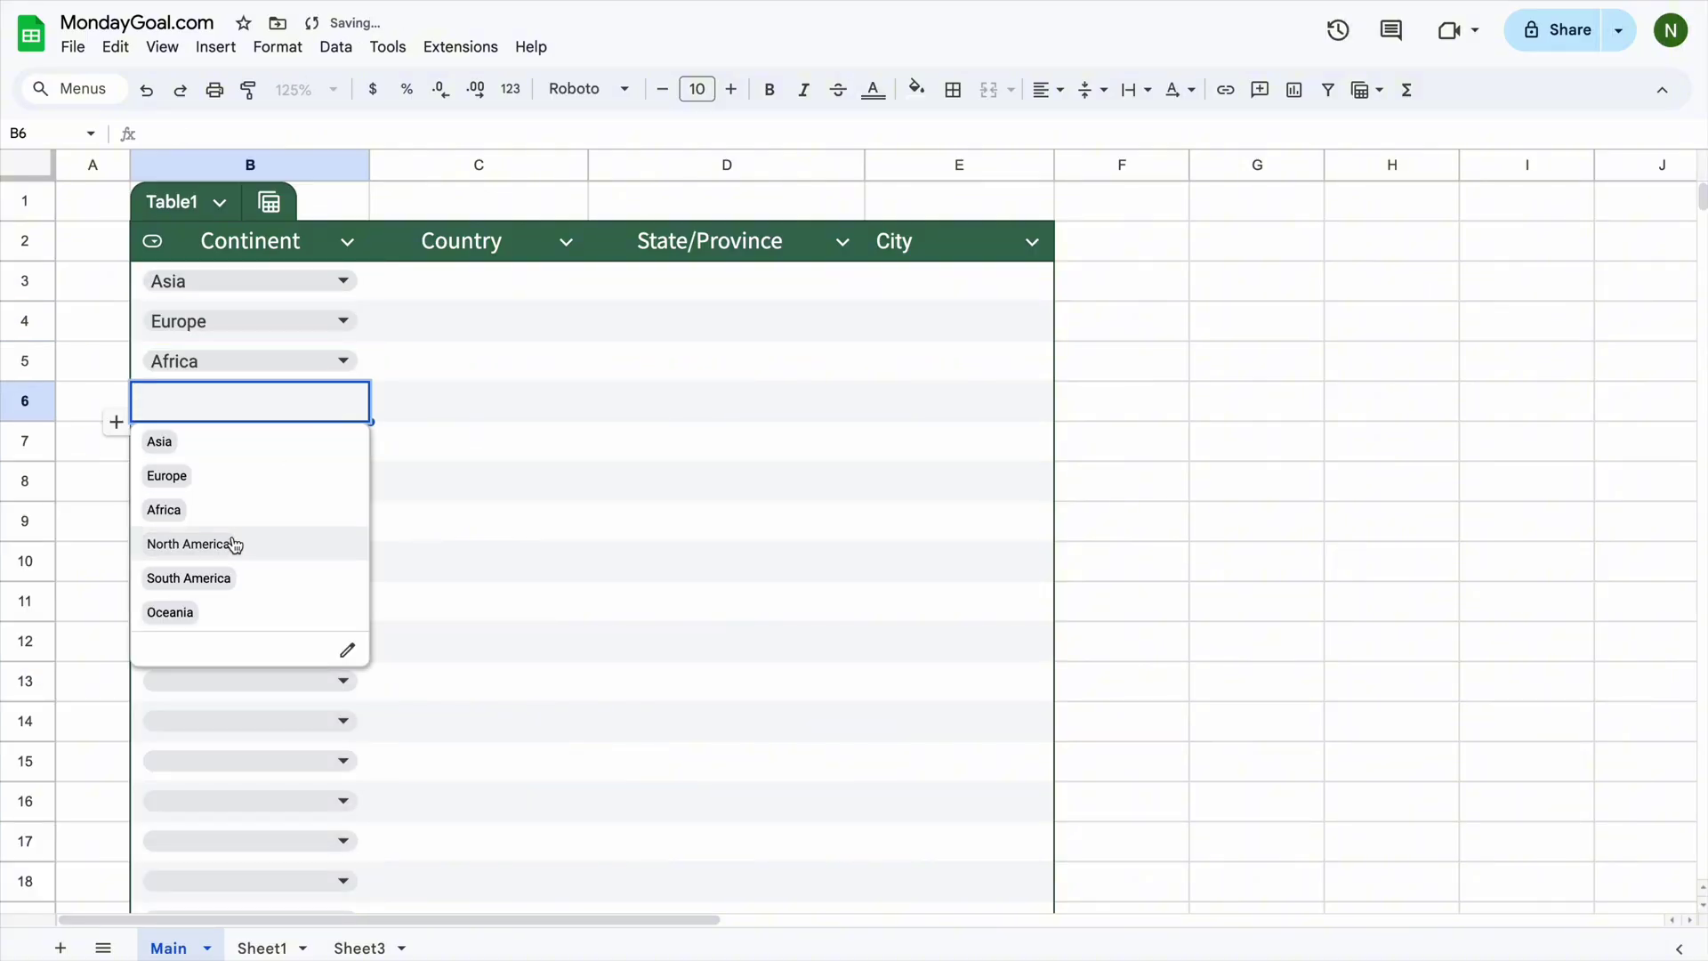
left_click(234, 543)
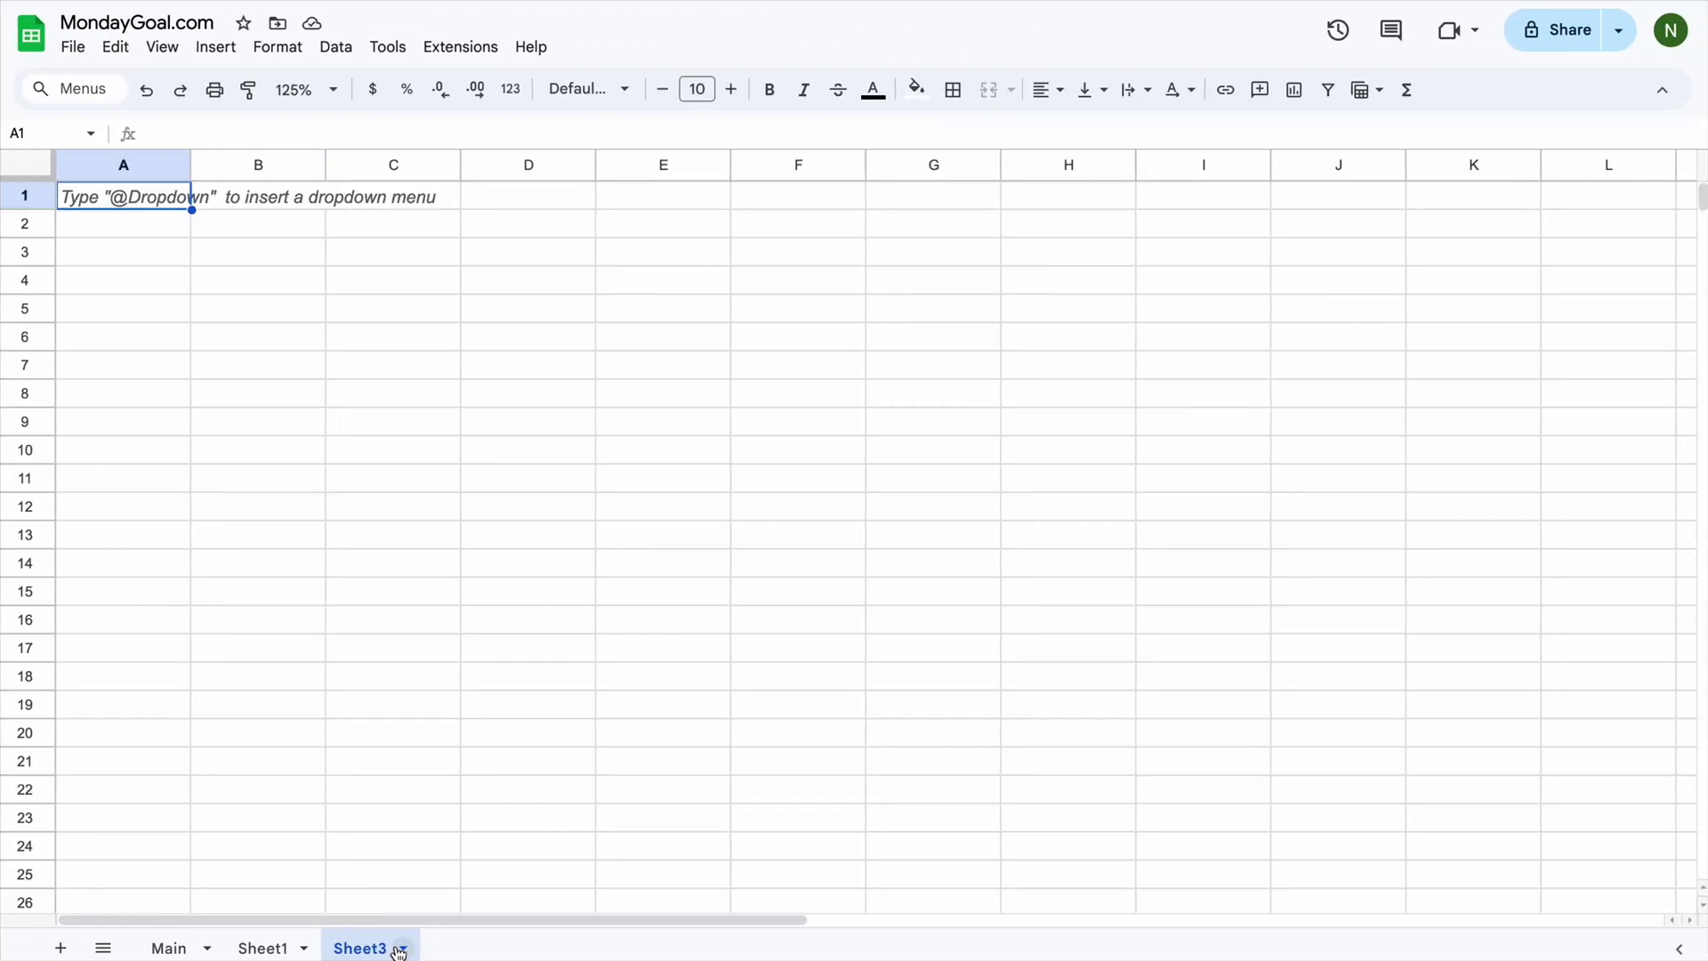
Step: Rename Sheet3 as Setup1
left_click(403, 948)
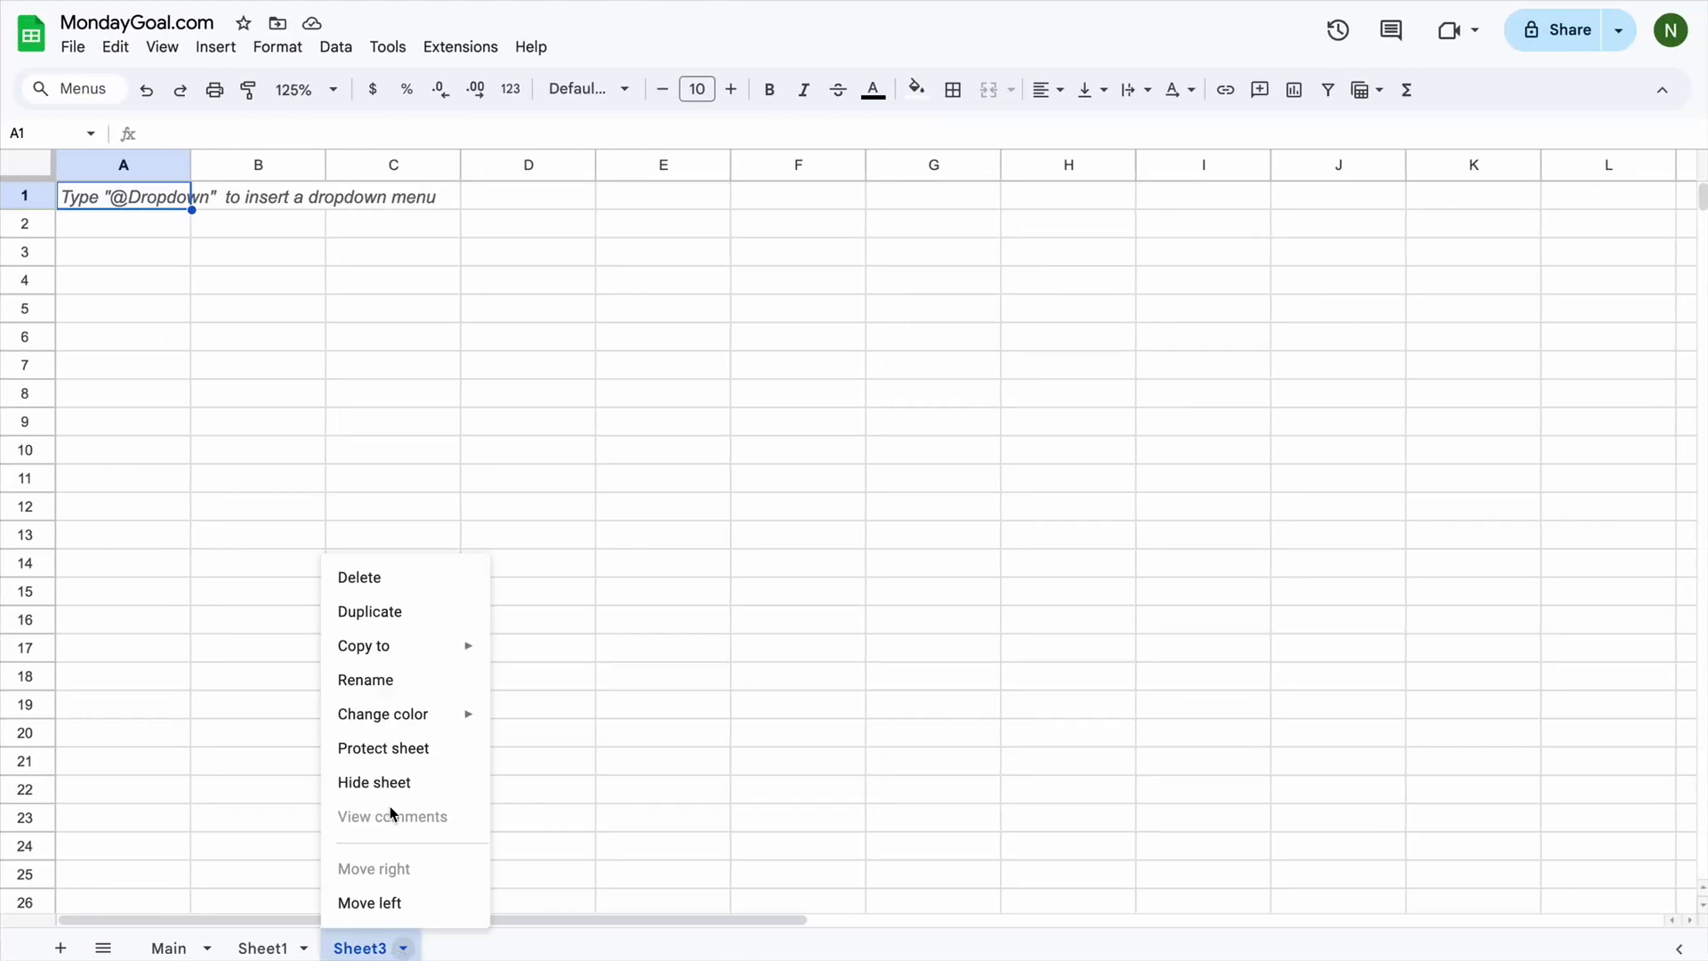
left_click(383, 680)
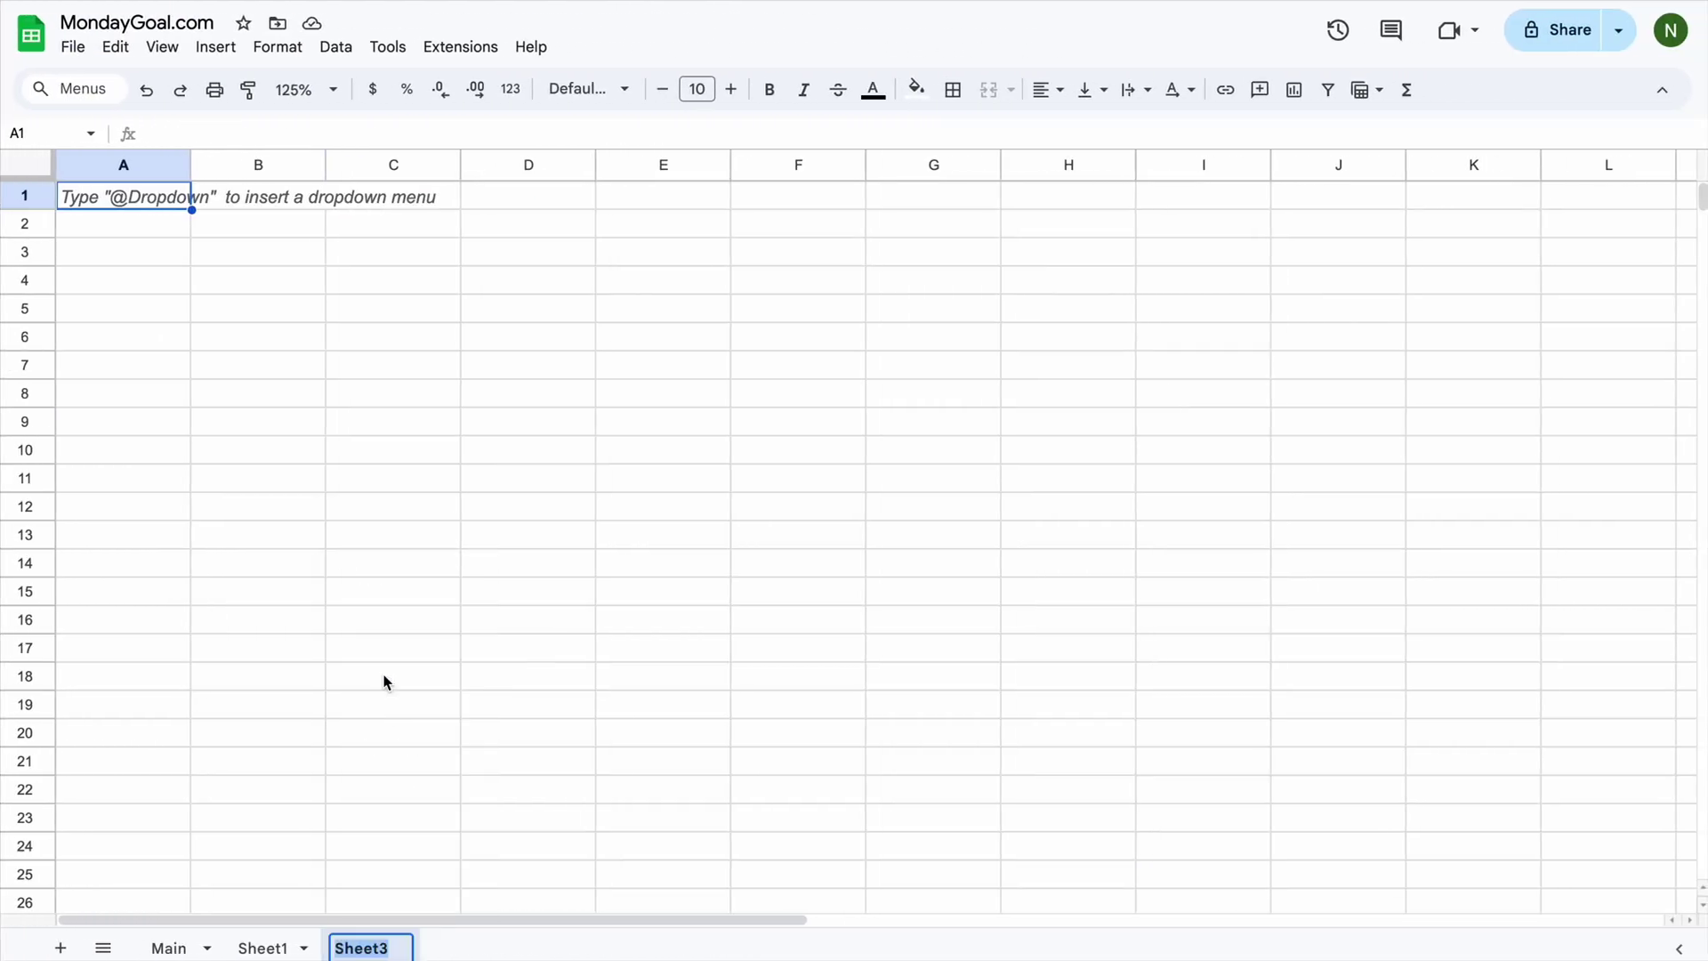
type("Setup")
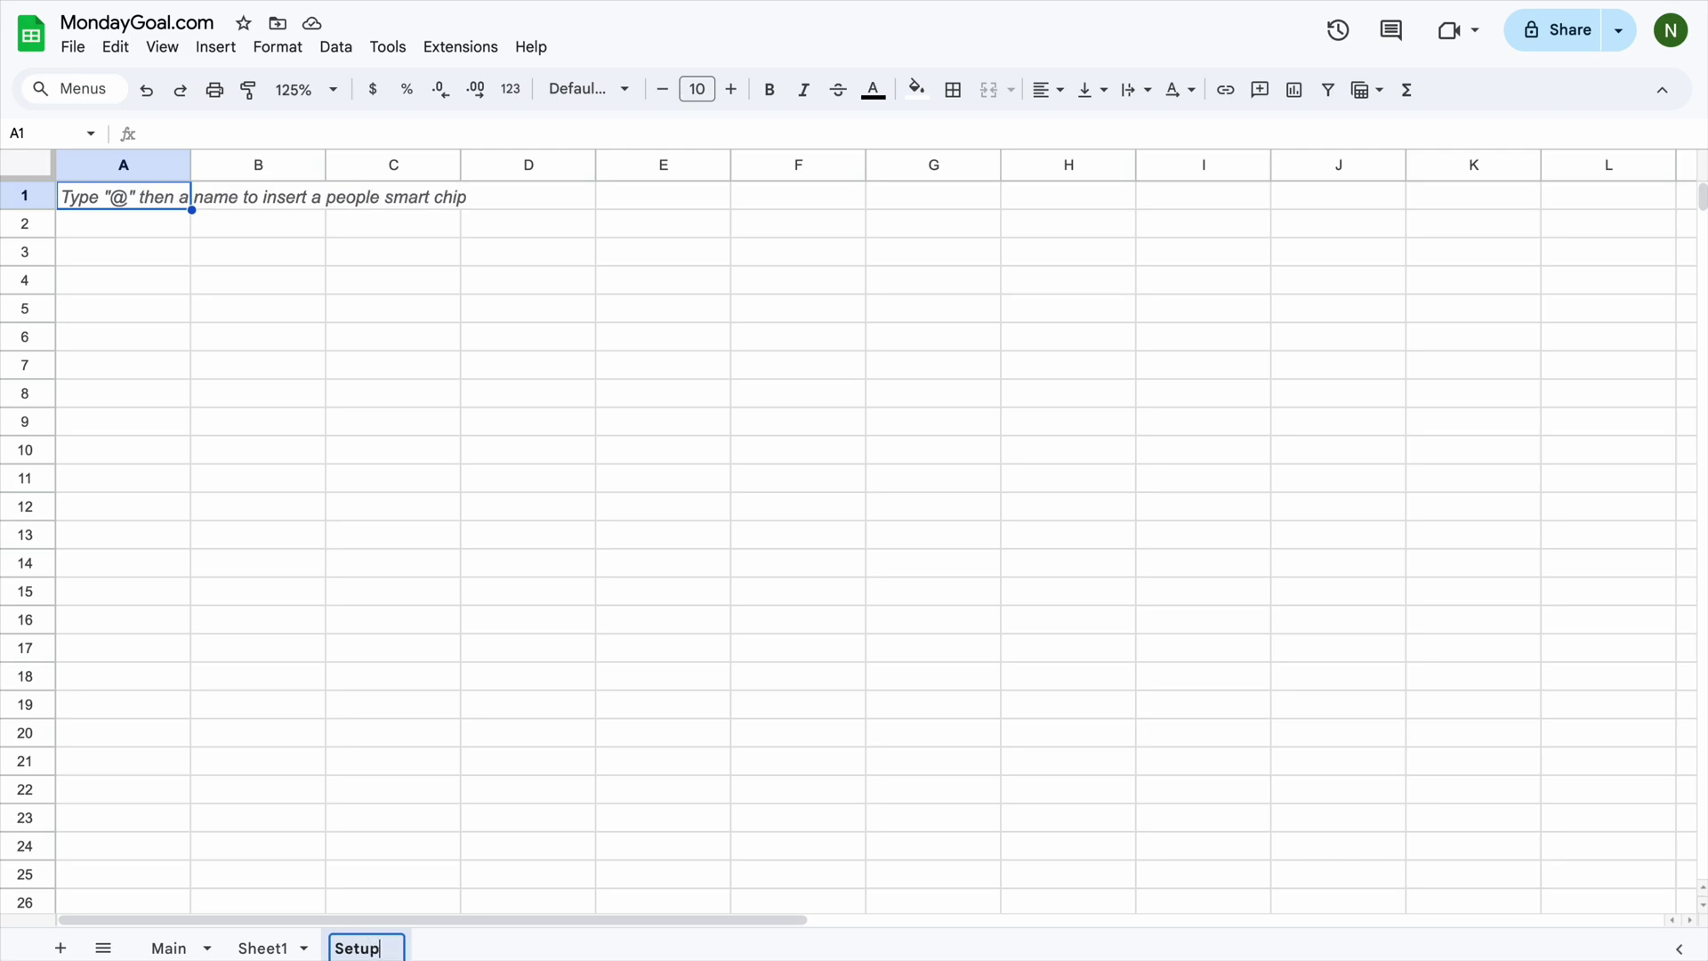
type("1")
key("Return")
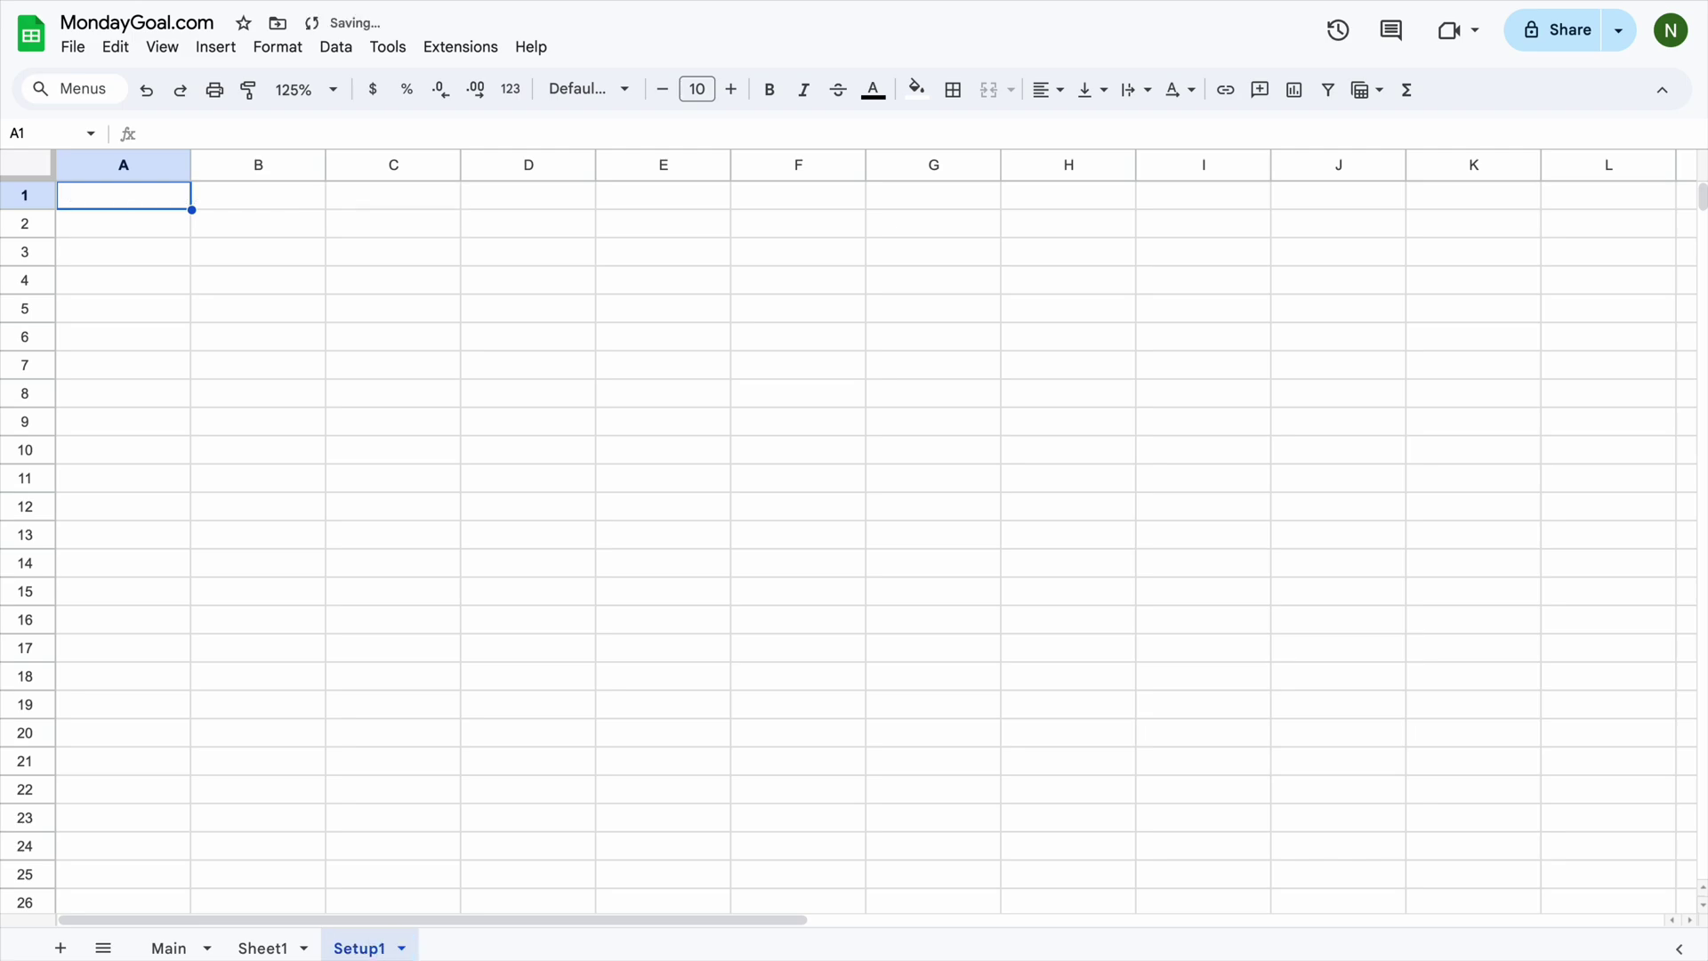
Step: Enter =ARRAYFORMULA('Main '!B3:B) in cell A1 of Setup1 to mirror the selected continents
left_click(193, 129)
type("=")
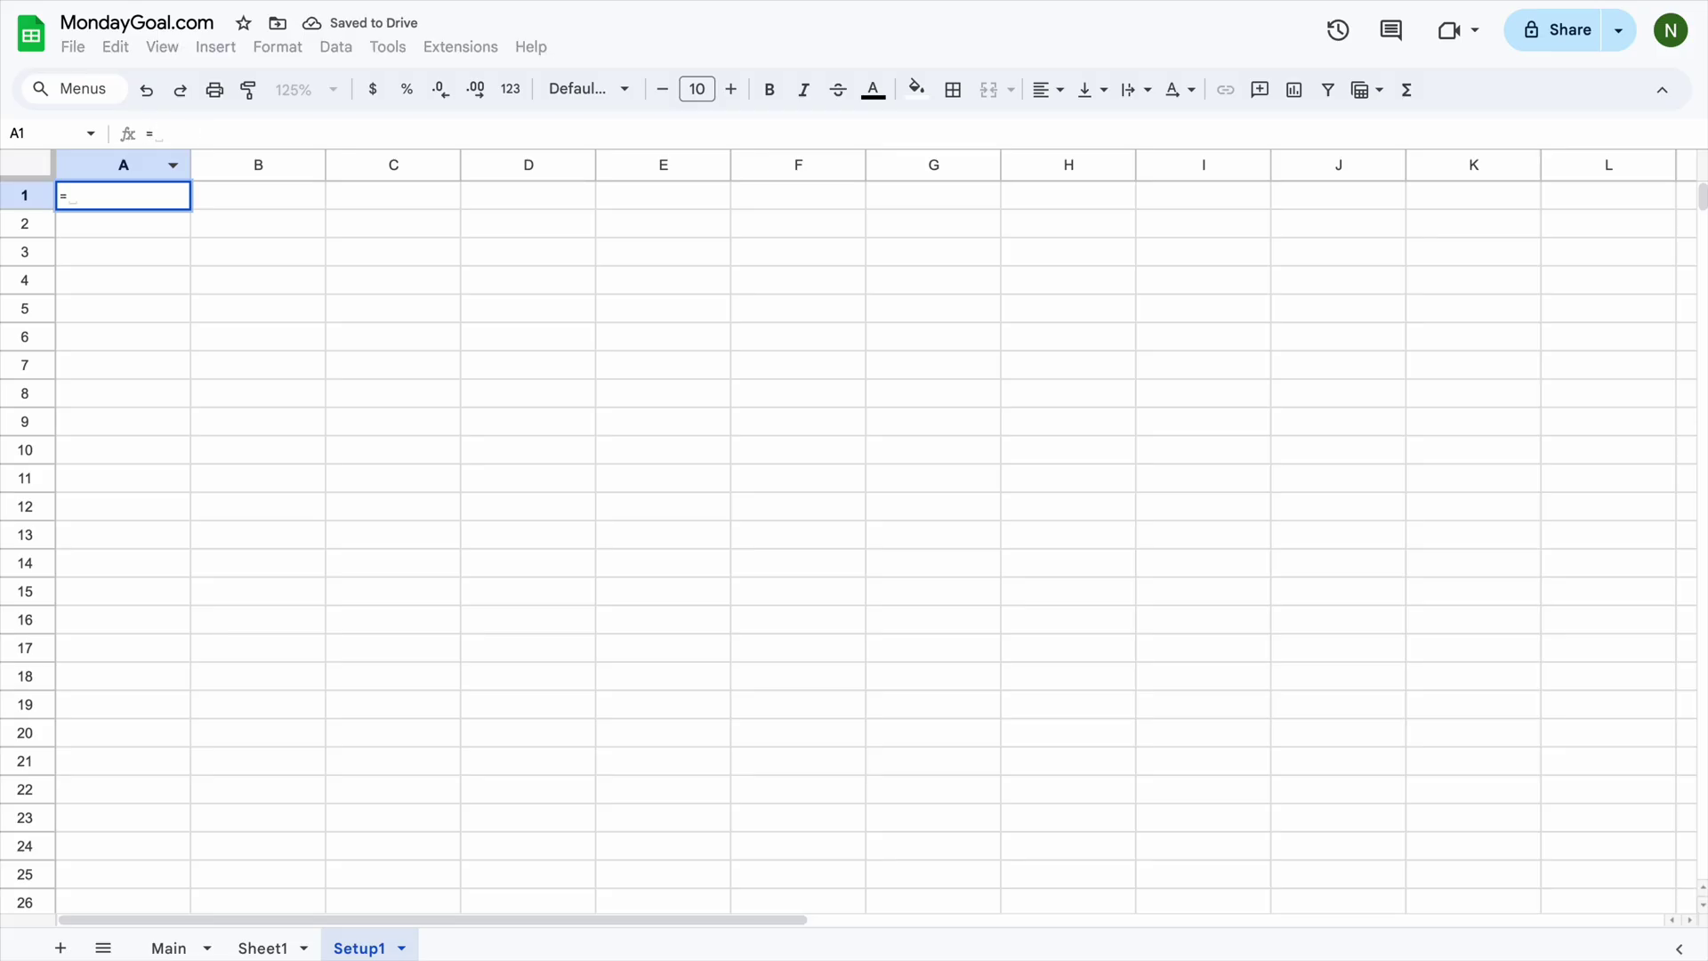
type("arr")
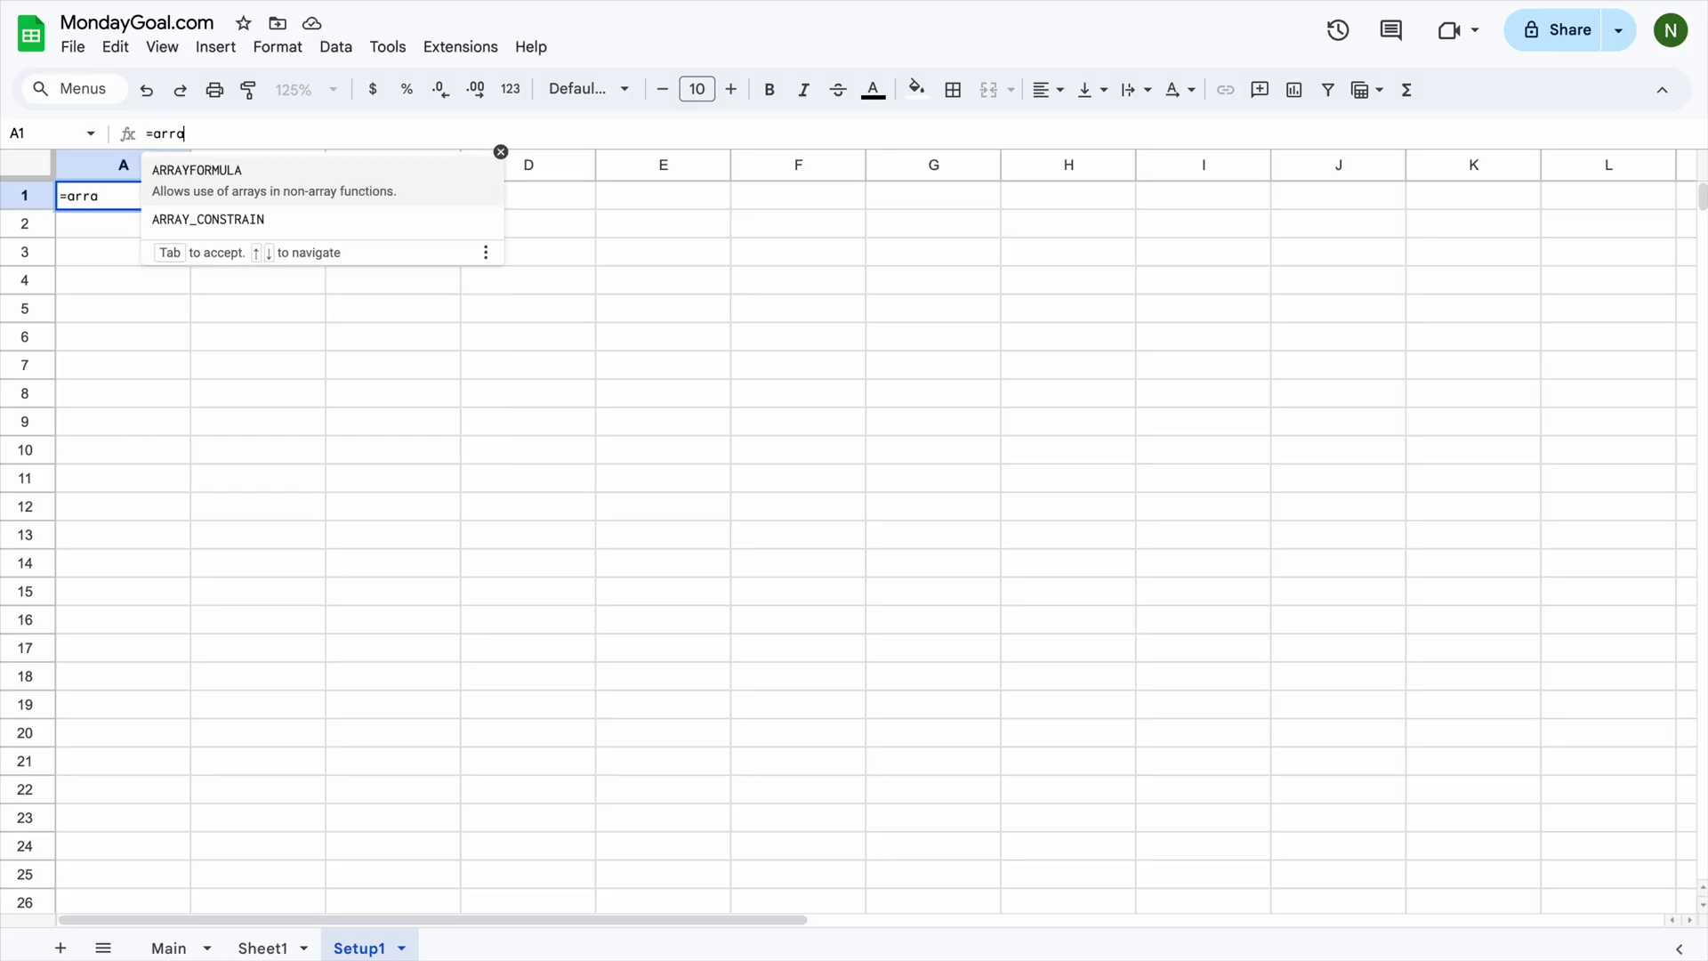
type("a")
key("Tab")
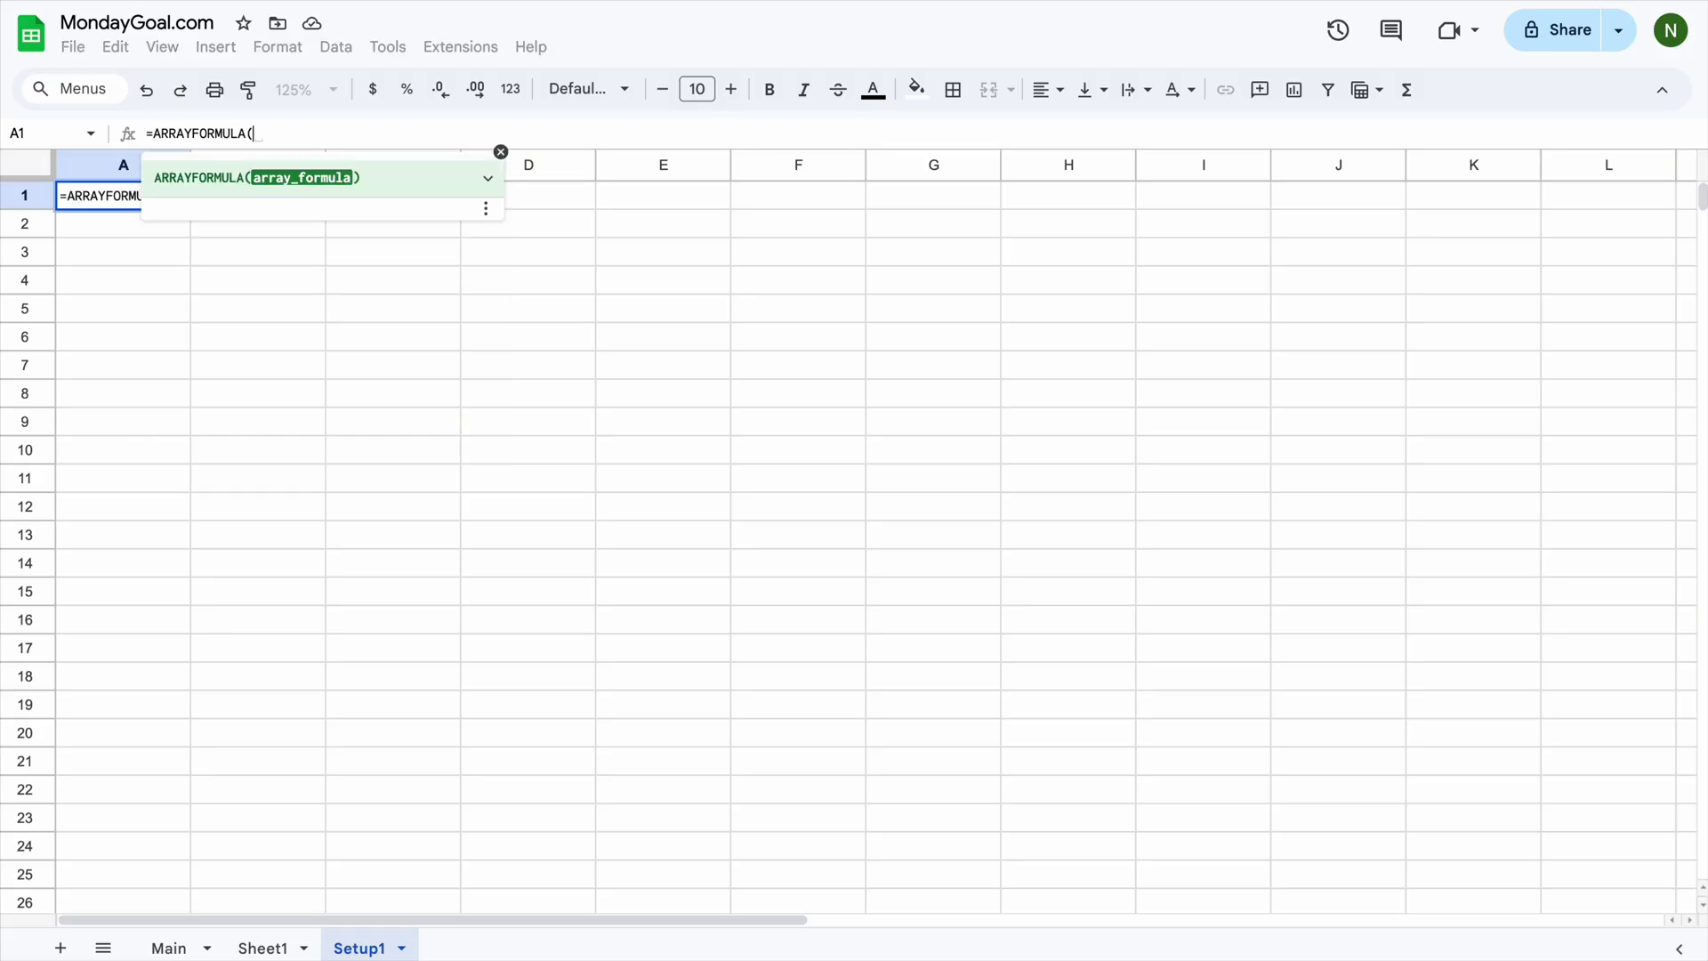
left_click(169, 946)
left_click(144, 289)
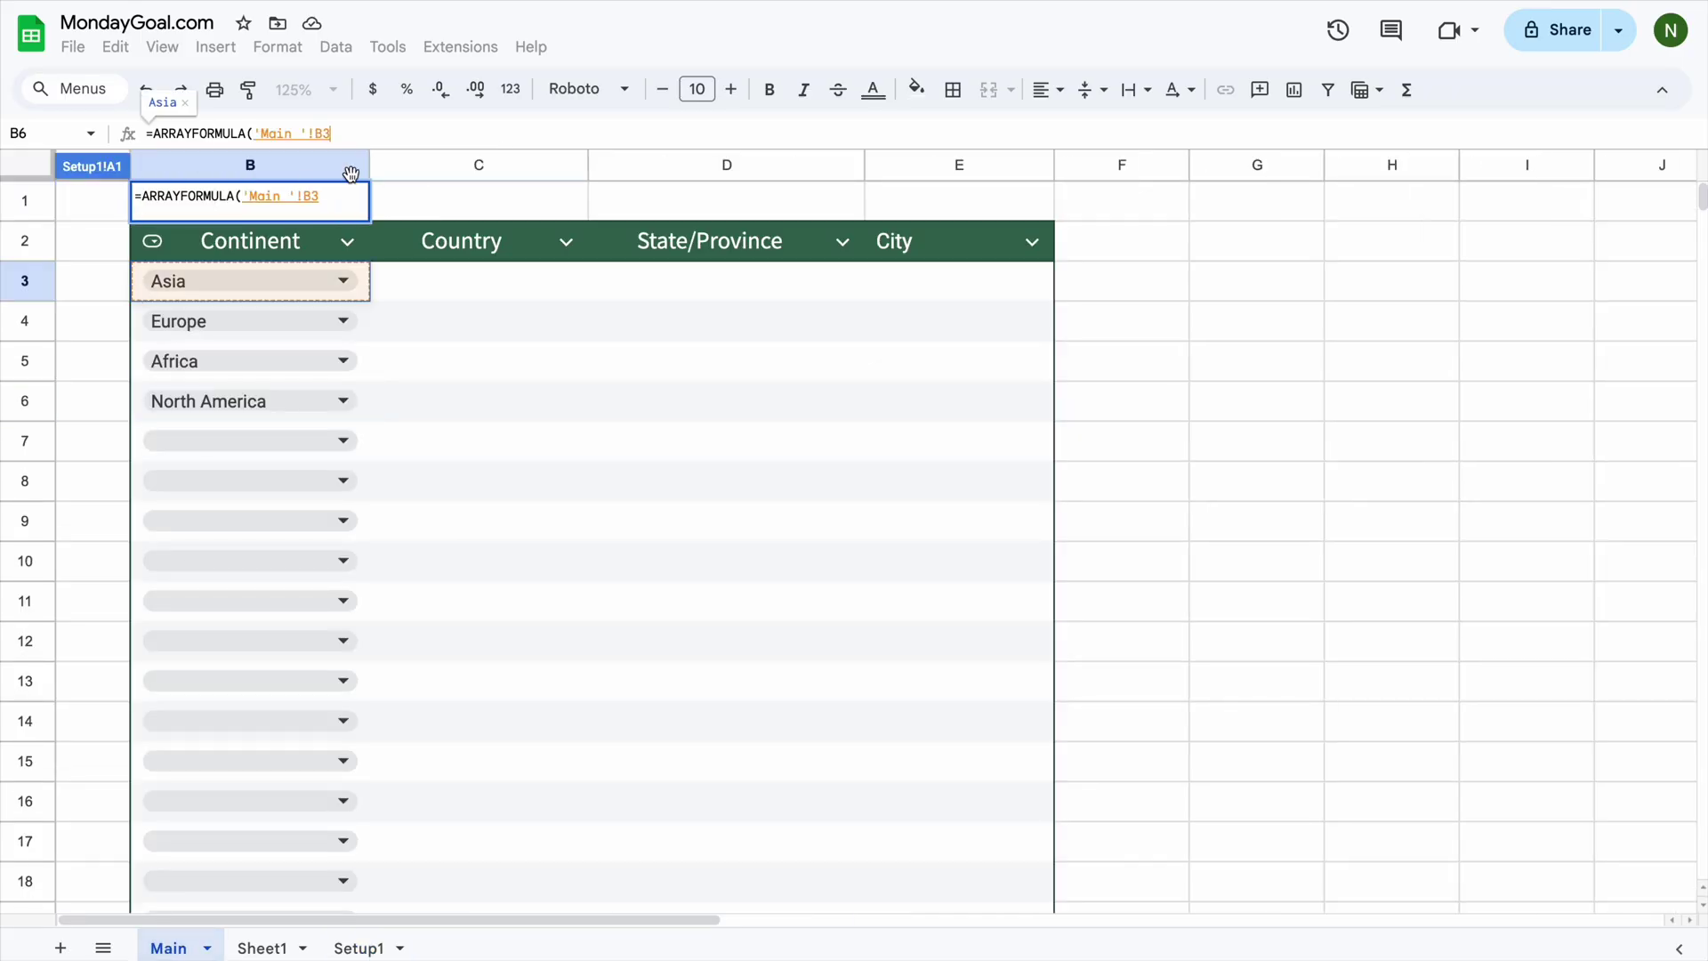
type(":")
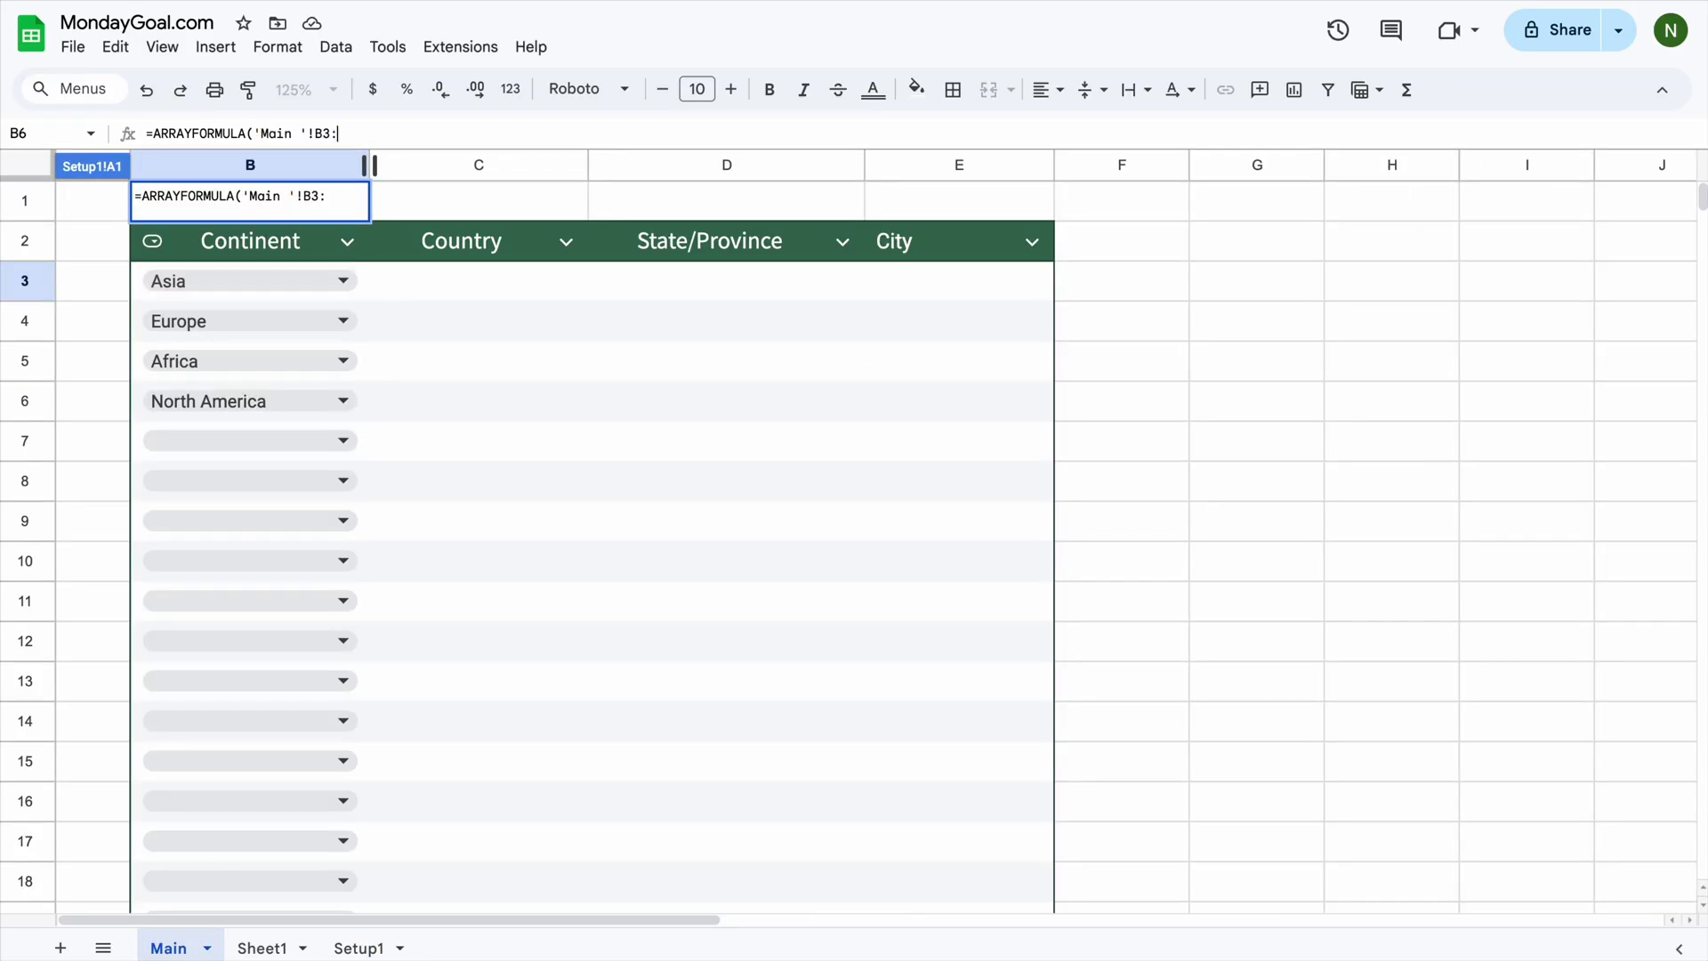
type("B")
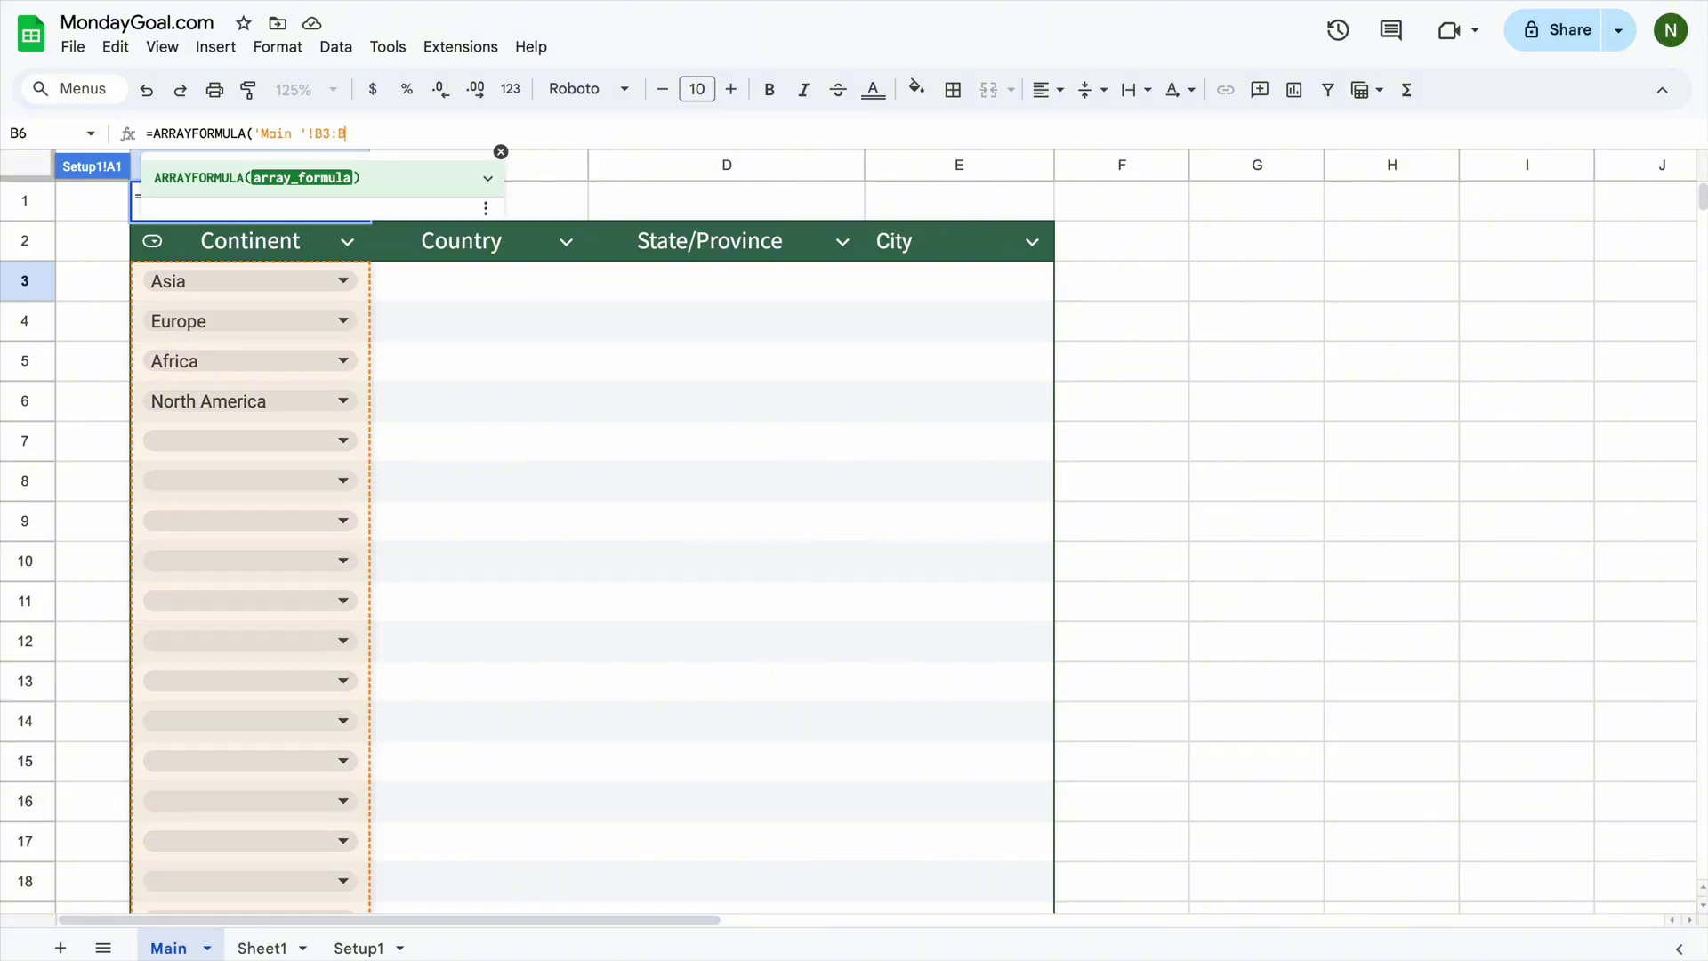
type(")")
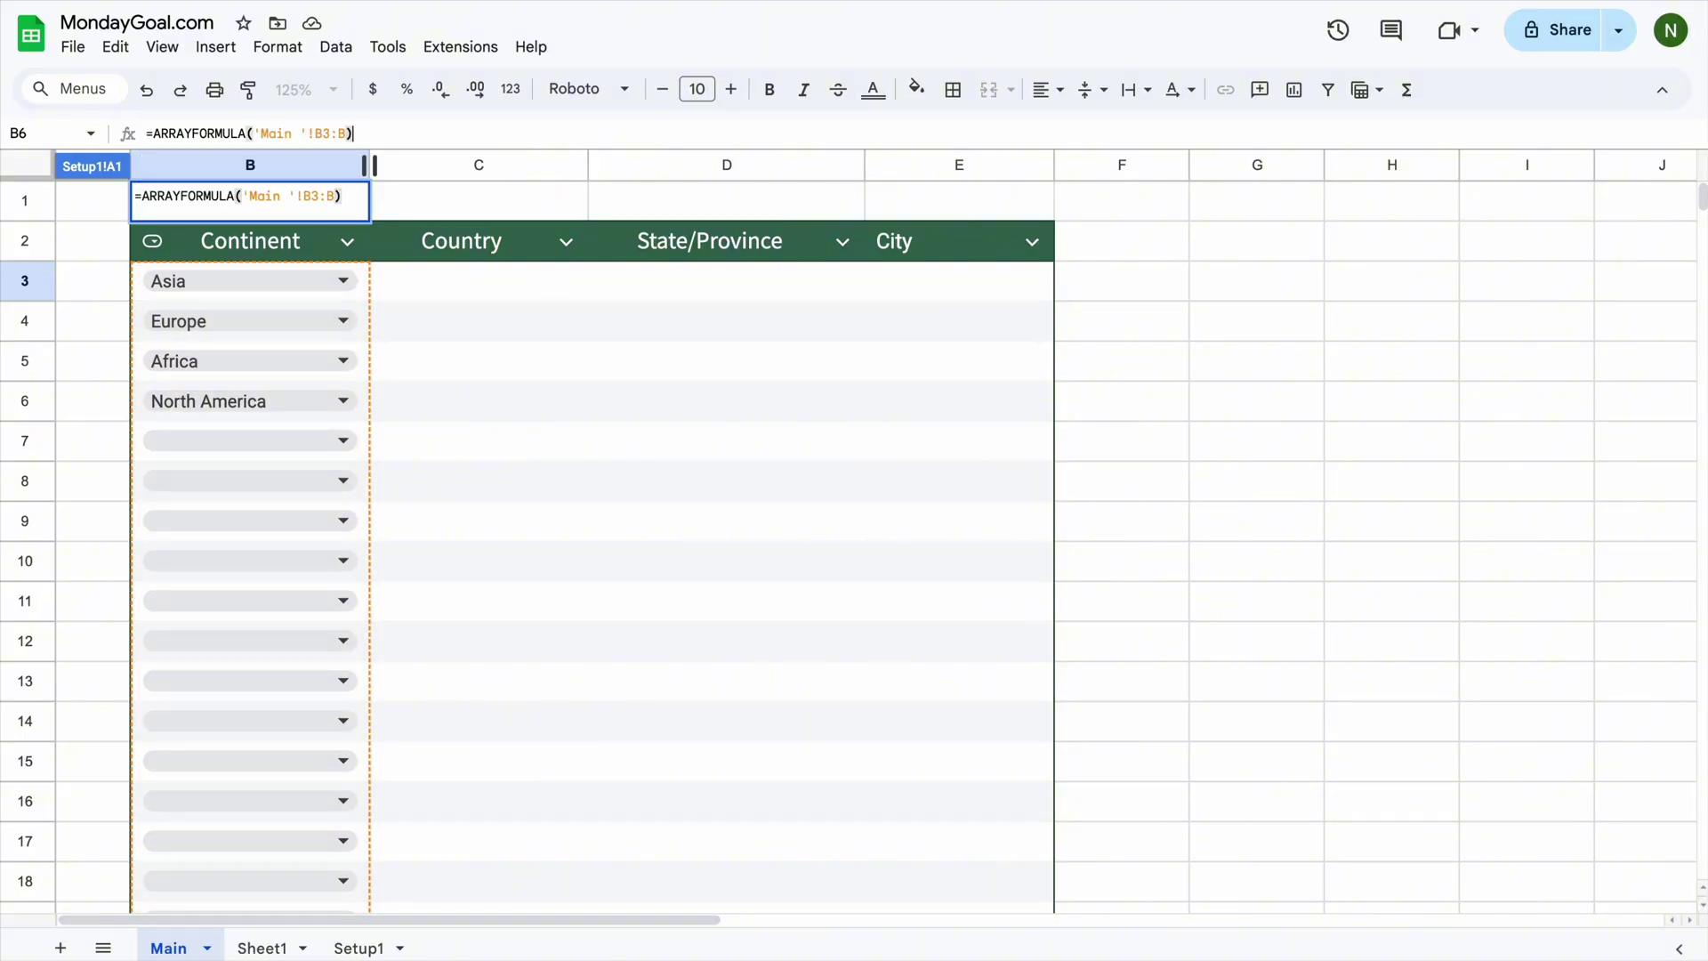
key("Return")
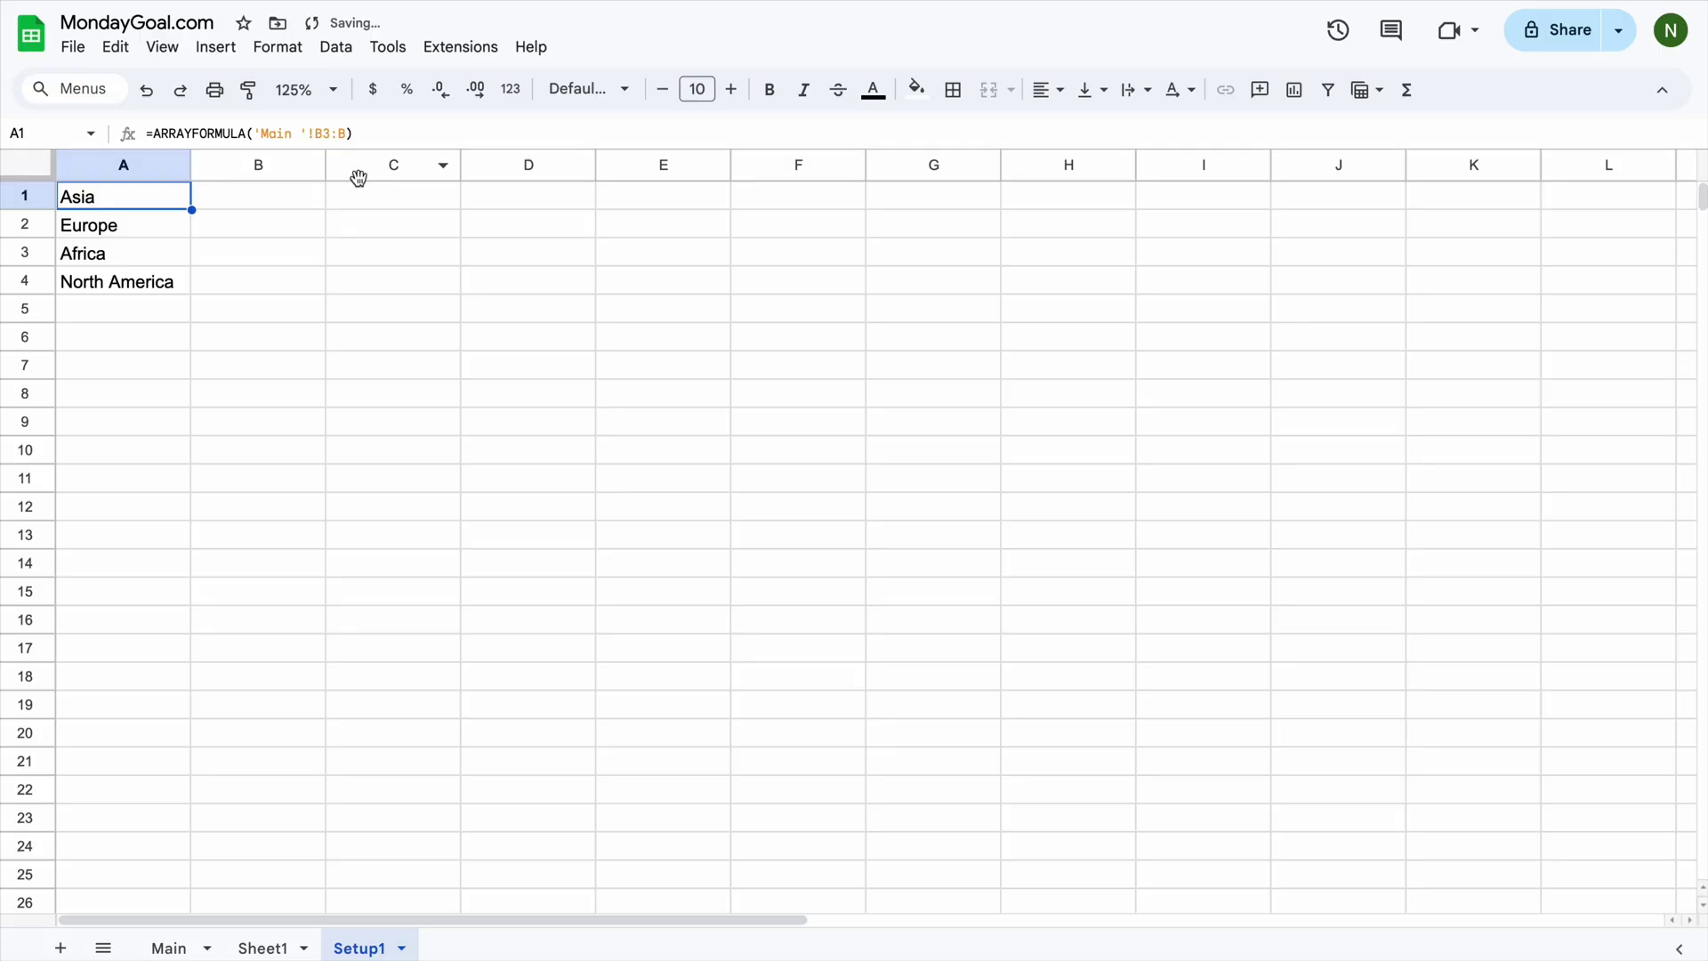
Step: Choose North America in cell B7 of the Main sheet and check the mirrored continent list on Setup1
left_click(169, 949)
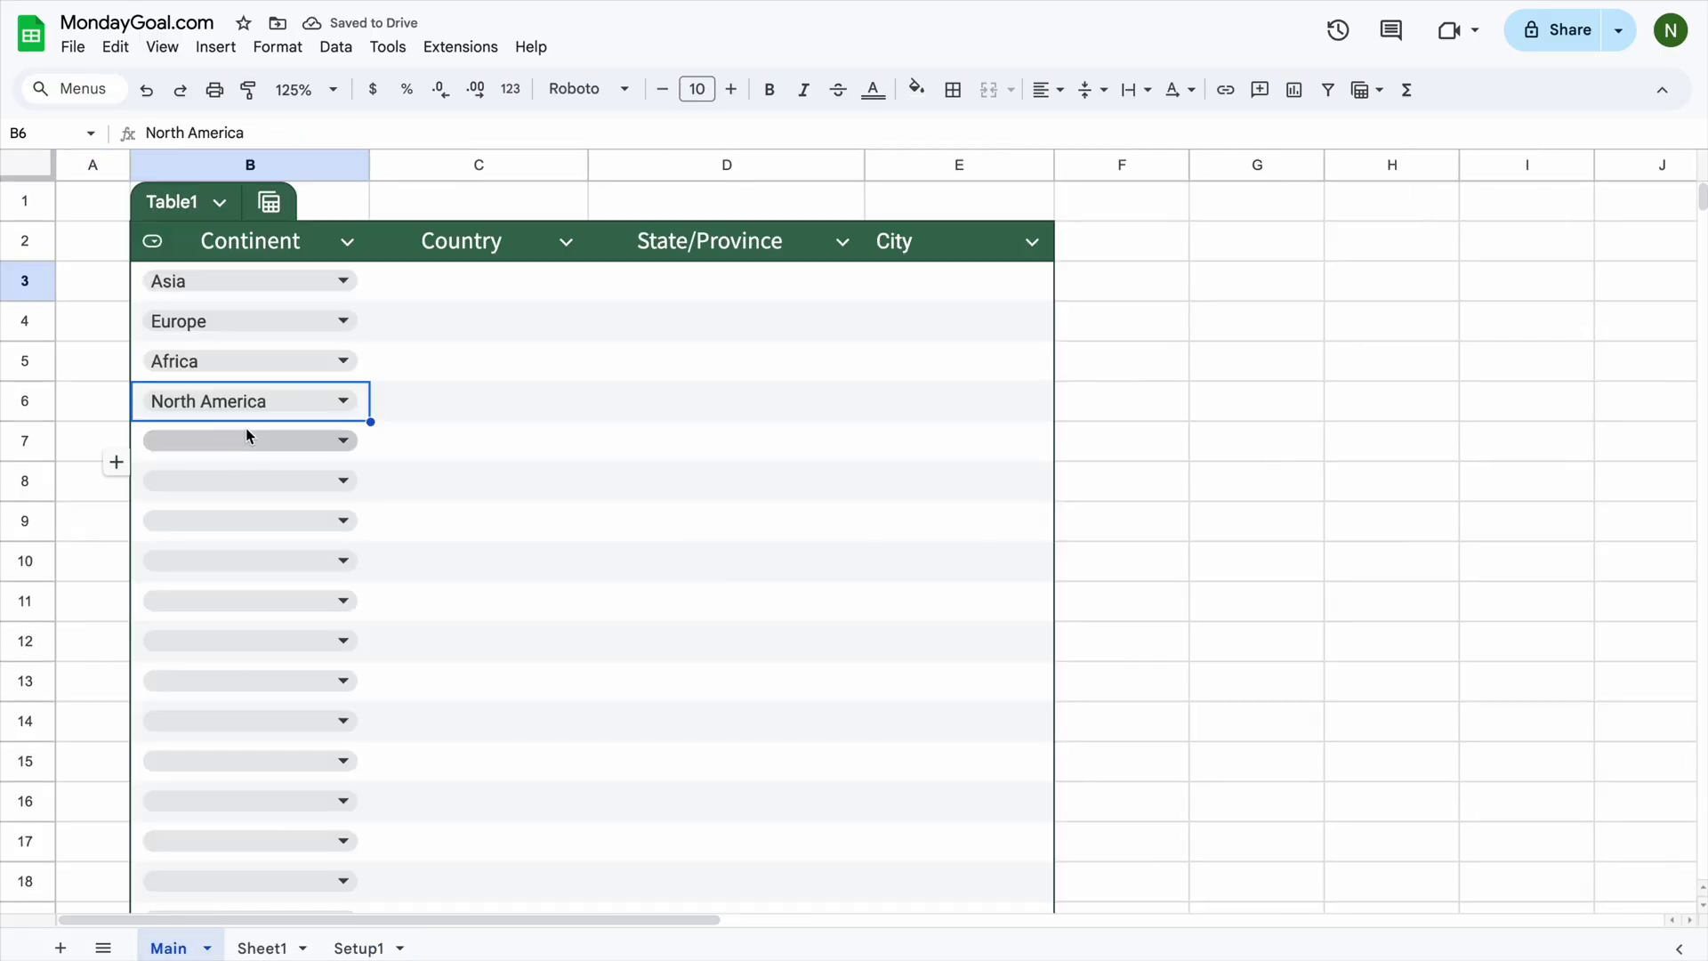
left_click(342, 439)
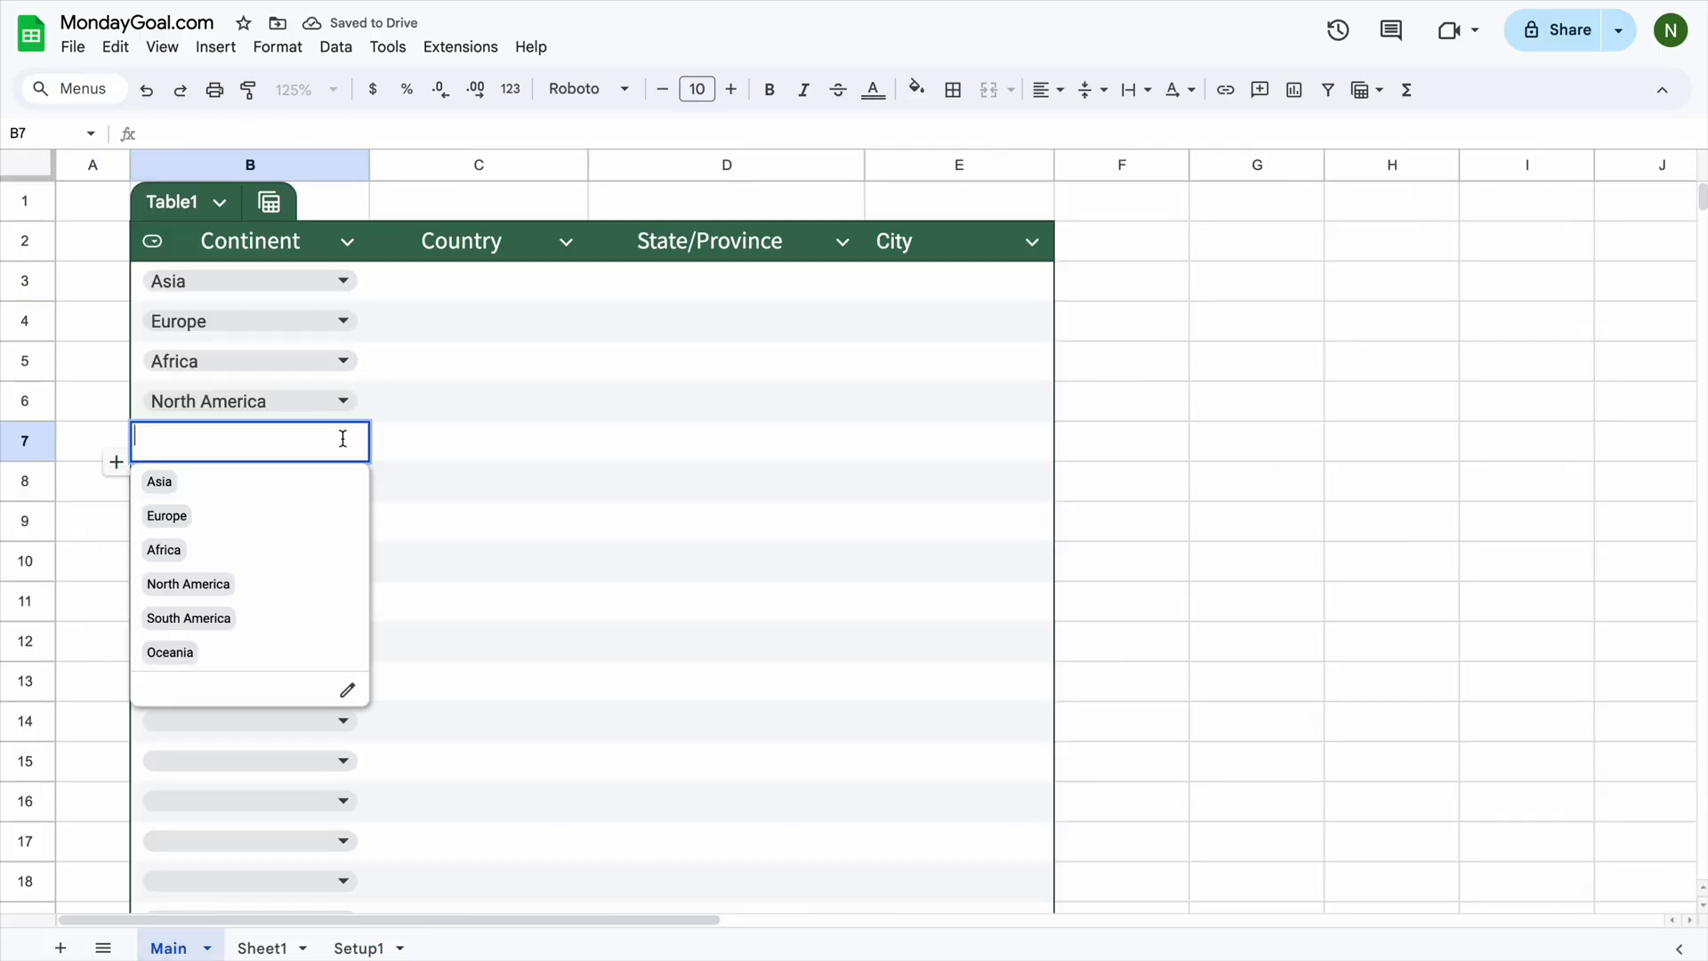
left_click(193, 589)
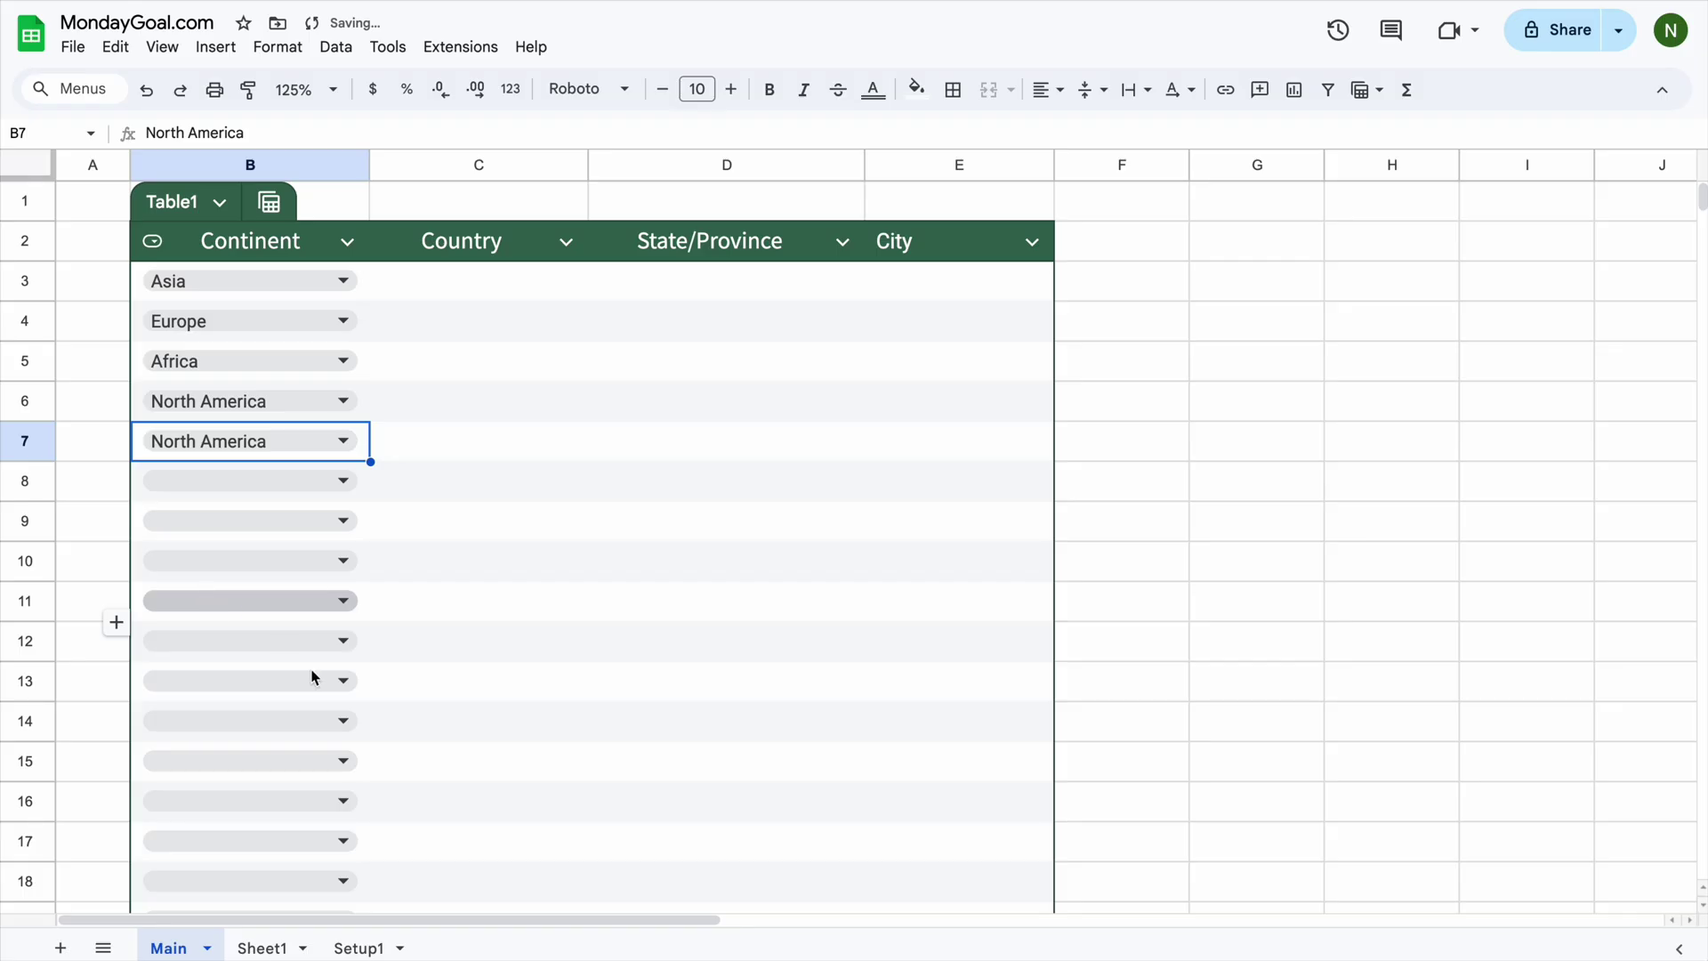
left_click(342, 950)
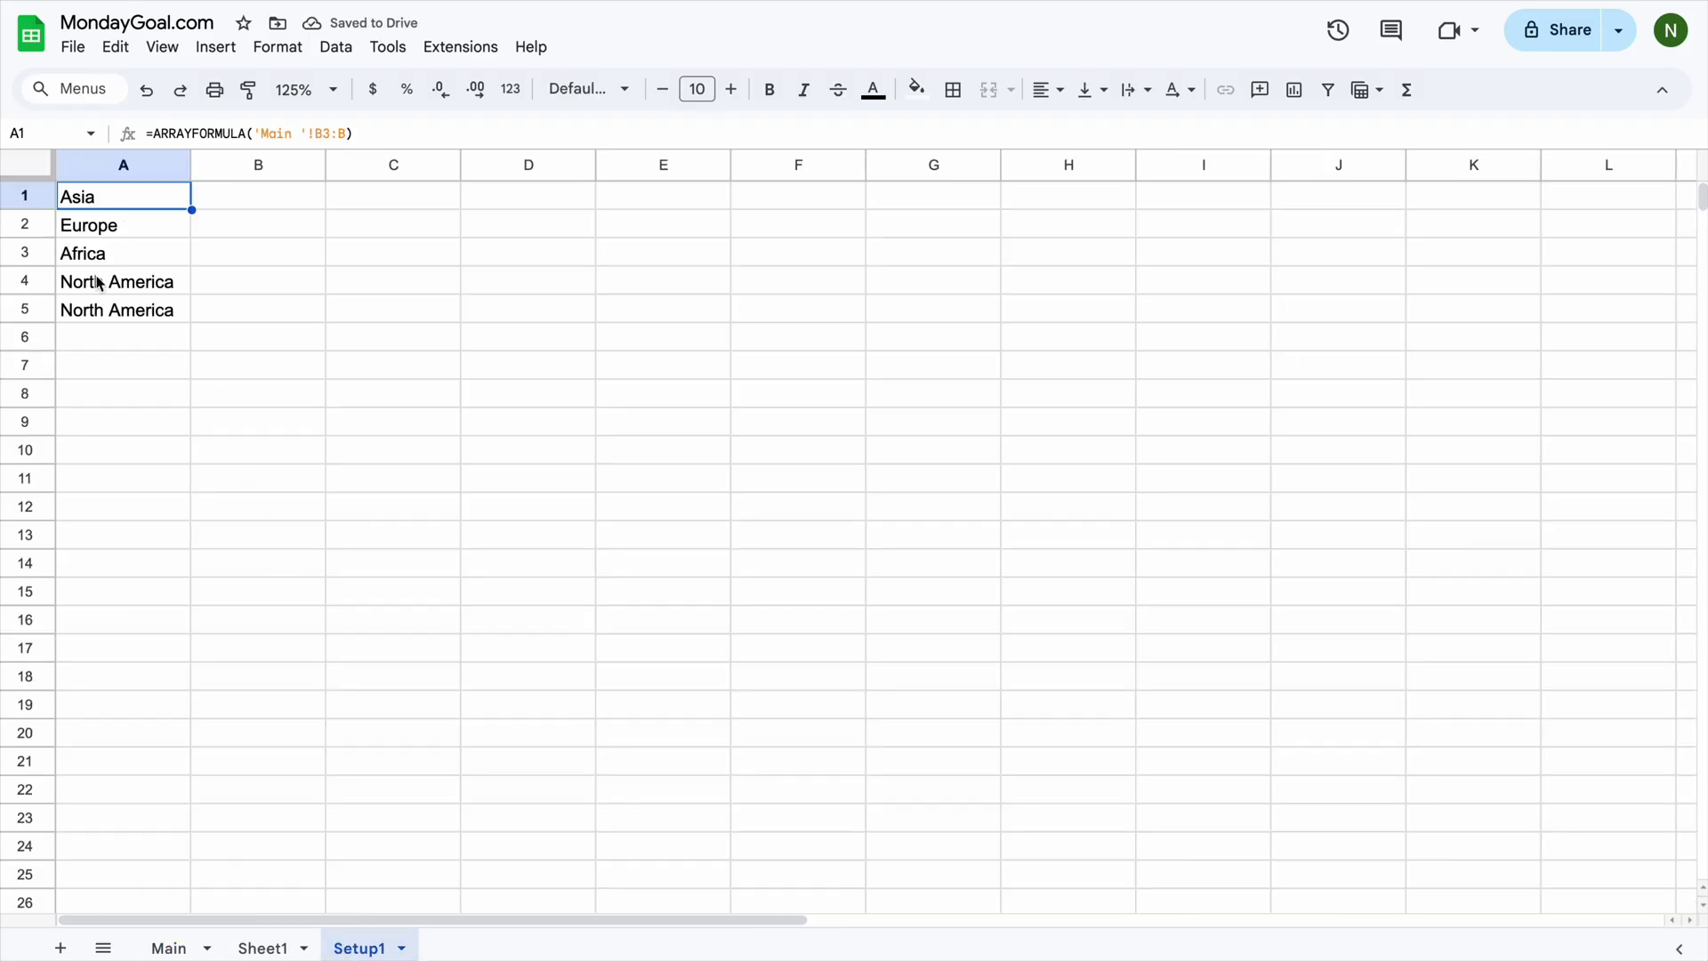
left_click(258, 206)
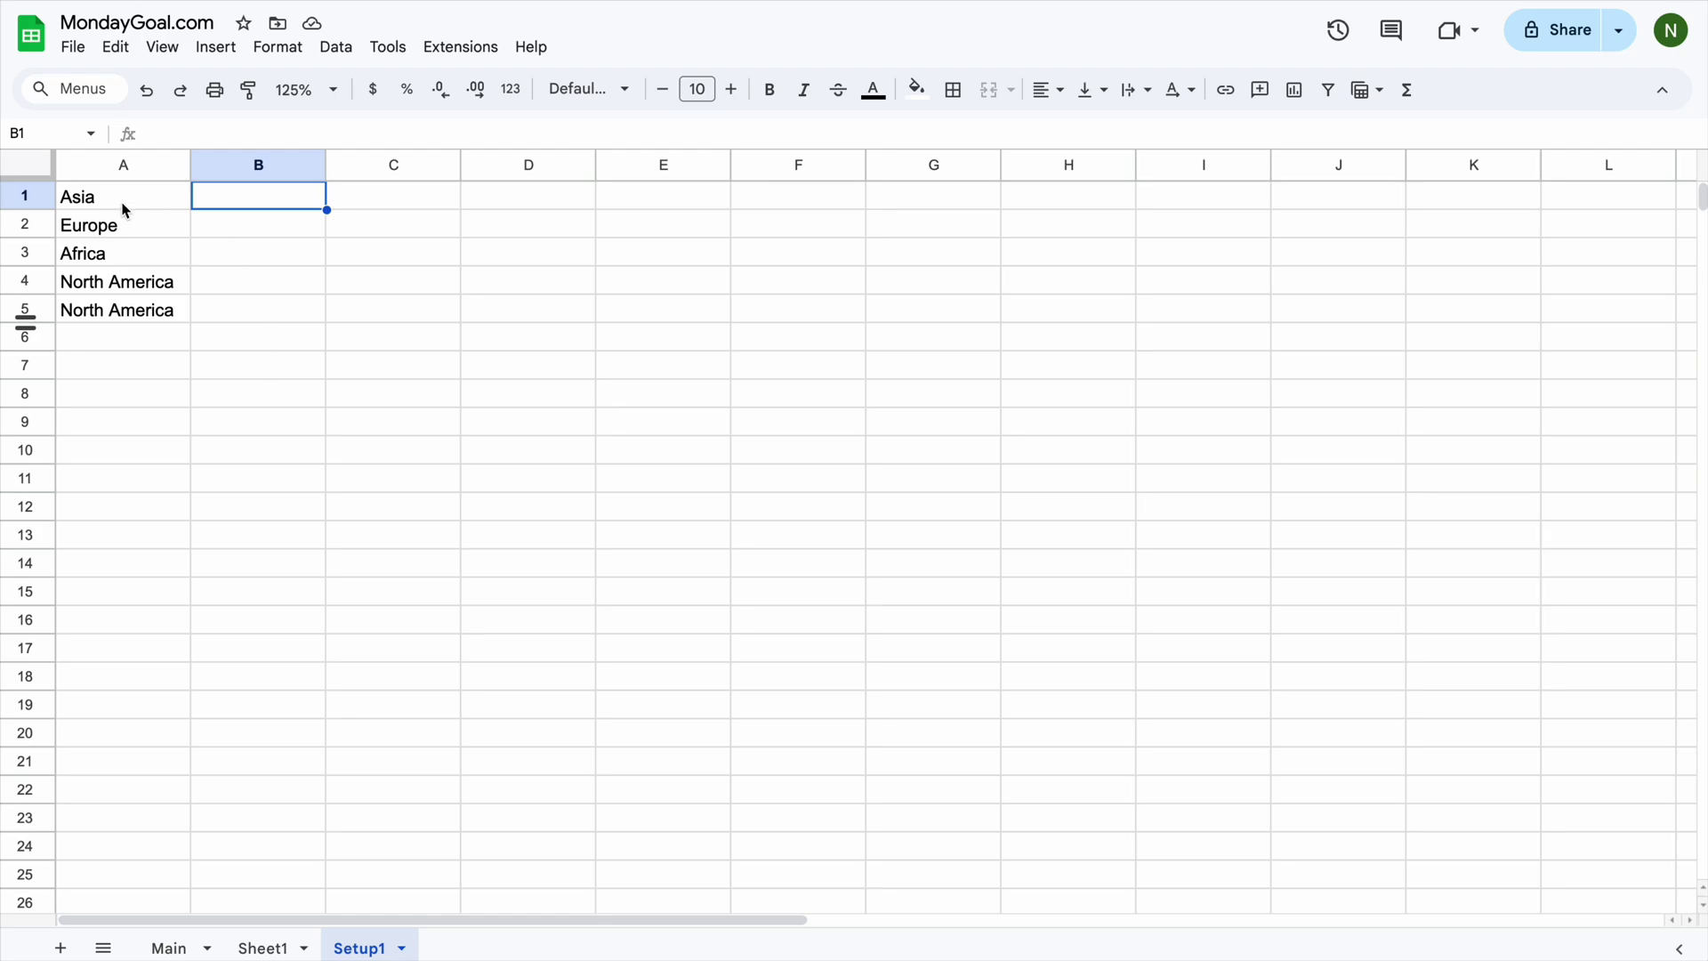
Step: Begin the formula =UNIQUE(FILTER( in cell B1 of Setup1 with Sheet1!C5:C, the Country column, as the filter range
left_click(265, 132)
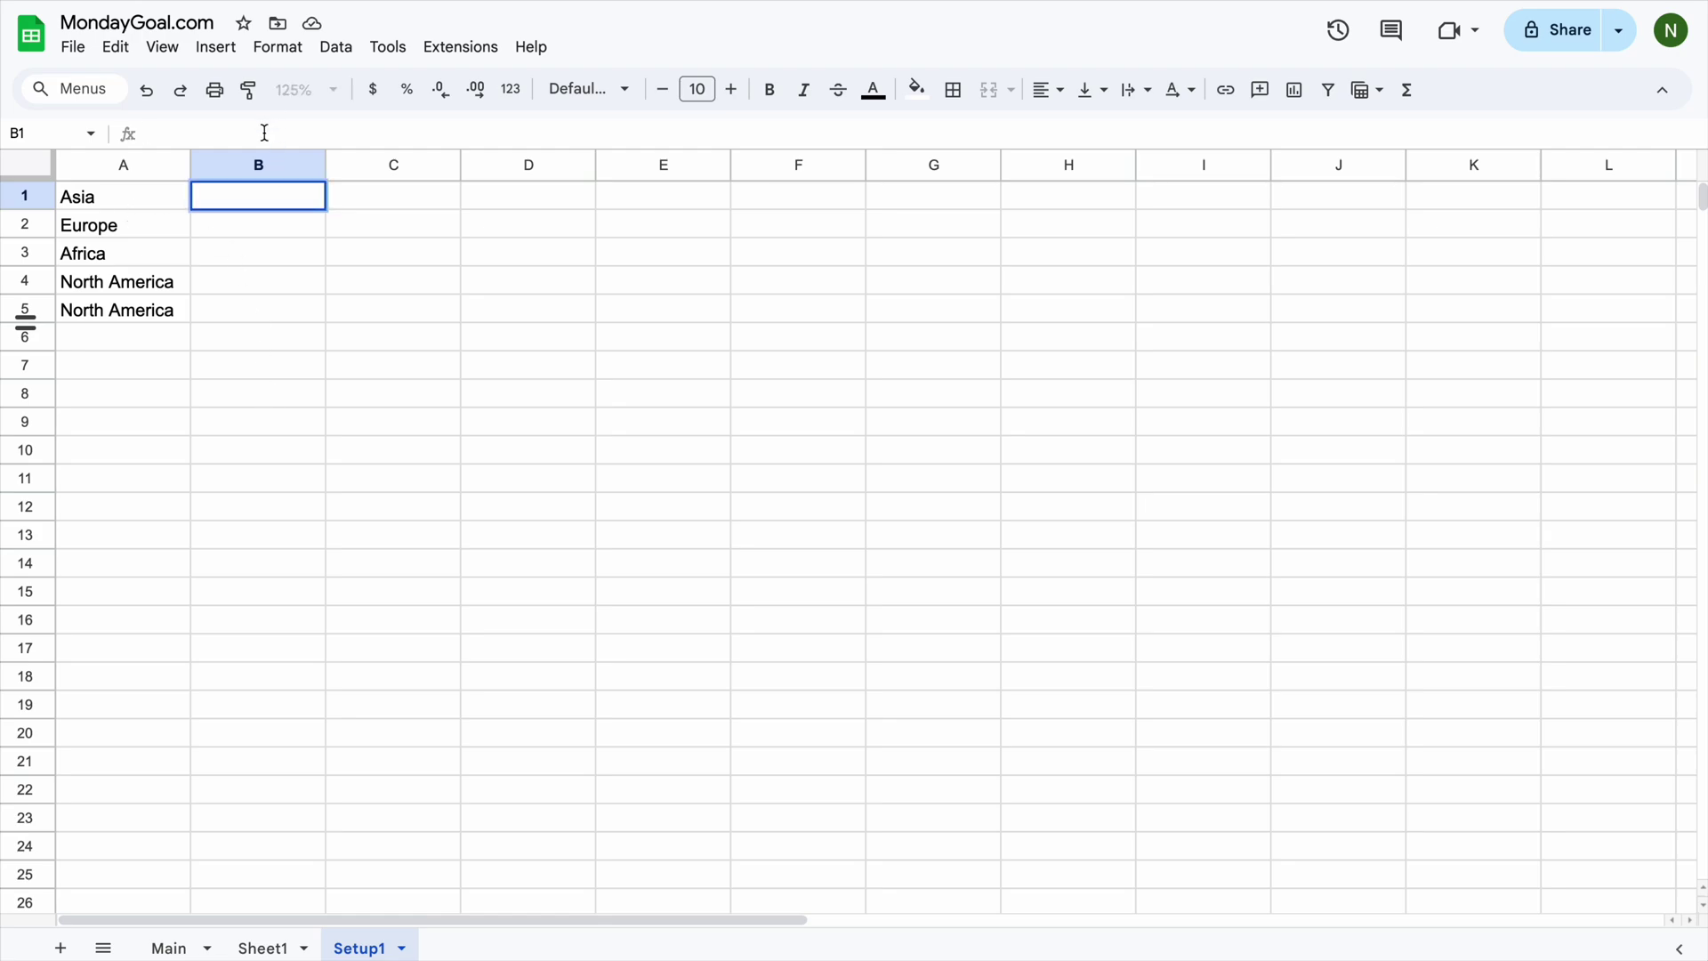
type("=")
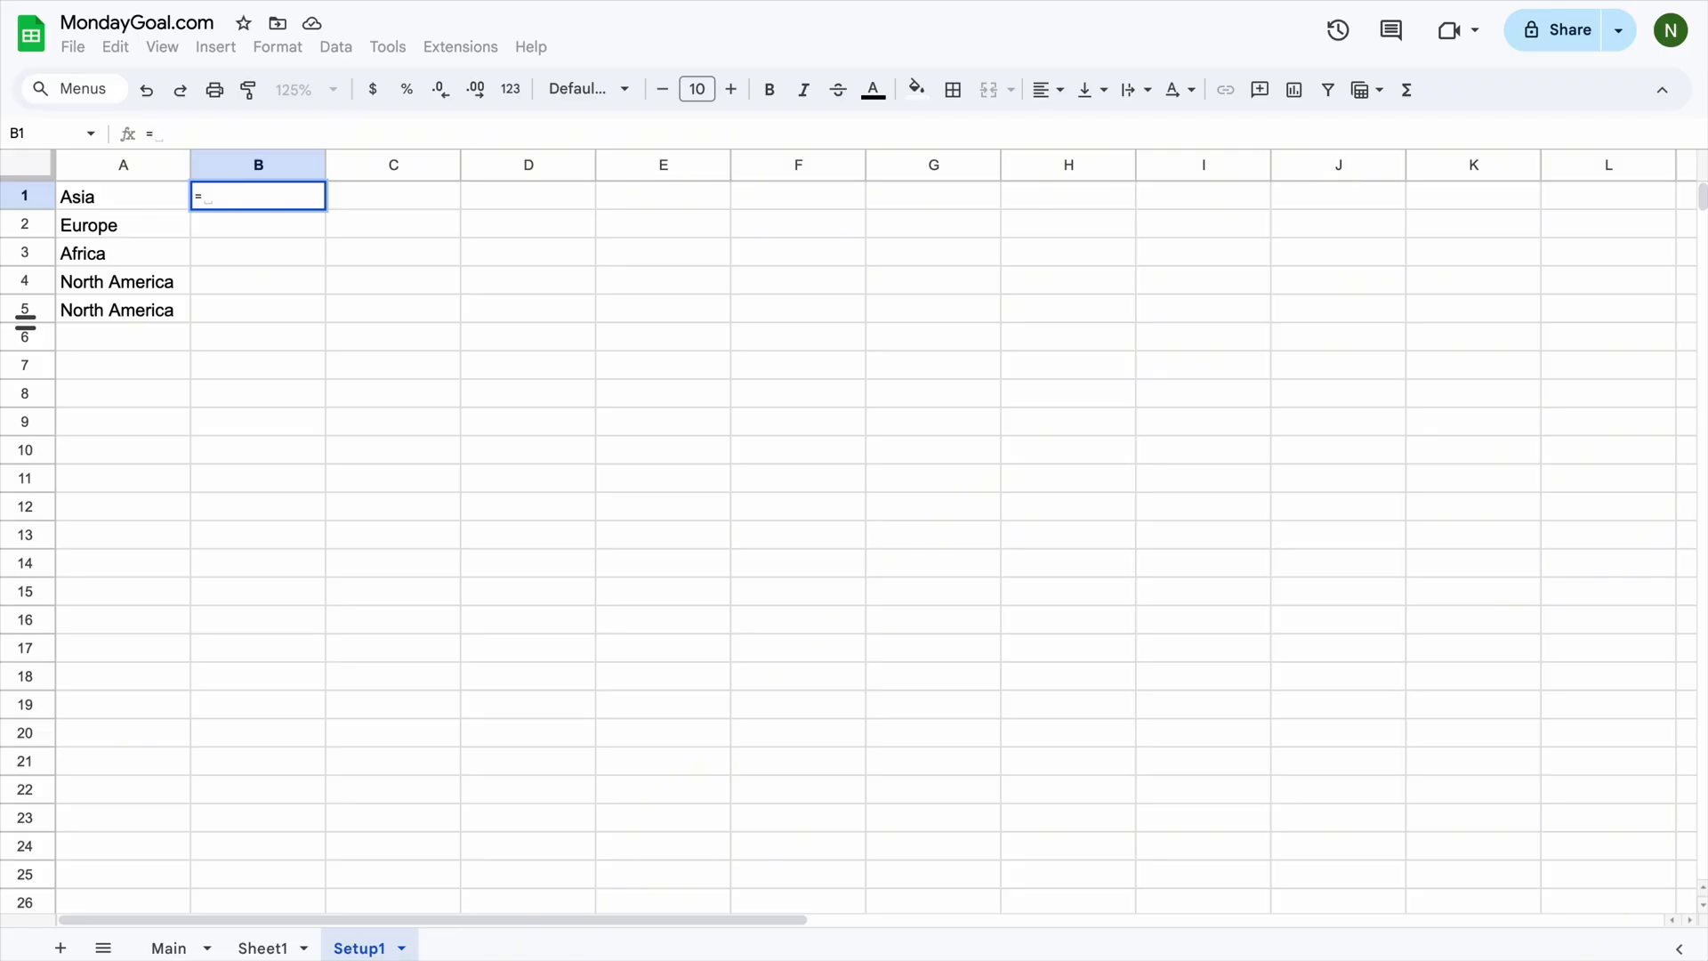
type("UN")
key("Tab")
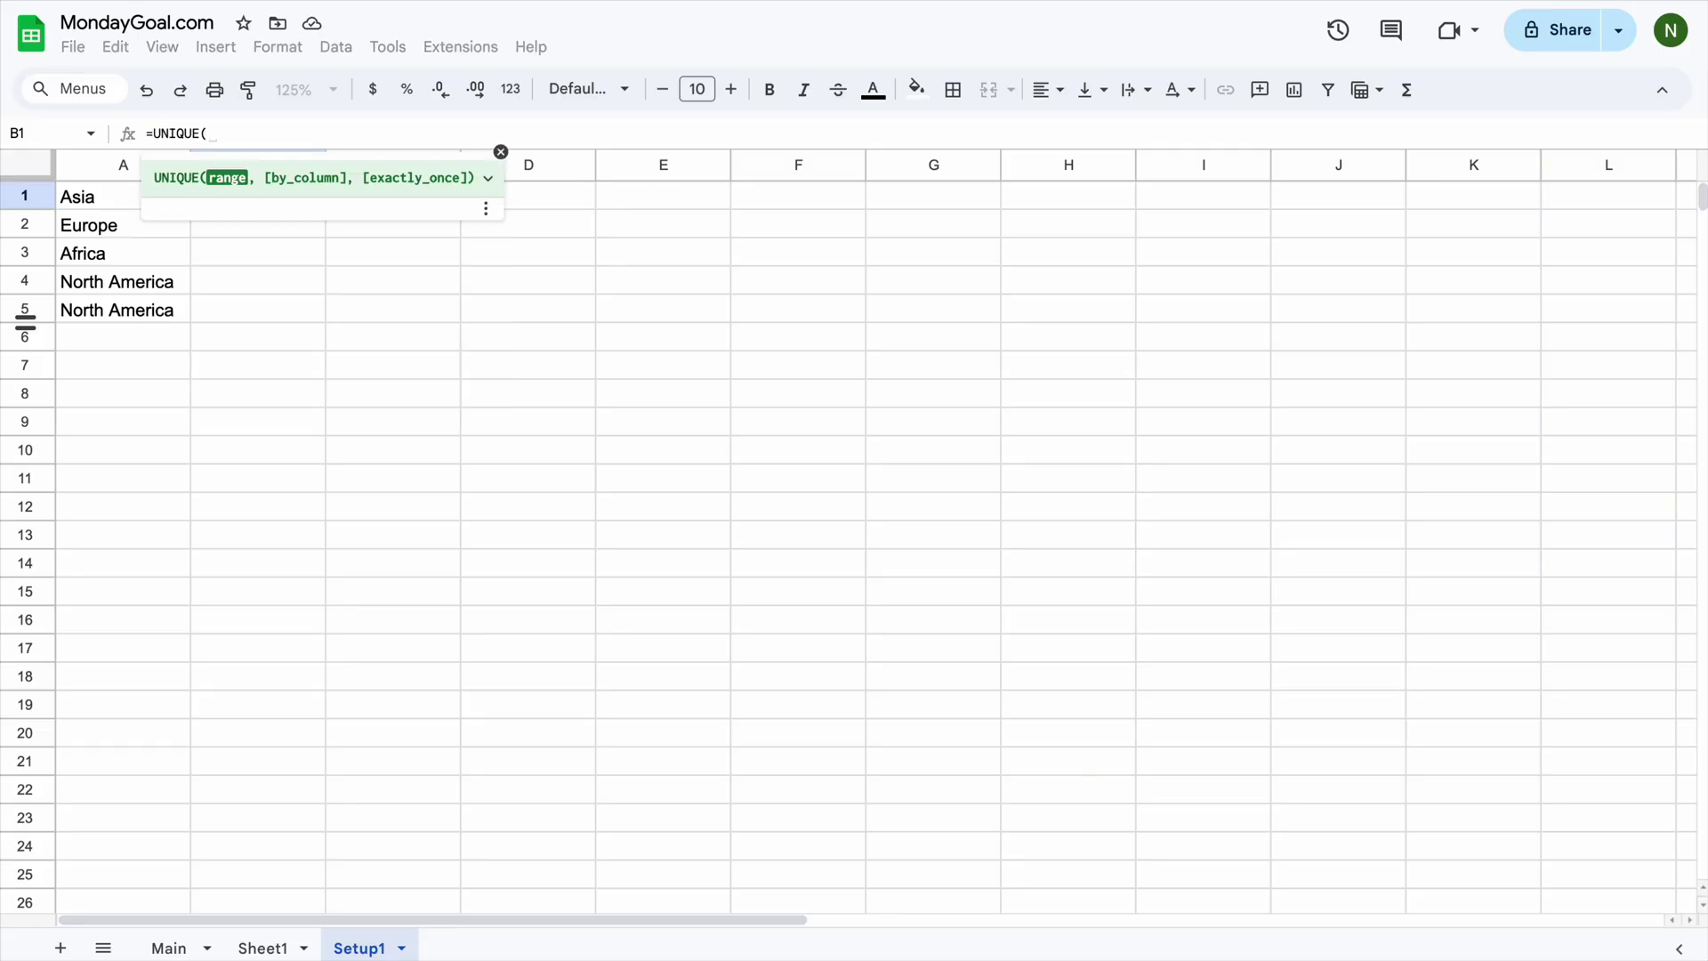
type("FI")
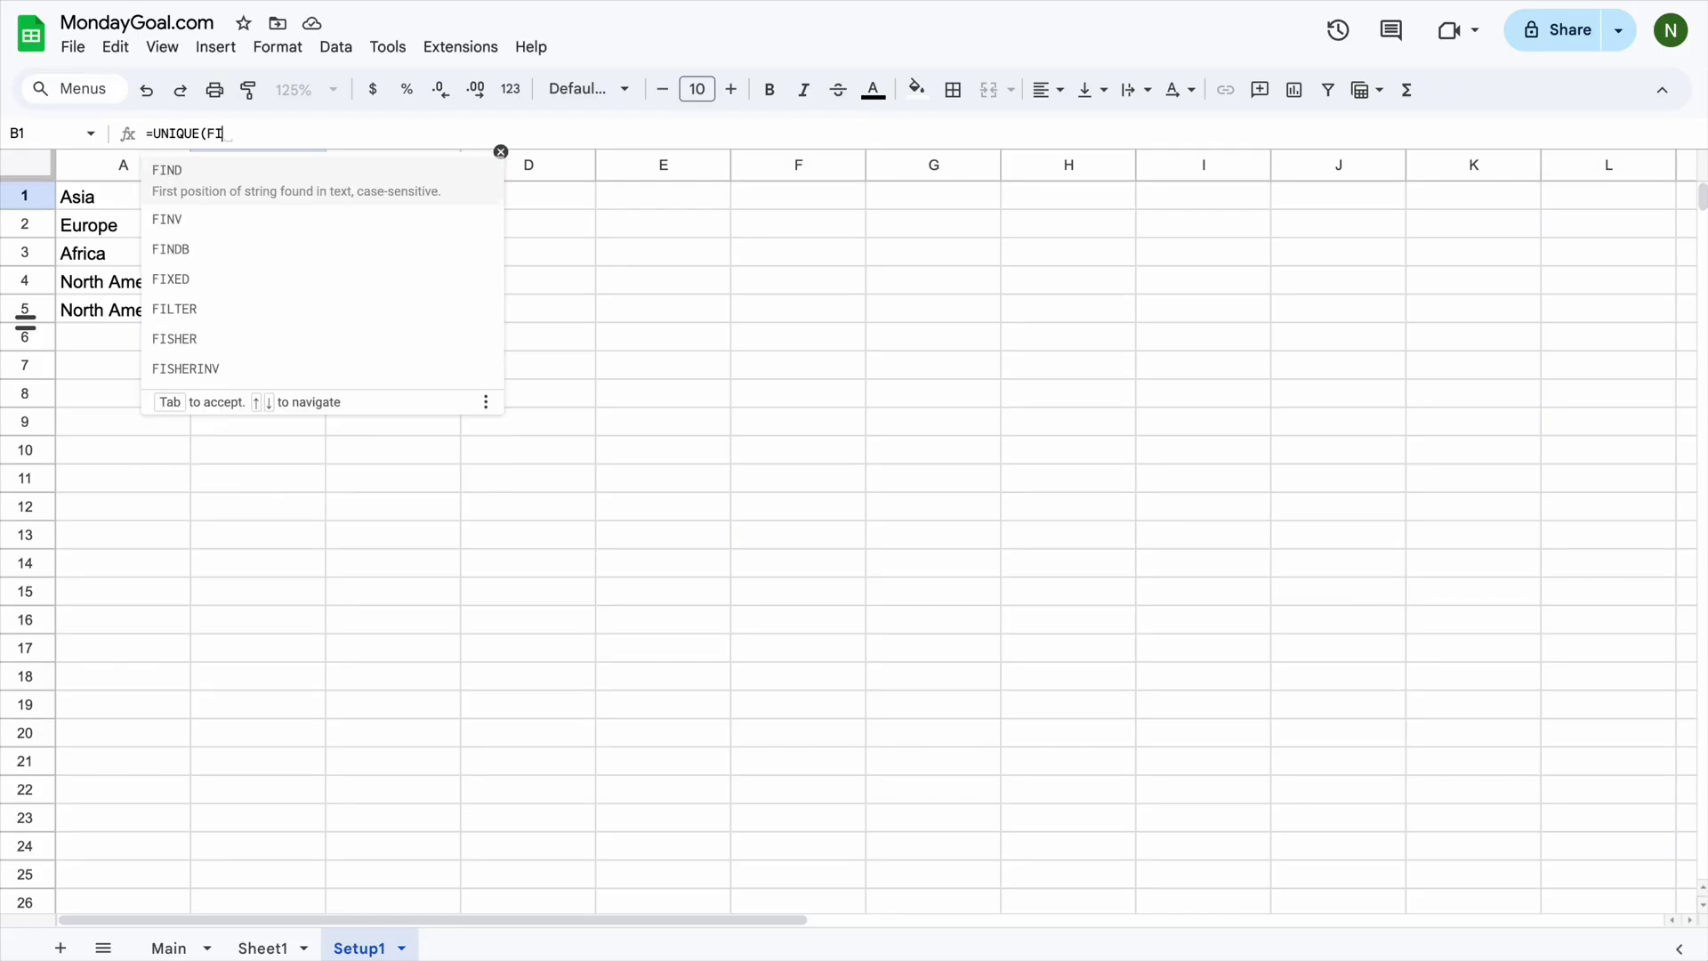
type("l")
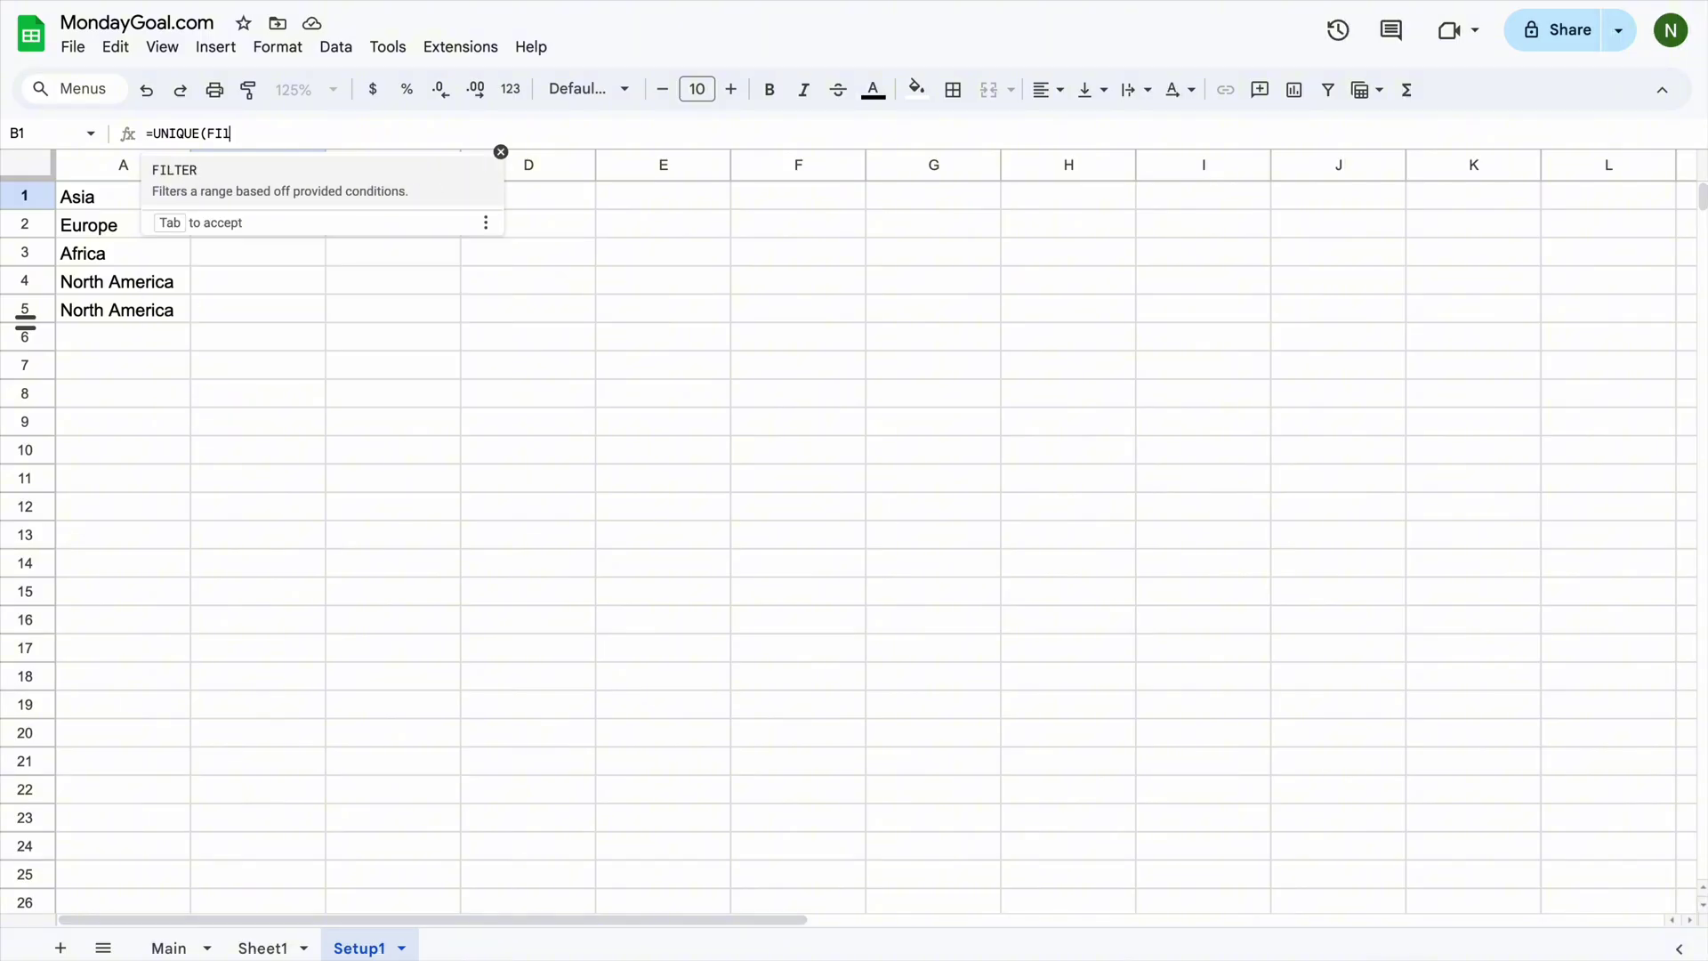
key("Tab")
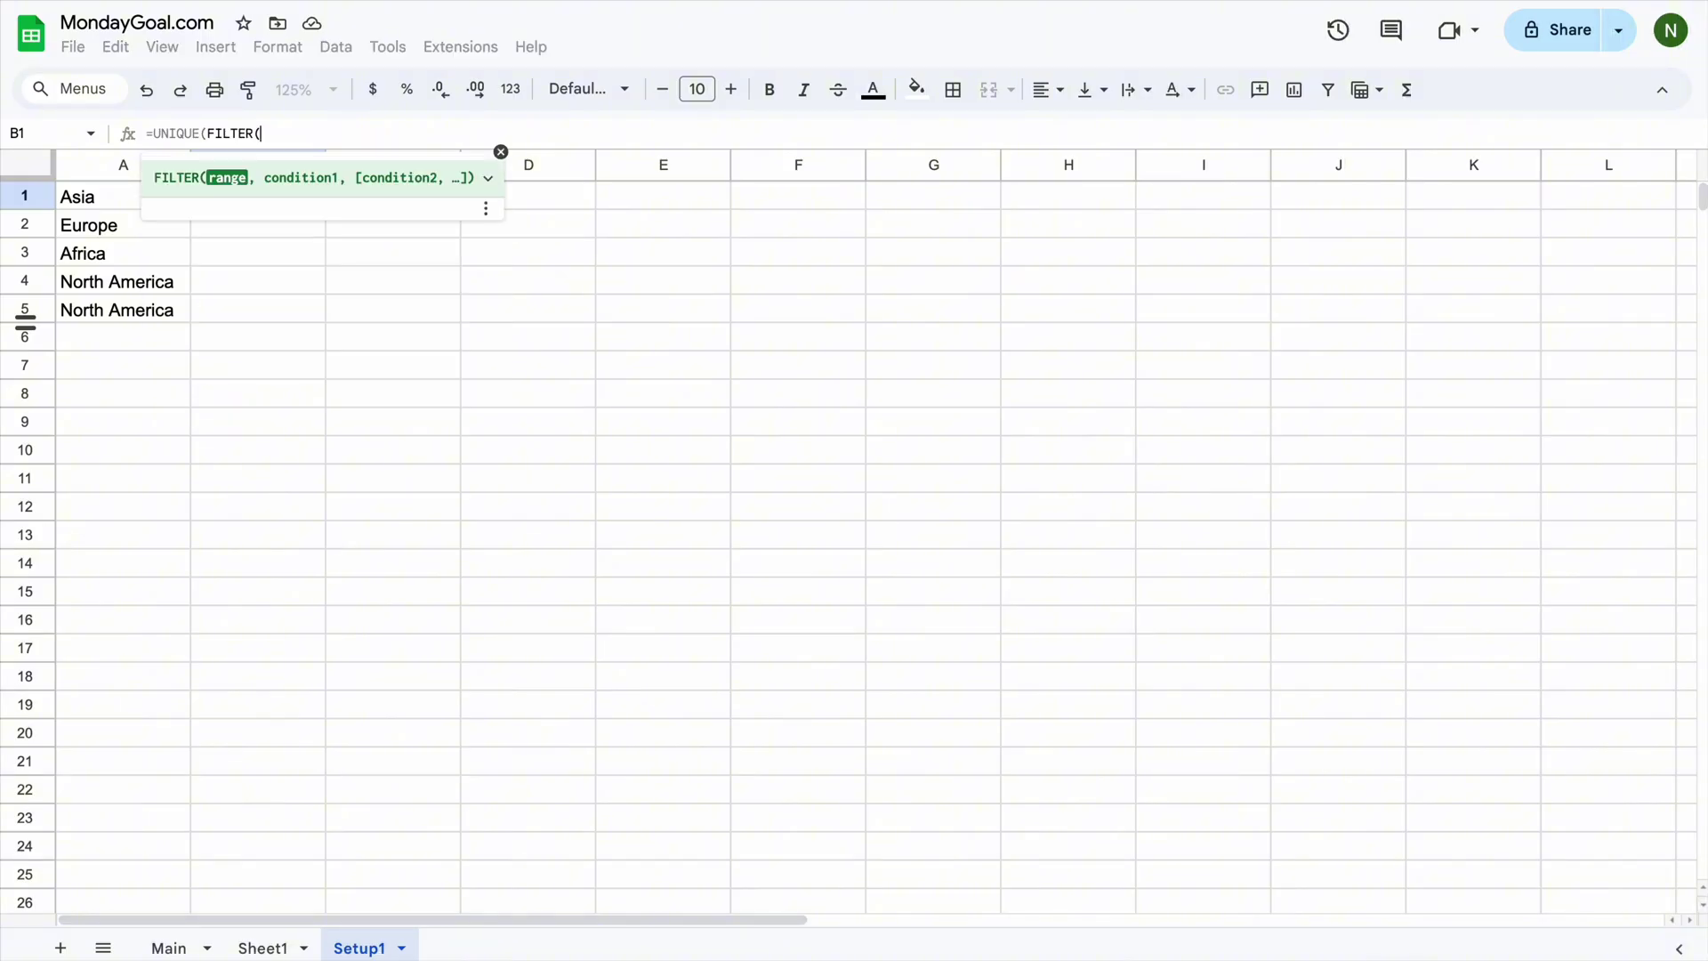
left_click(250, 948)
left_click(425, 320)
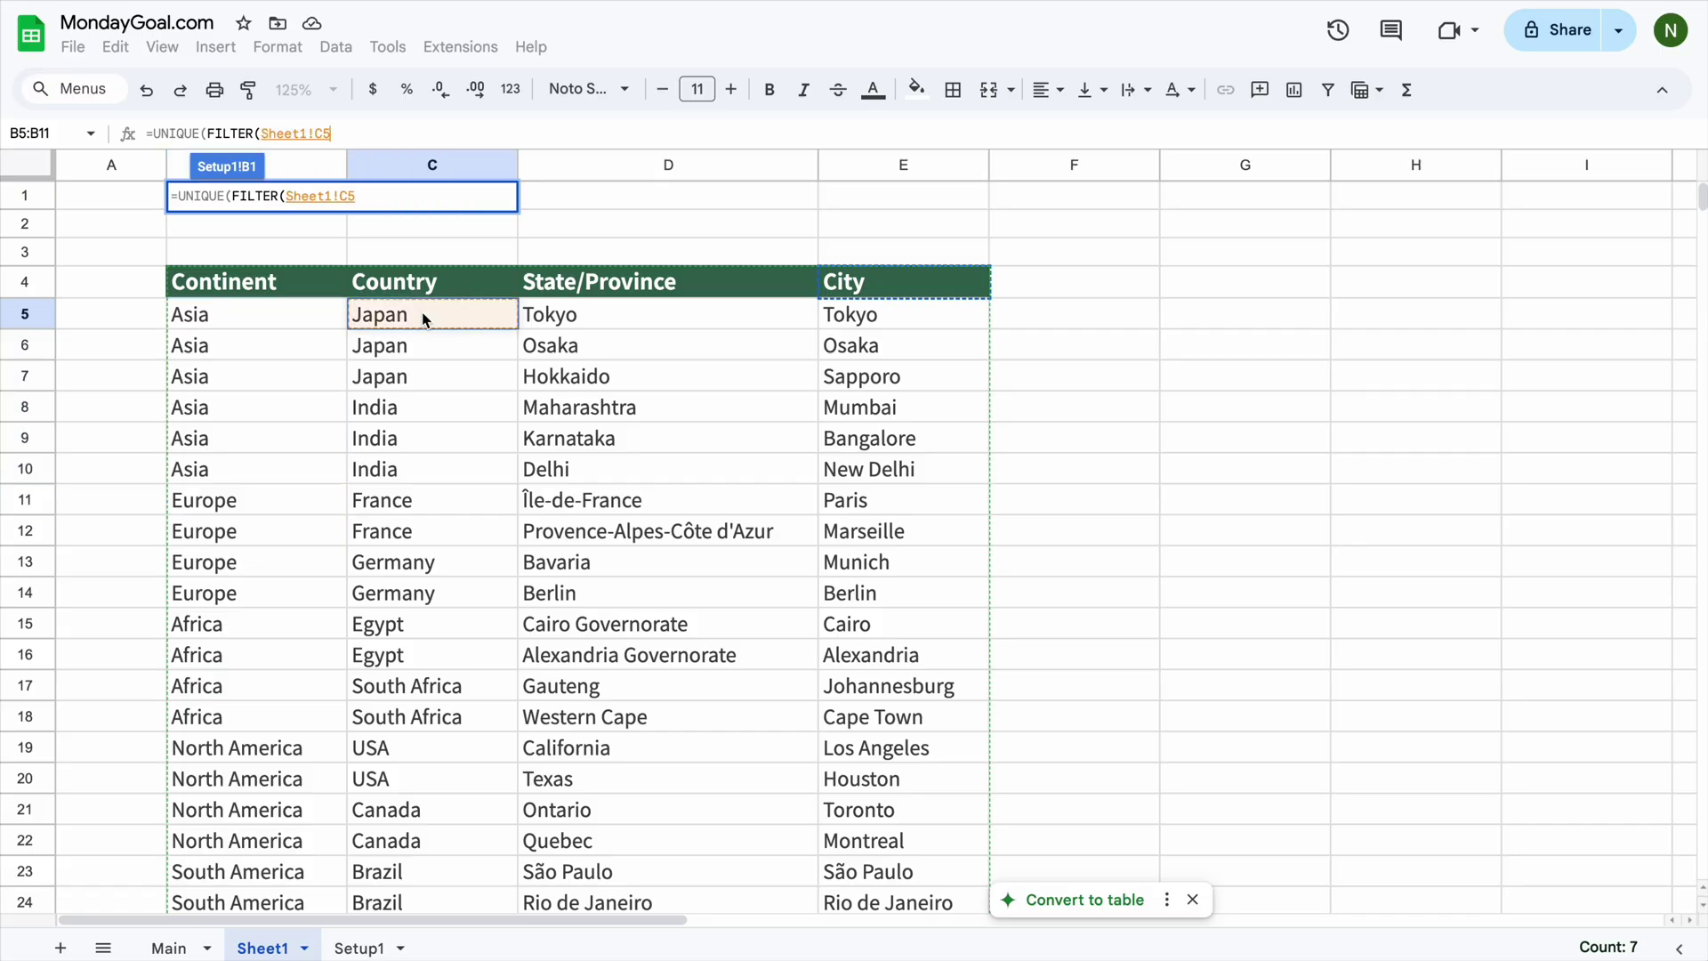
type(":C")
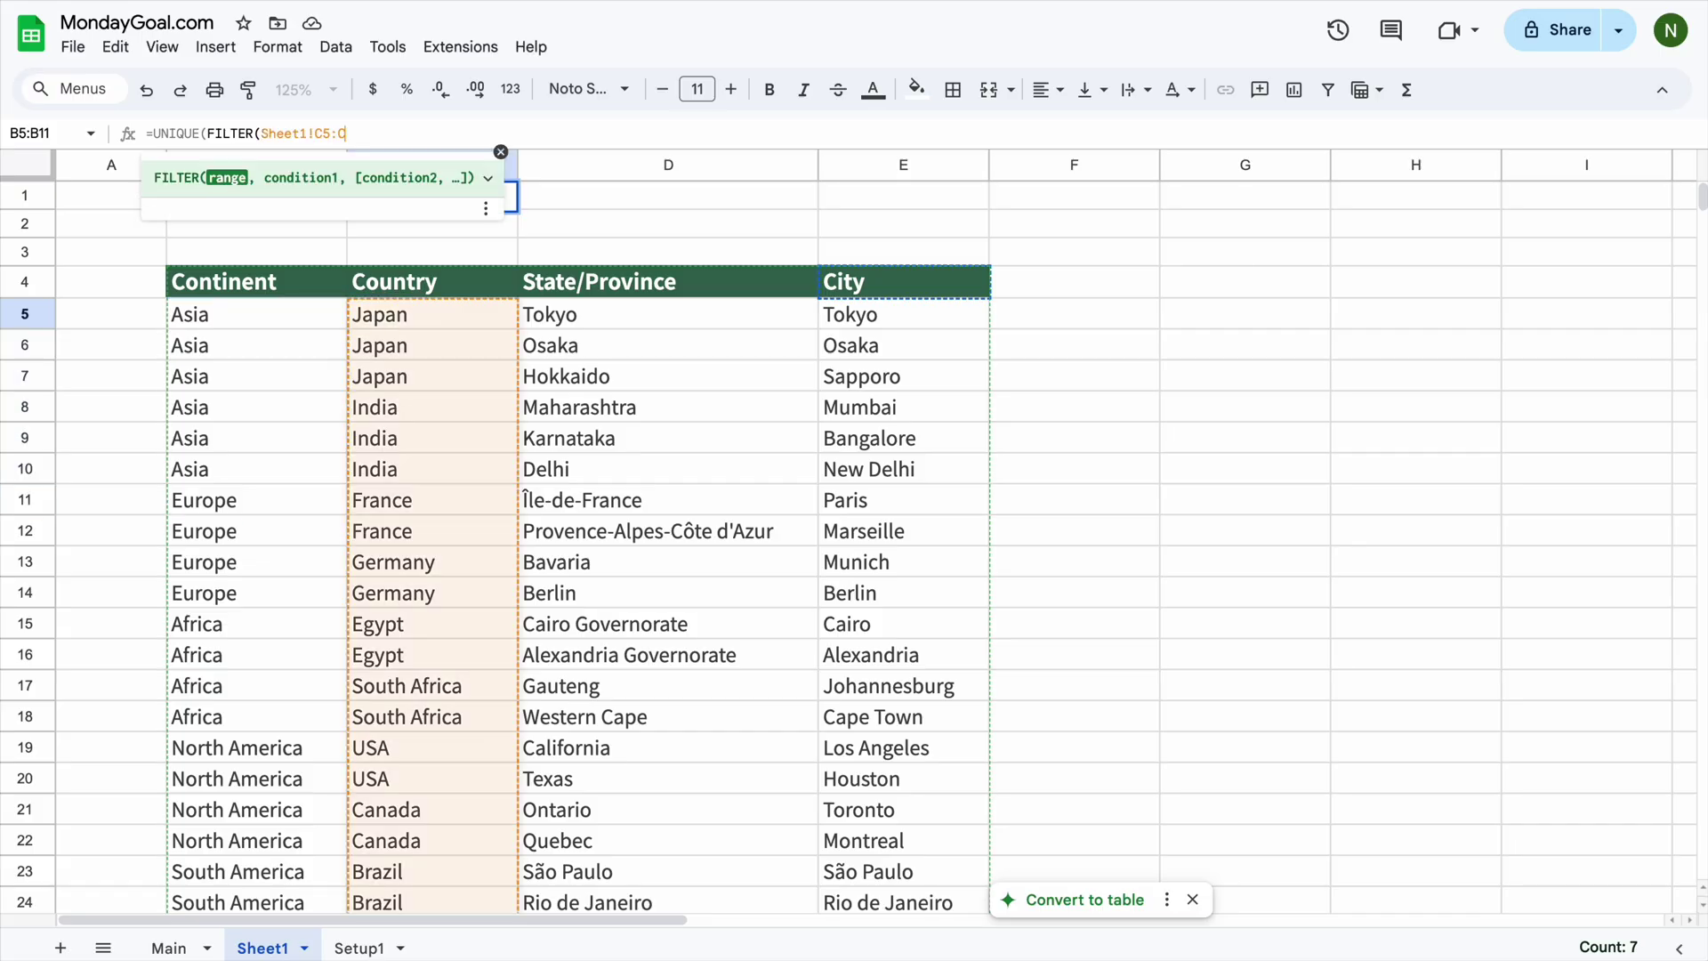
type(",")
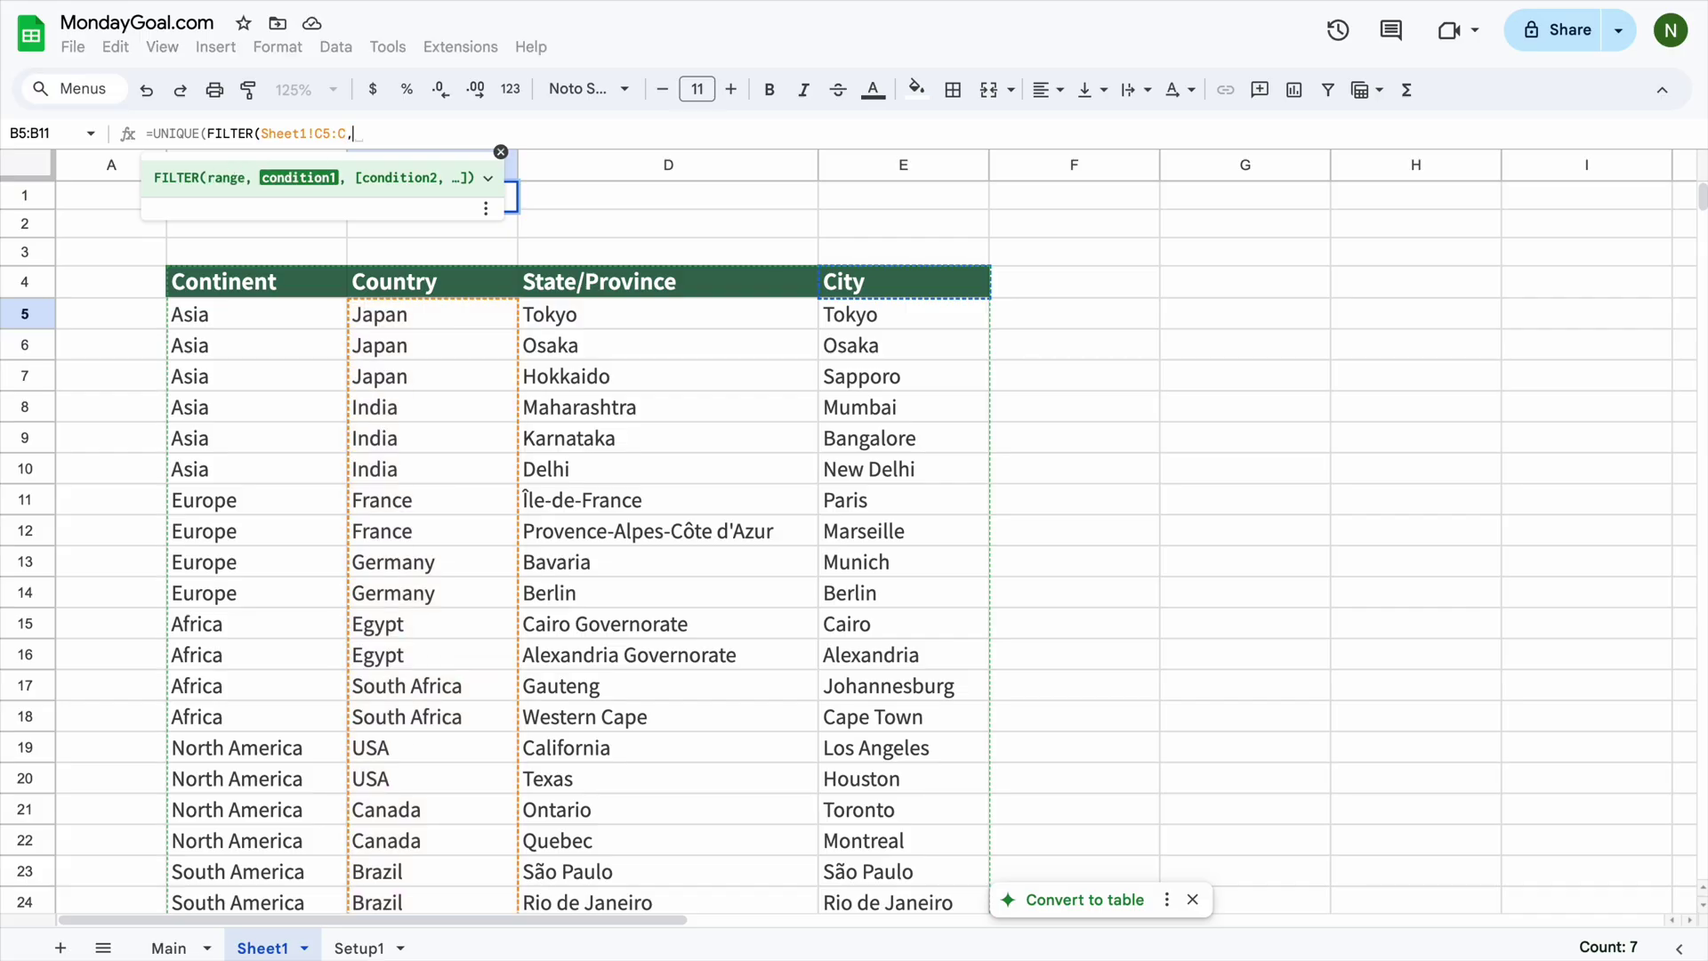
Step: Add the condition Sheet1!B5:B=A1 to the B1 filter and complete the formula as =UNIQUE(FILTER(Sheet1!C5:C,Sheet1!B5:B=A1))
left_click(238, 326)
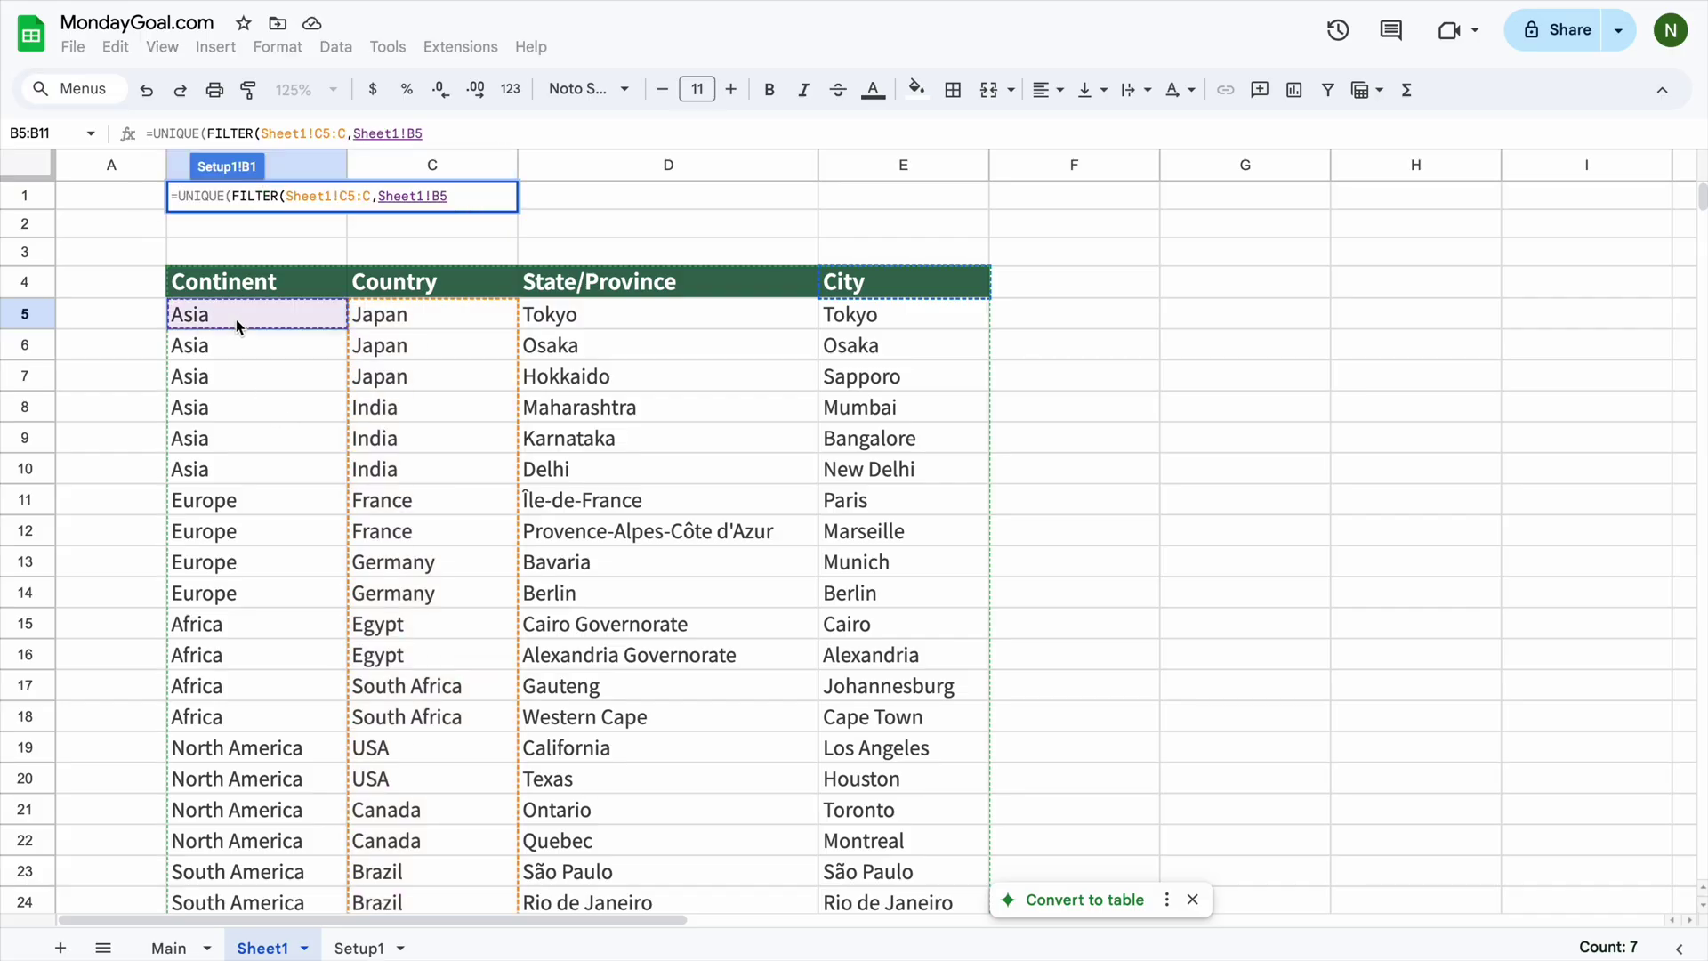
type(":B")
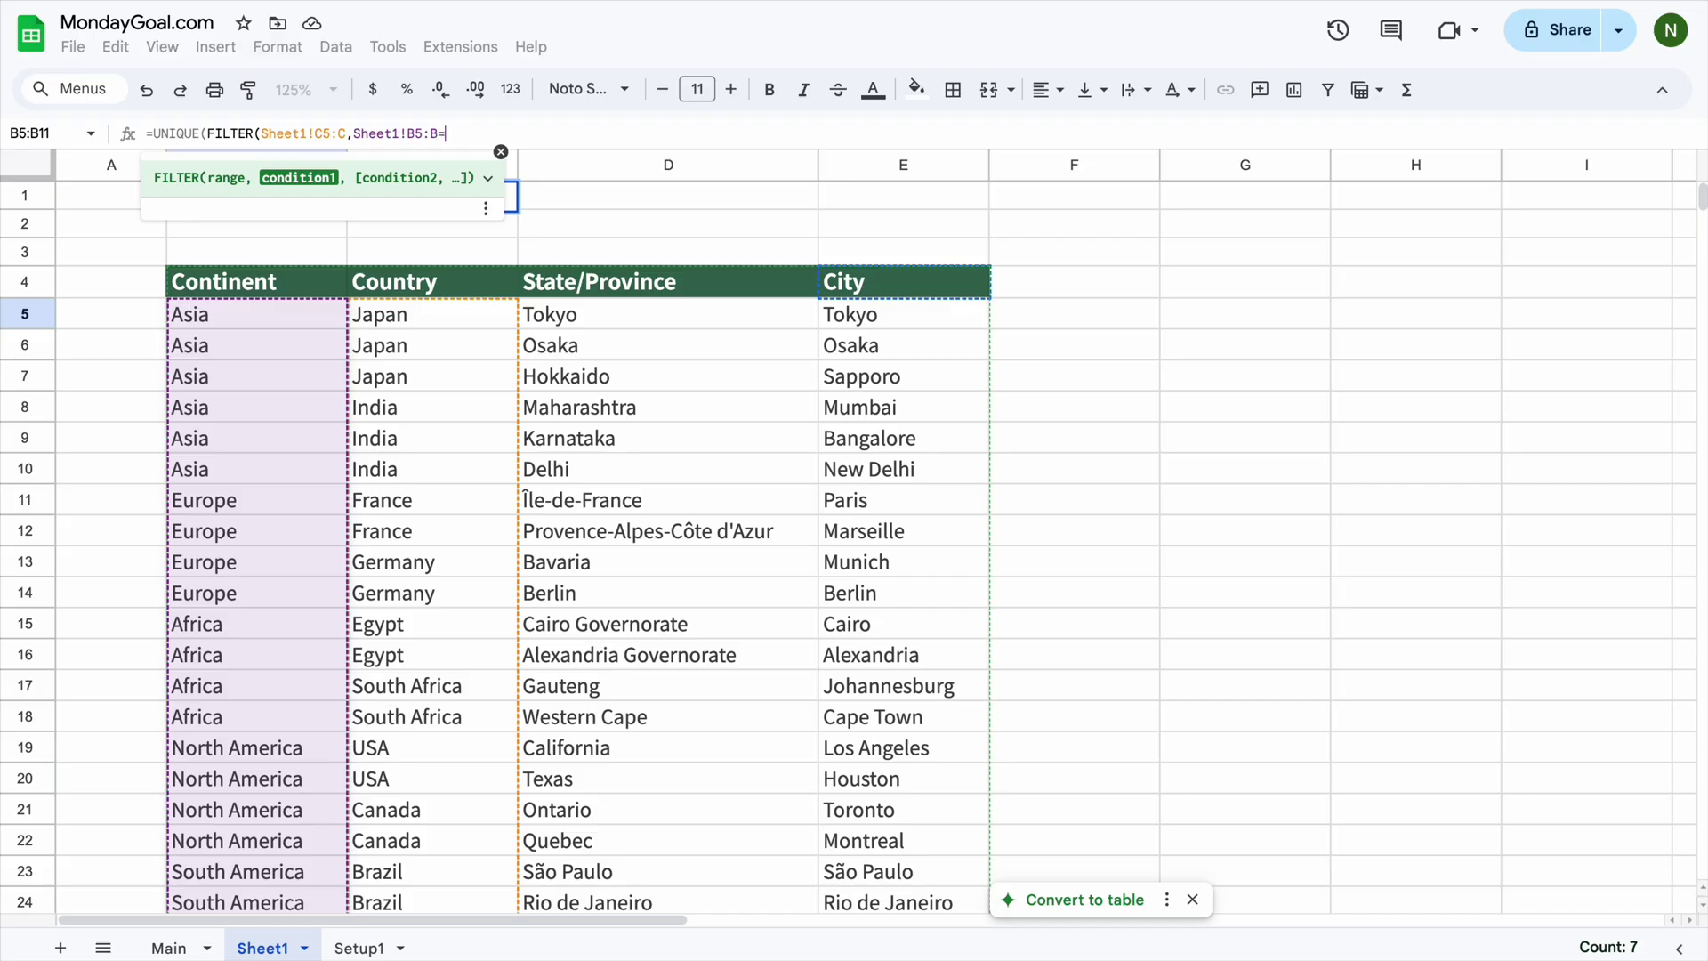
type("=")
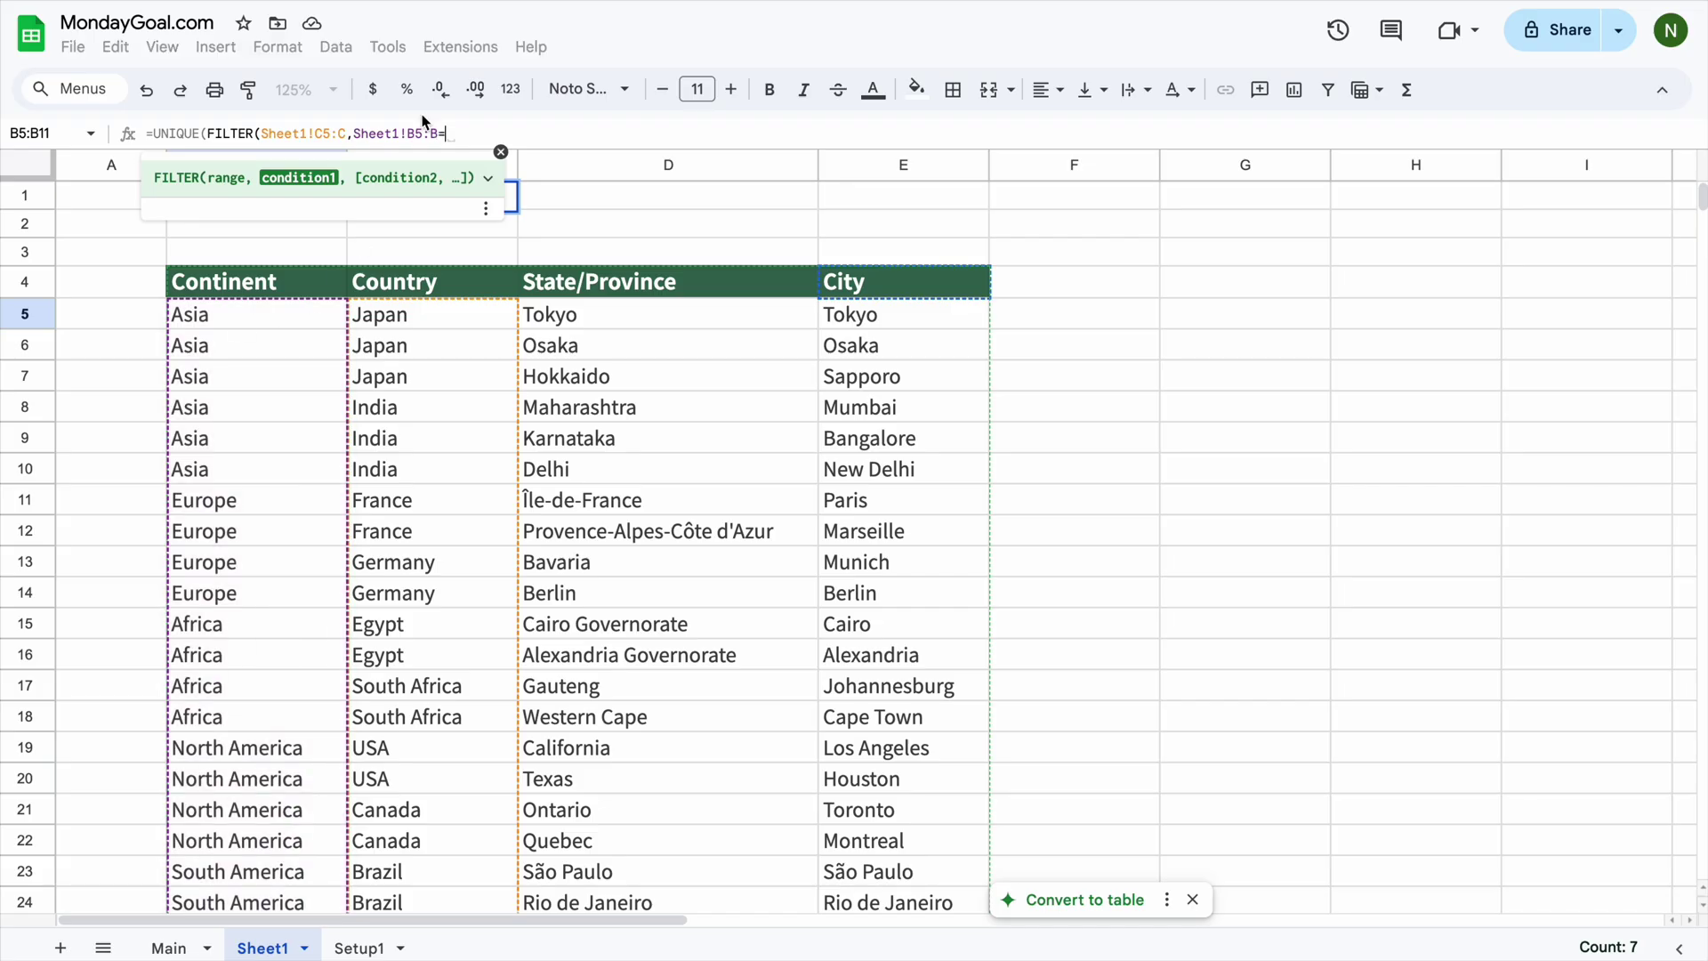
left_click(370, 946)
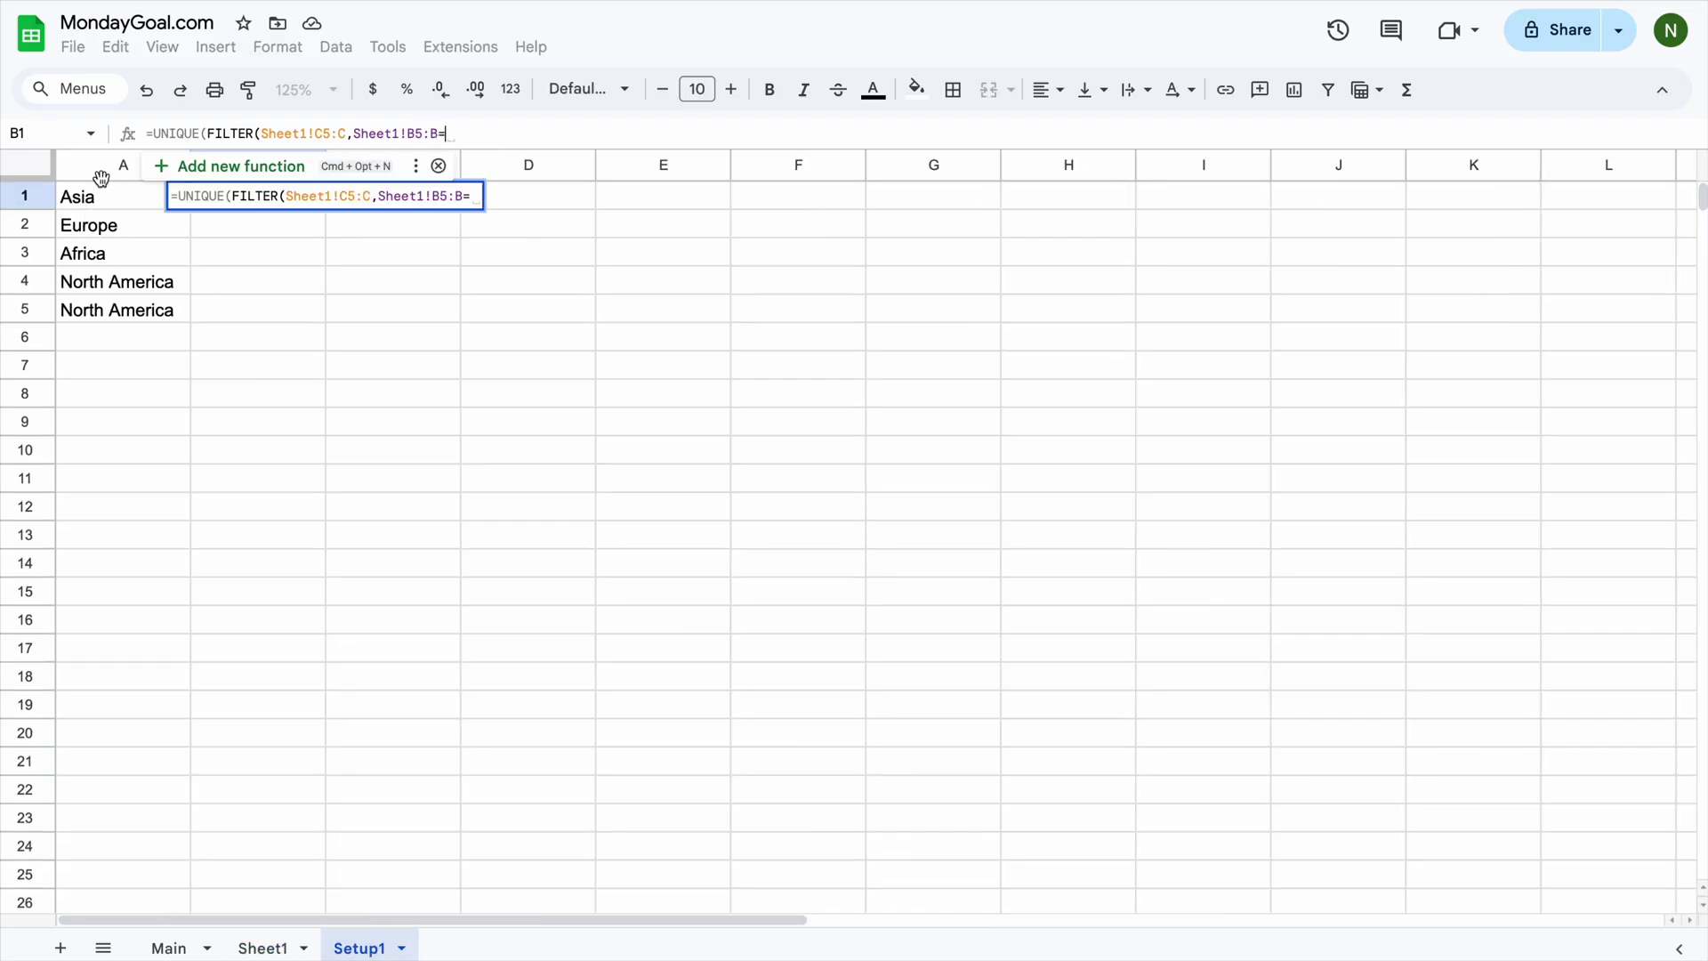
left_click(121, 199)
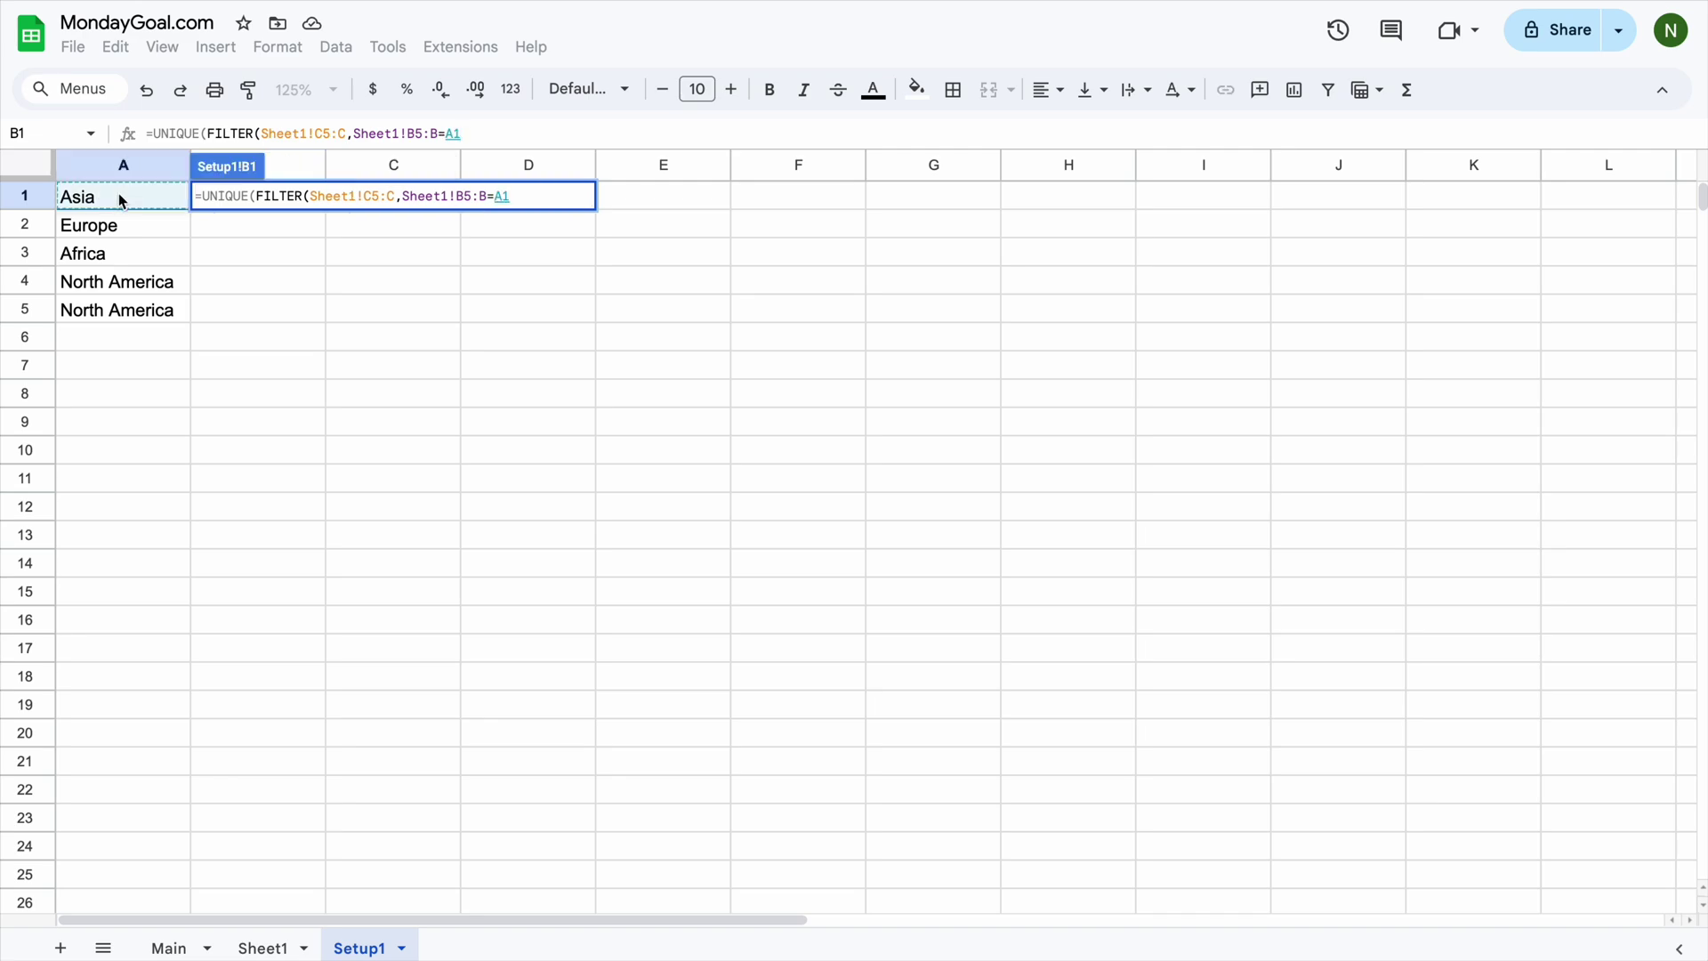
type(")")
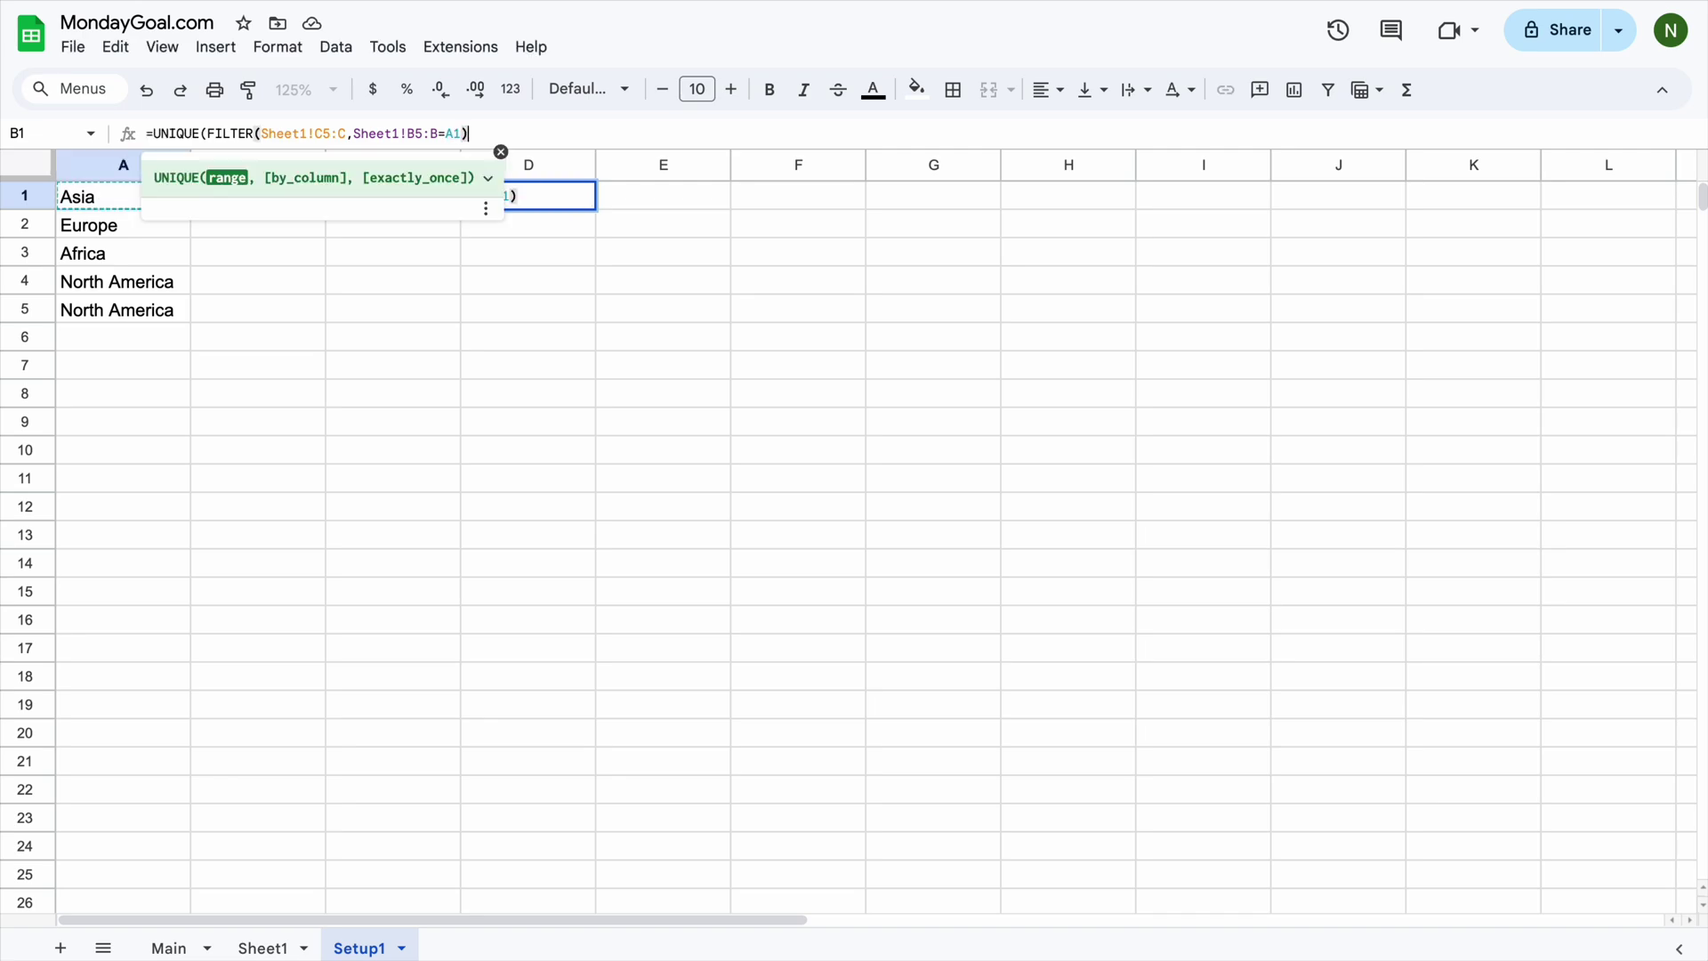
type(")")
key("Return")
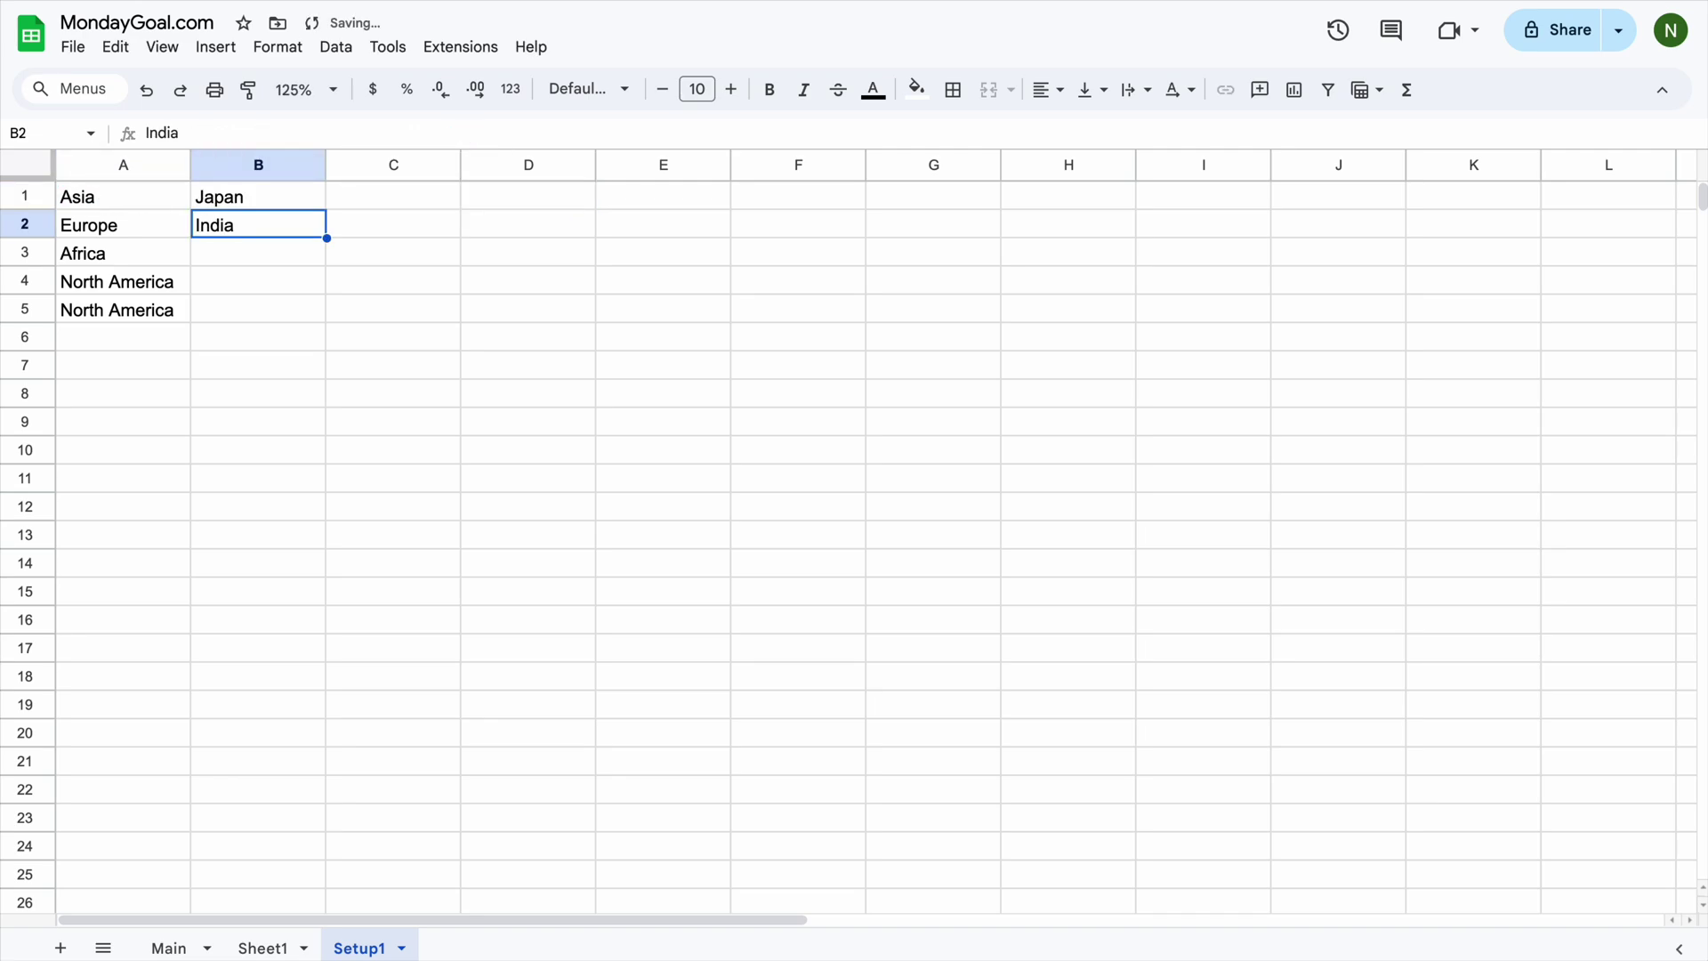
left_click(278, 199)
left_click(534, 200)
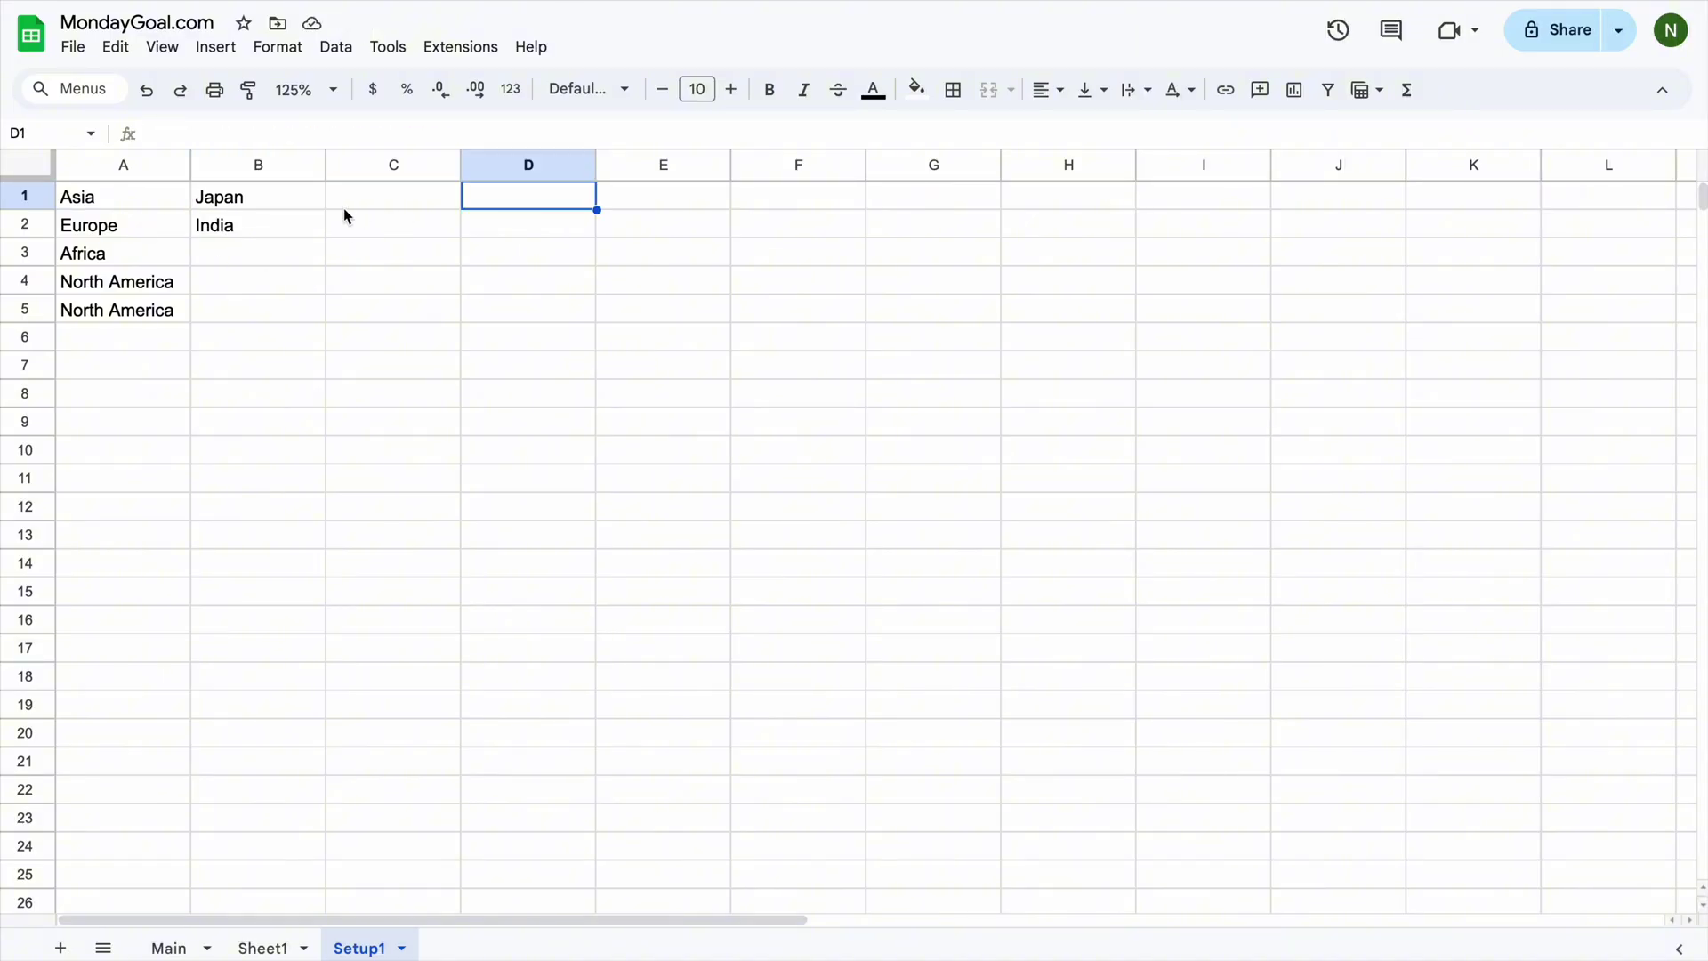
left_click_drag(294, 197, 1339, 196)
left_click(538, 436)
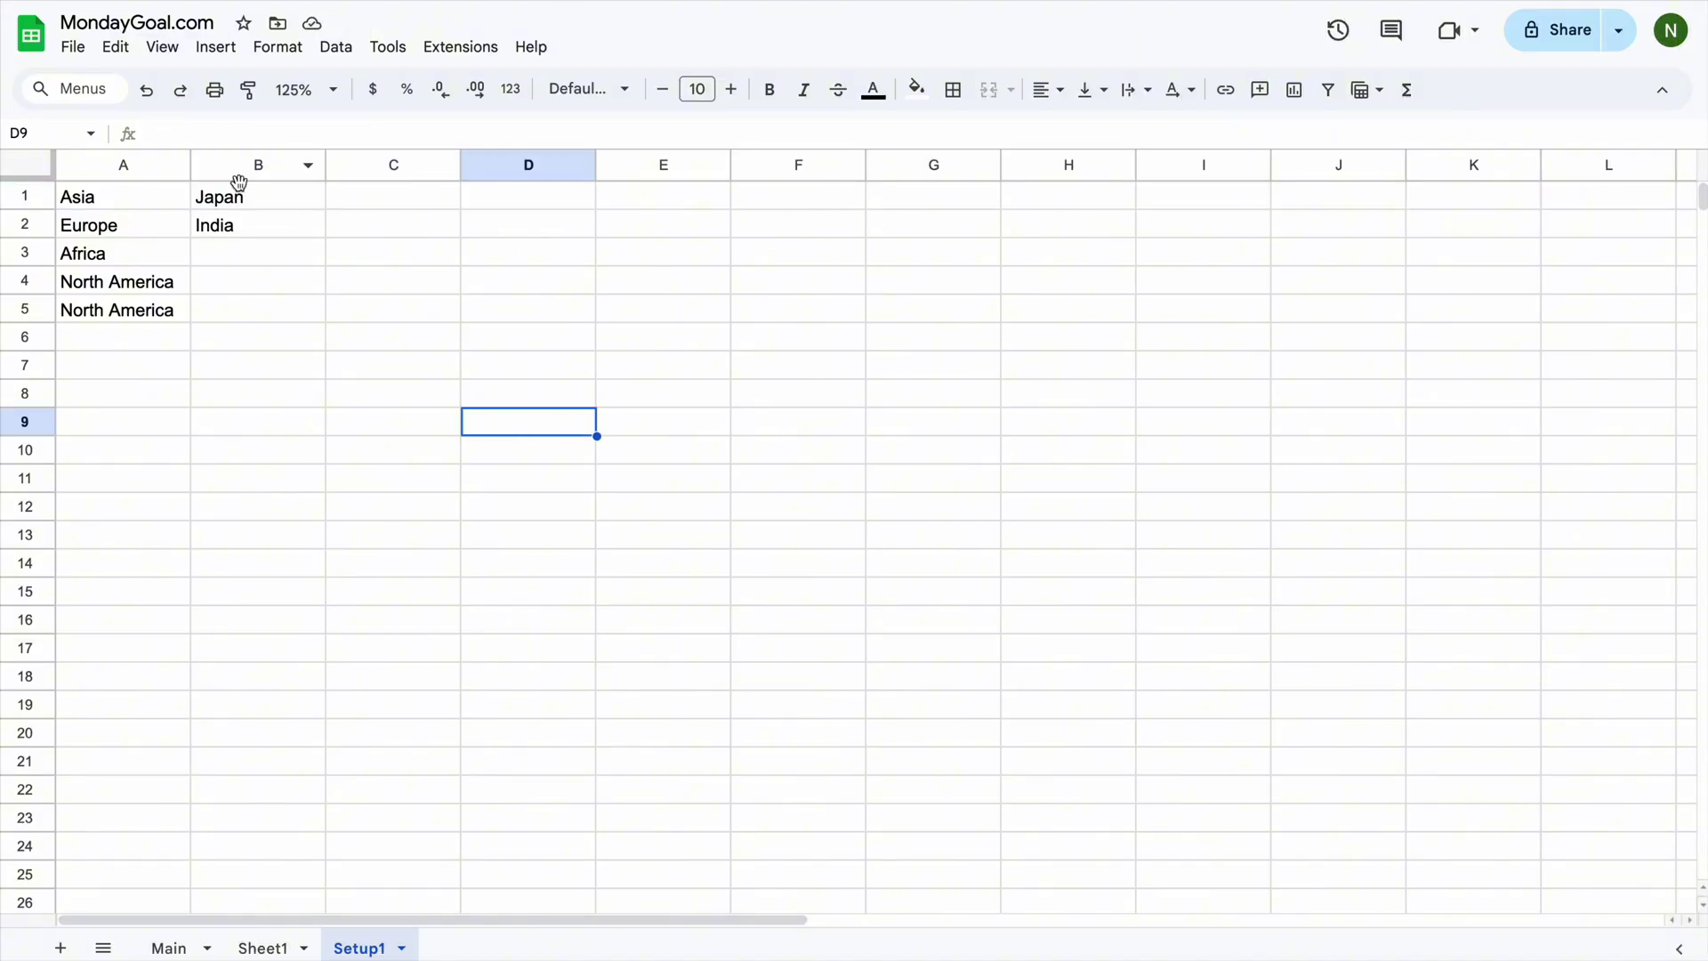
Step: Wrap the formula in cell B1 of Setup1 in TRANSPOSE so the unique countries run across the row
left_click(267, 202)
double_click(267, 200)
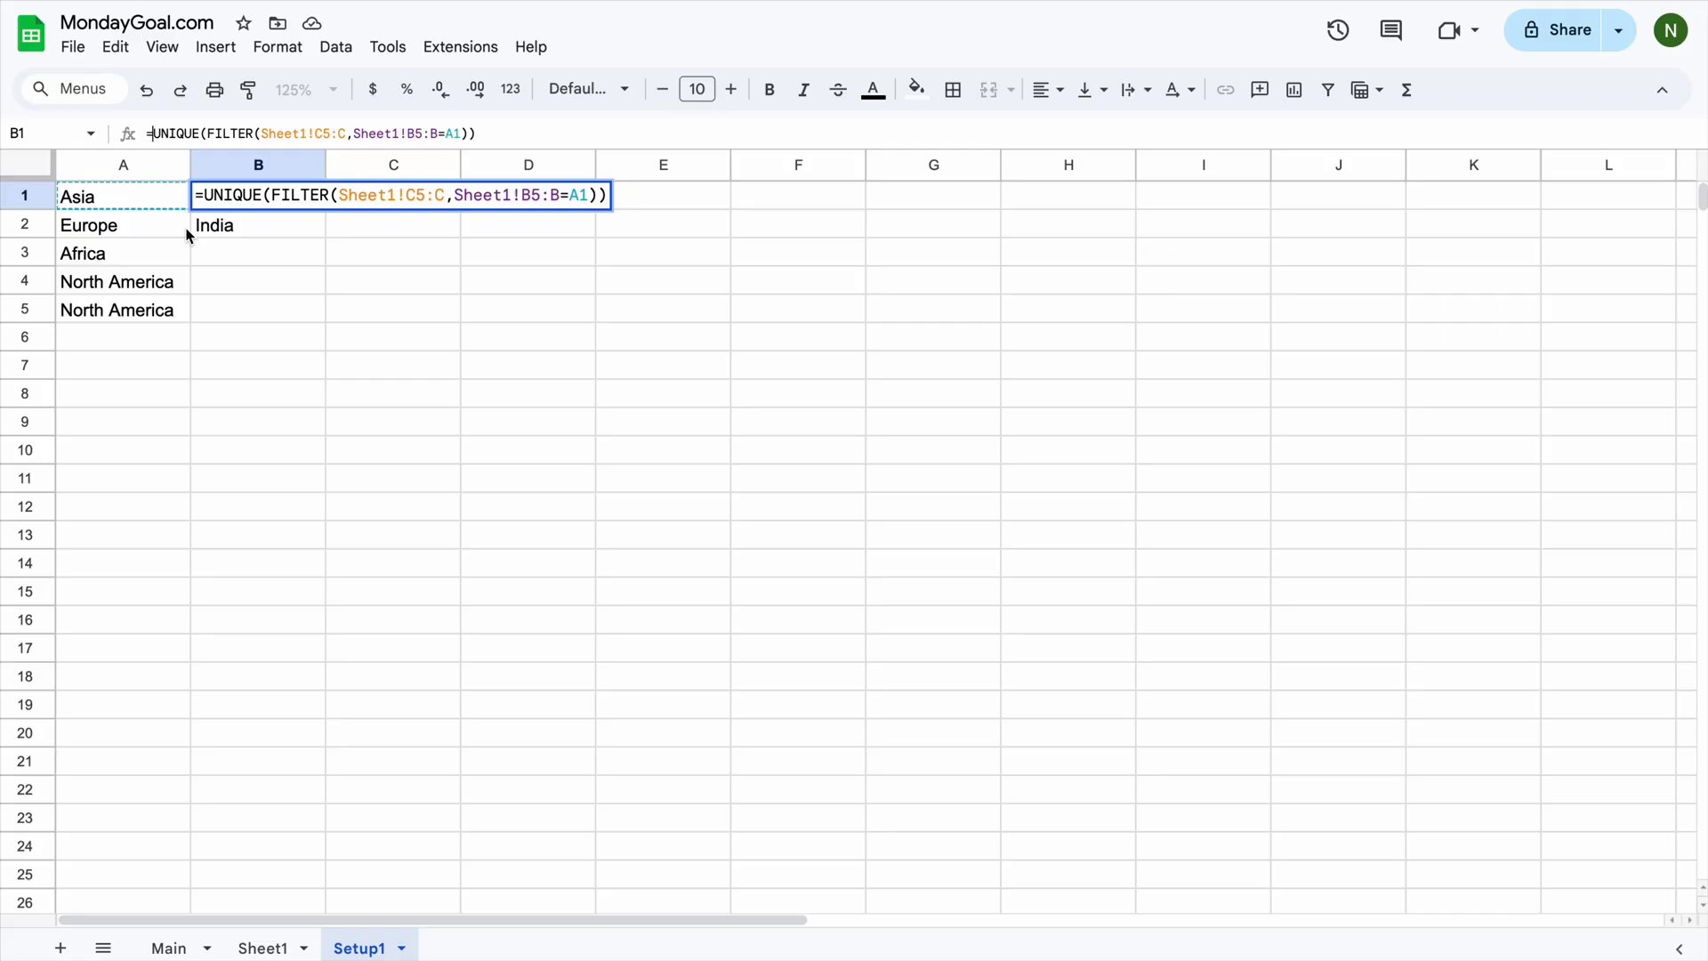
left_click(153, 134)
type("TRA")
type("NSPOSE")
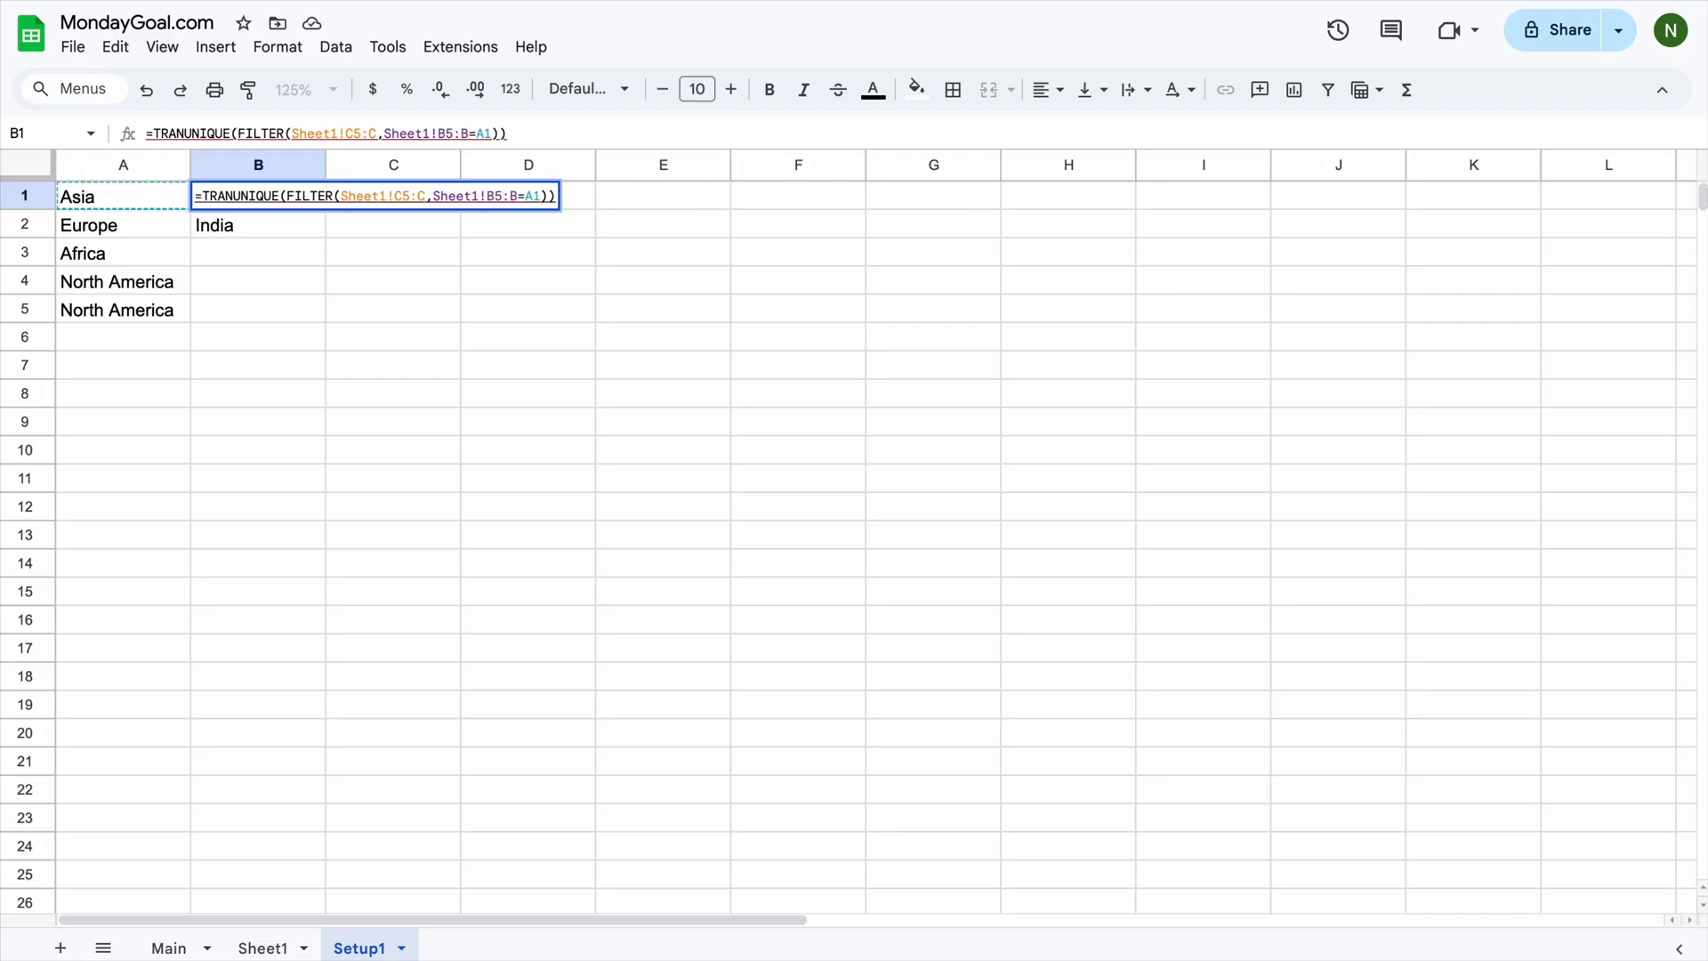
type("(")
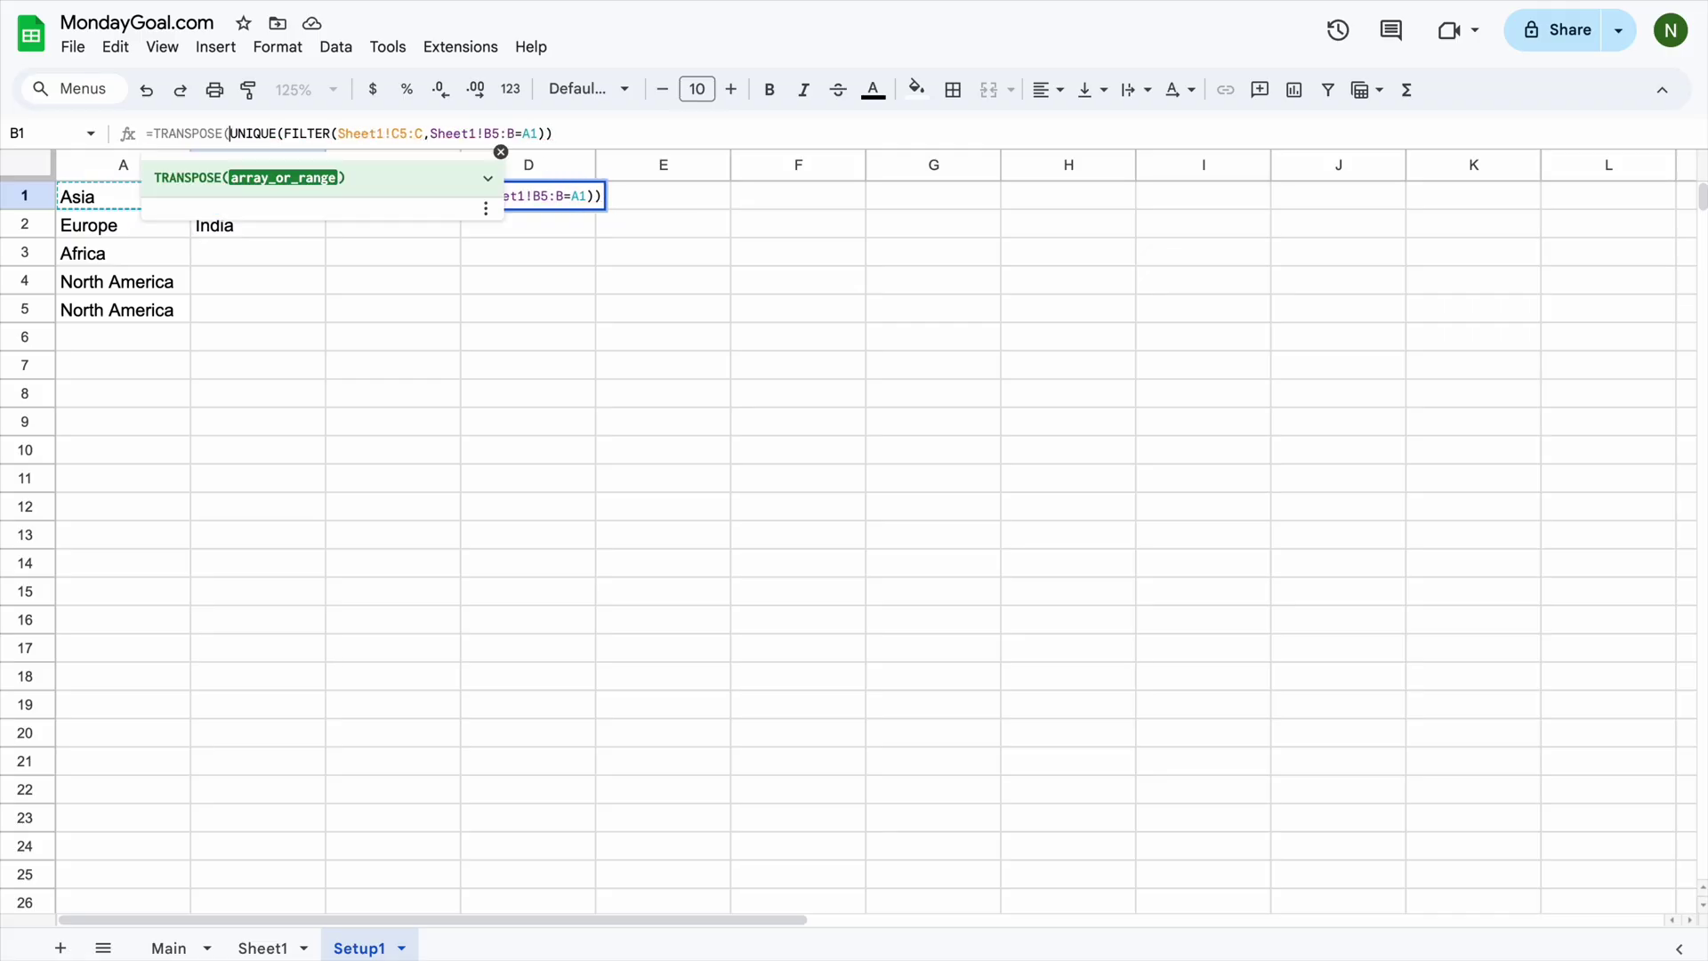
left_click(572, 129)
type(")")
key("Return")
left_click(393, 336)
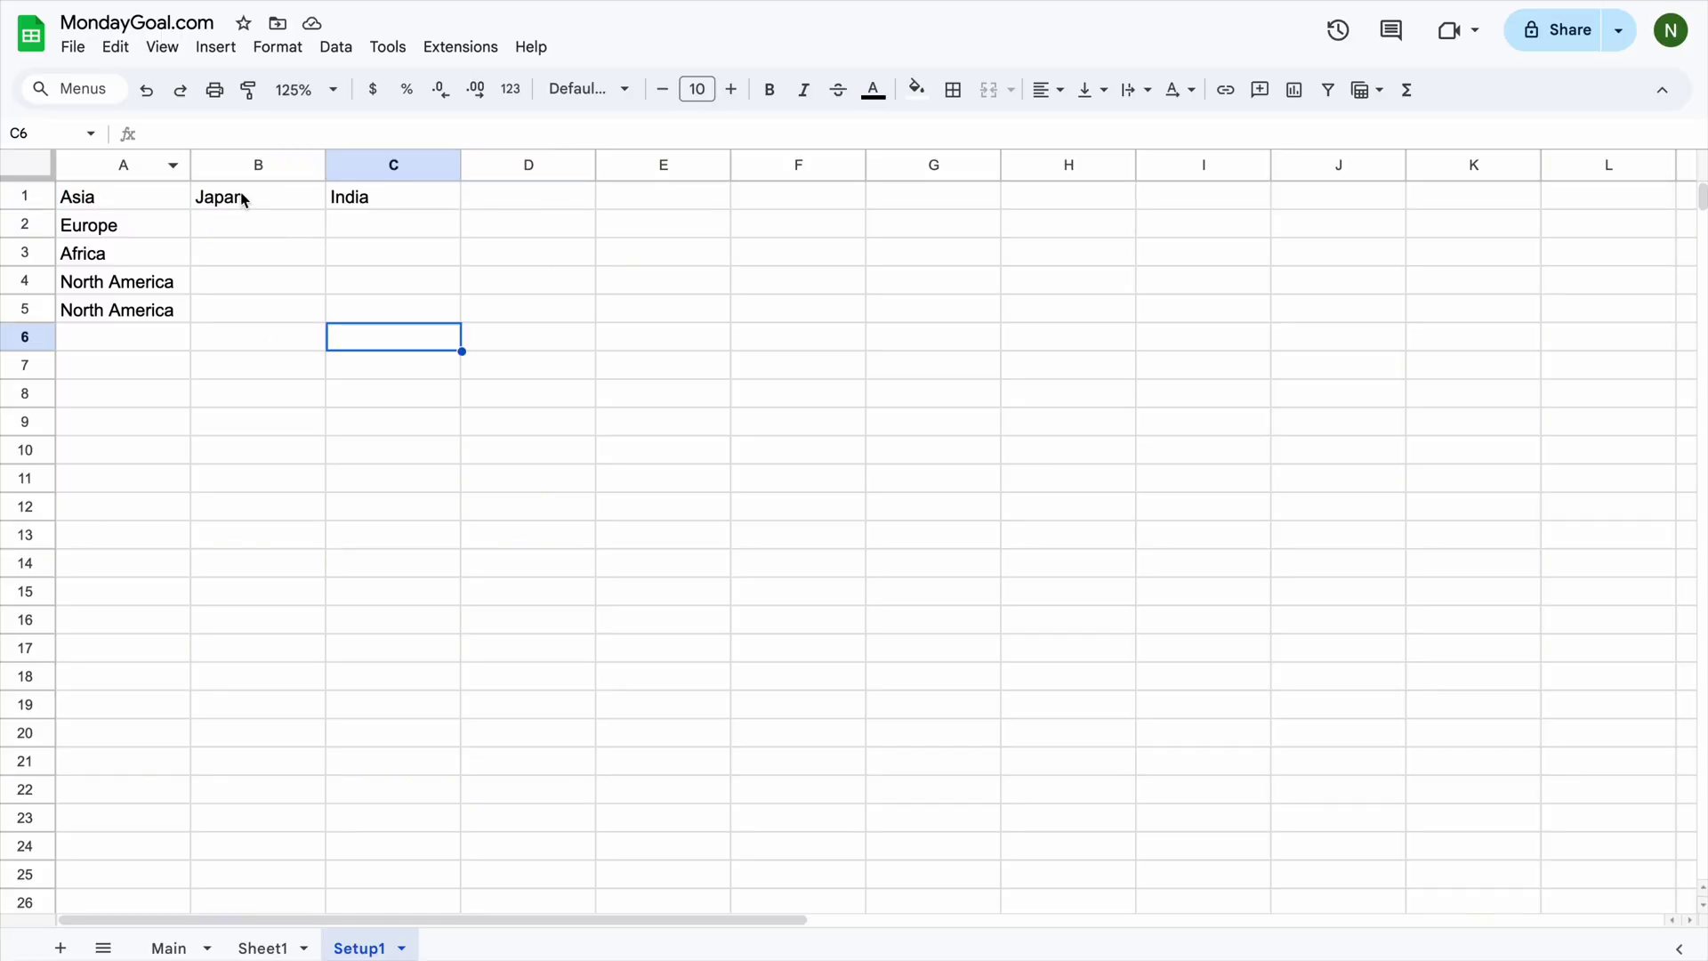
Step: Insert BYROW(A1:A, LAMBDA(A, before TRANSPOSE in the B1 formula on Setup1
left_click(244, 195)
left_click(156, 130)
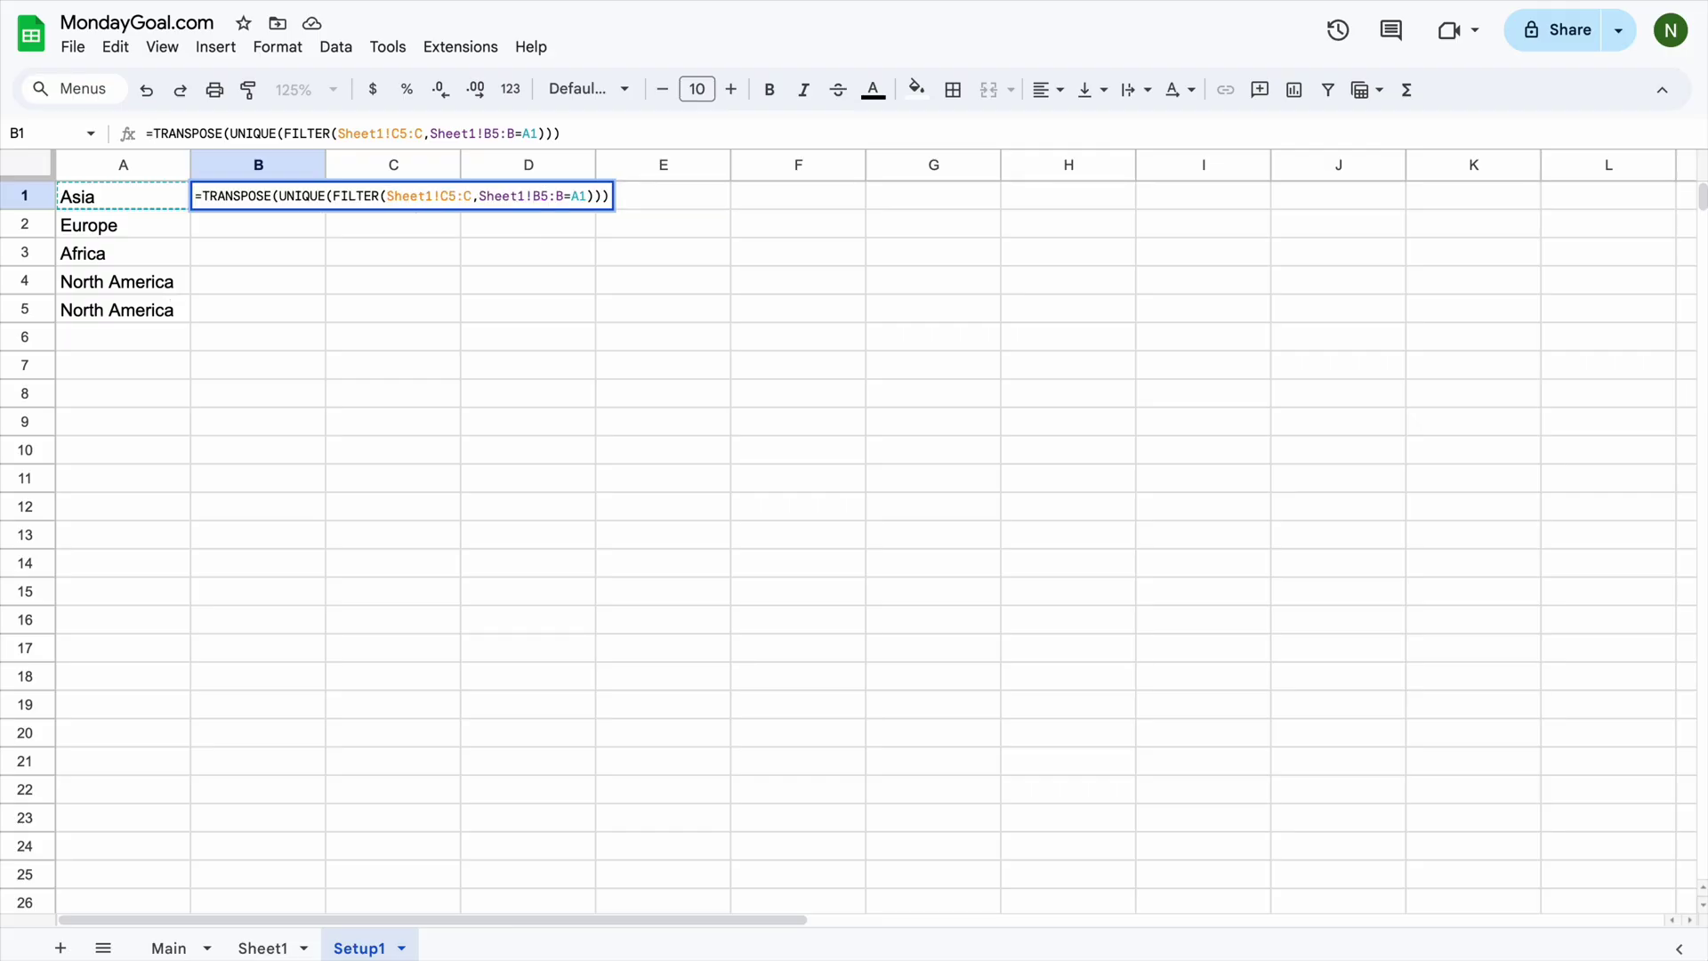
type("BY ")
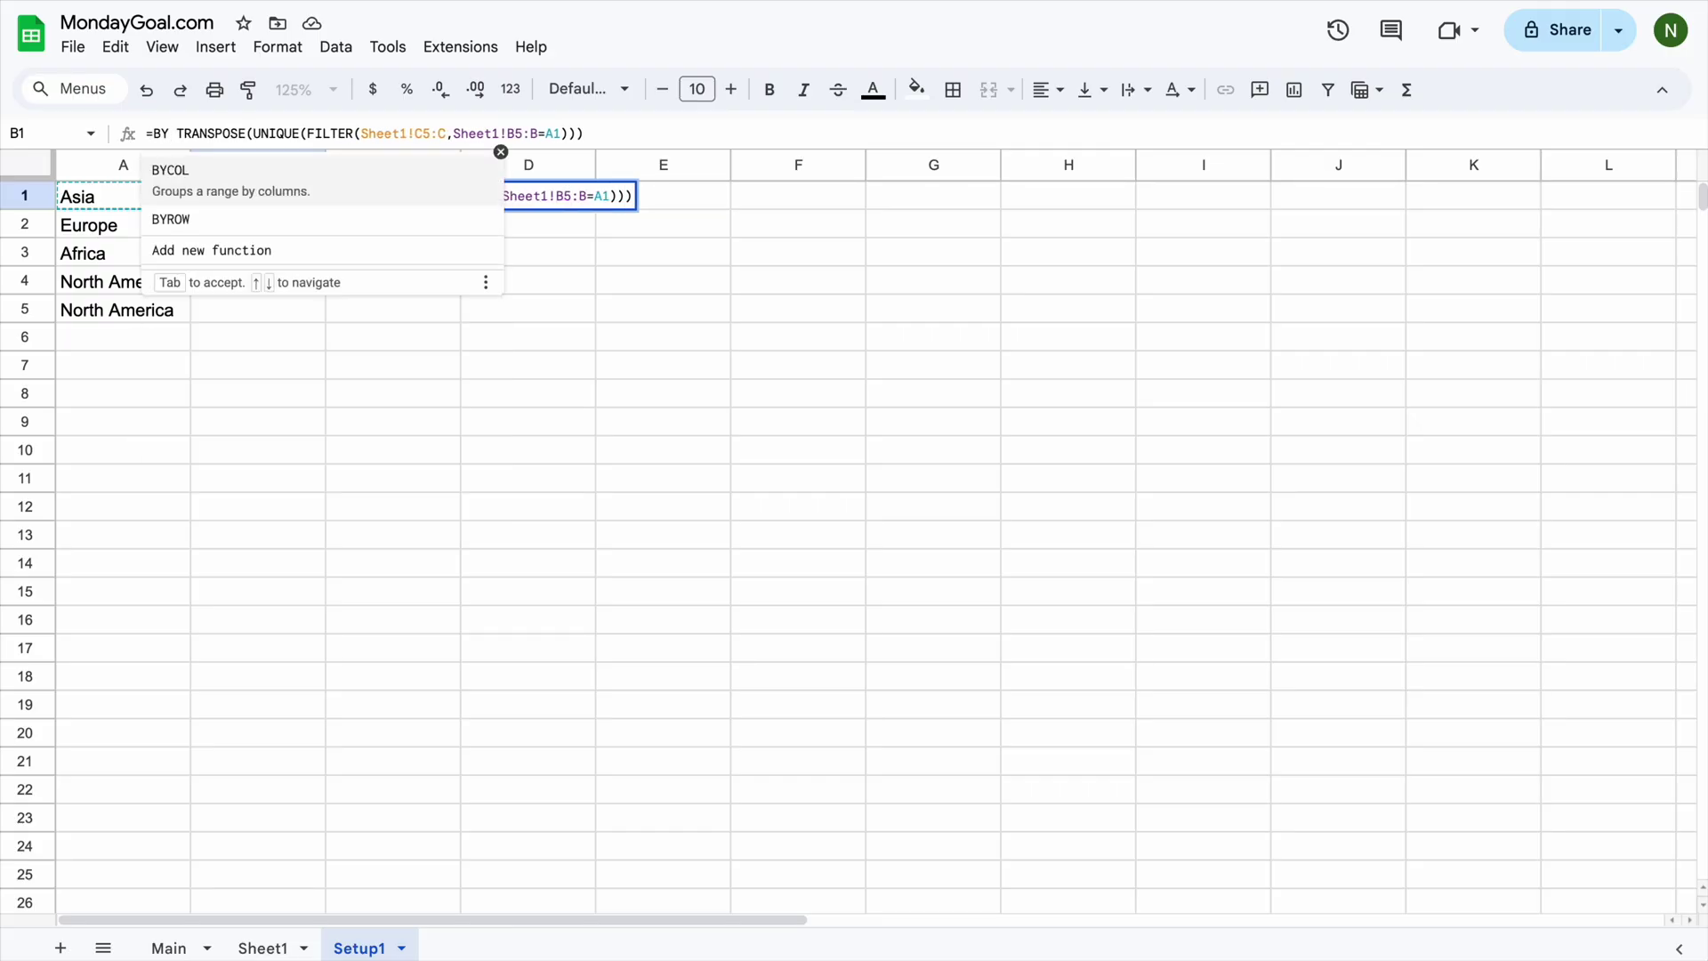
type("R")
key("Tab")
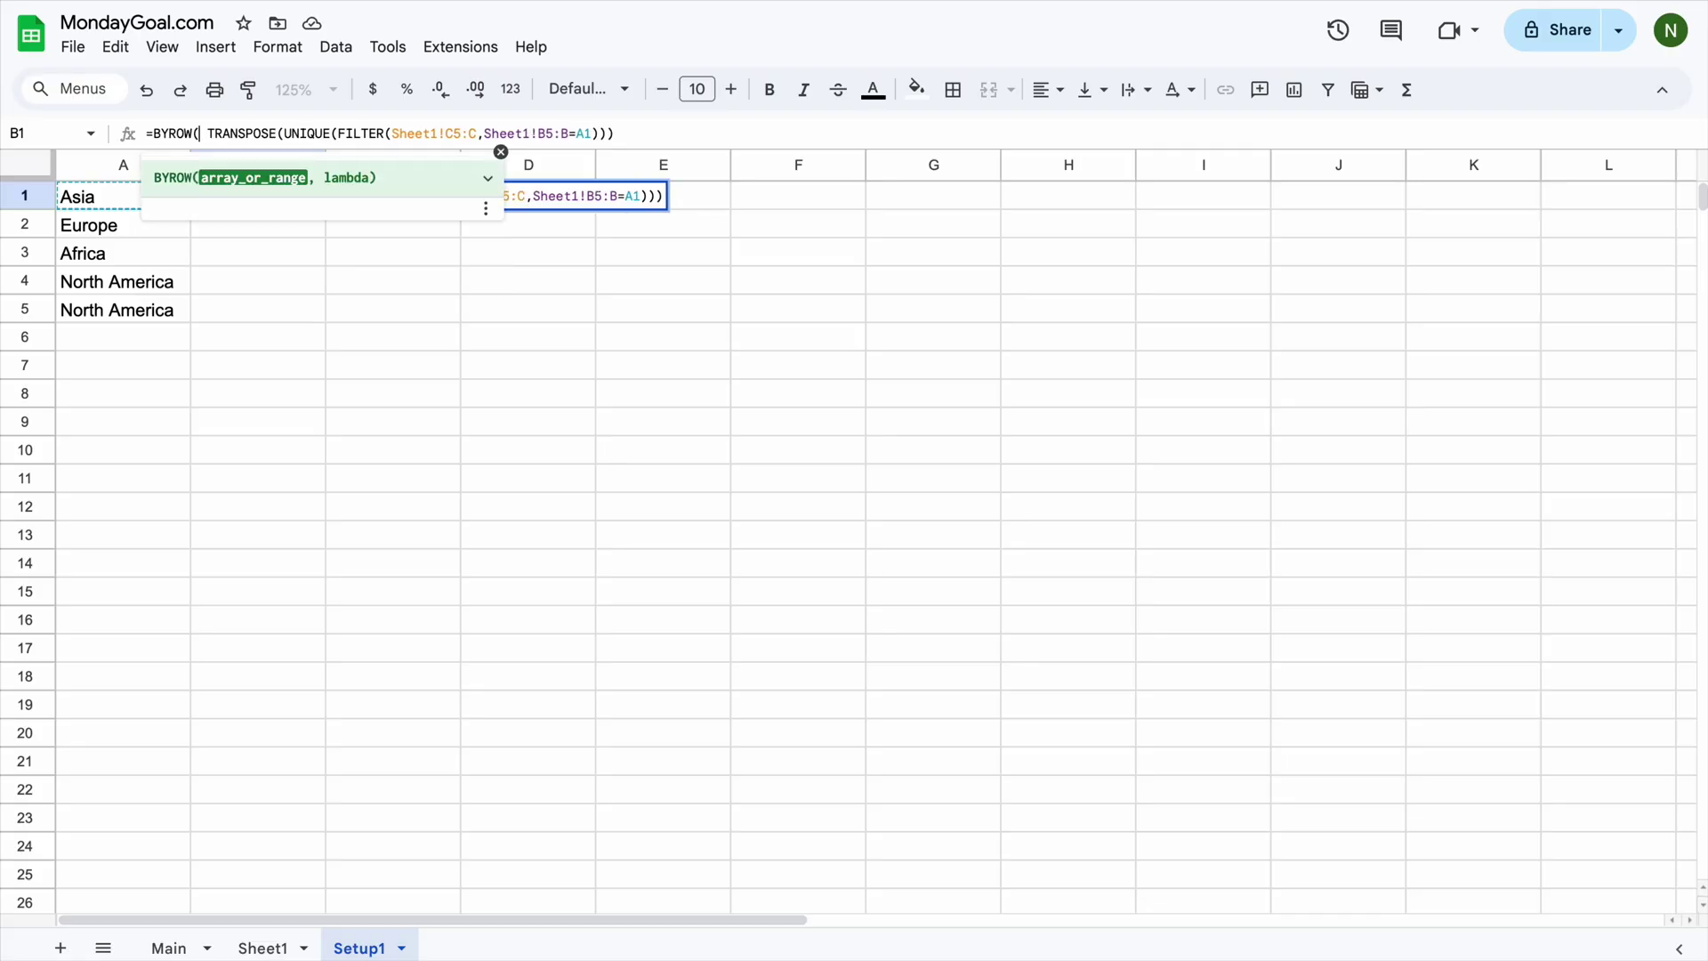
left_click(111, 205)
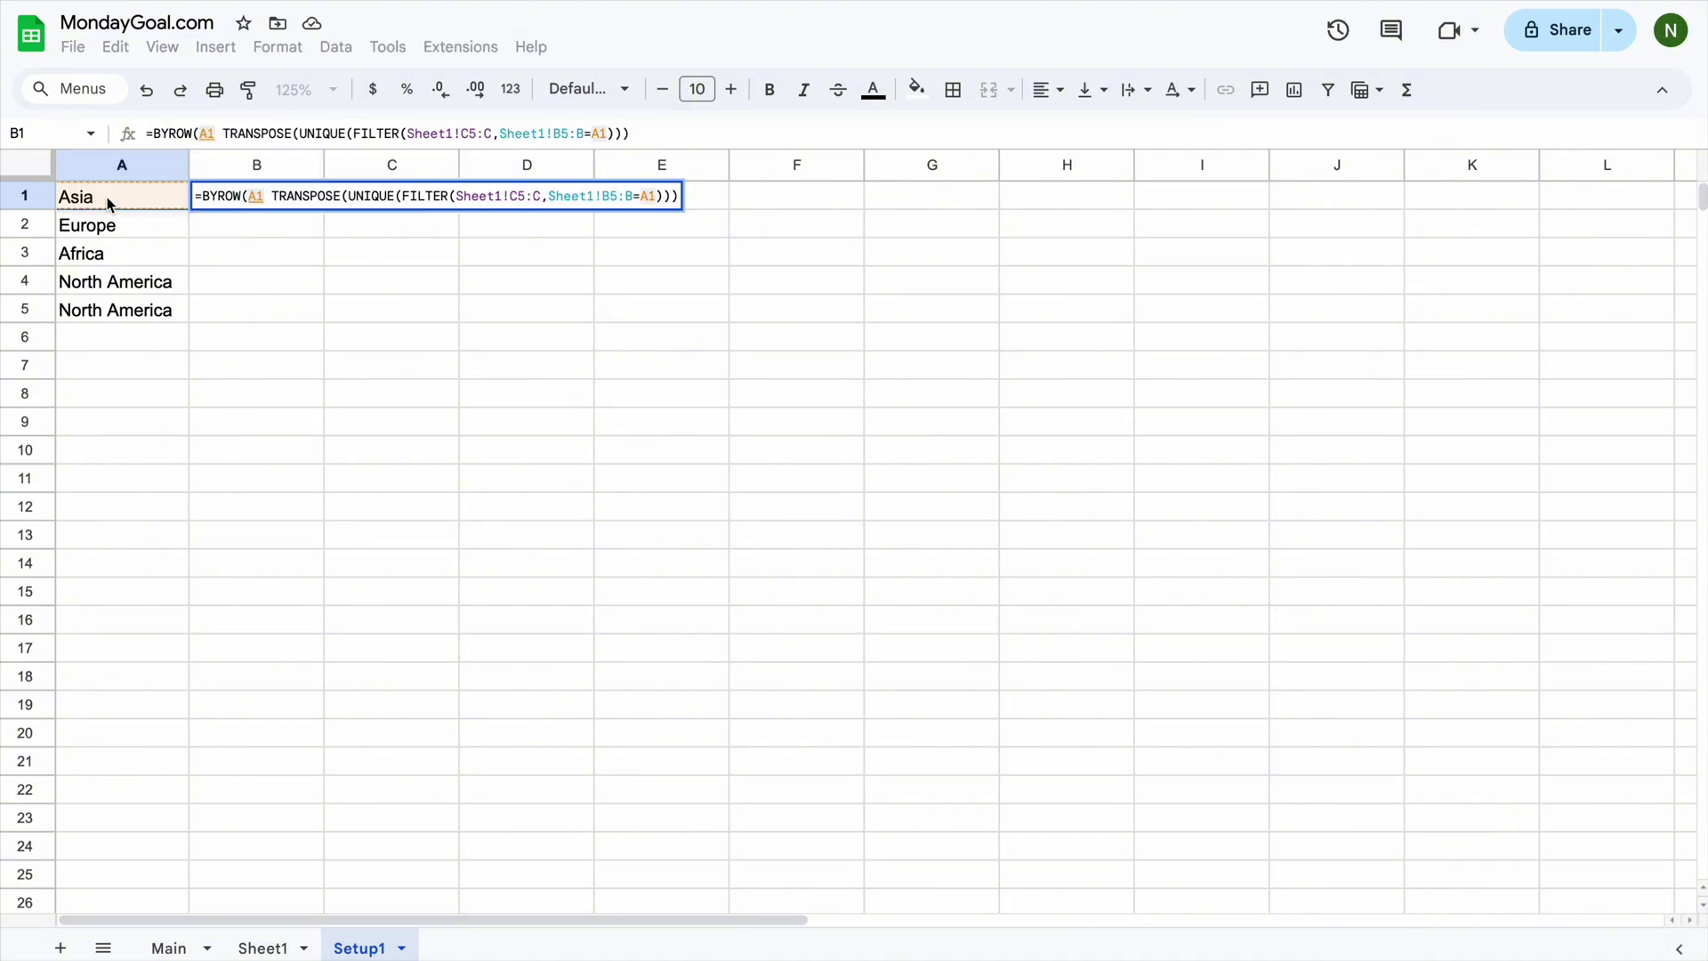
type(":A")
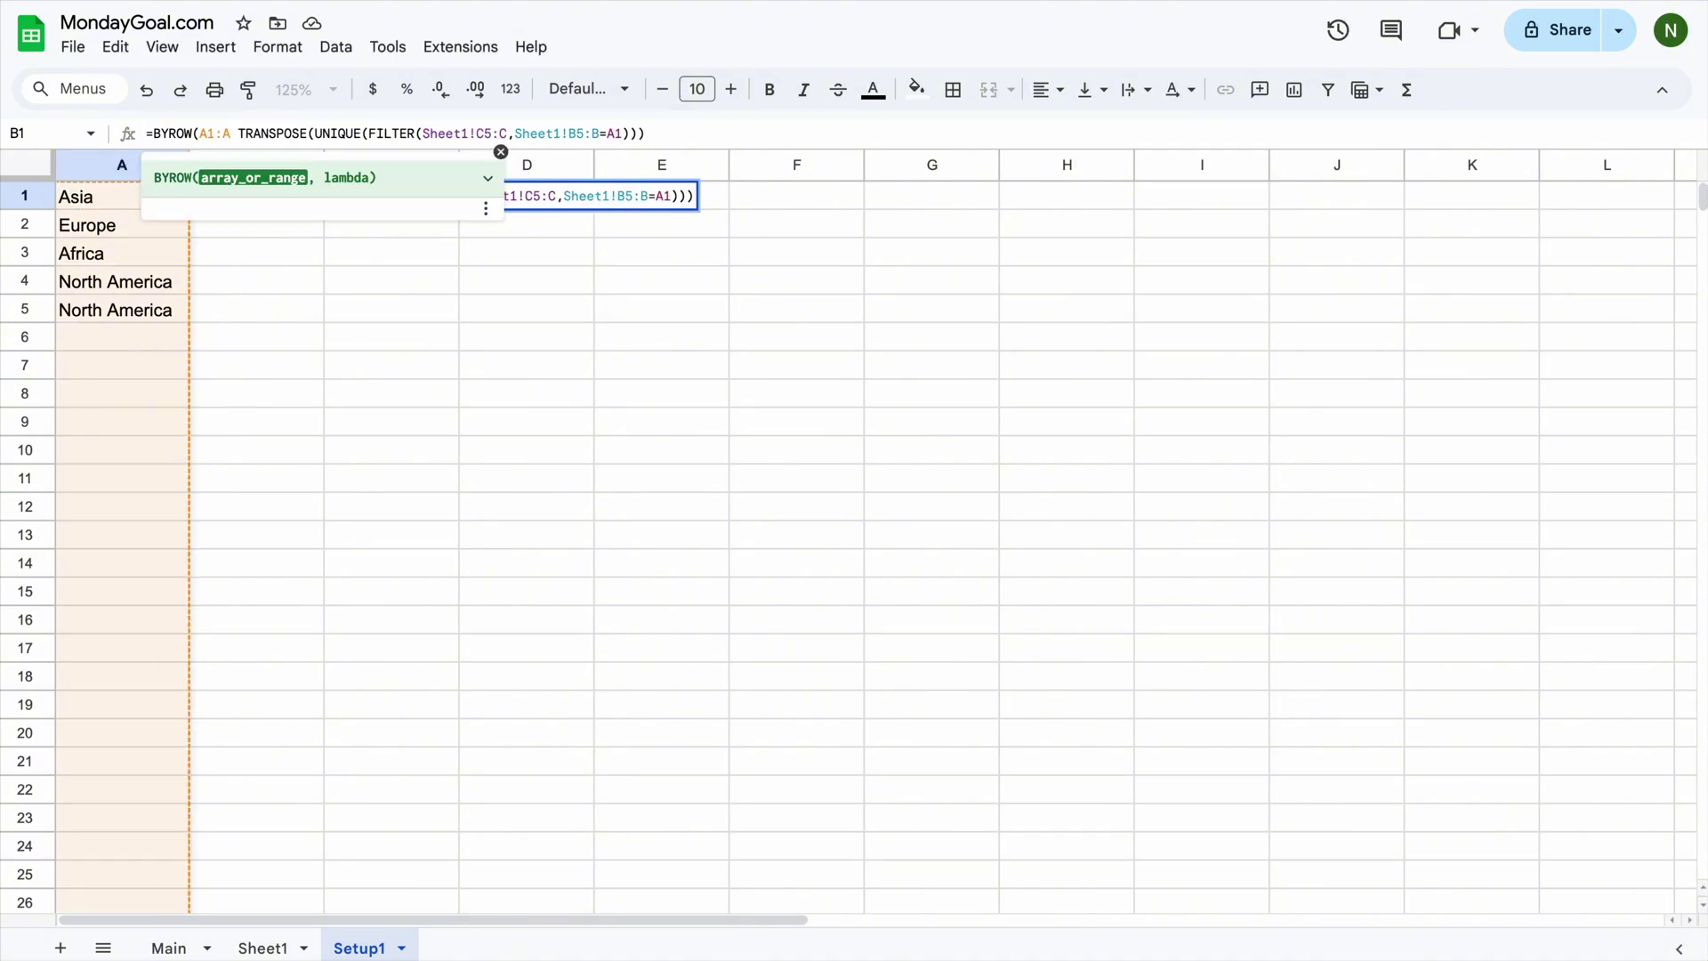
type(", ")
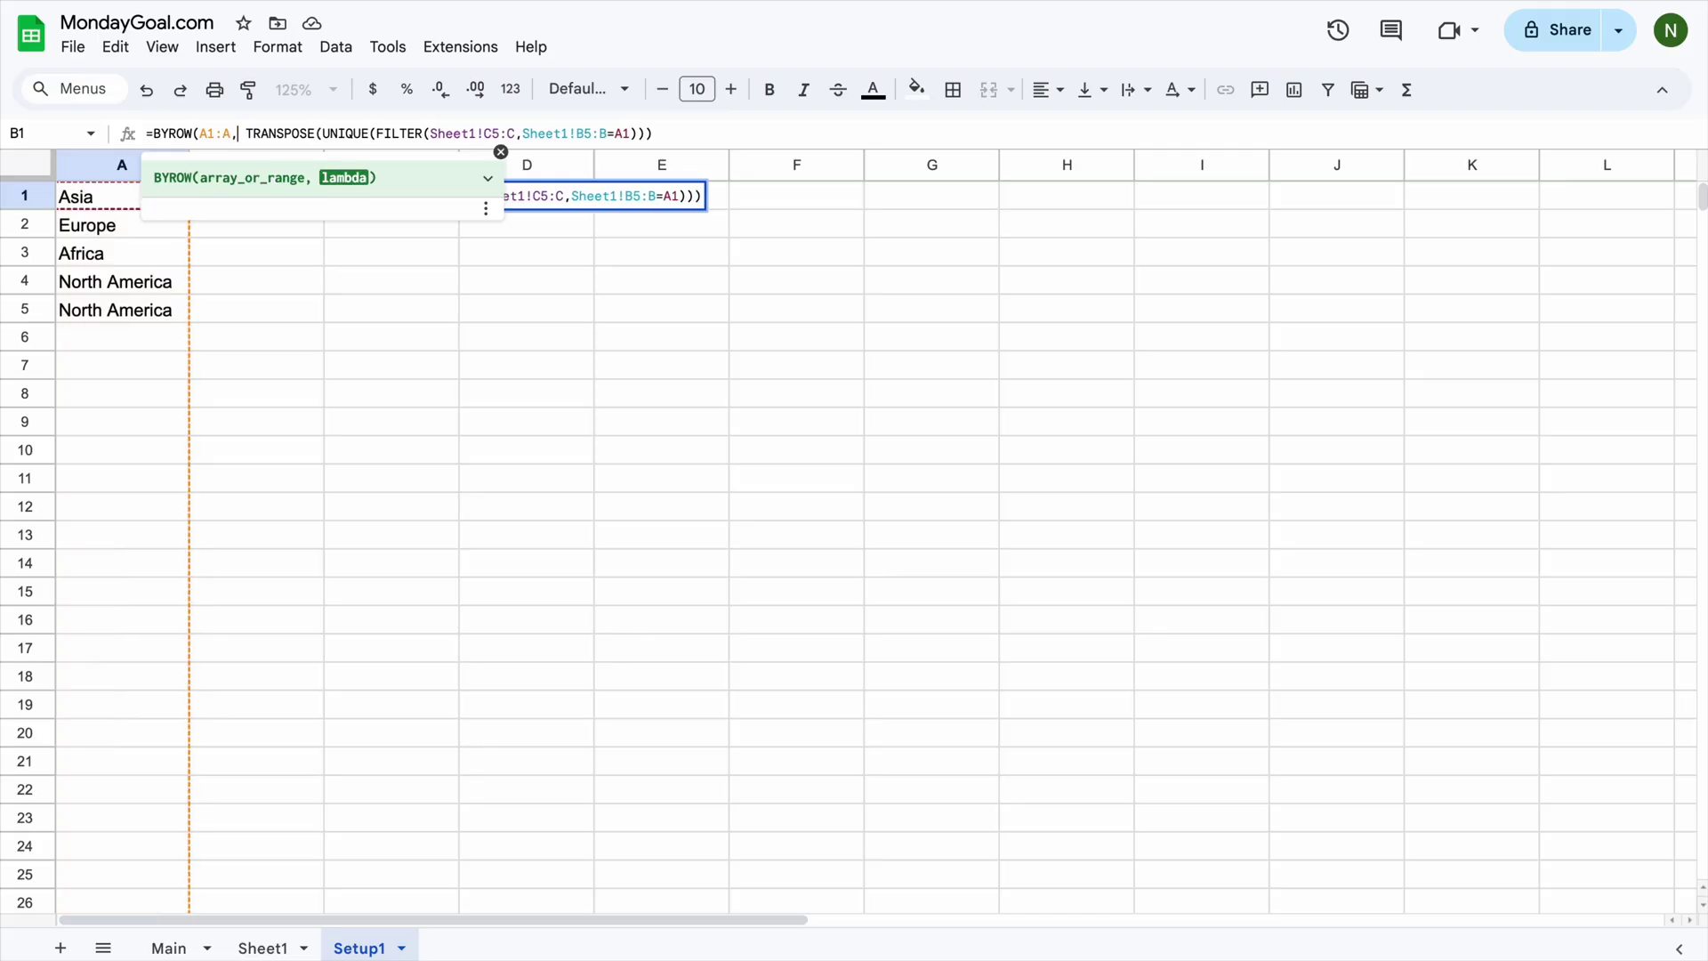
type("LAM")
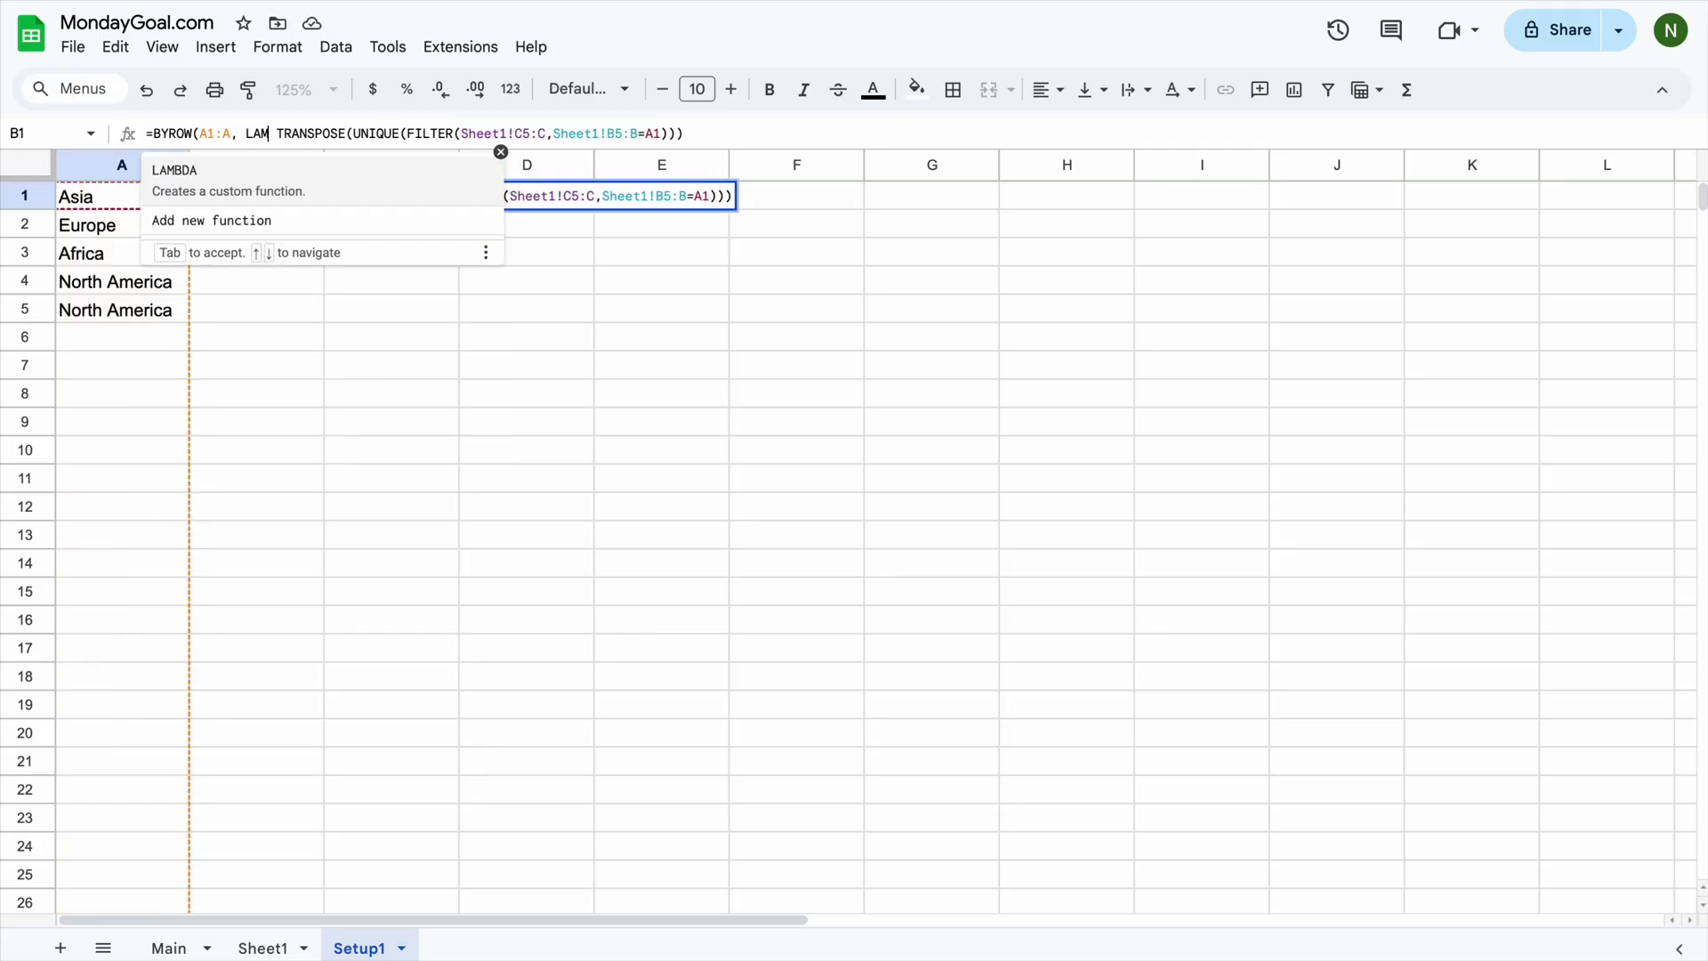
key("Tab")
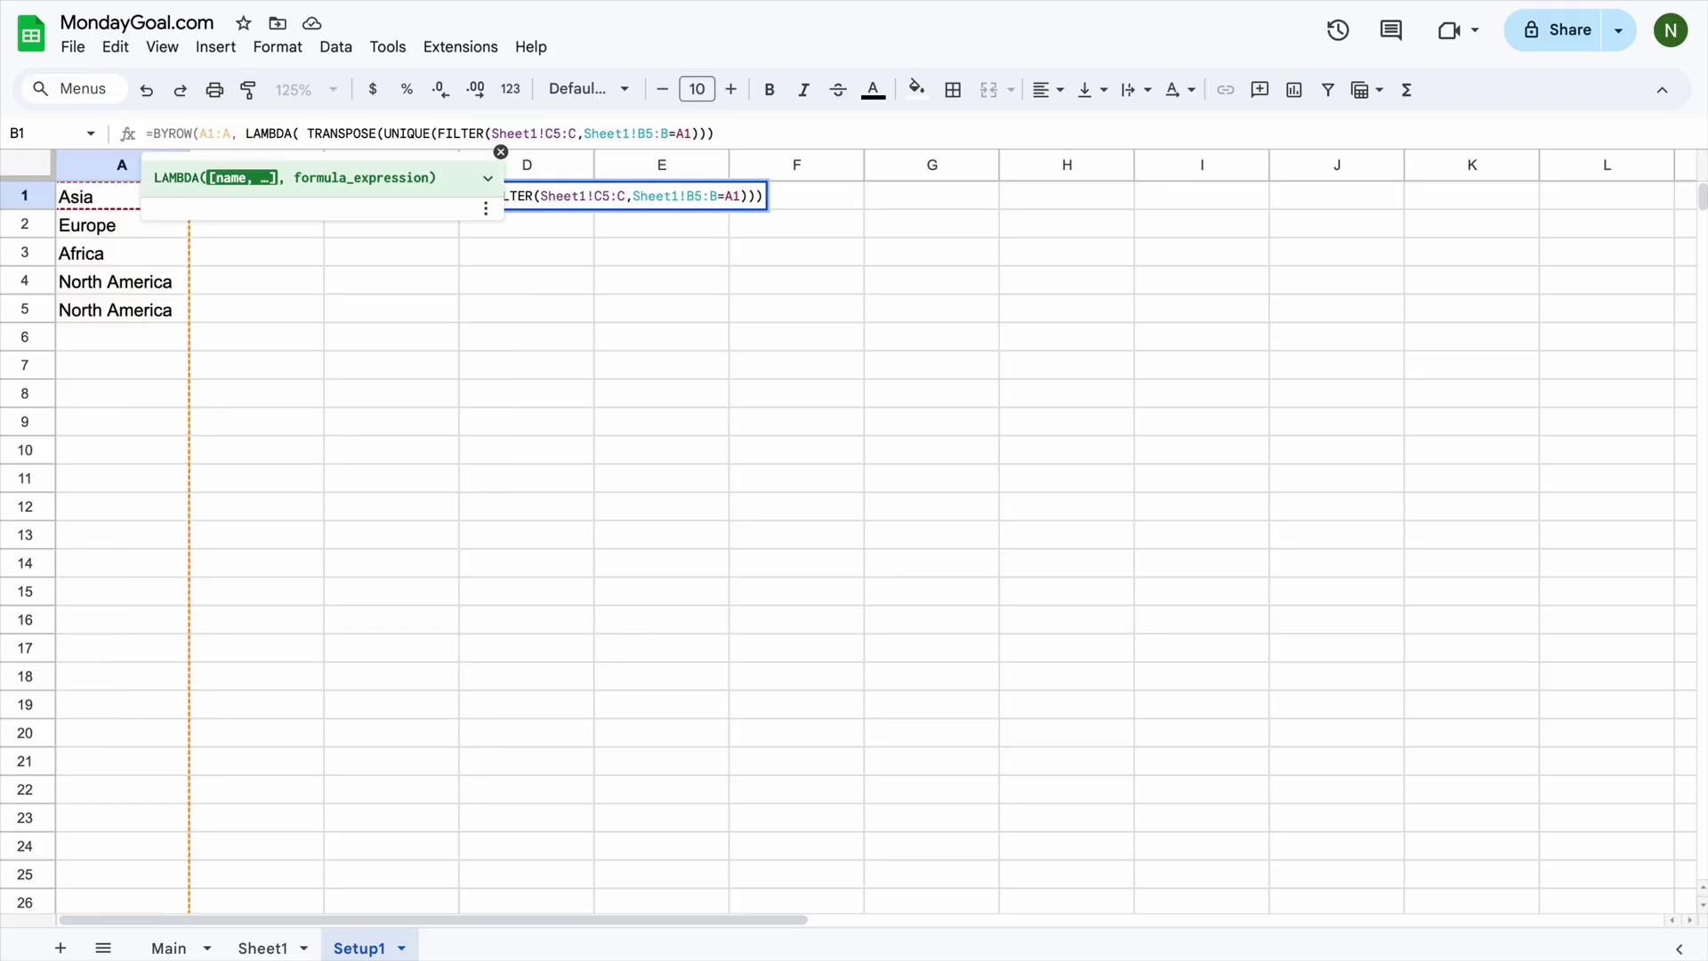
type("A")
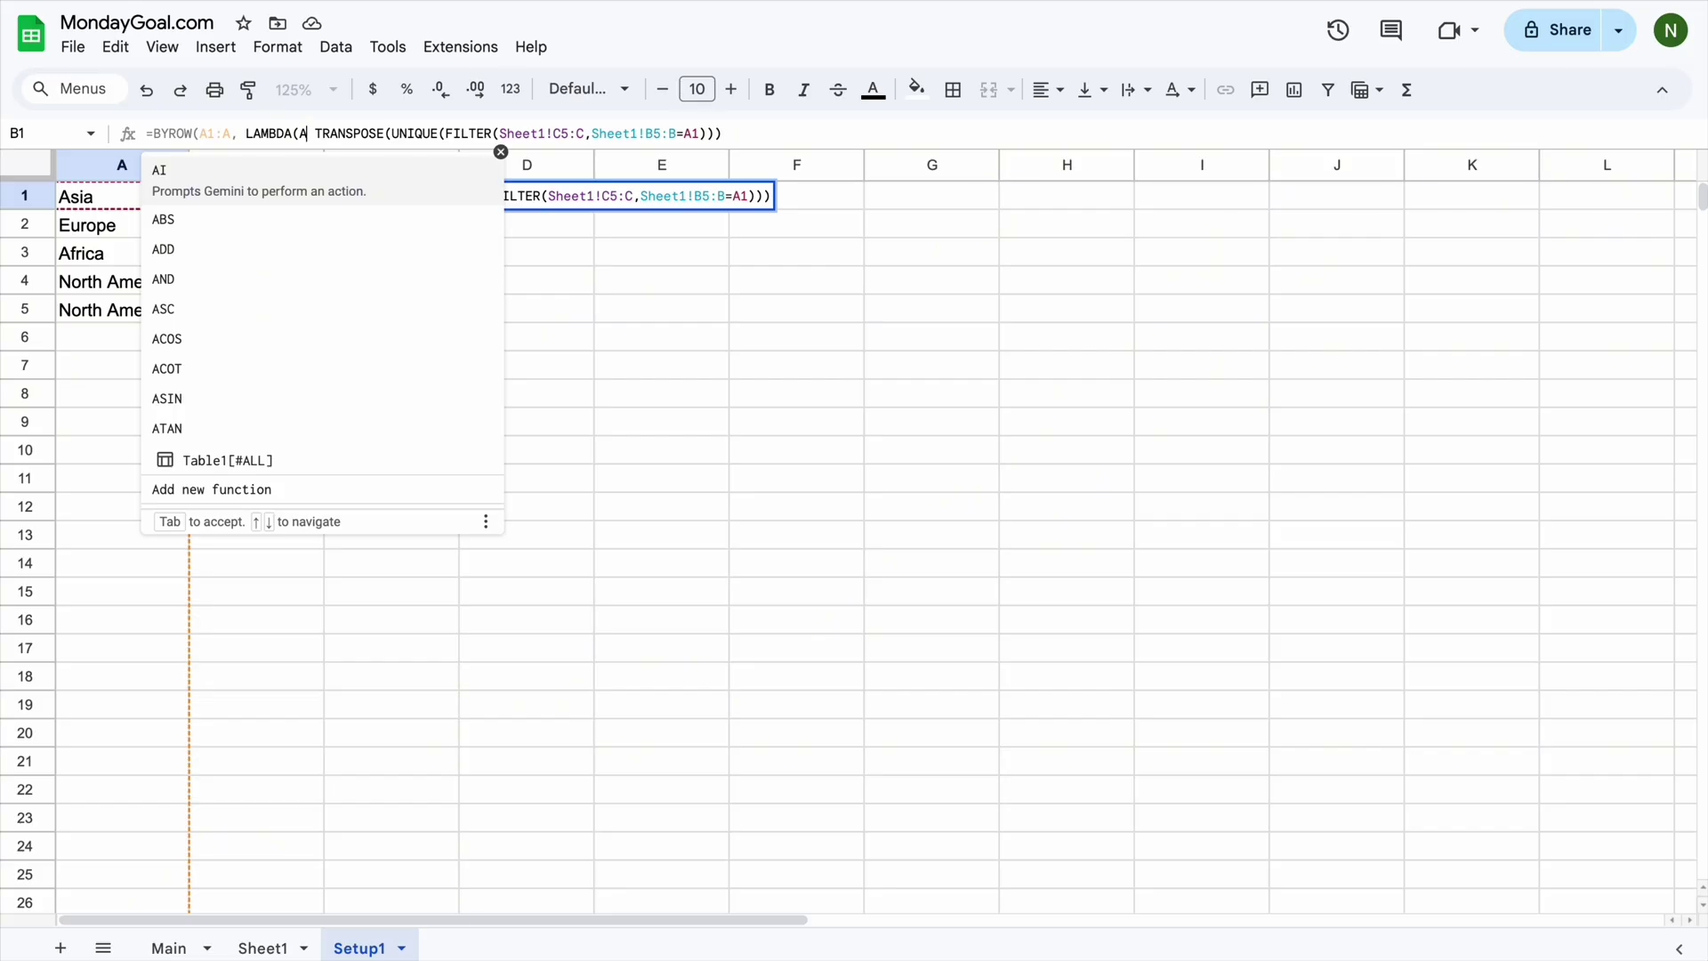
type(",")
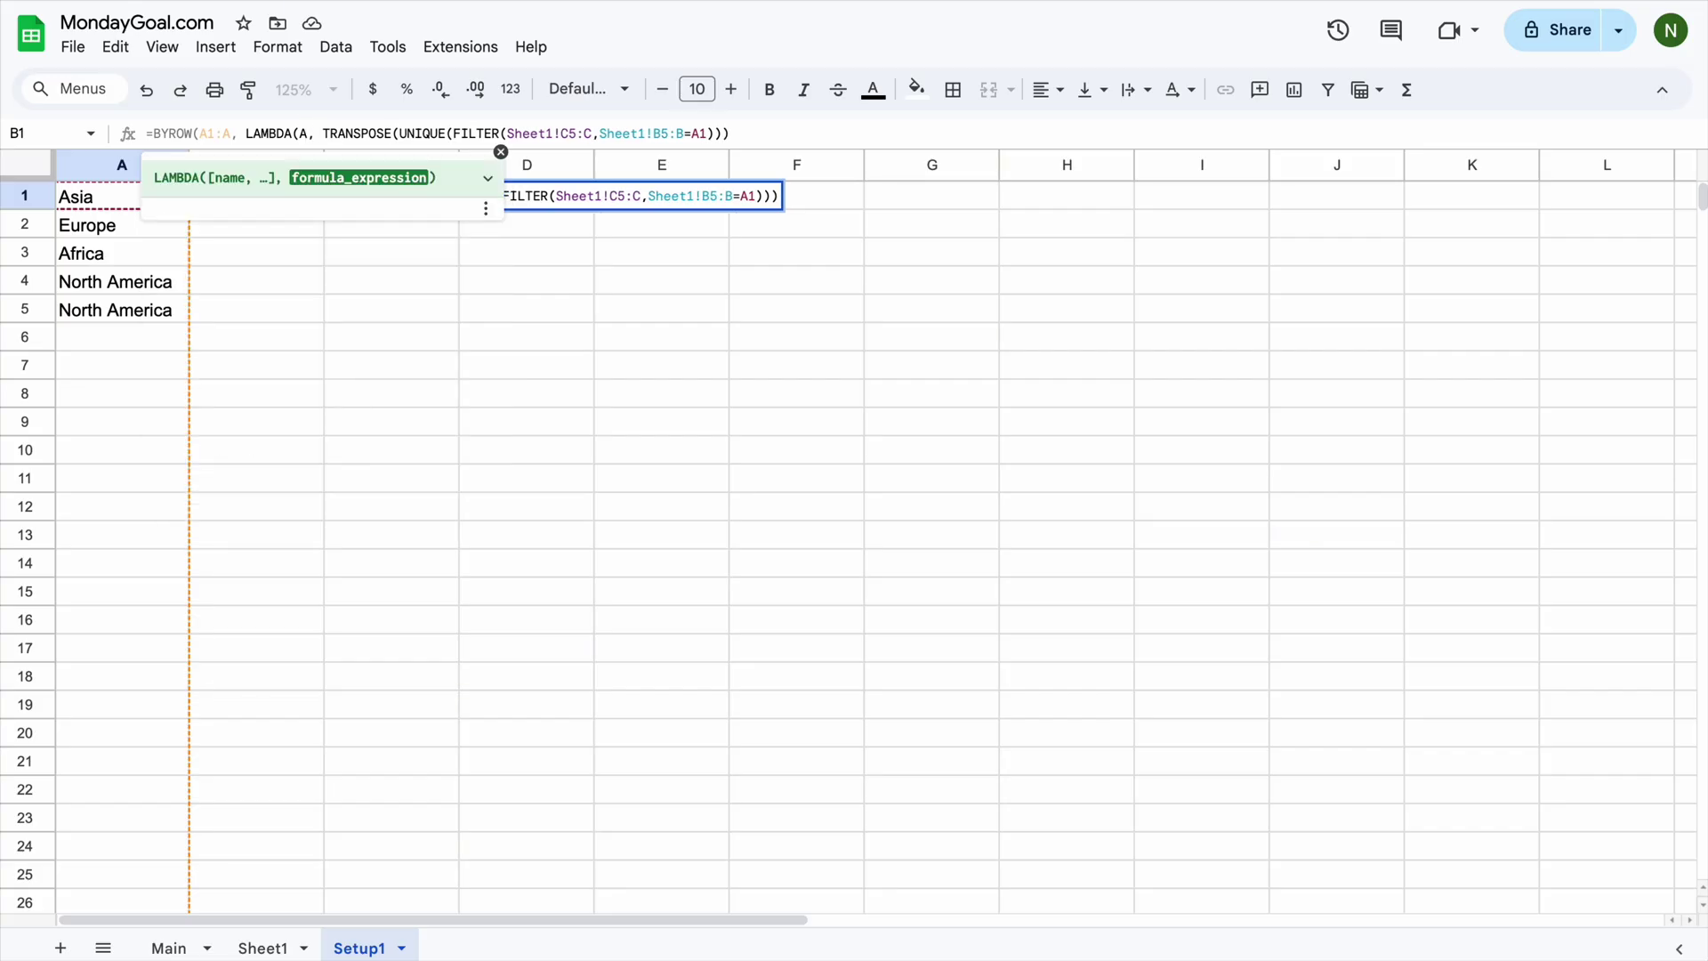
Step: Change the filter condition in Setup1's B1 formula to Sheet1!B5:B=A, close all the brackets and enter the formula
left_click(709, 133)
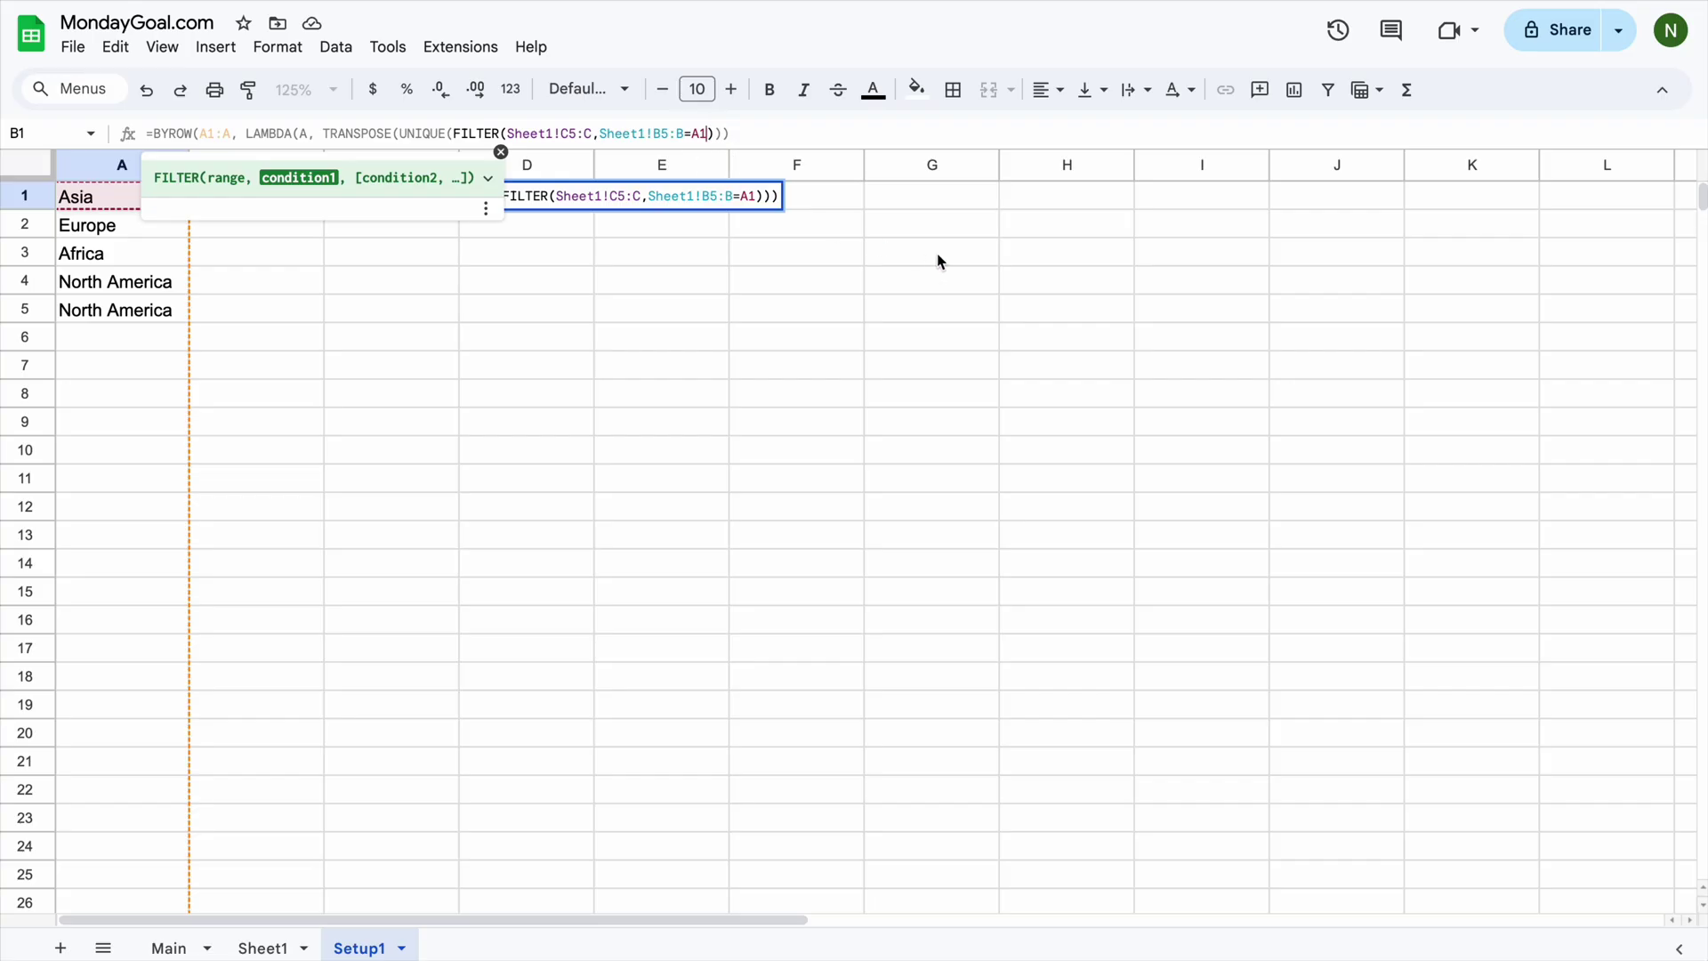
key("BackSpace")
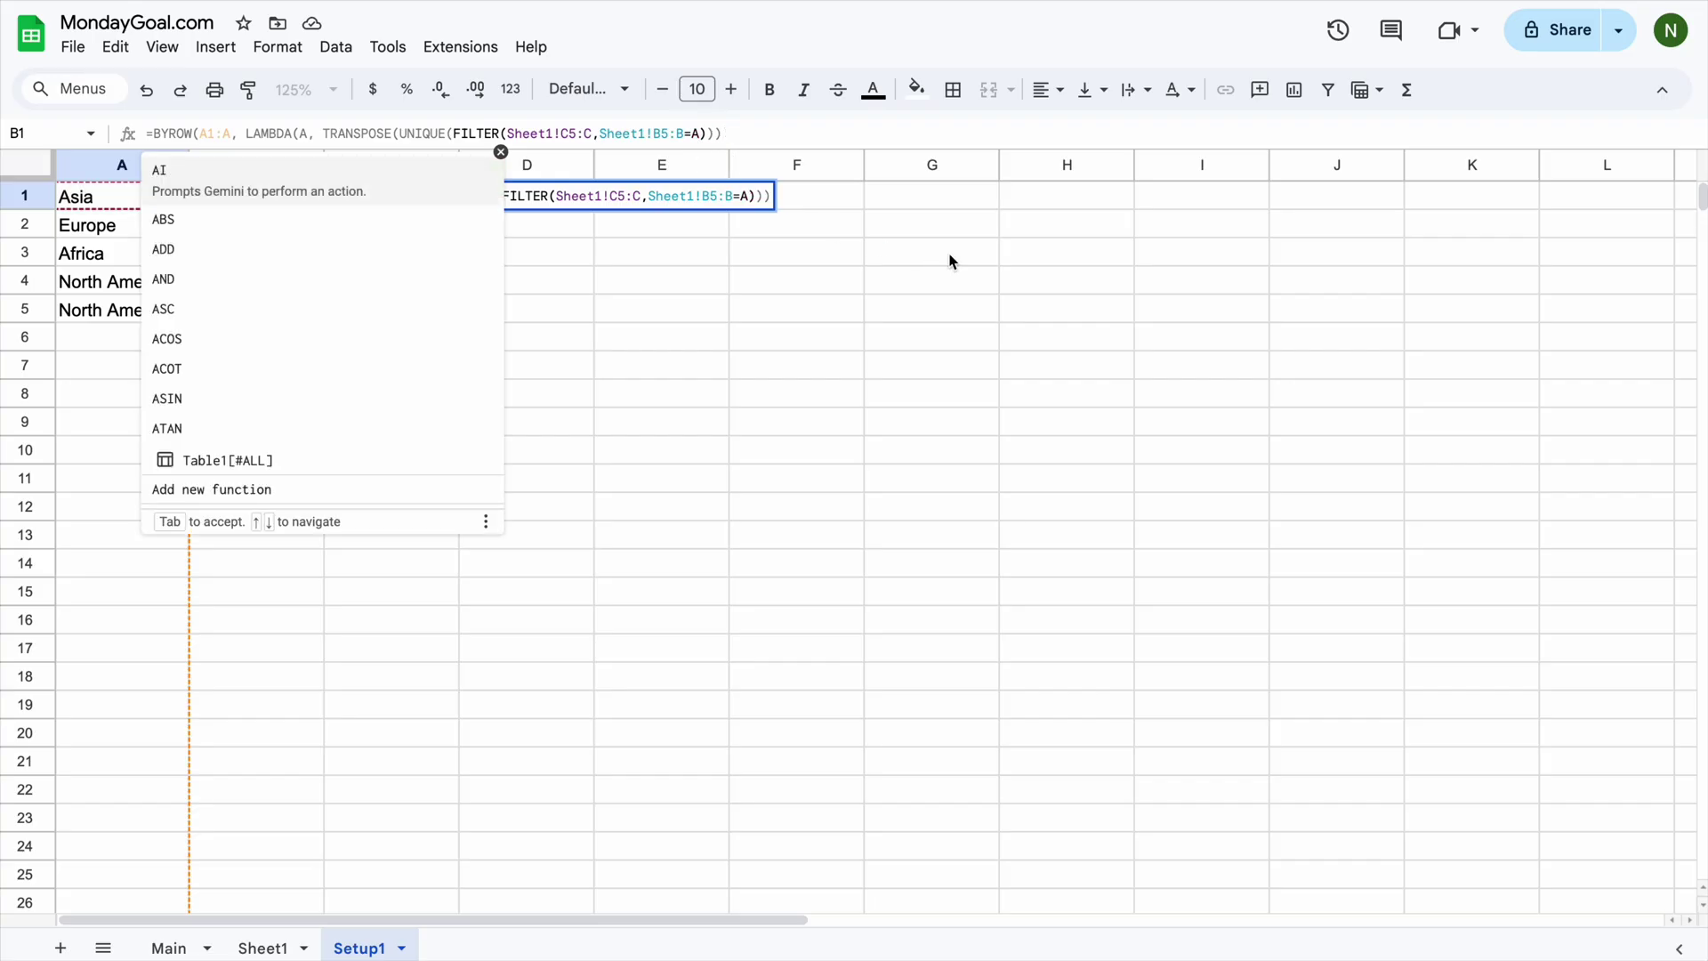
type("))))")
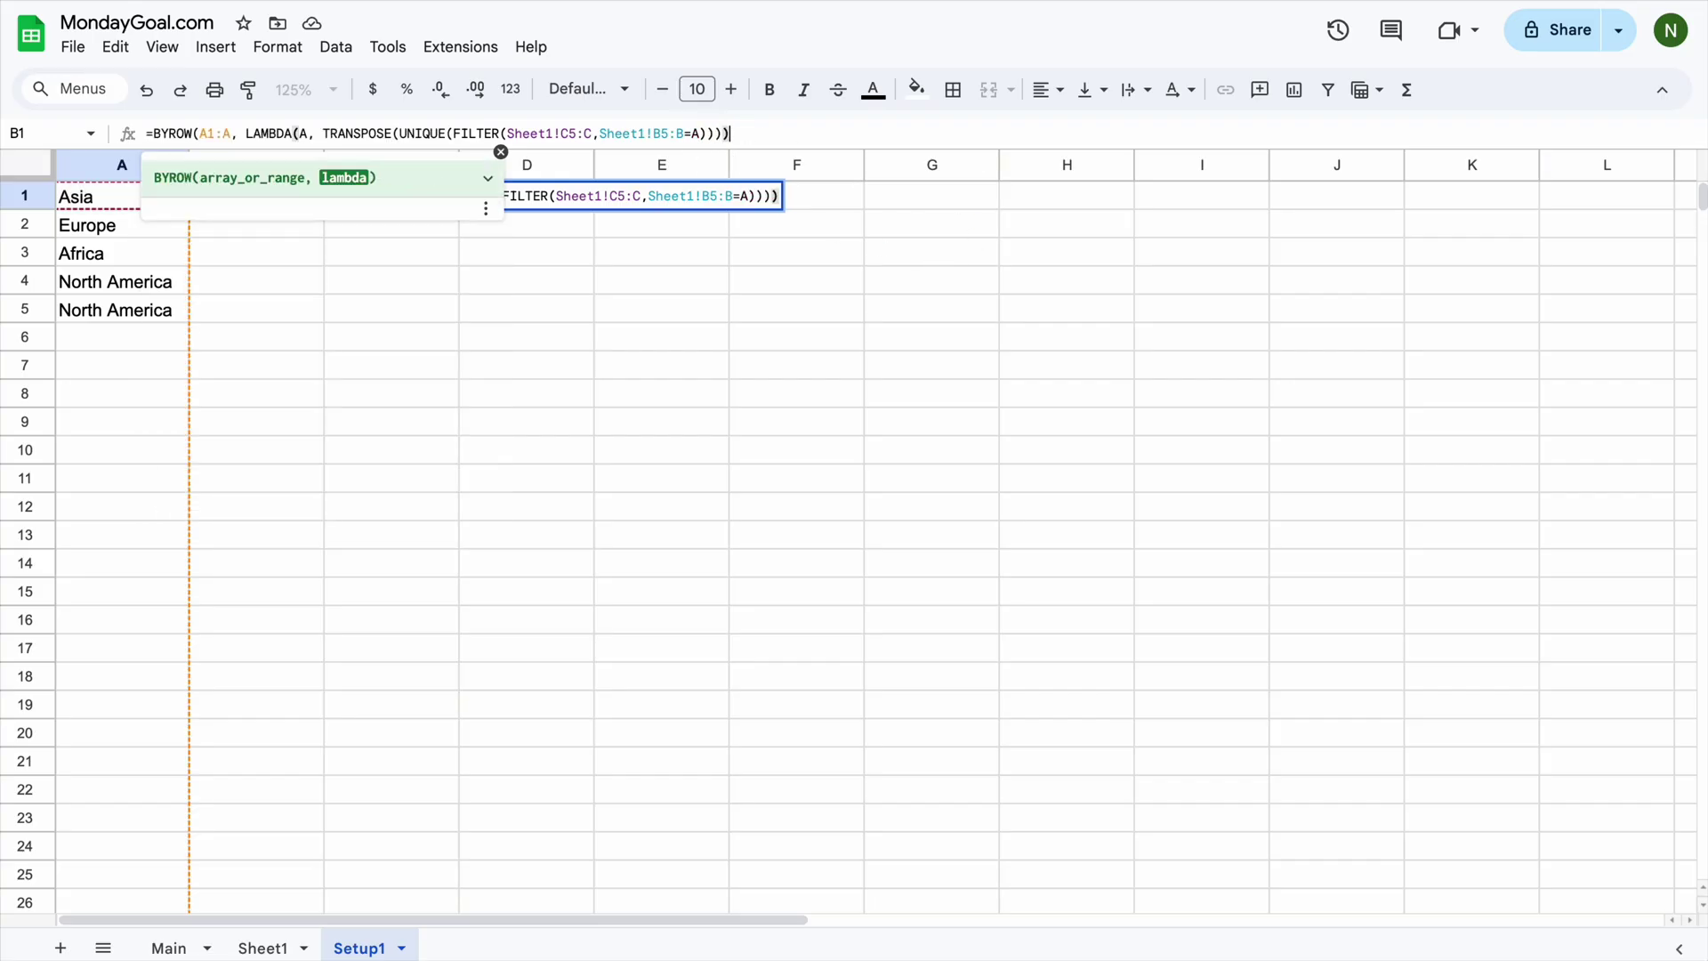
type(")")
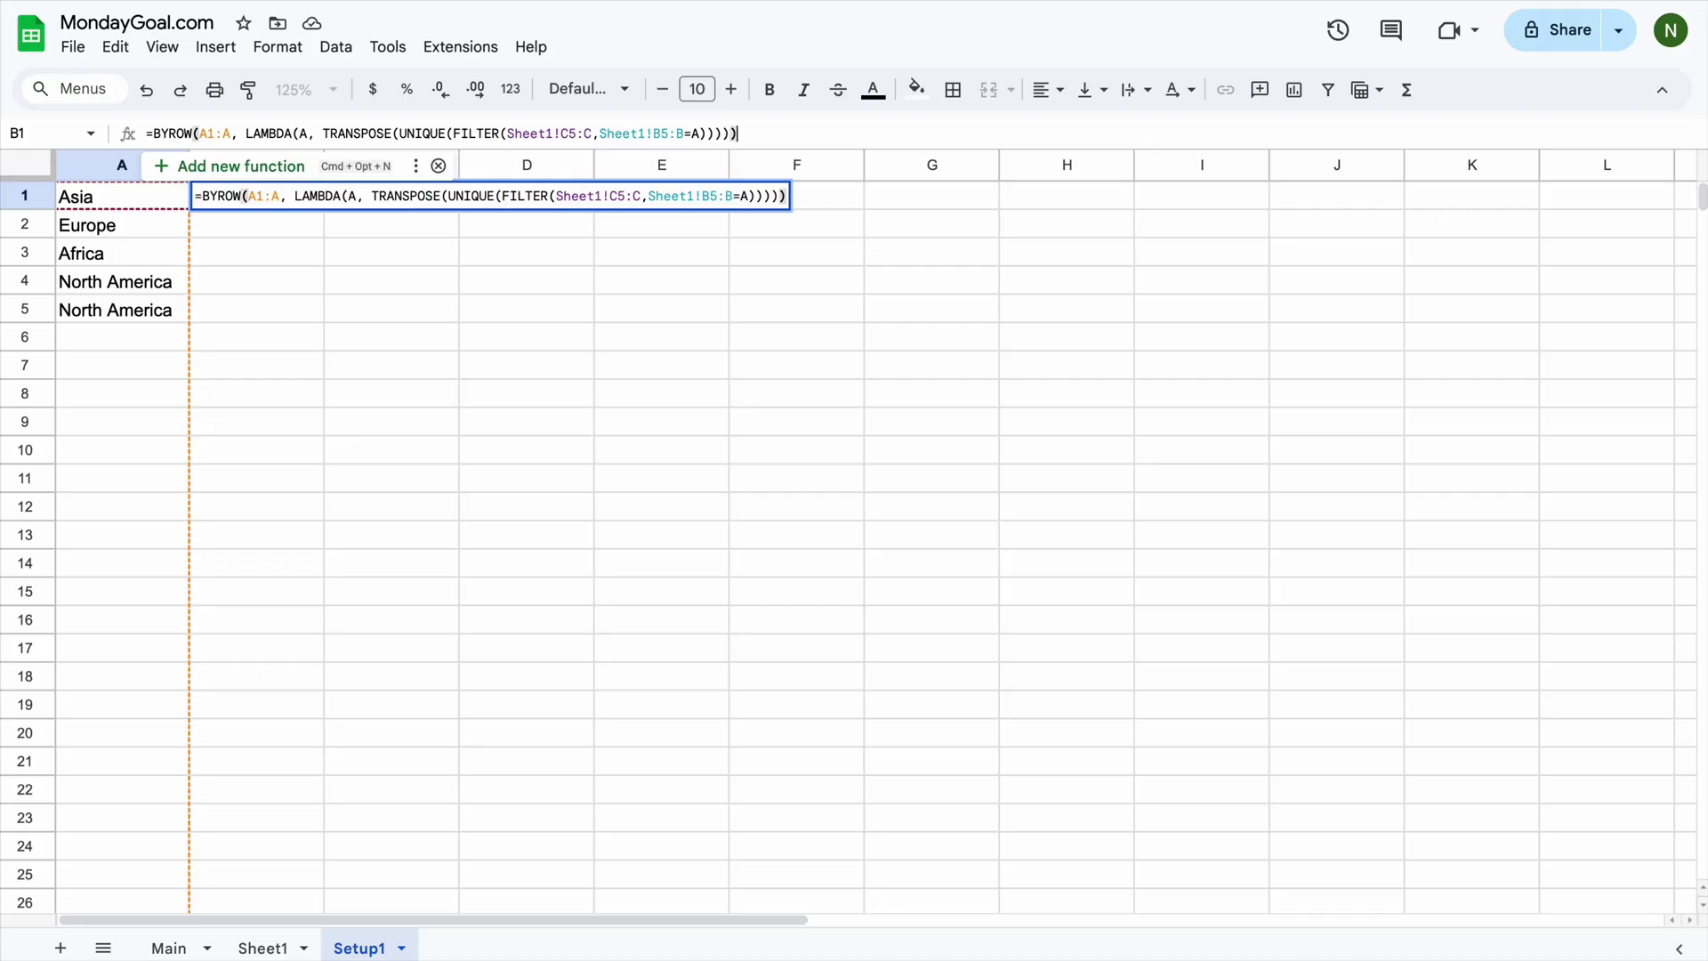
key("Return")
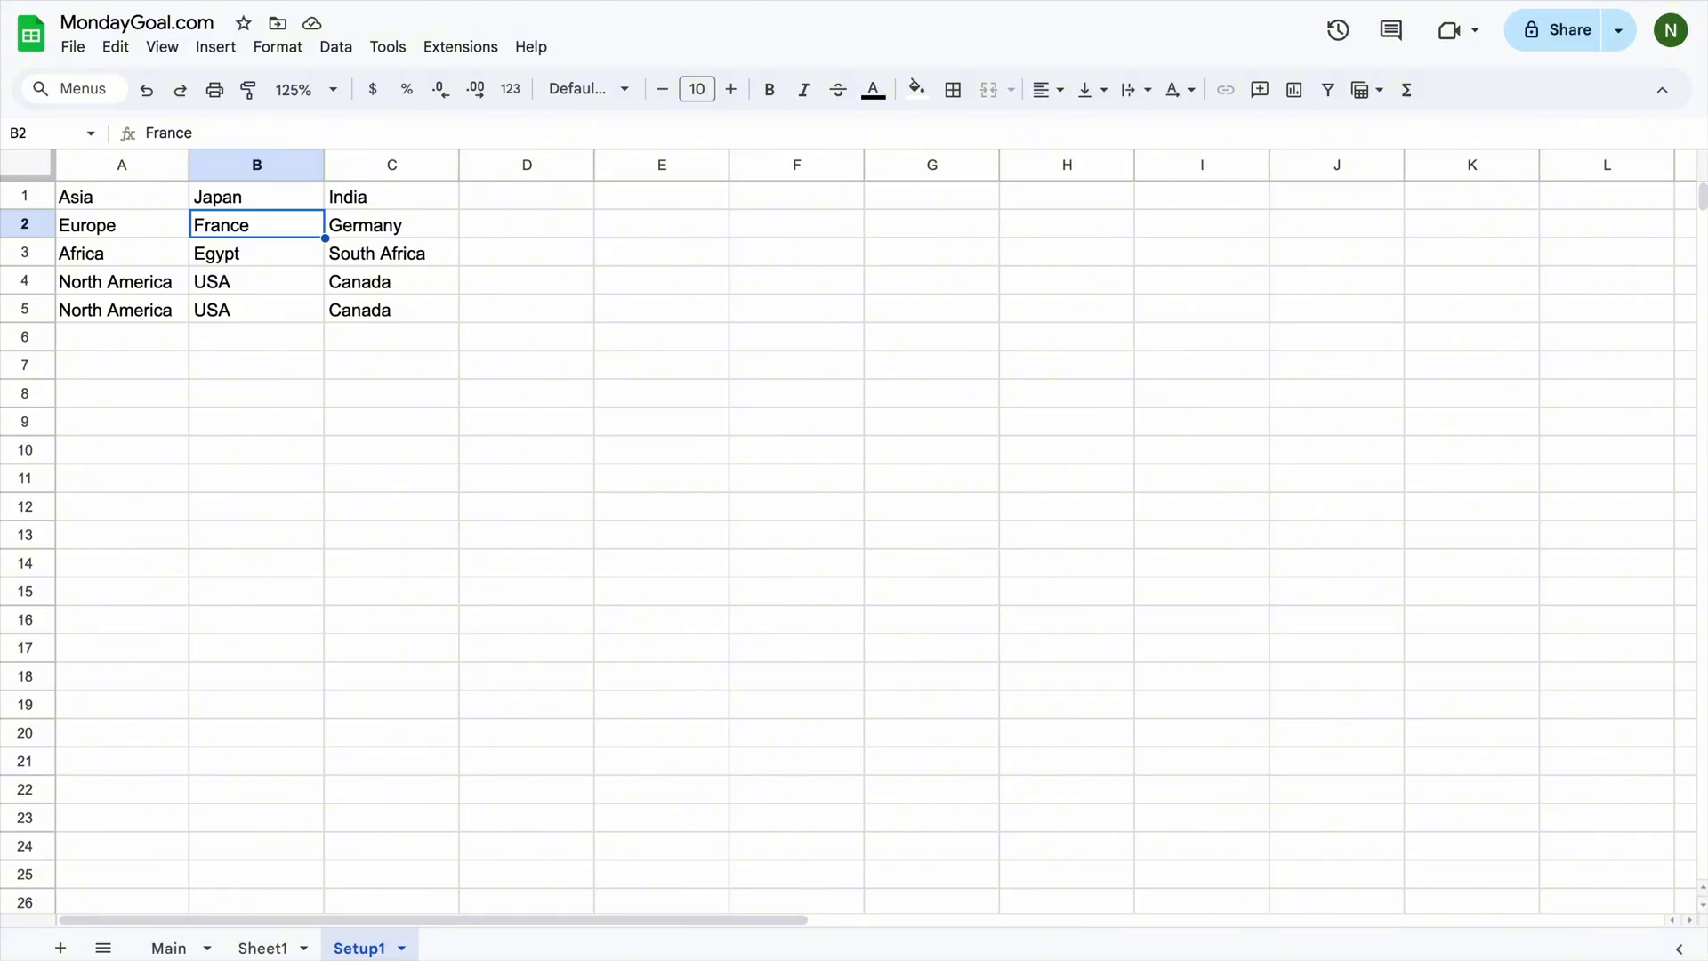
Step: Add a data validation rule to the Country column of Table1 on Main with the criteria Dropdown (from a range)
left_click(174, 950)
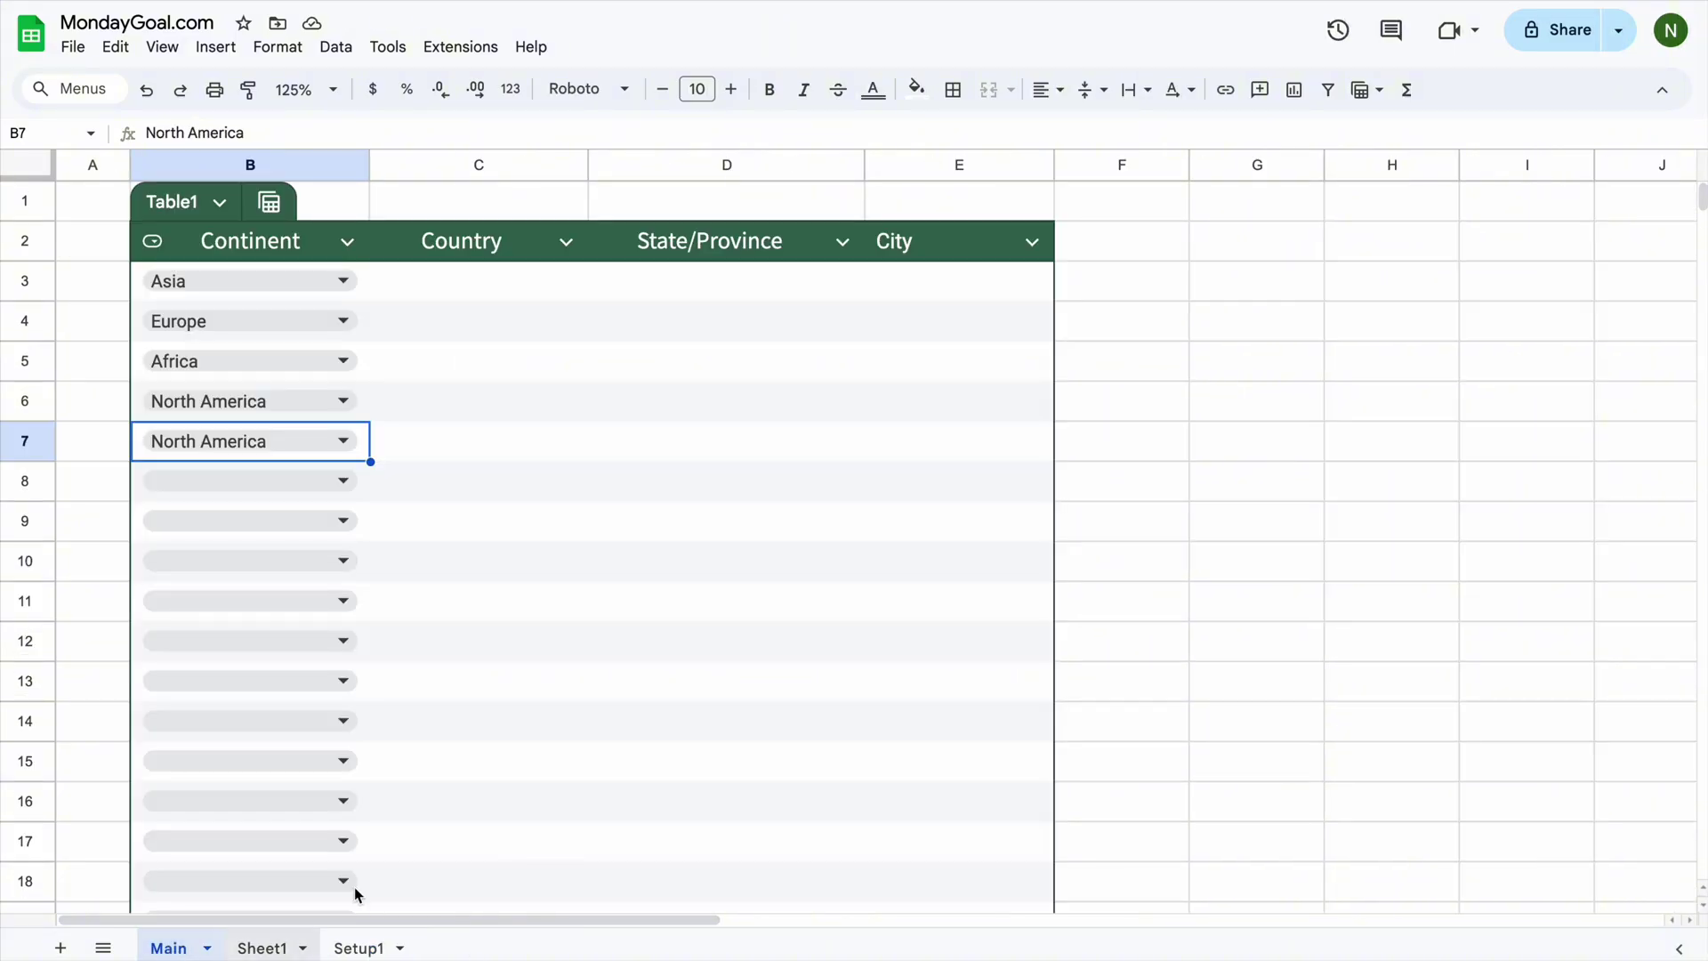
left_click(451, 295)
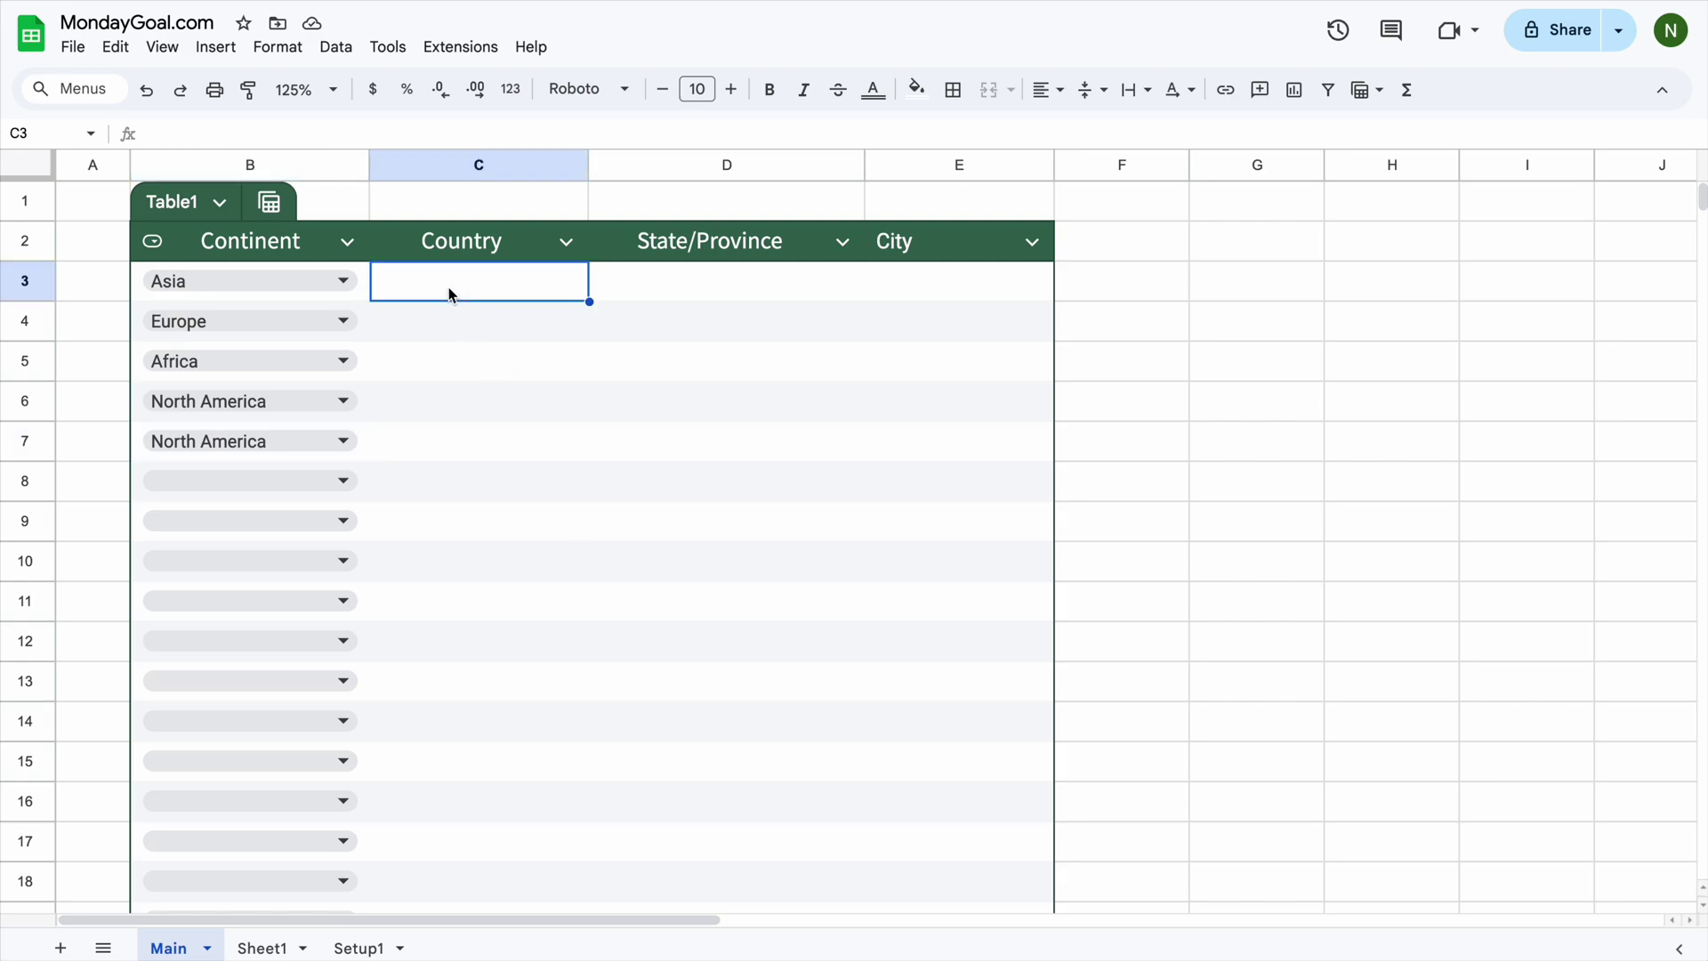
left_click(336, 47)
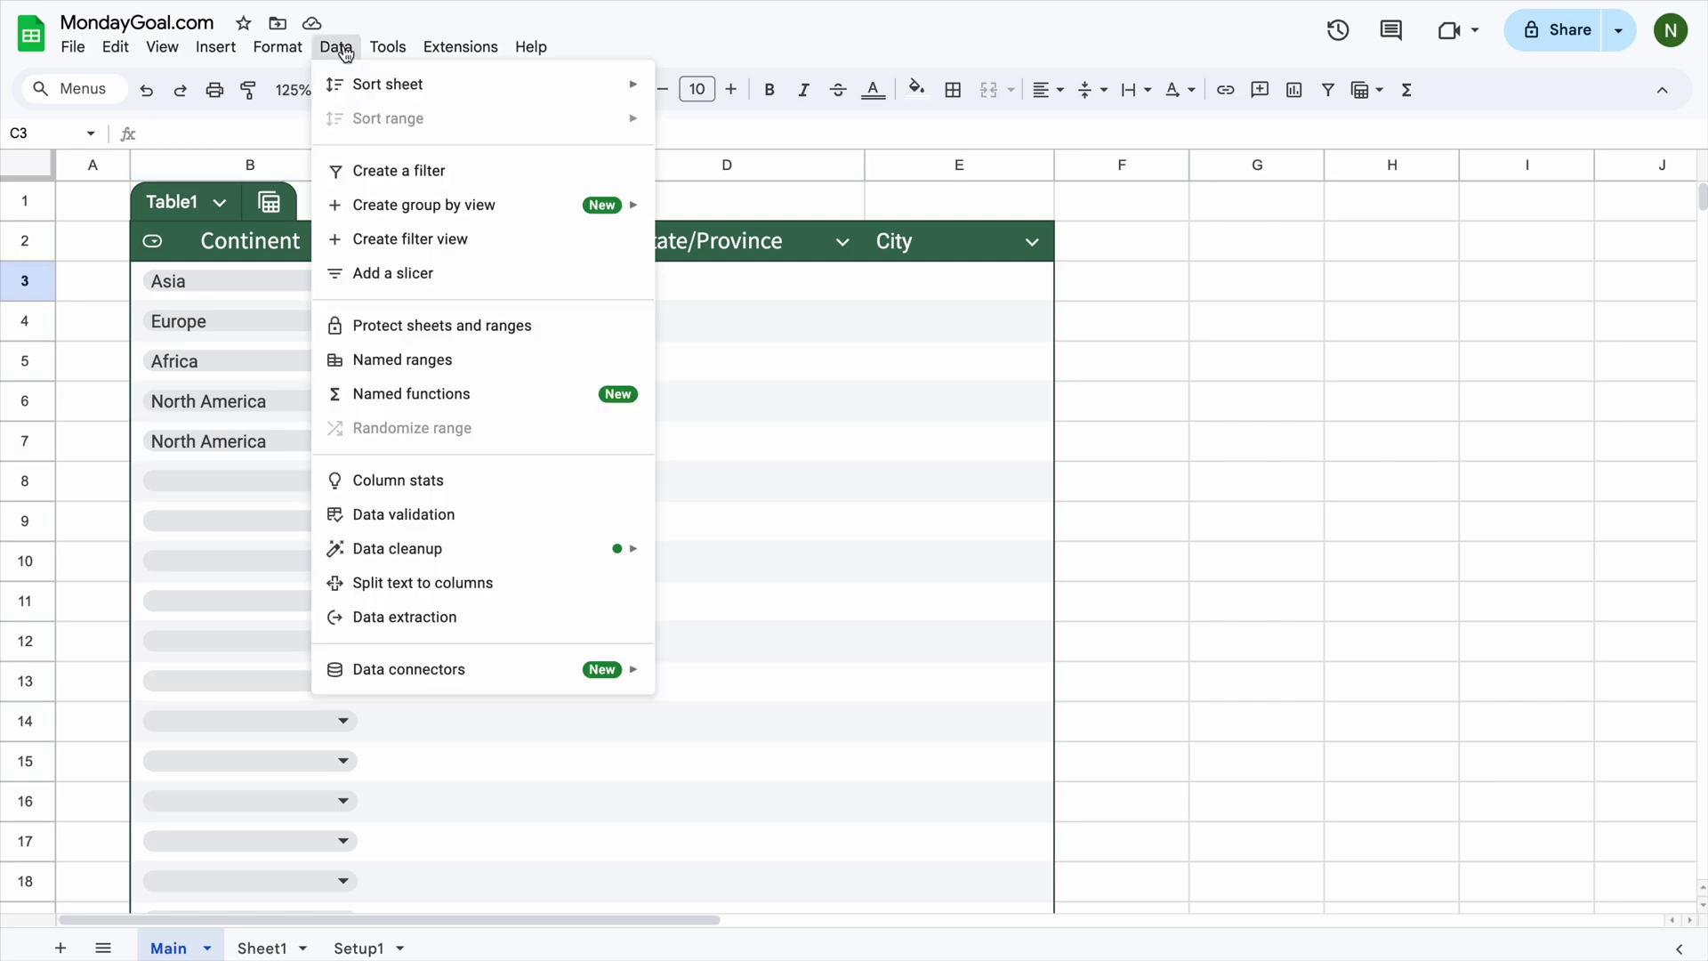
left_click(400, 514)
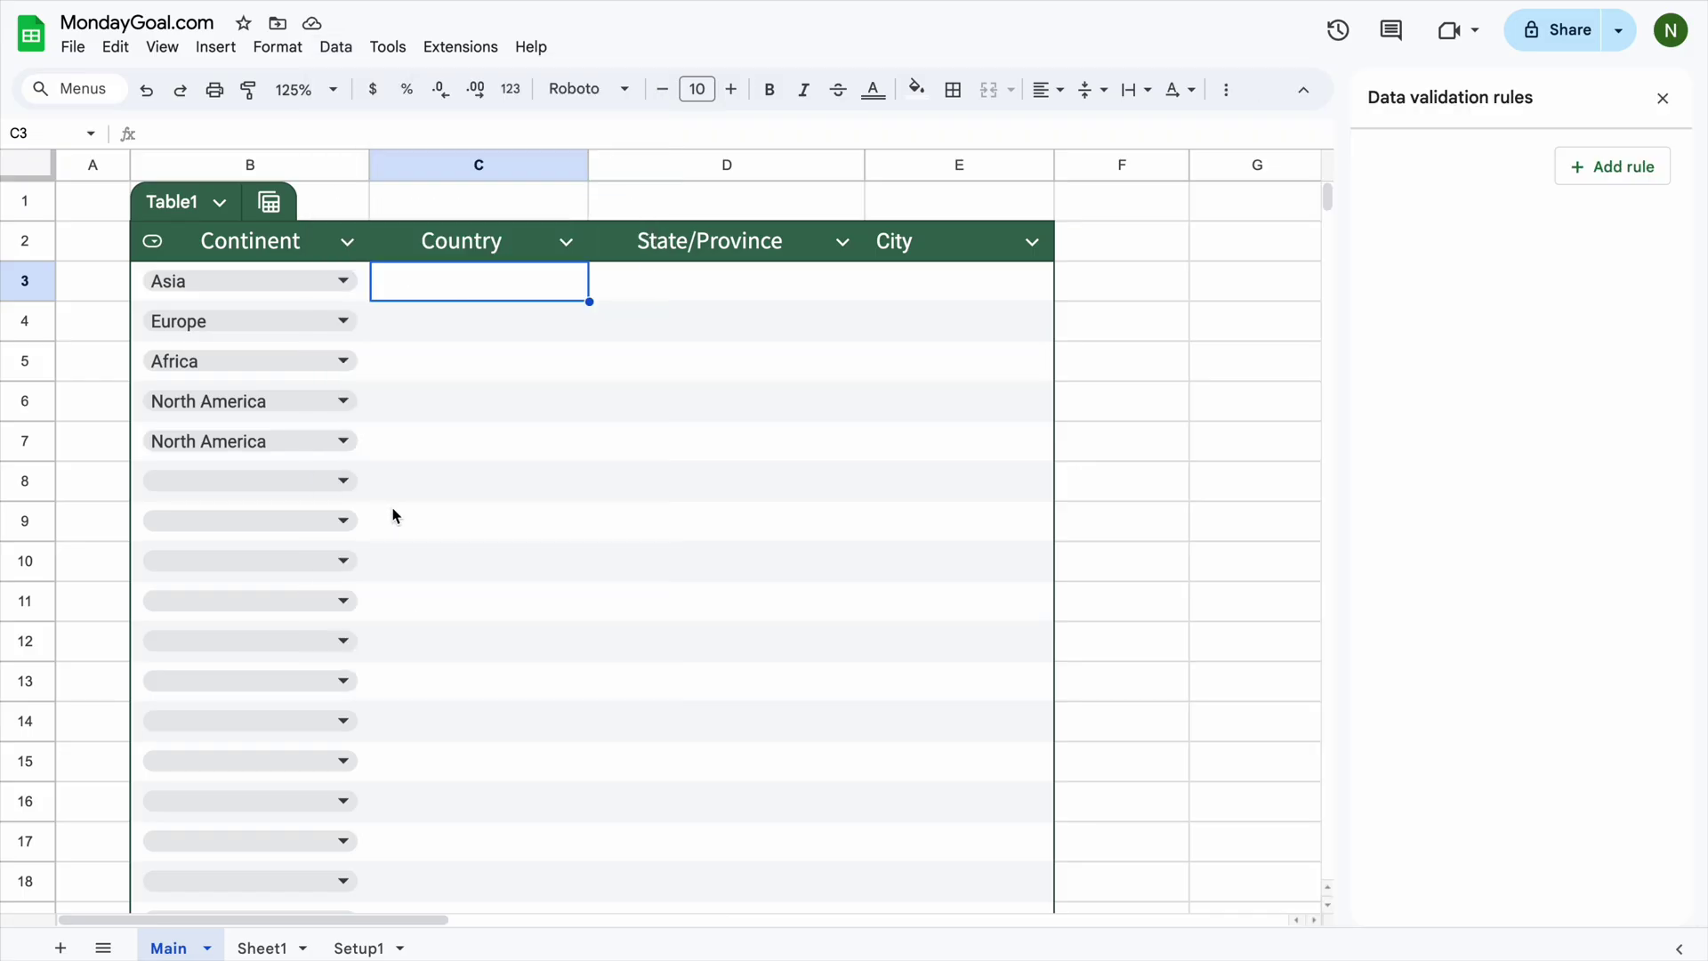
left_click(1595, 169)
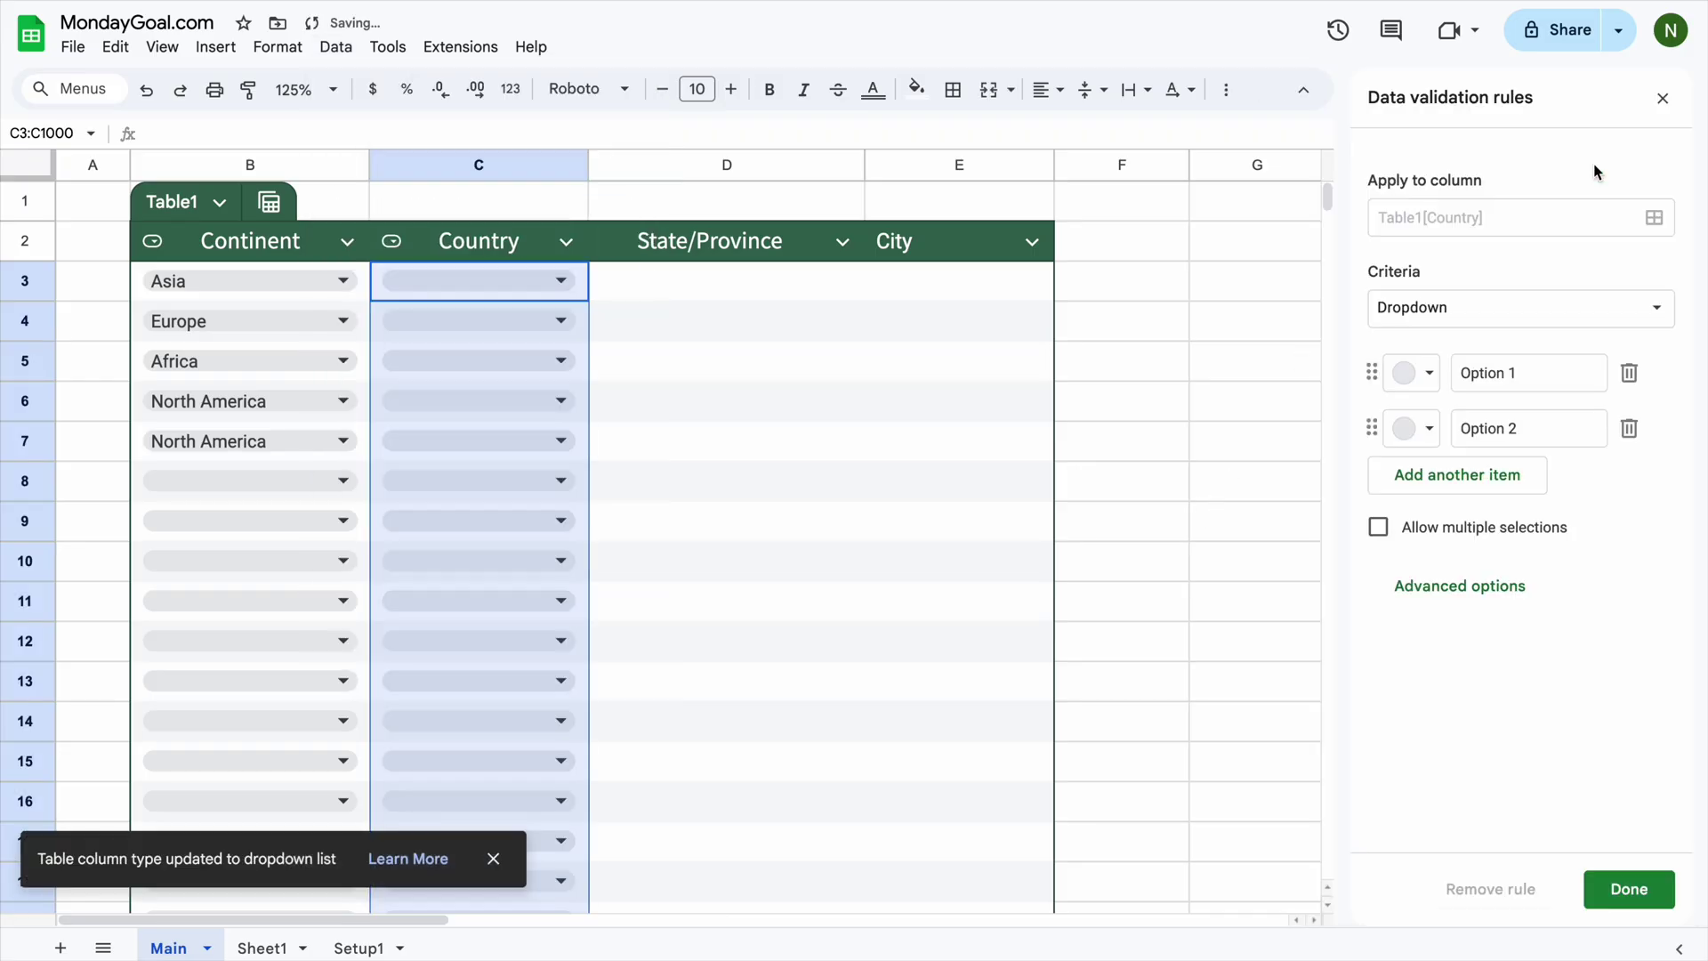
left_click(1653, 320)
left_click(1558, 341)
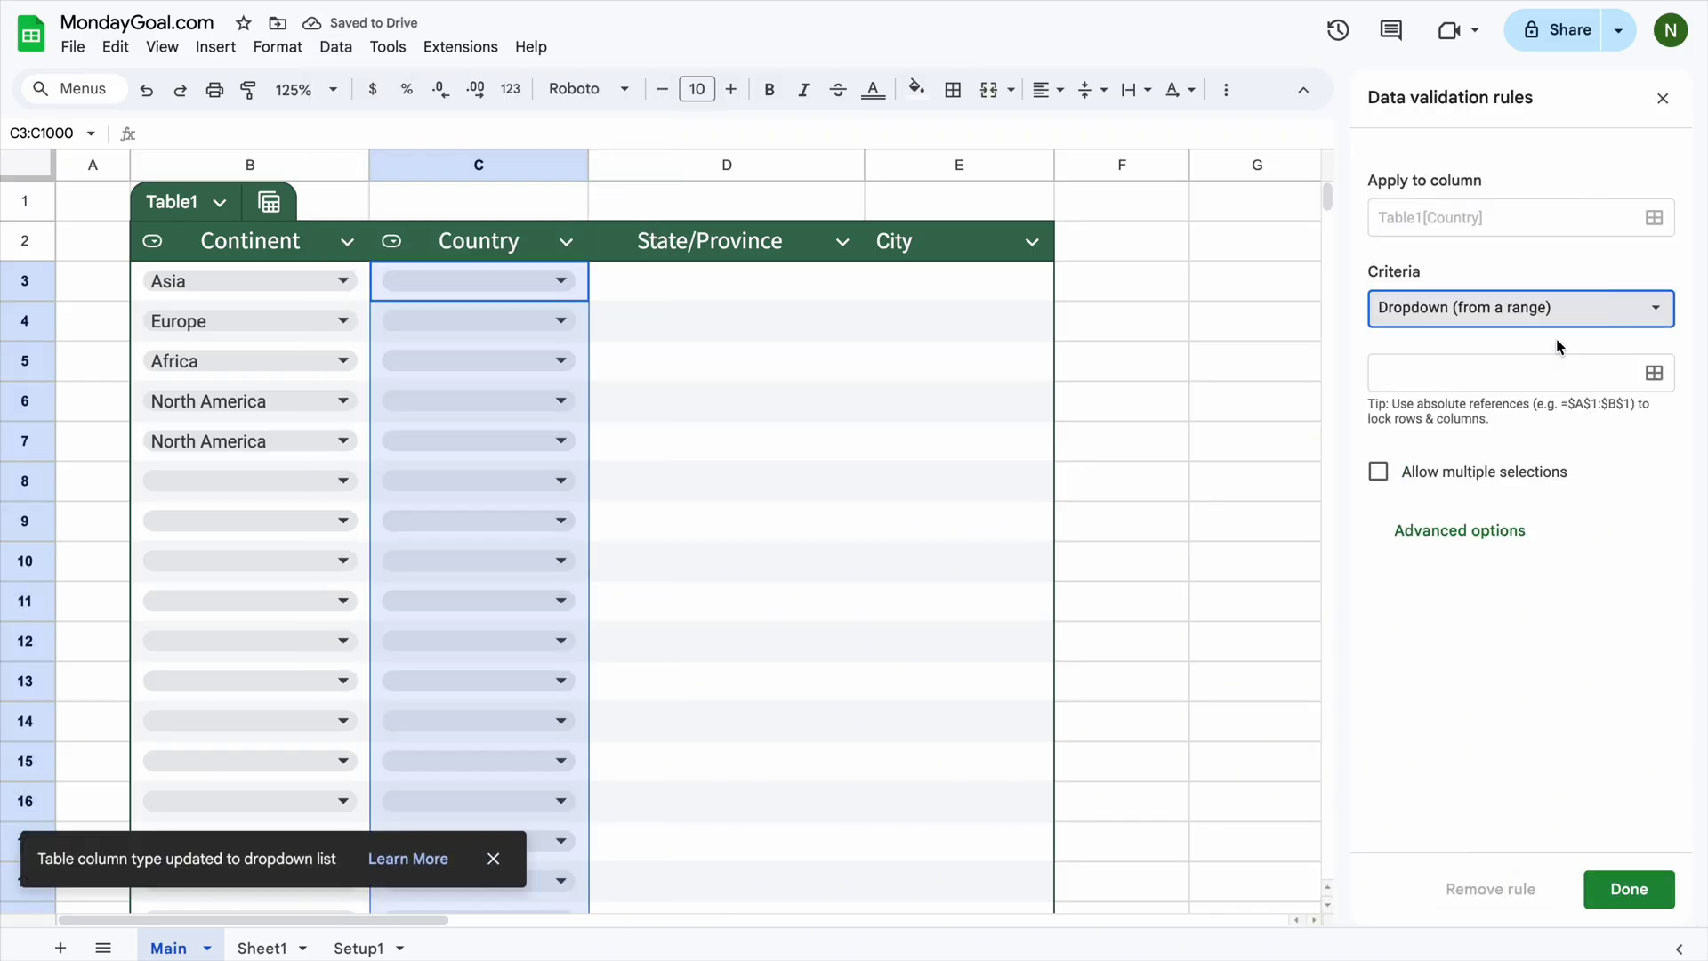
Step: Select Setup1!B1:C1 as the source range for the Country dropdown rule
left_click(1656, 375)
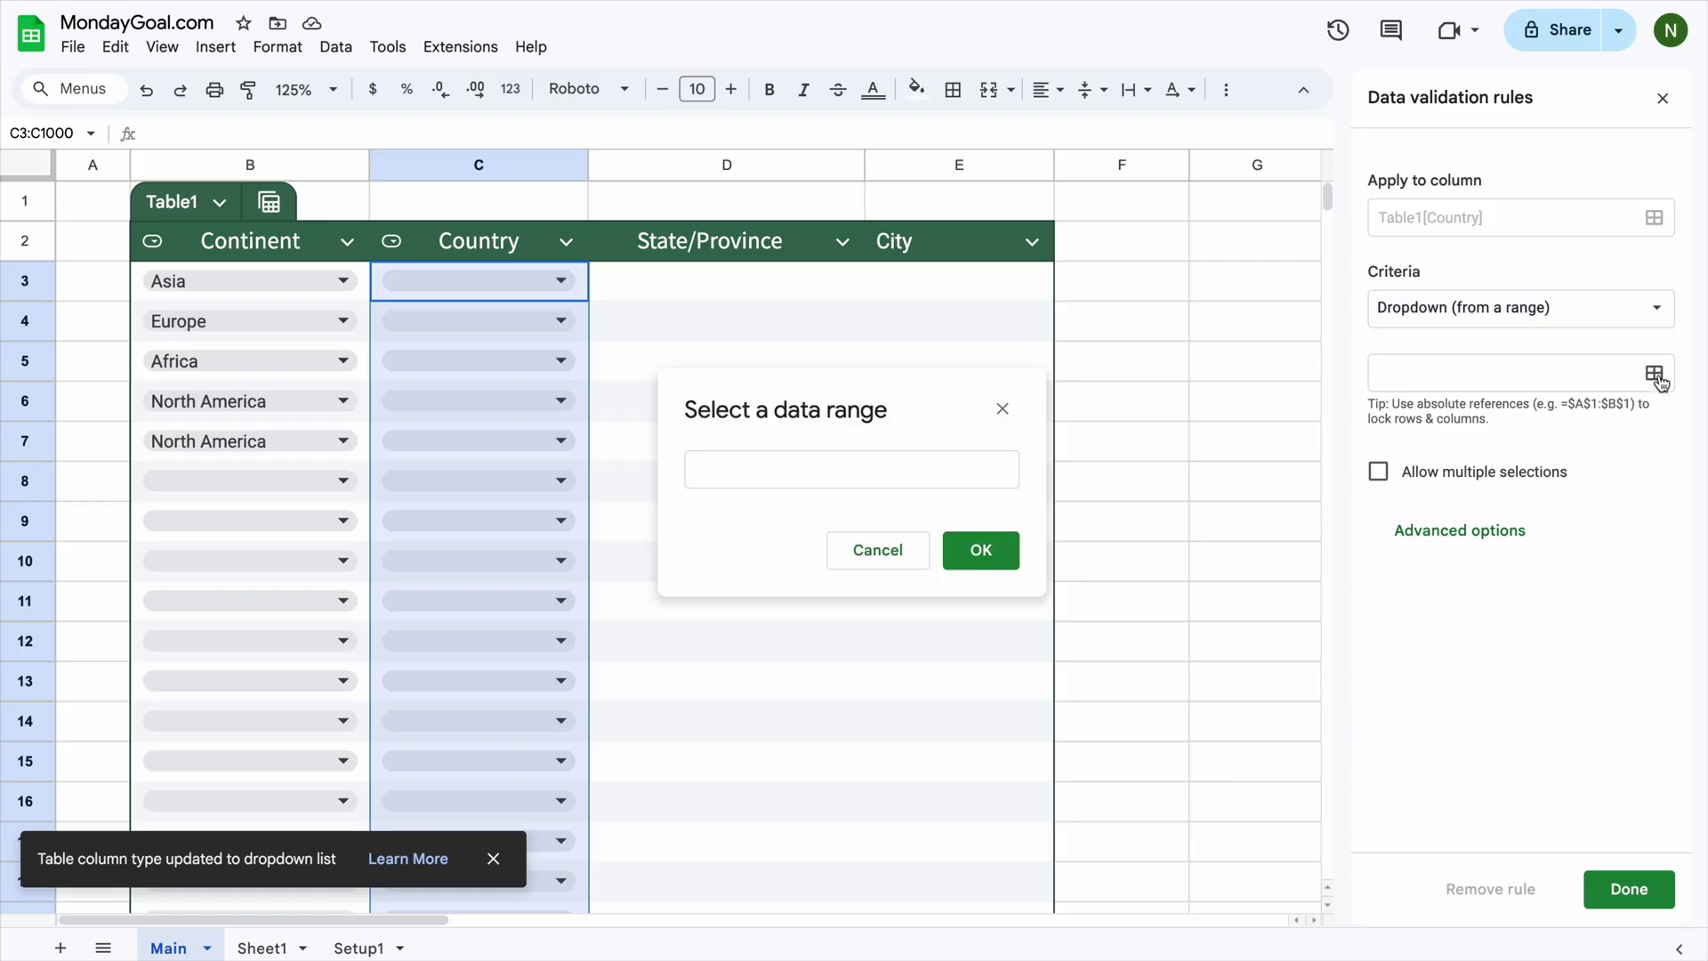
left_click(795, 467)
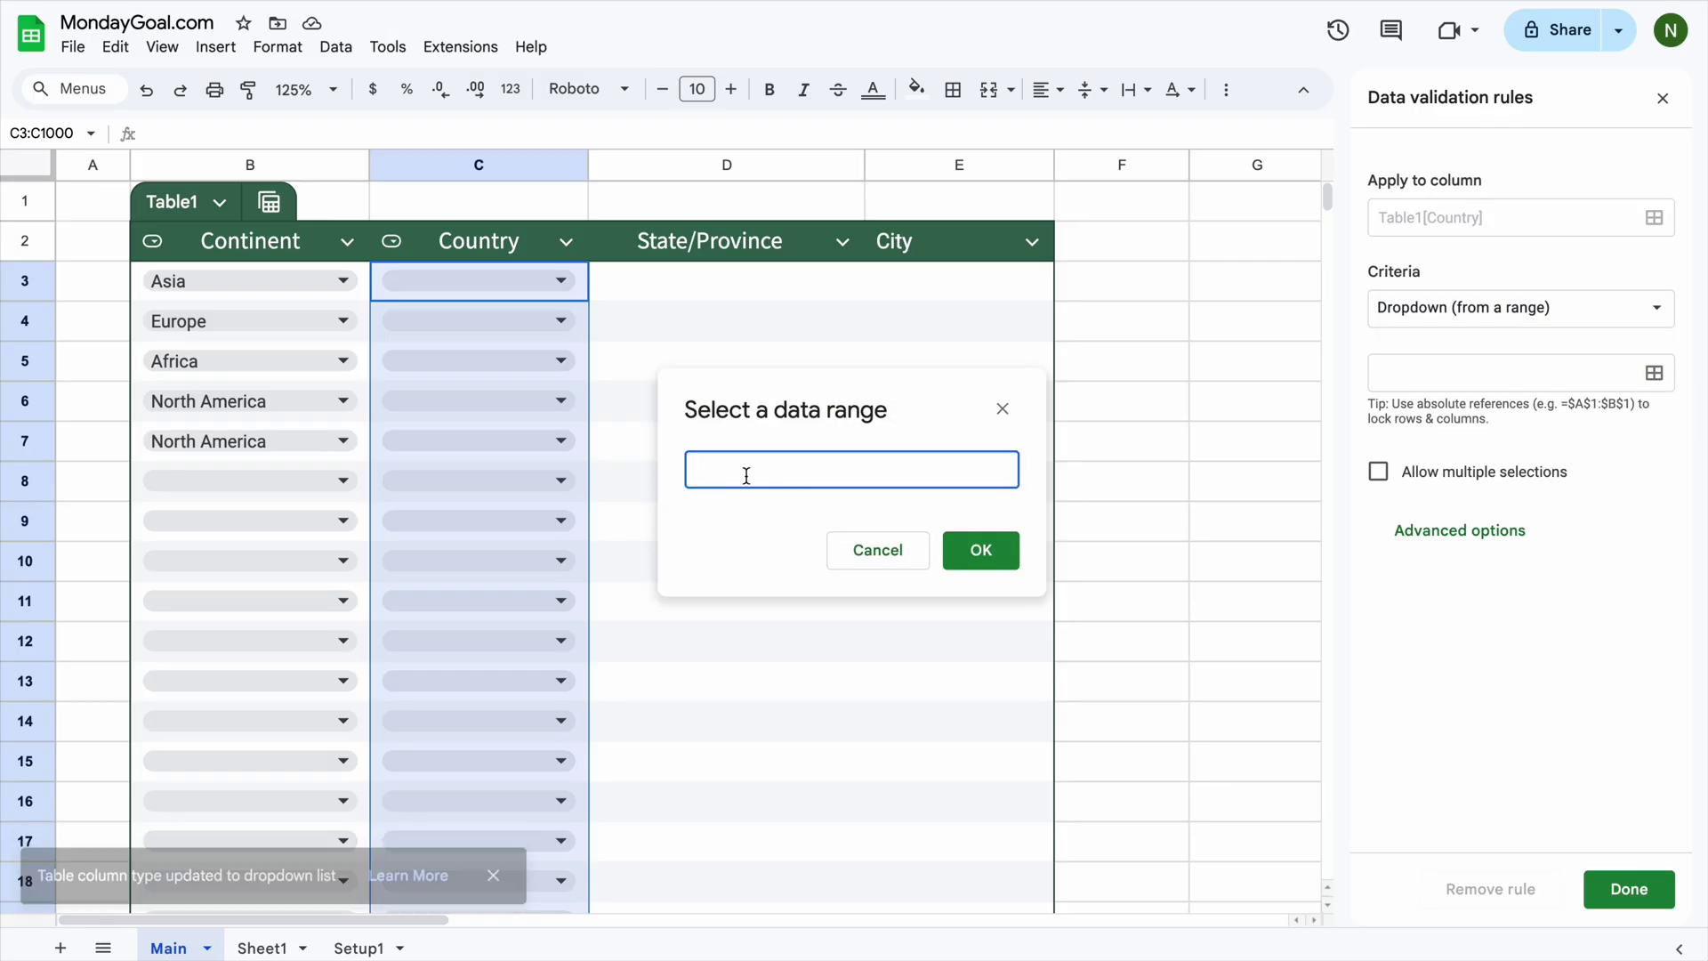
left_click(360, 949)
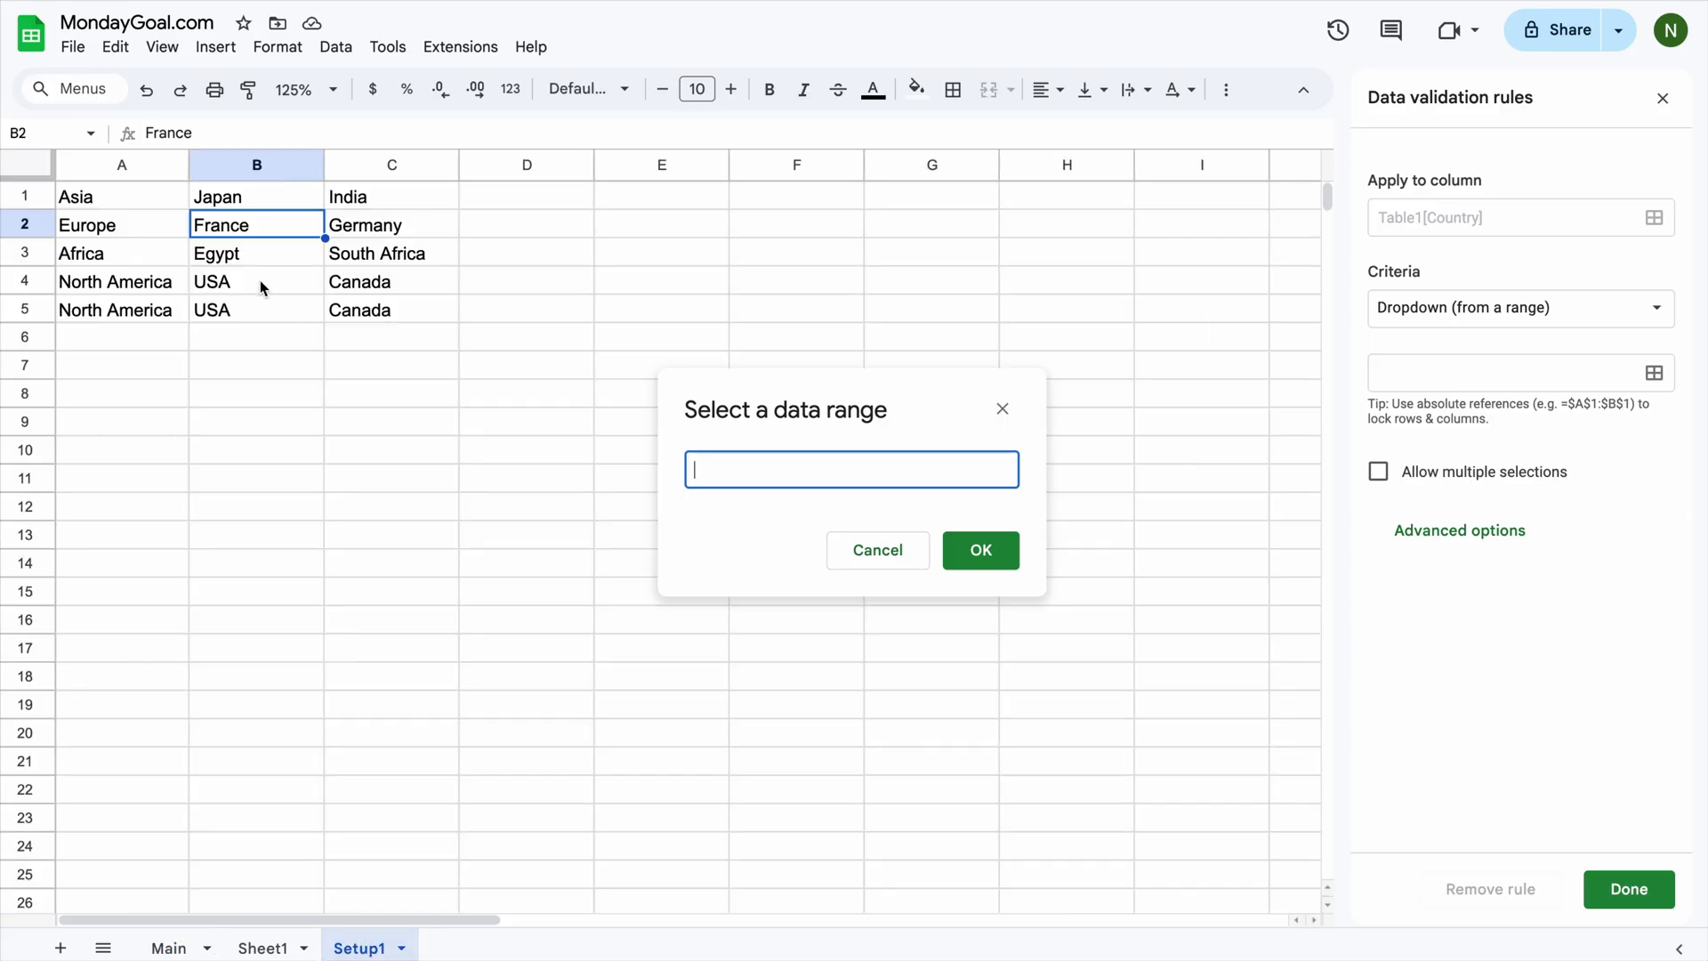
left_click(251, 201)
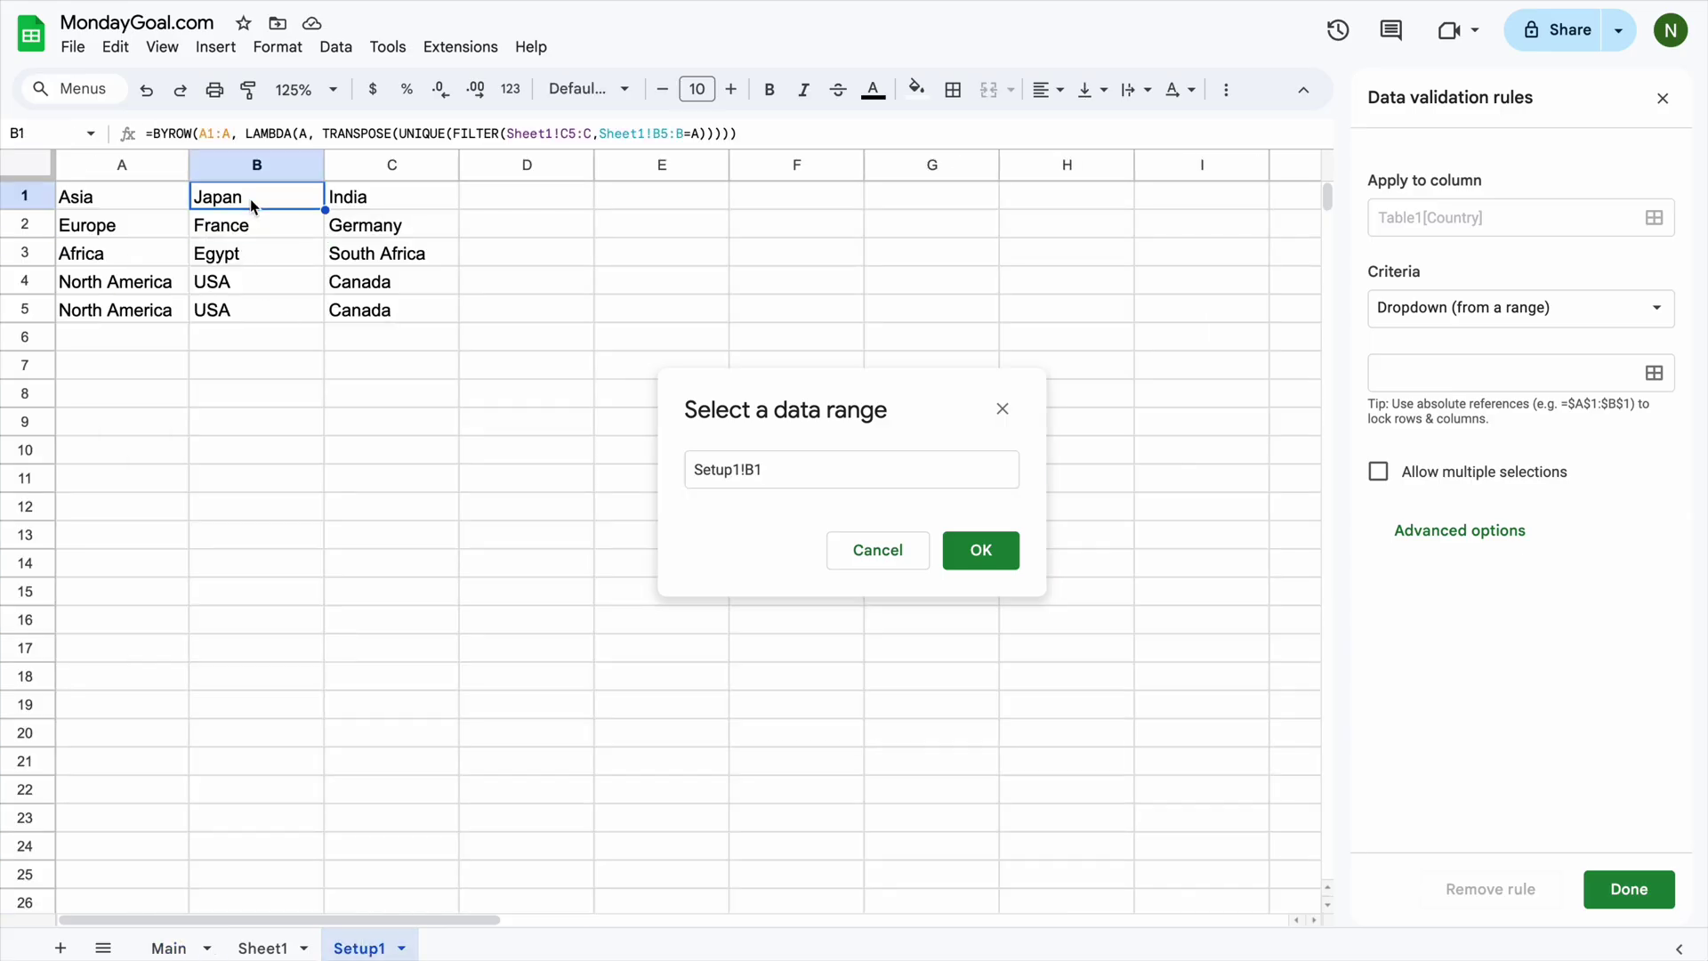
left_click_drag(274, 201, 391, 200)
Step: Edit the Country dropdown's source range to the open-ended reference =Setup1!B1:1 and save the validation rule
left_click(772, 471)
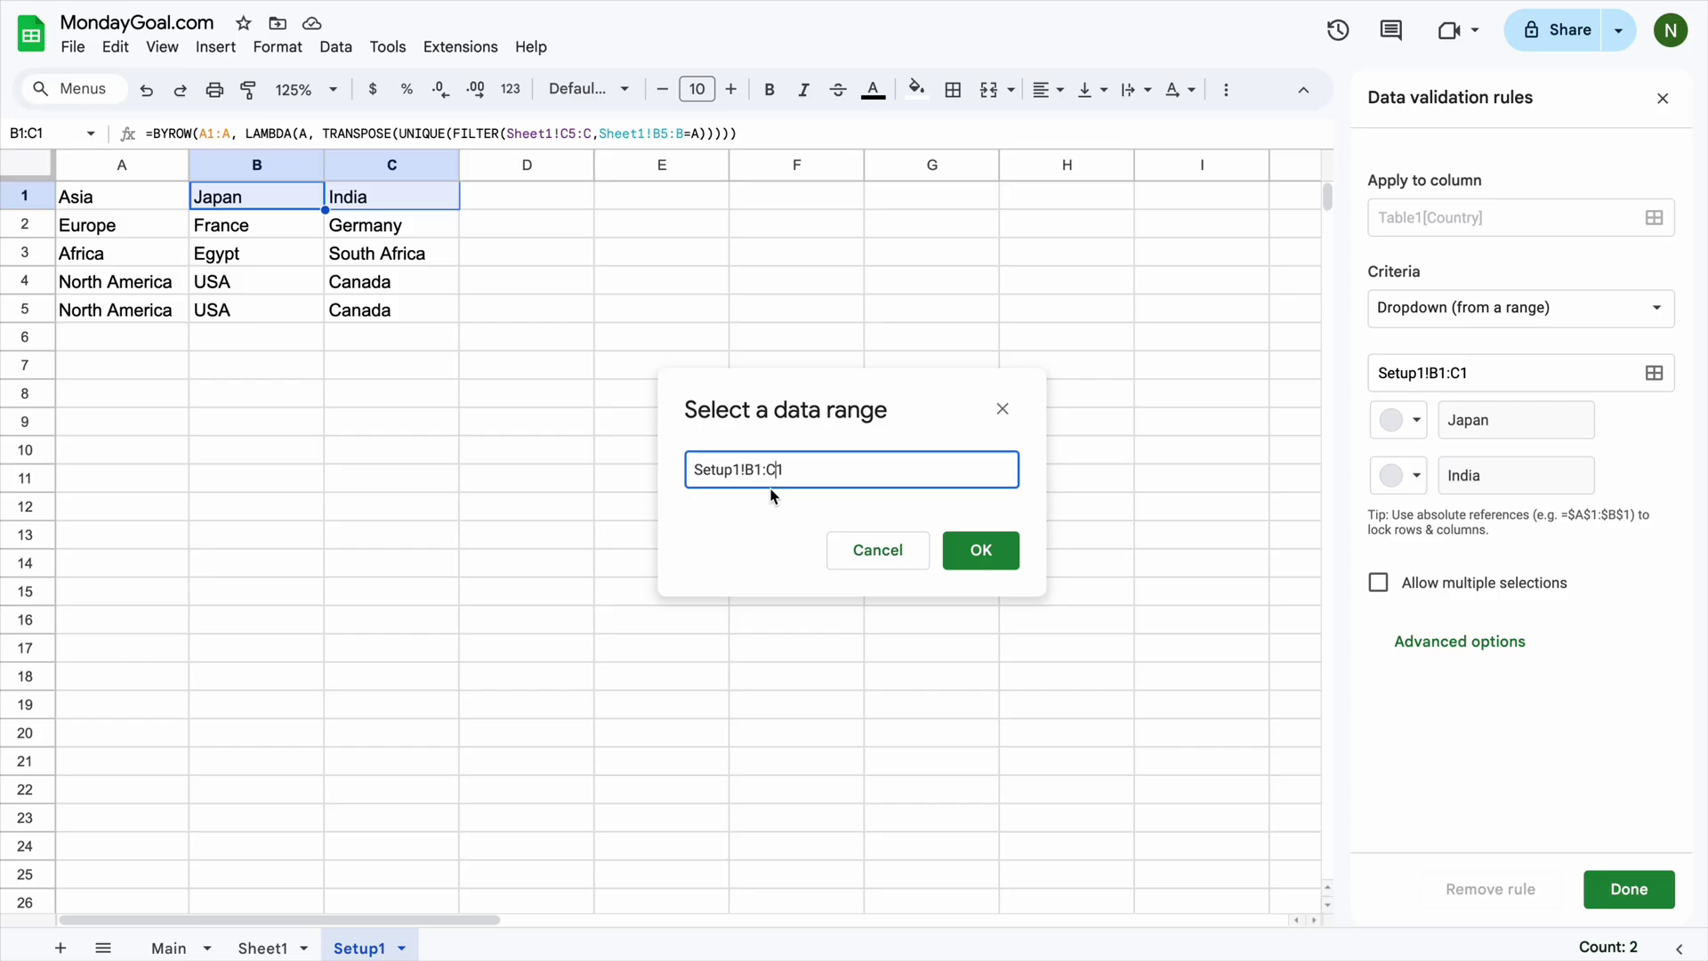
key("BackSpace")
type("=")
left_click(1000, 566)
left_click(1624, 889)
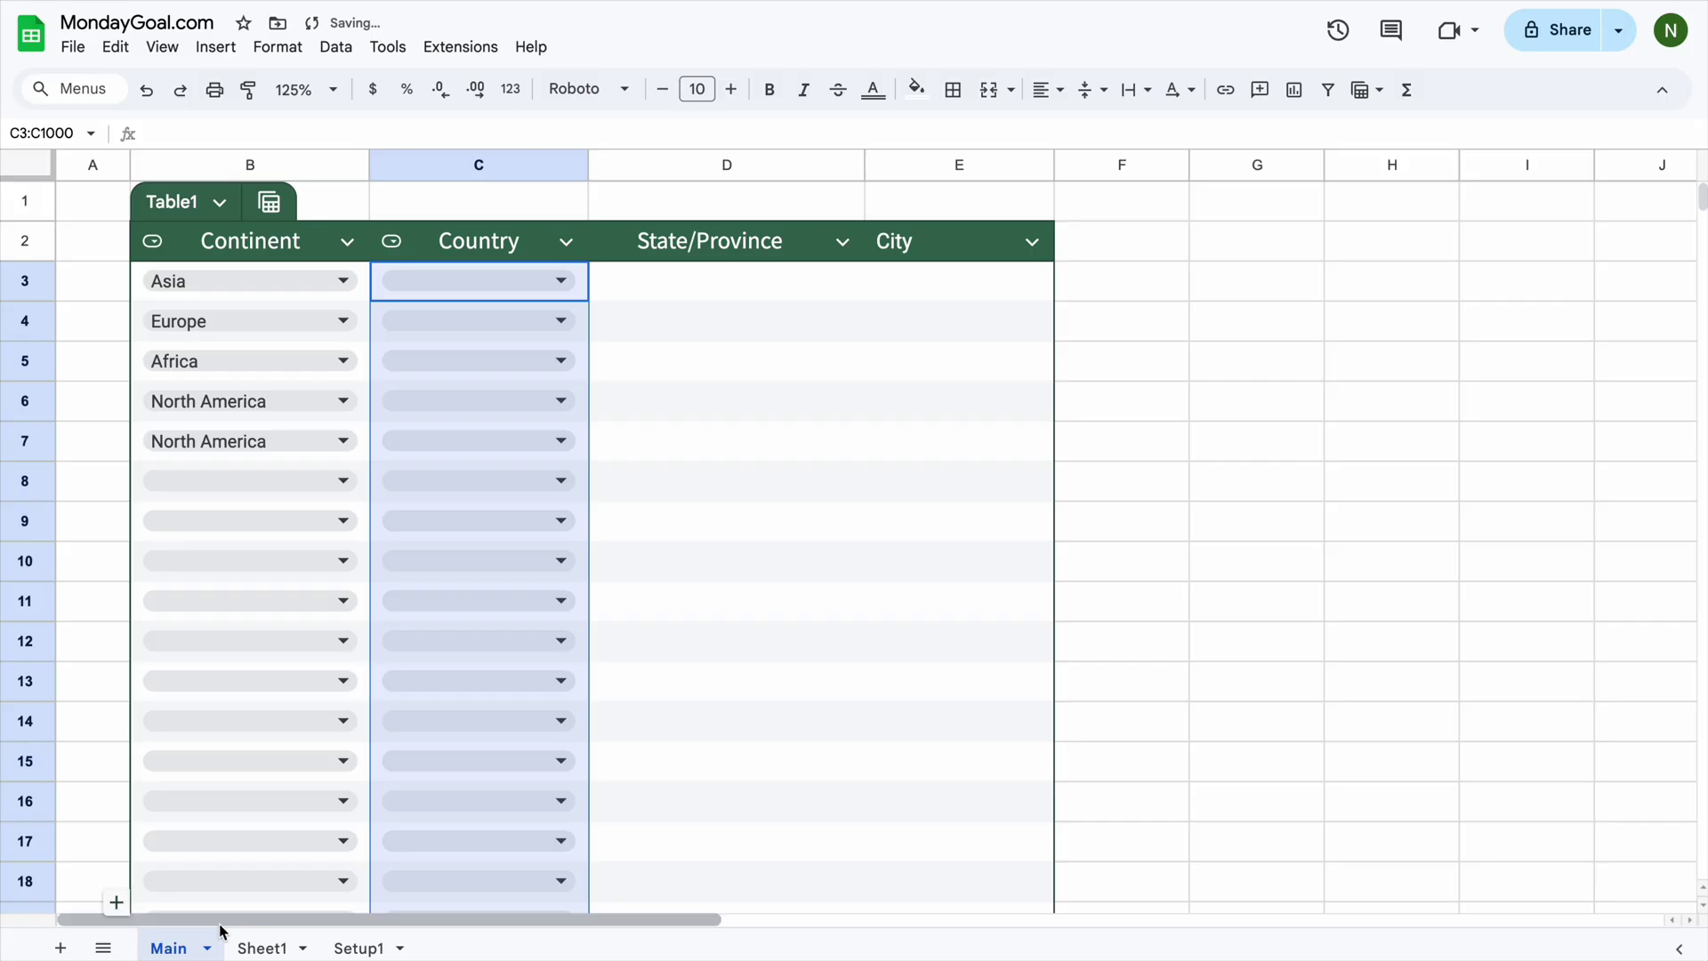
Step: Choose Japan, France, South Africa, USA and Canada from the Country dropdowns in rows 3 to 7 of Main
left_click(561, 280)
key("Down")
key("Down")
left_click(552, 317)
left_click(552, 317)
left_click(564, 359)
left_click(561, 361)
left_click(522, 401)
left_click(561, 400)
left_click(404, 449)
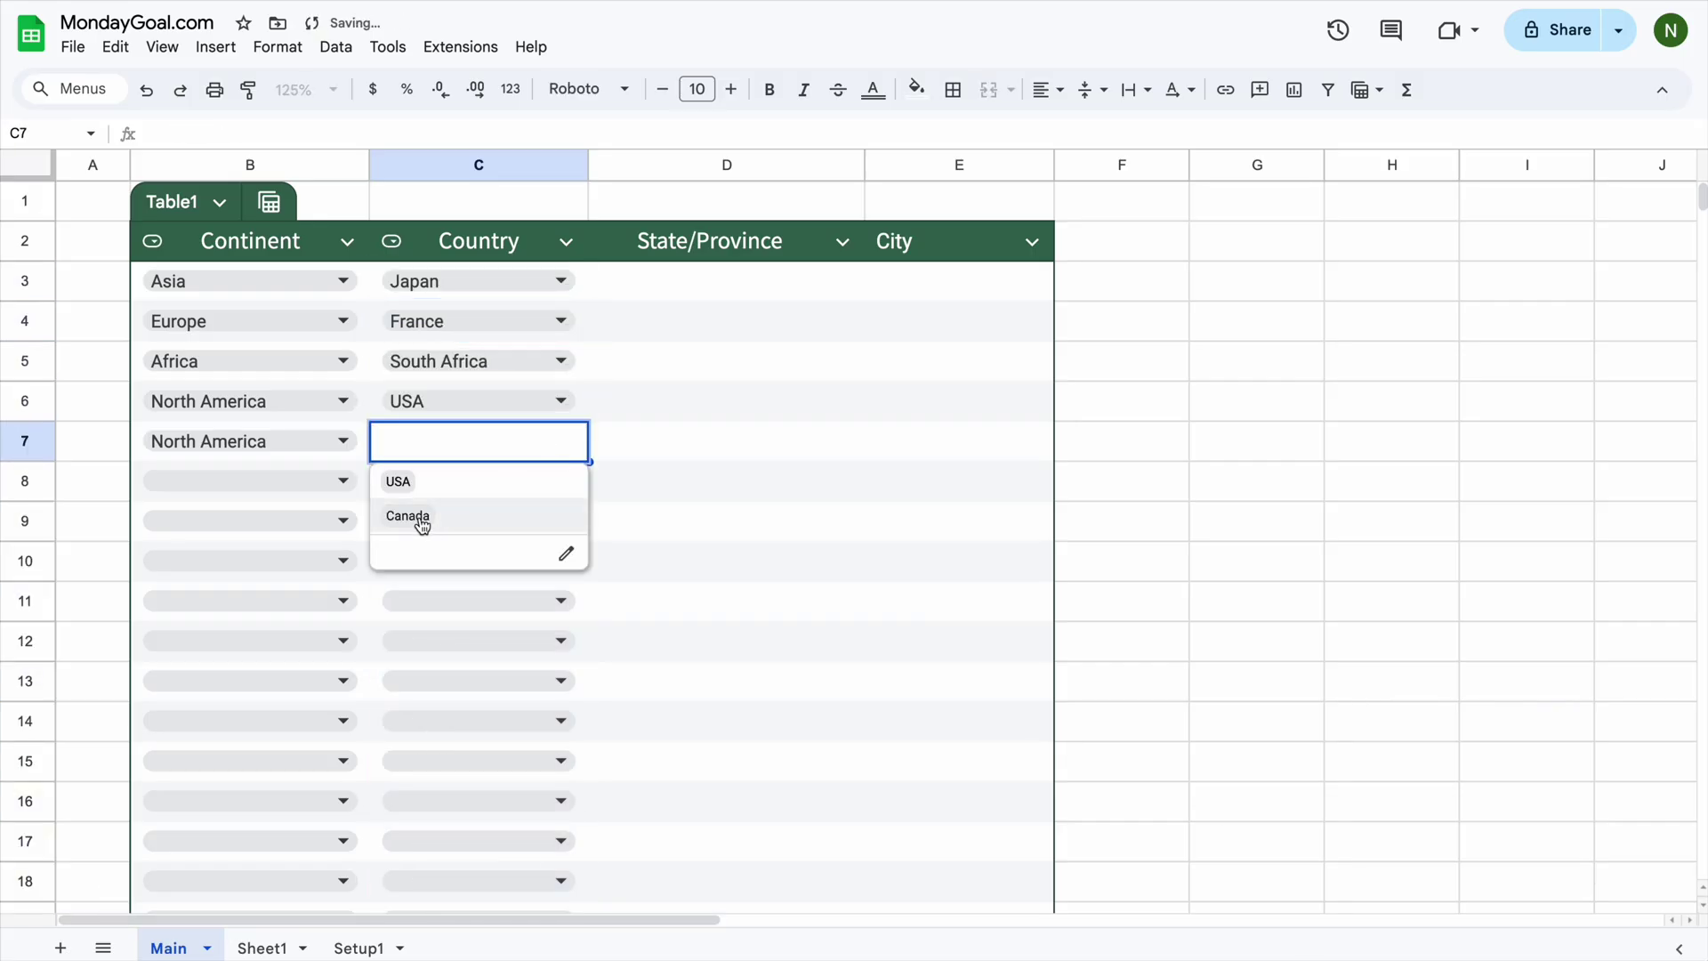
left_click(419, 518)
Step: Add a new sheet to the workbook and rename it Setup2
left_click(264, 948)
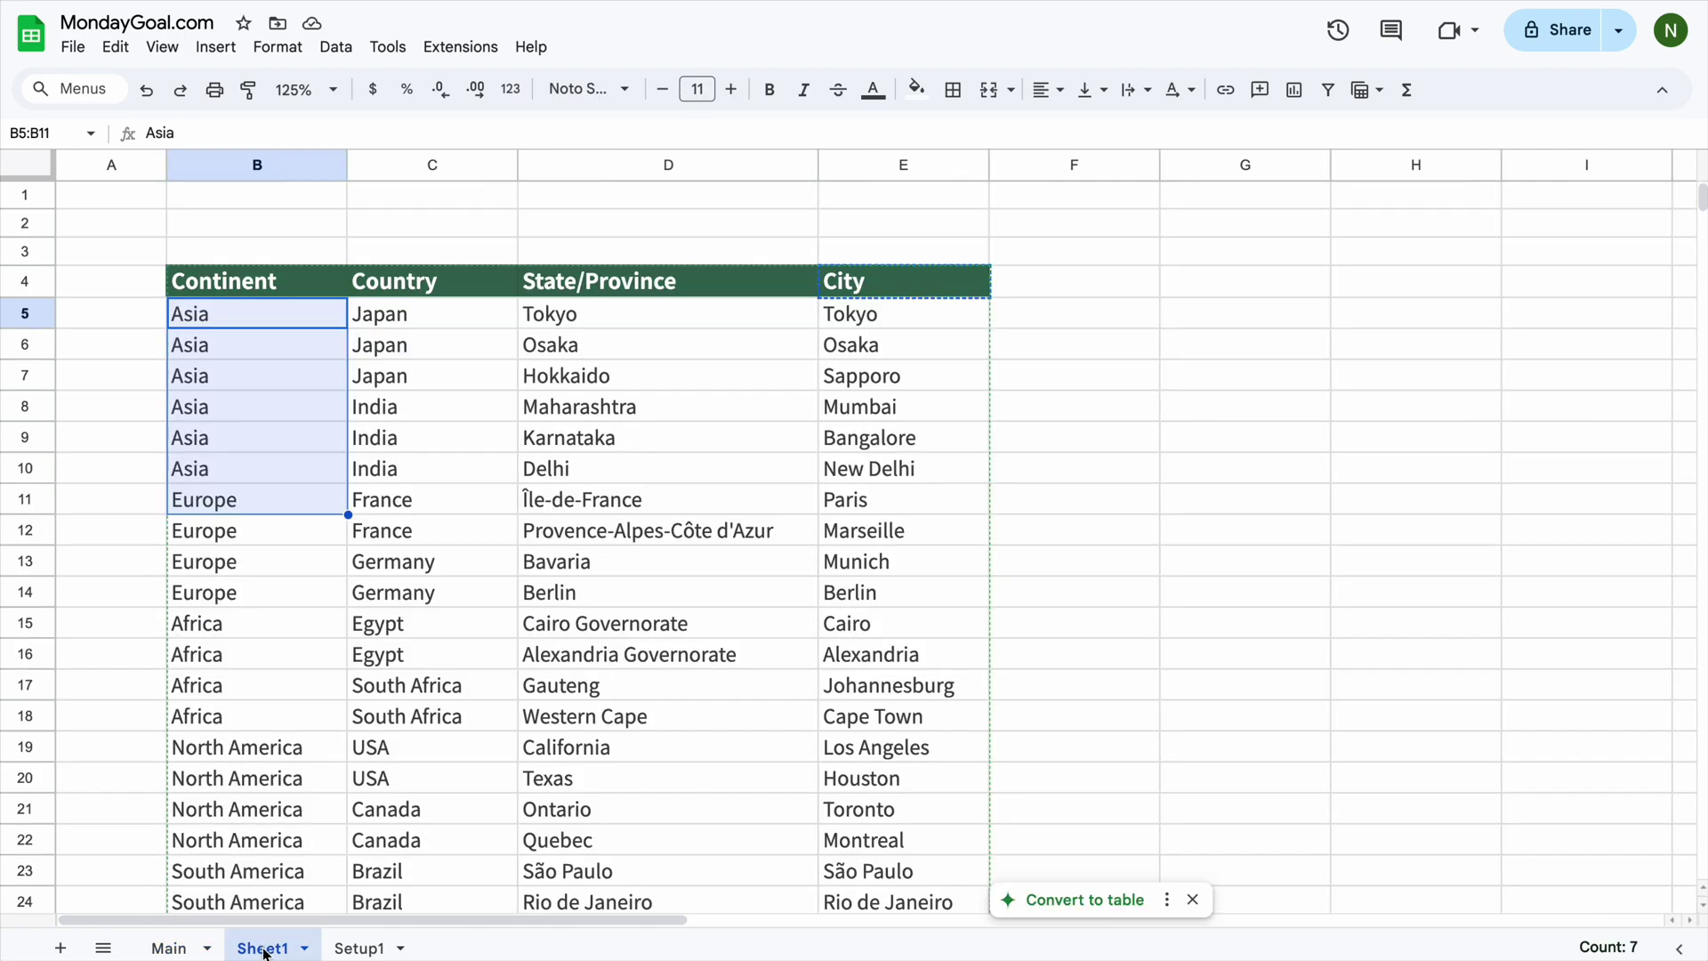
left_click(169, 951)
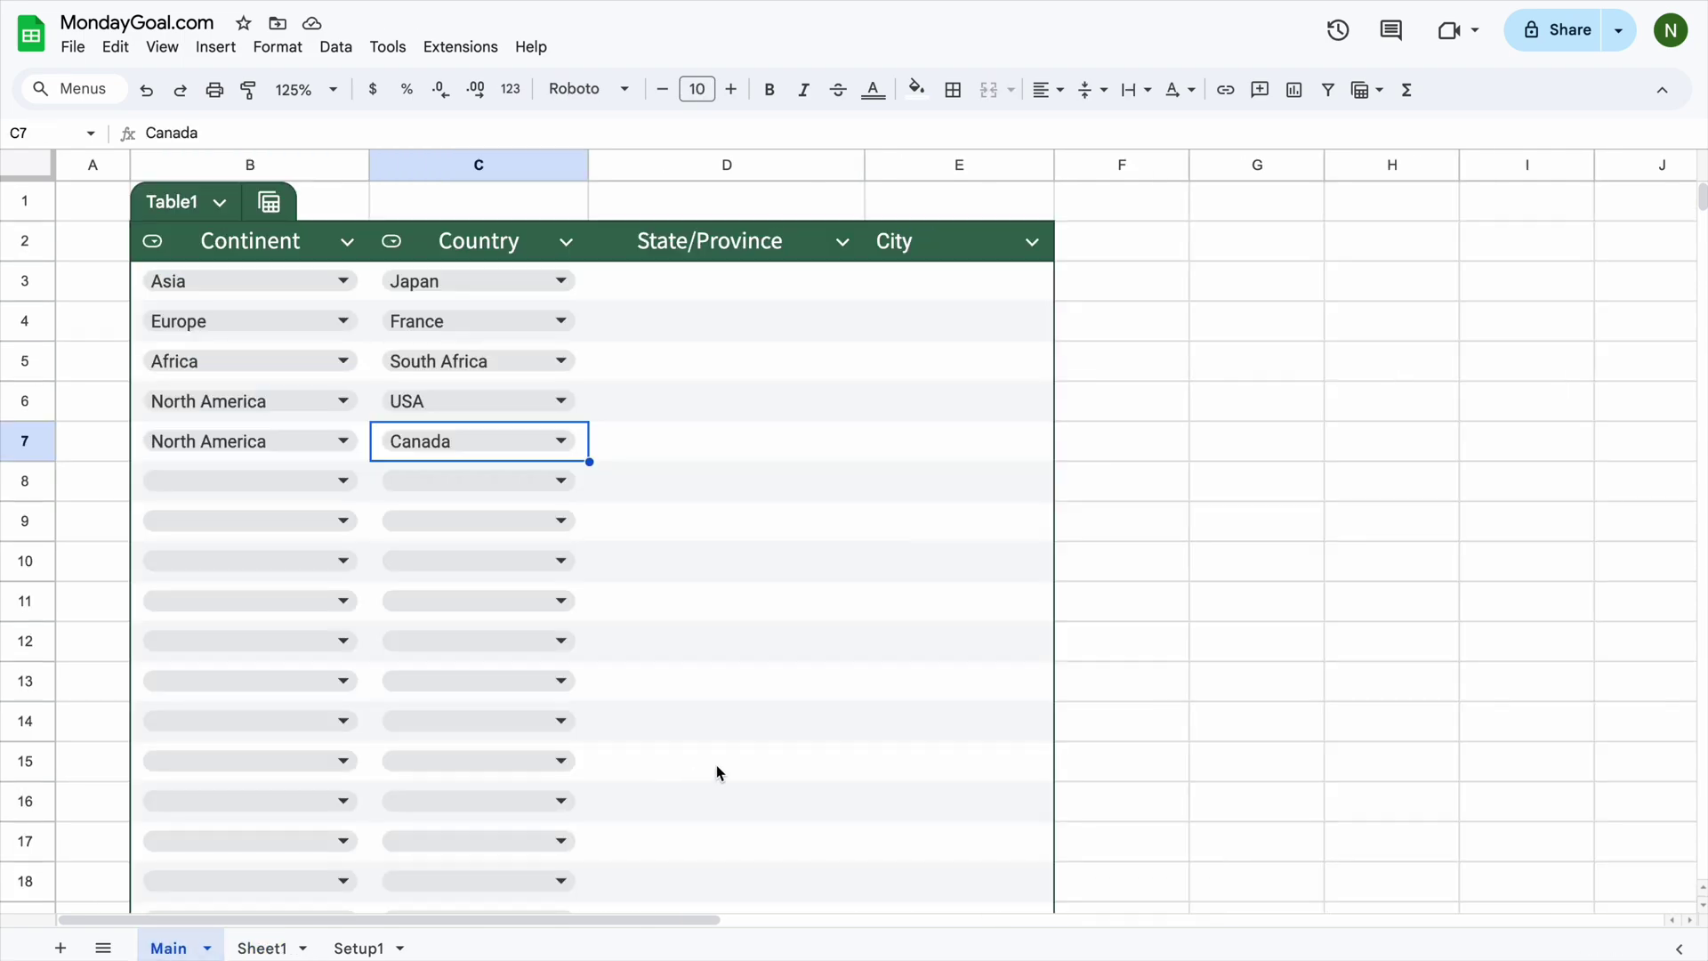
left_click(61, 948)
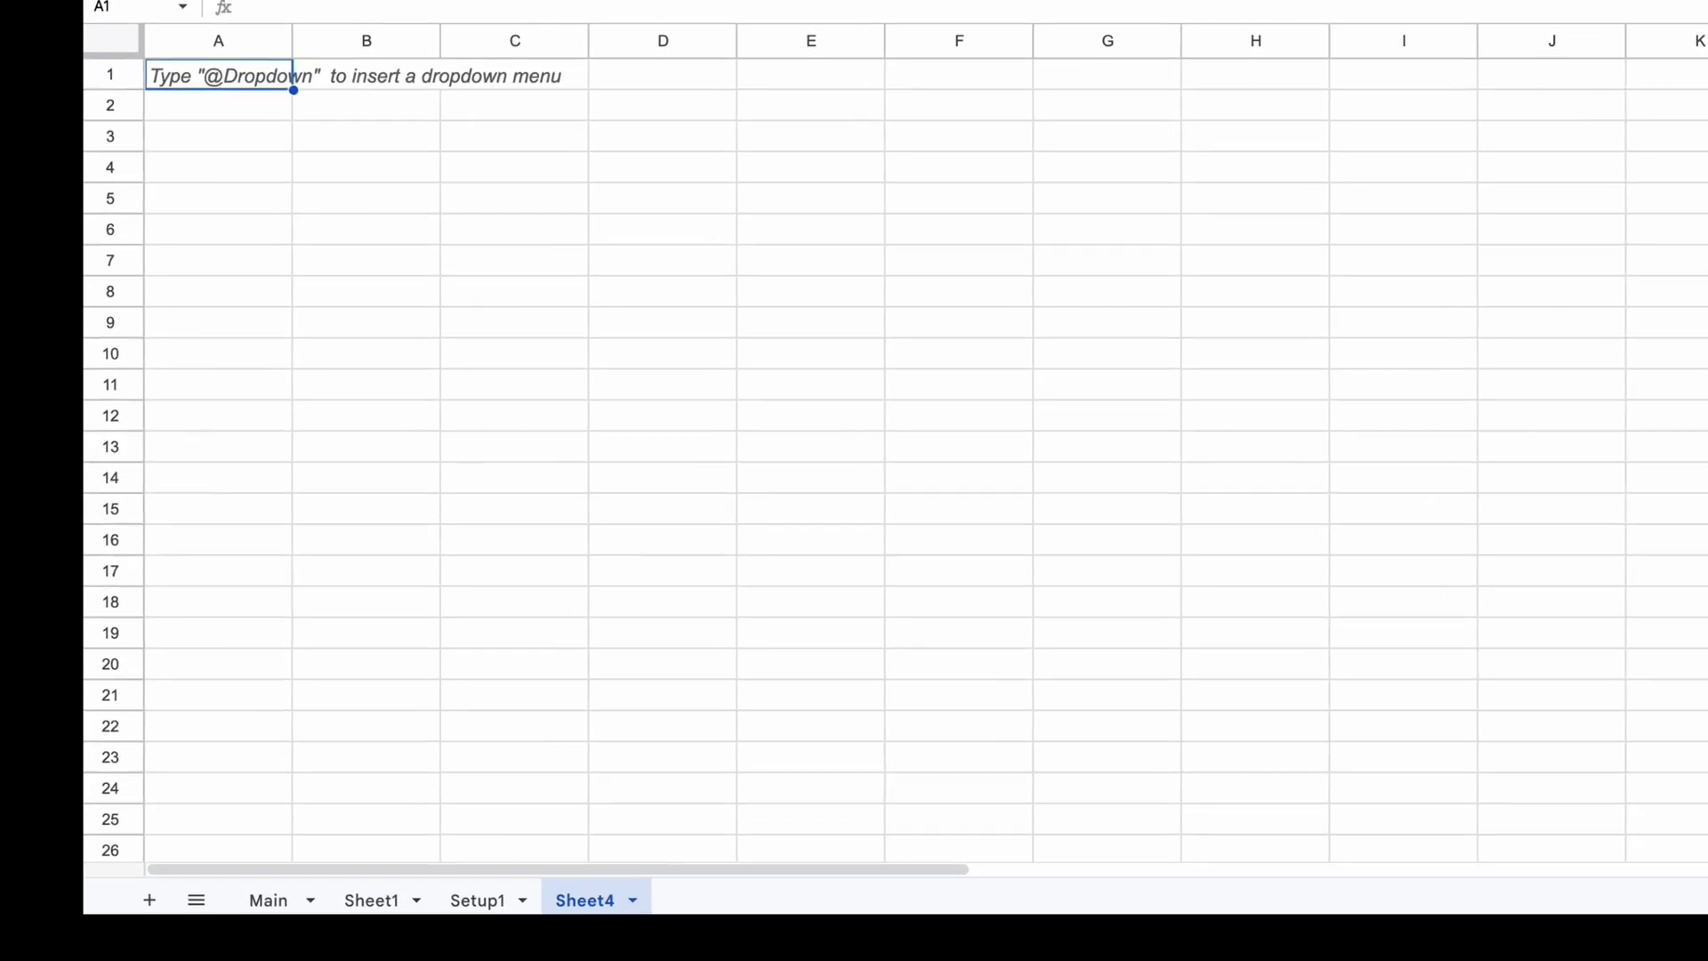
left_click(500, 947)
left_click(636, 627)
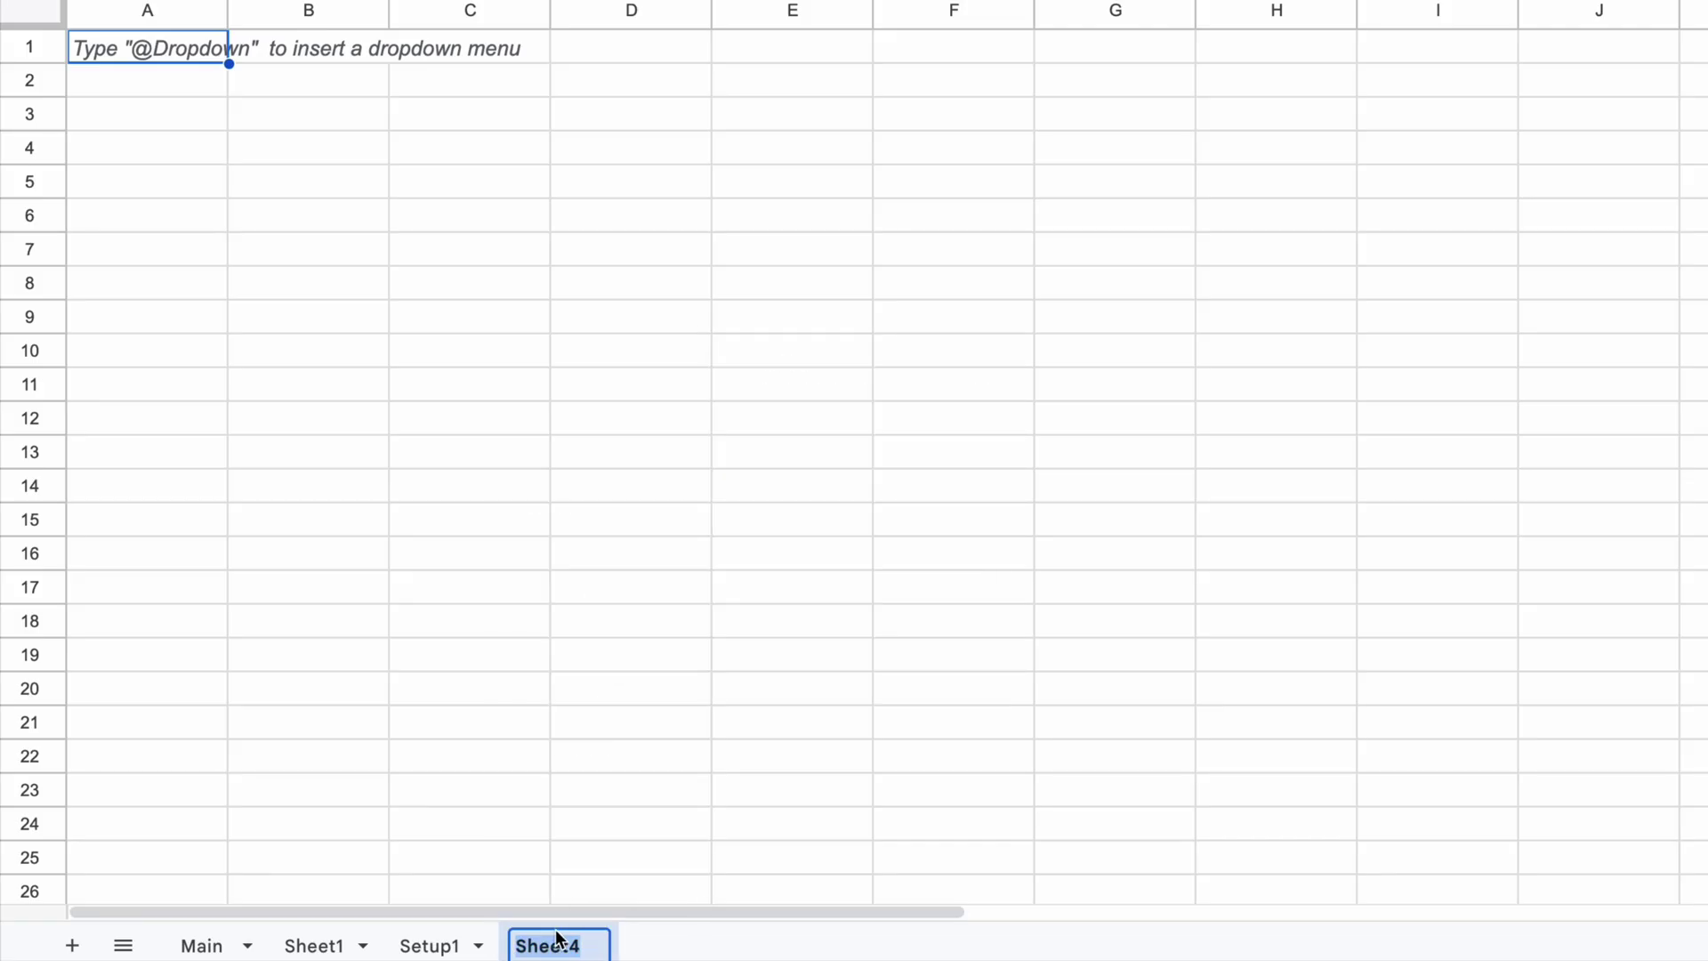
type("Setup2")
key("Return")
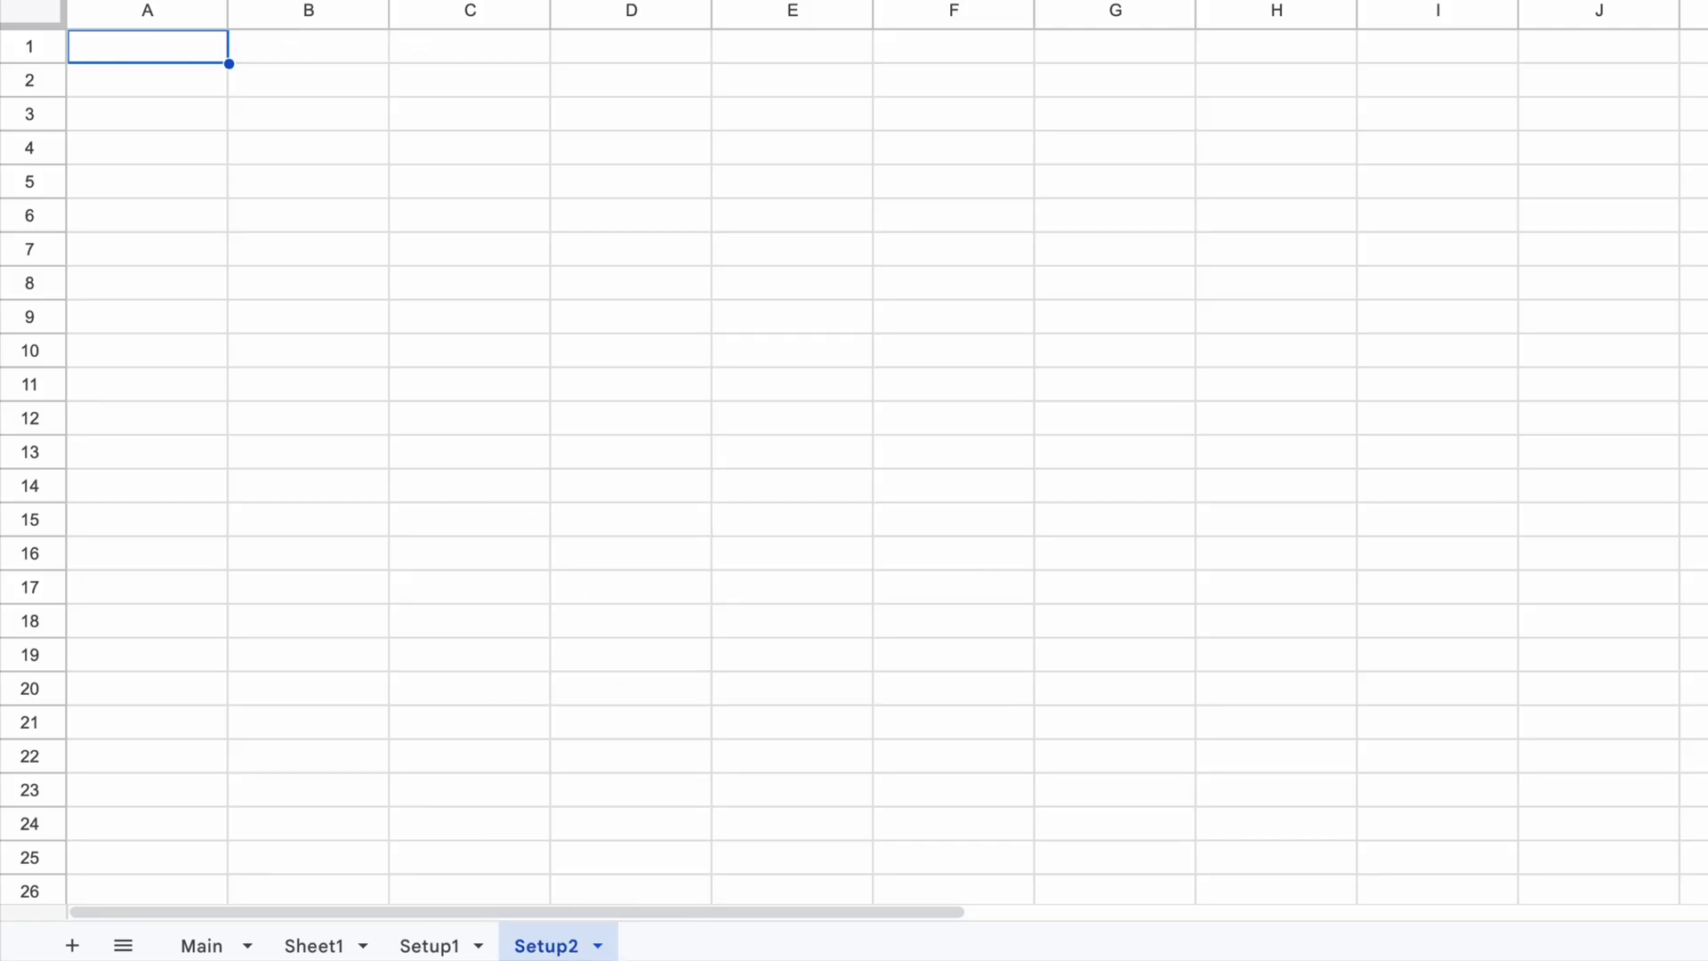
Step: Add another new sheet and rename it Setup3
left_click(71, 945)
left_click(716, 945)
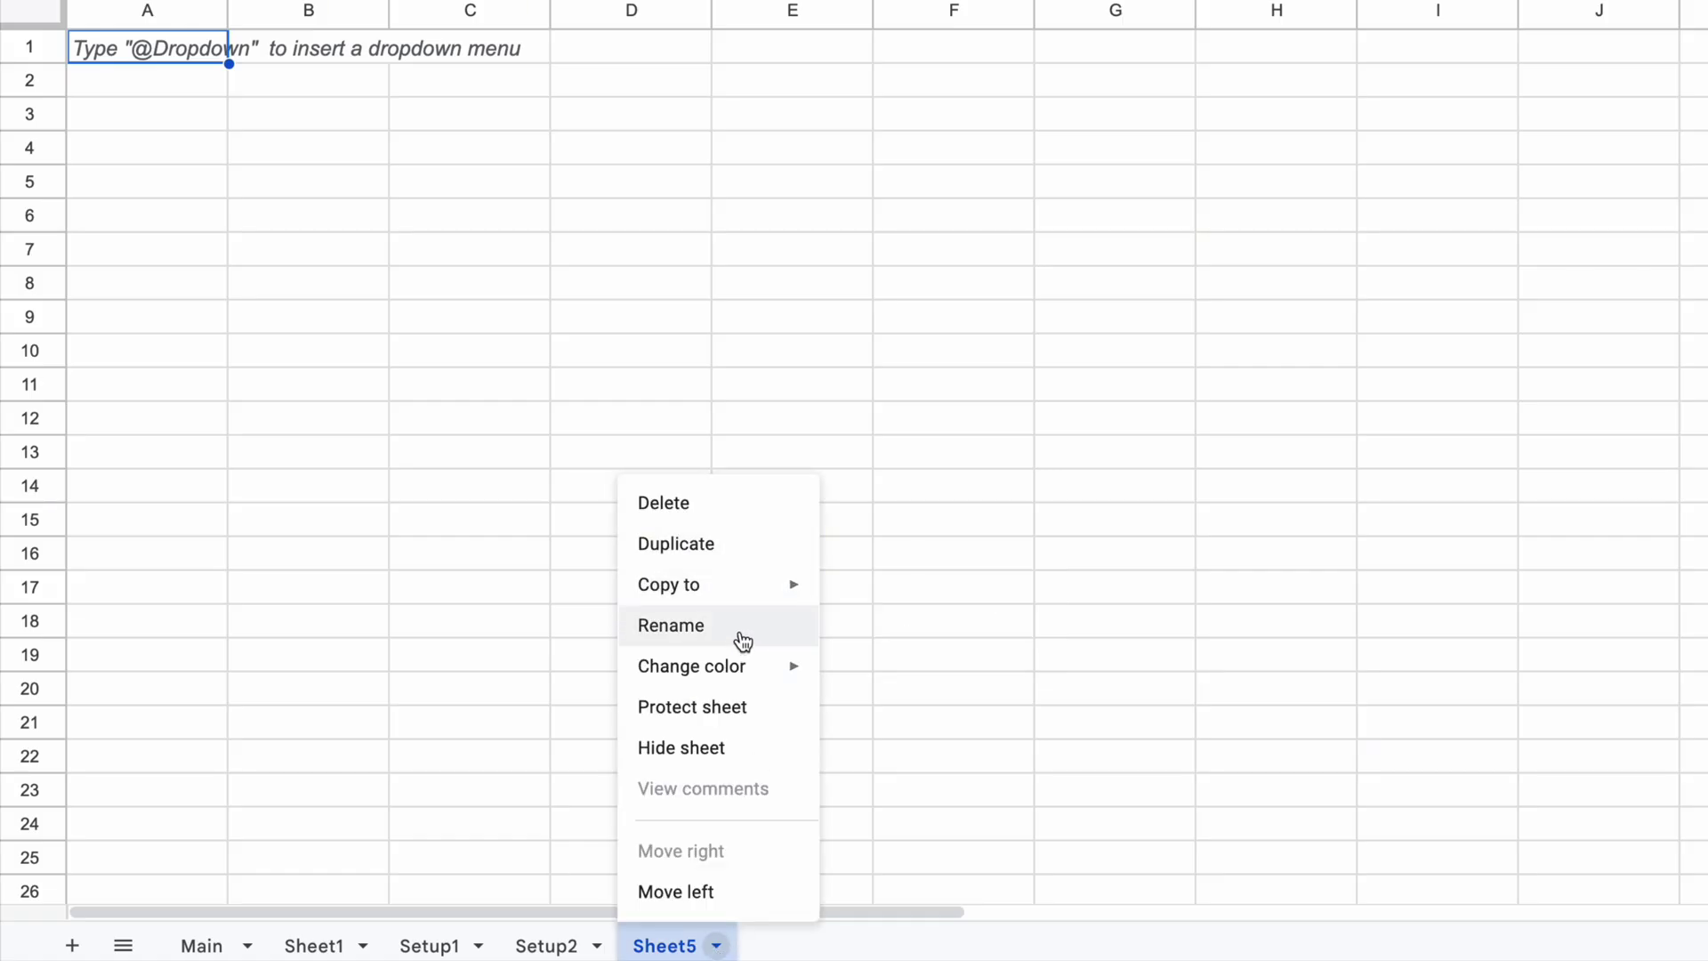
left_click(743, 628)
type("Setup3")
key("Return")
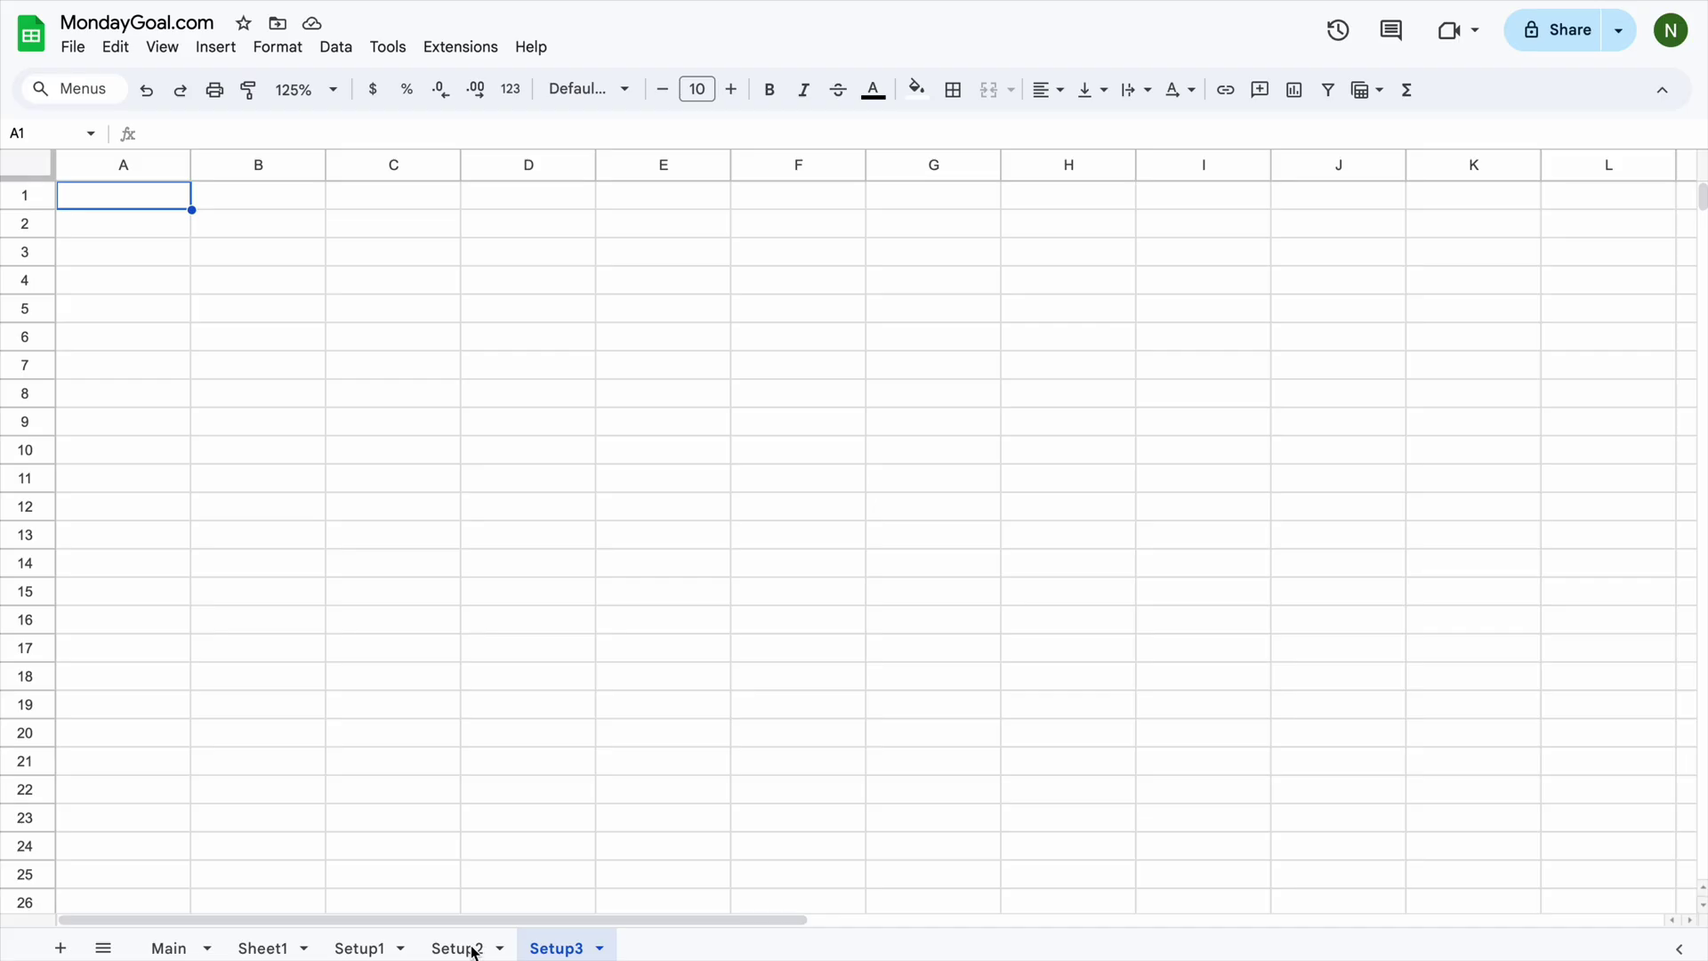
Step: Enter =ARRAYFORMULA('Main '!C3:C) in cell A1 of Setup2 to pull in the Country column from Main
left_click(467, 948)
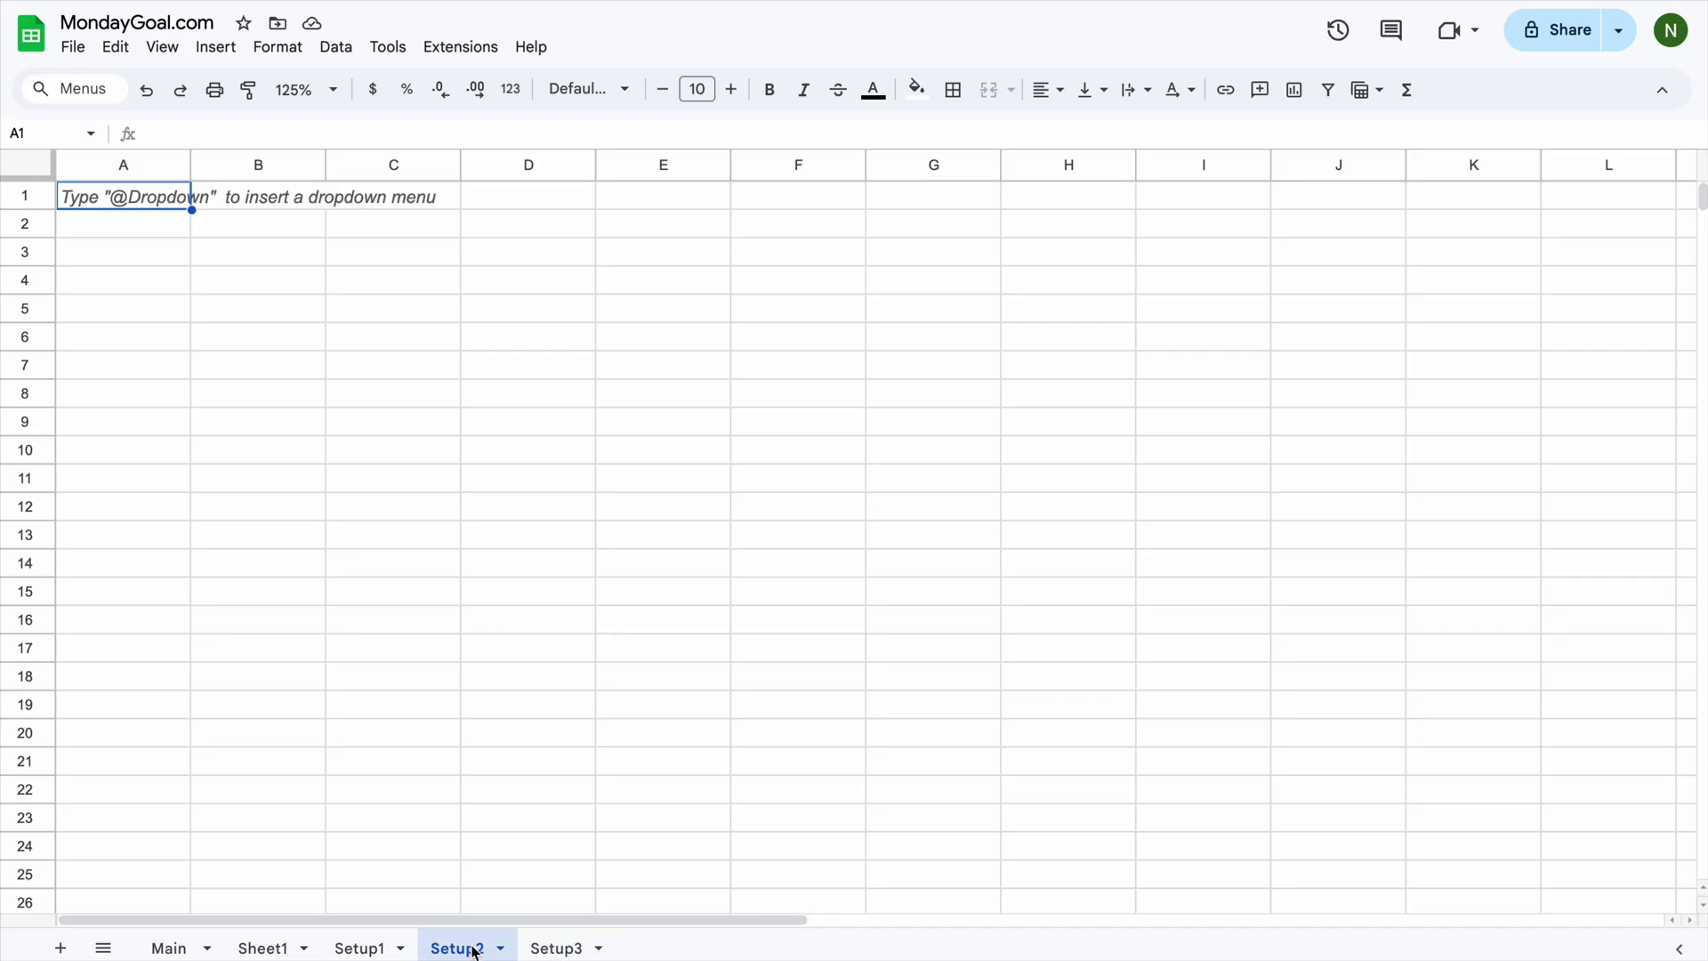
left_click(199, 132)
type("=array")
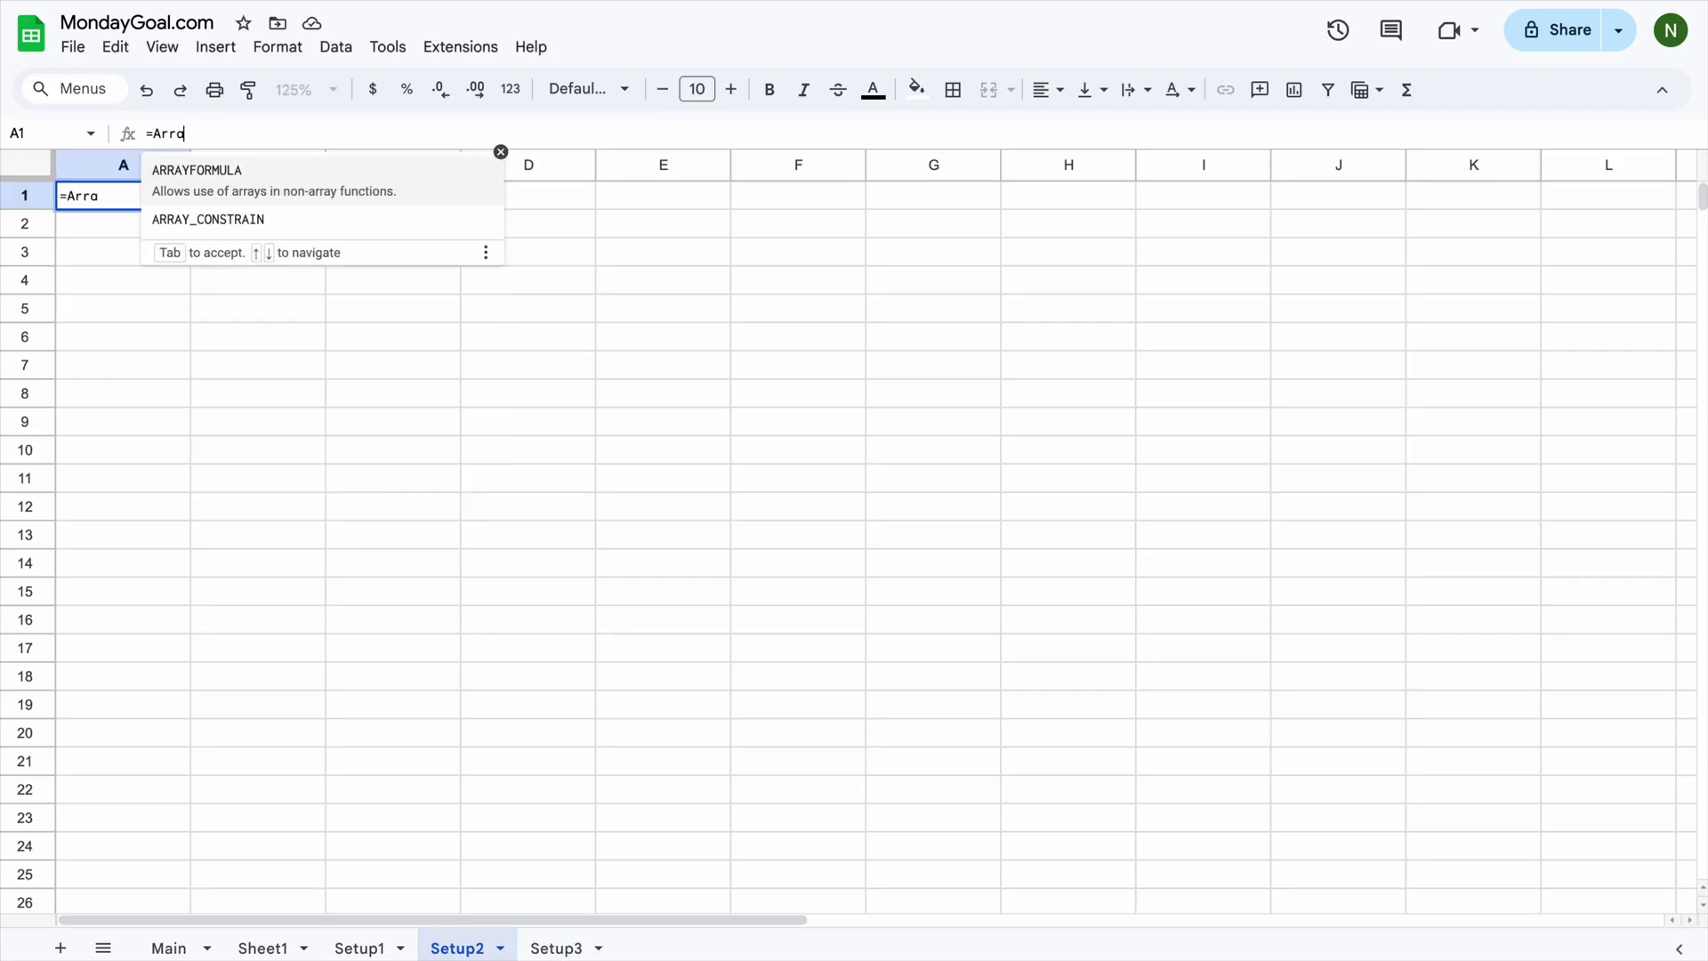
key("Tab")
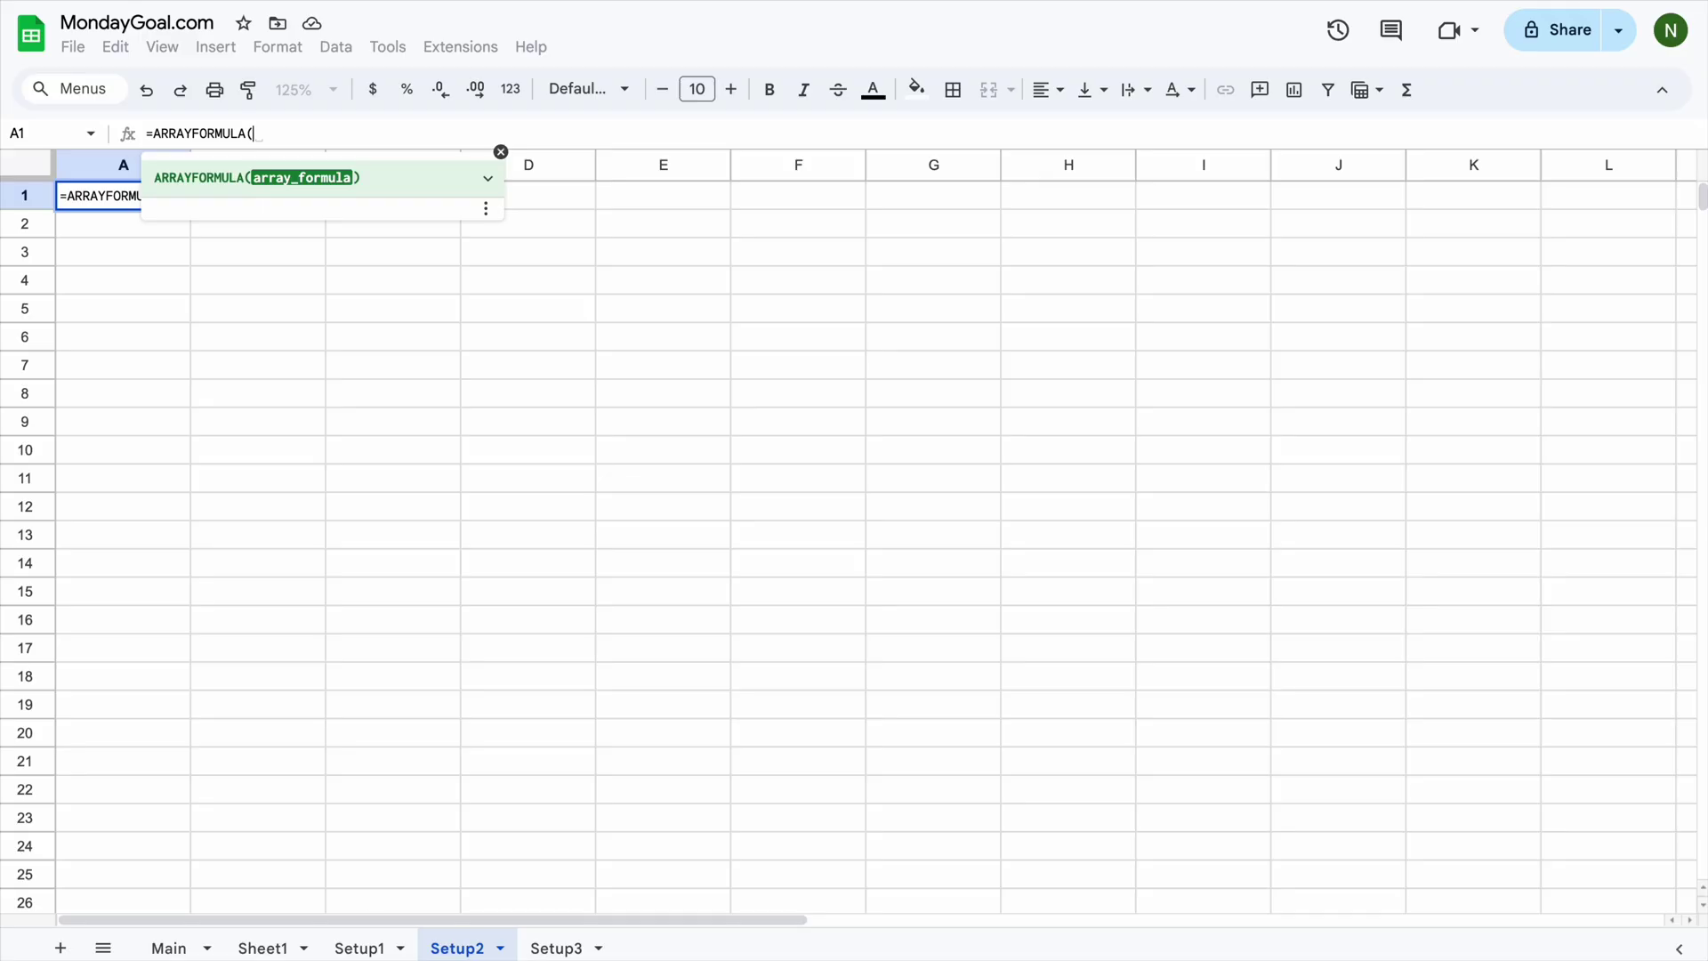
left_click(169, 948)
left_click(463, 281)
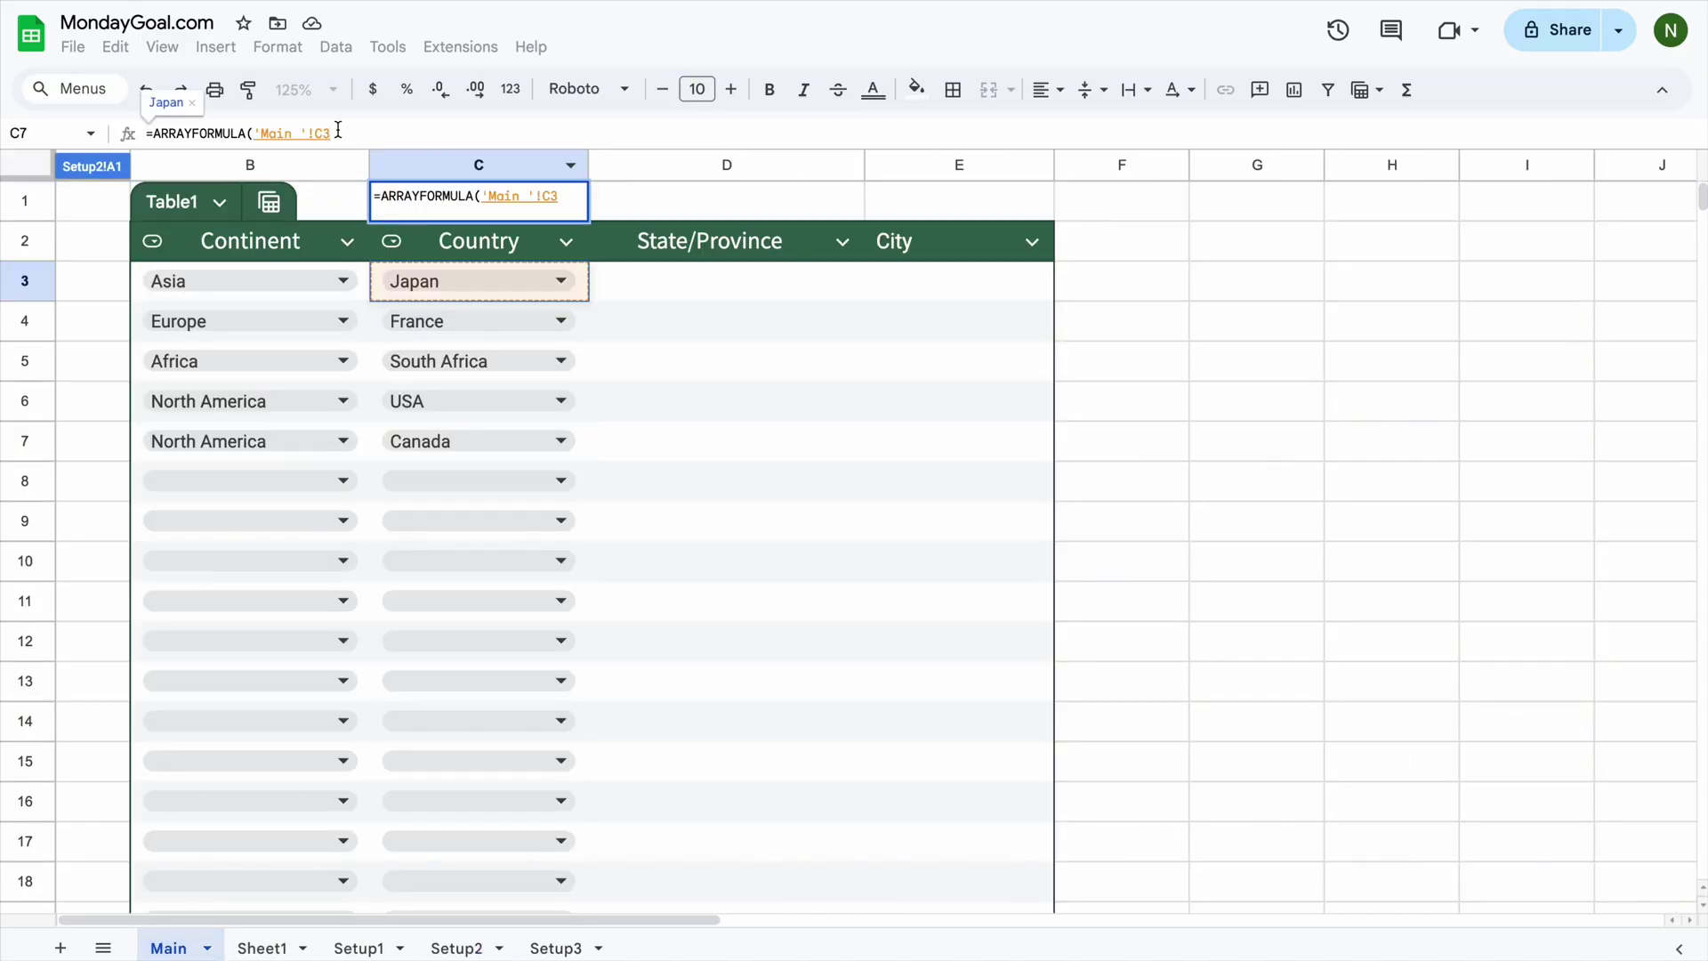
type(":C")
key("Return")
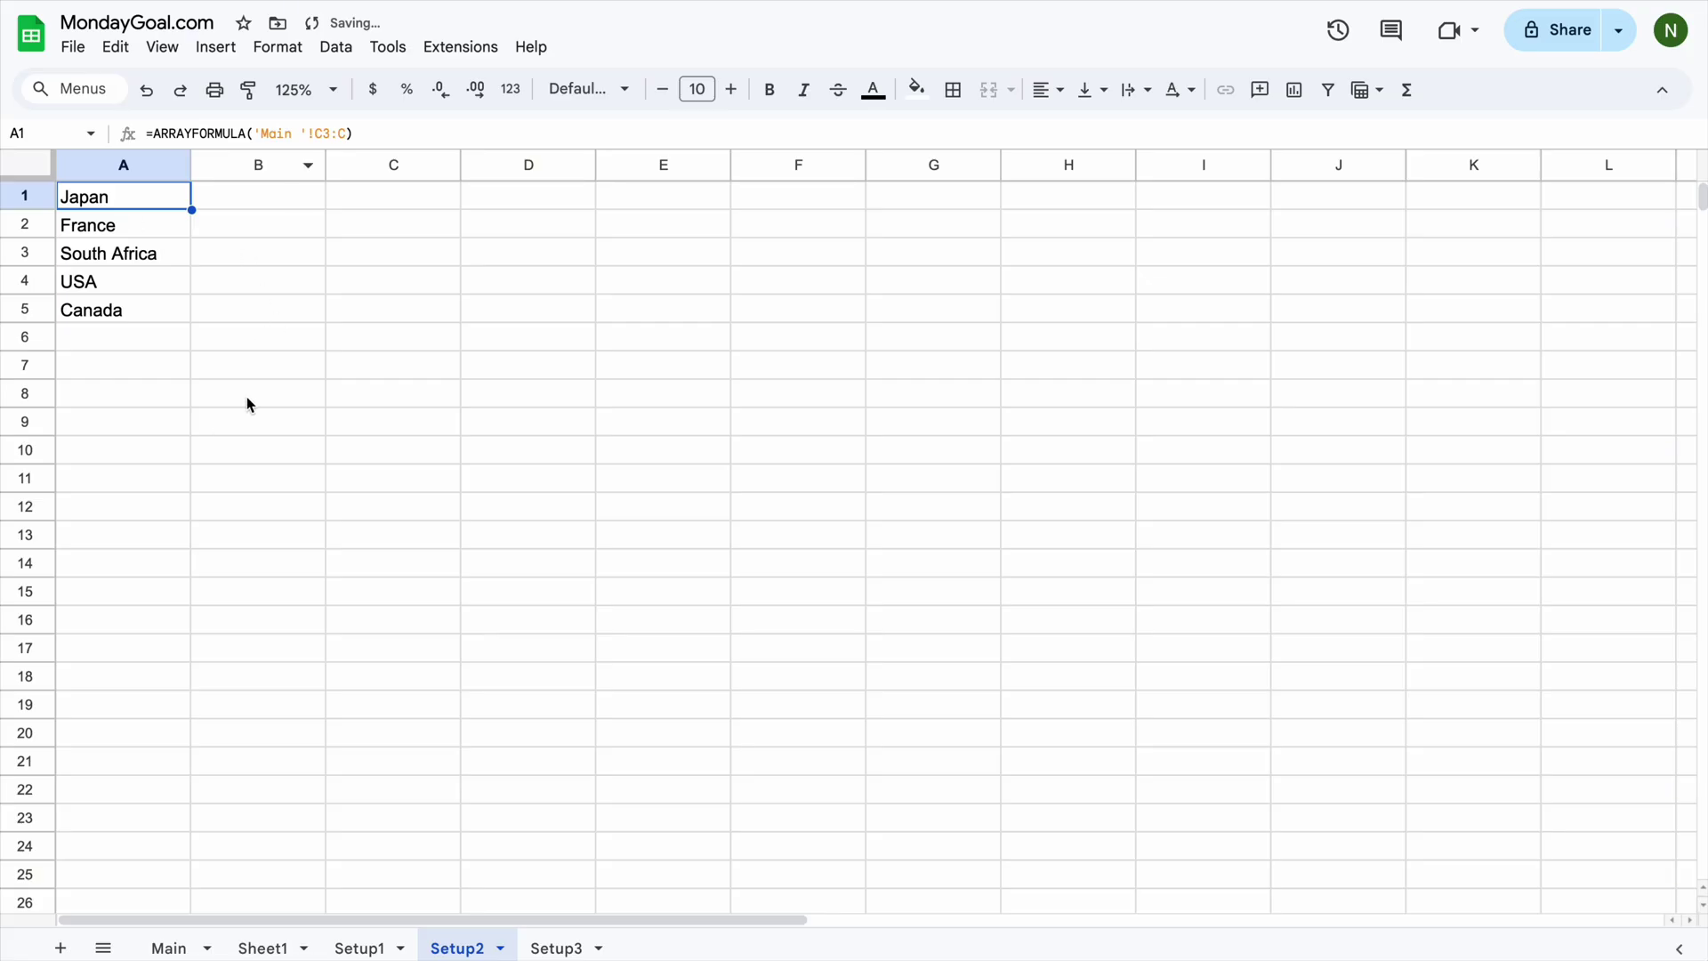
Step: Copy the BYROW formula from cell B1 of Setup1 into cell B1 of Setup2
left_click(286, 211)
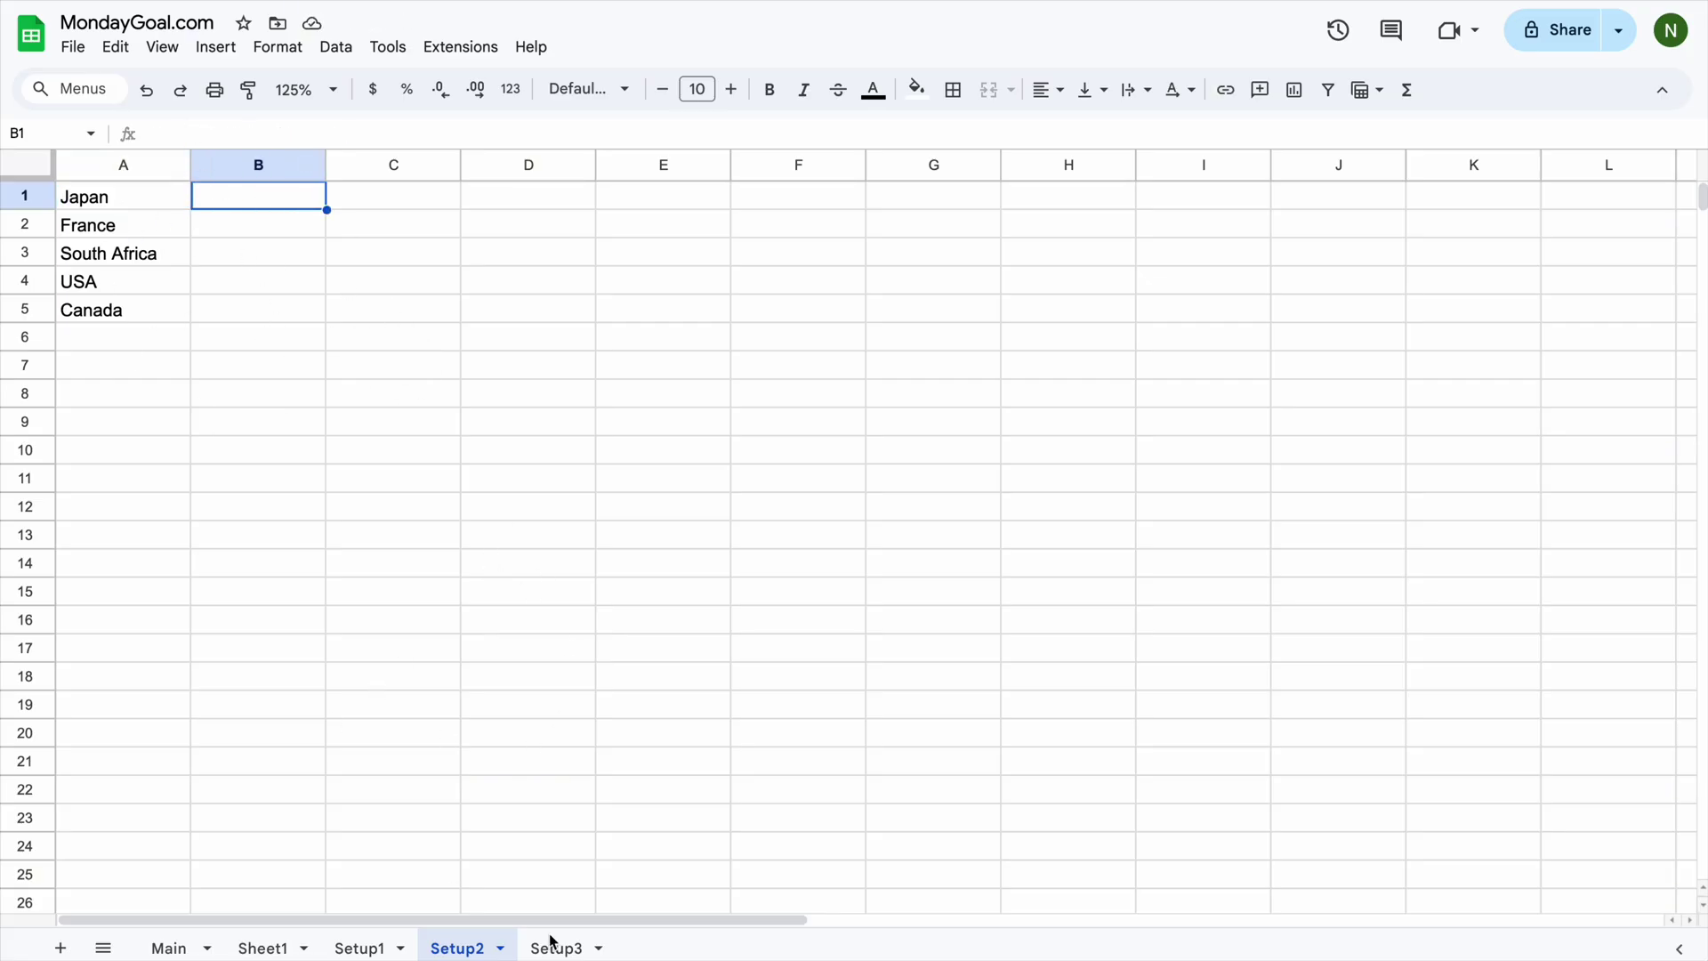
left_click(362, 950)
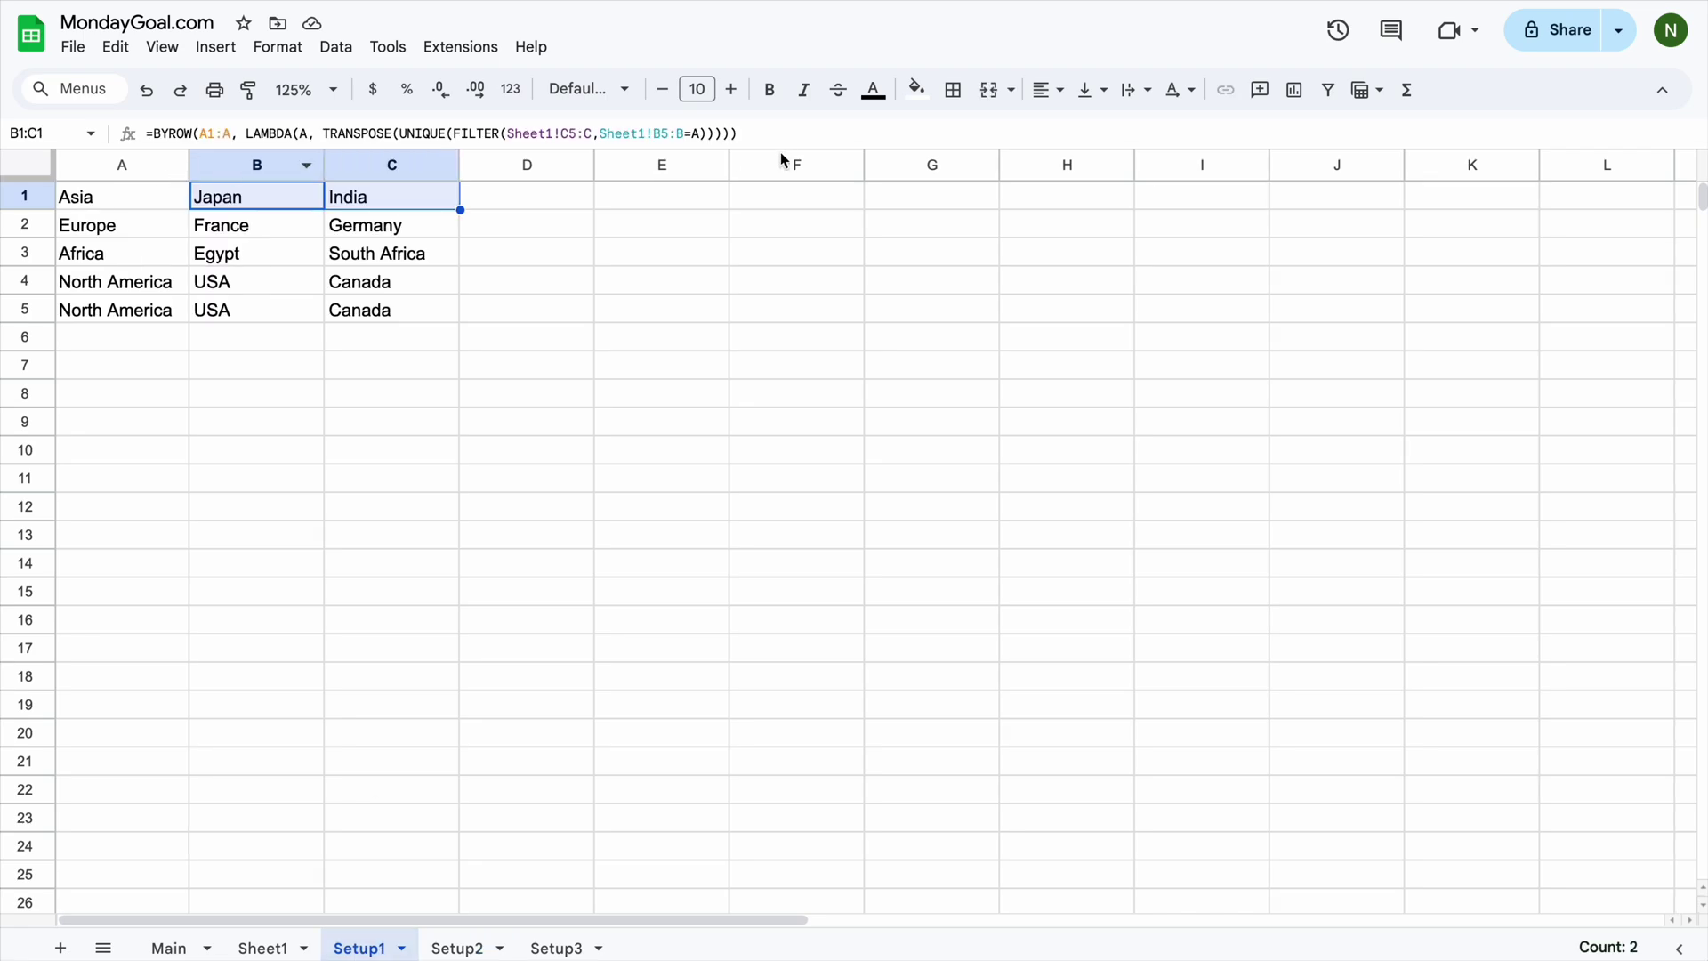
left_click(759, 125)
key("ctrl+a")
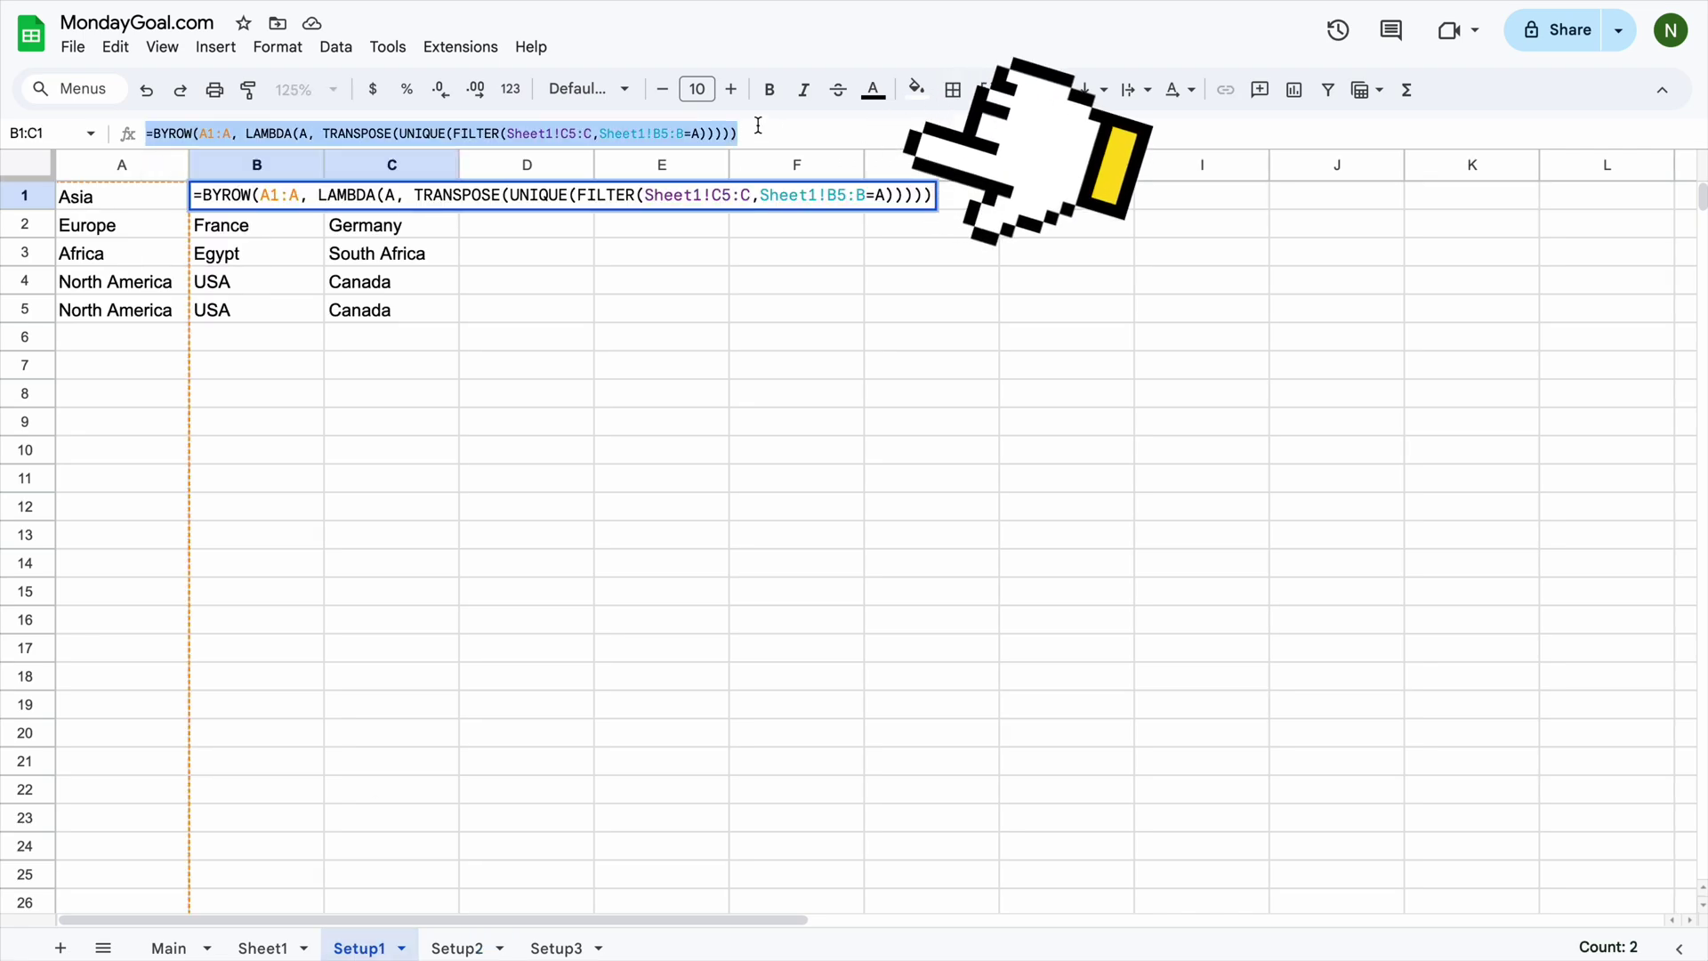
key("ctrl+c")
key("ctrl+shift+Page_Down")
left_click(255, 137)
key("ctrl+v")
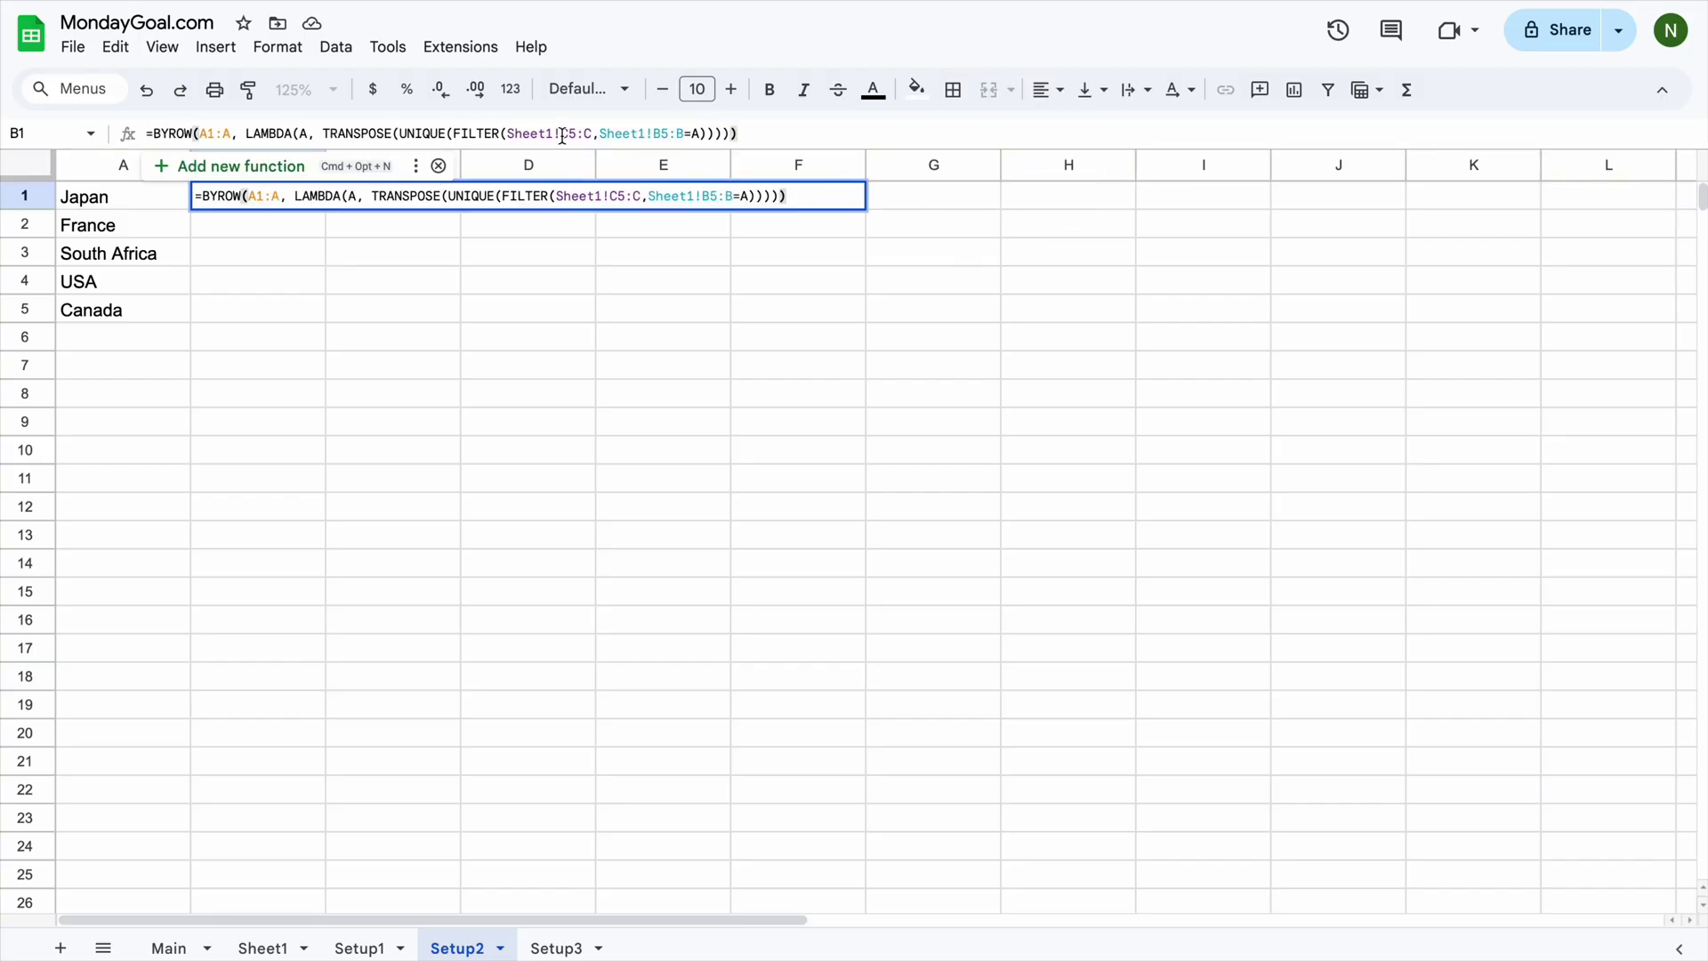
left_click(248, 948)
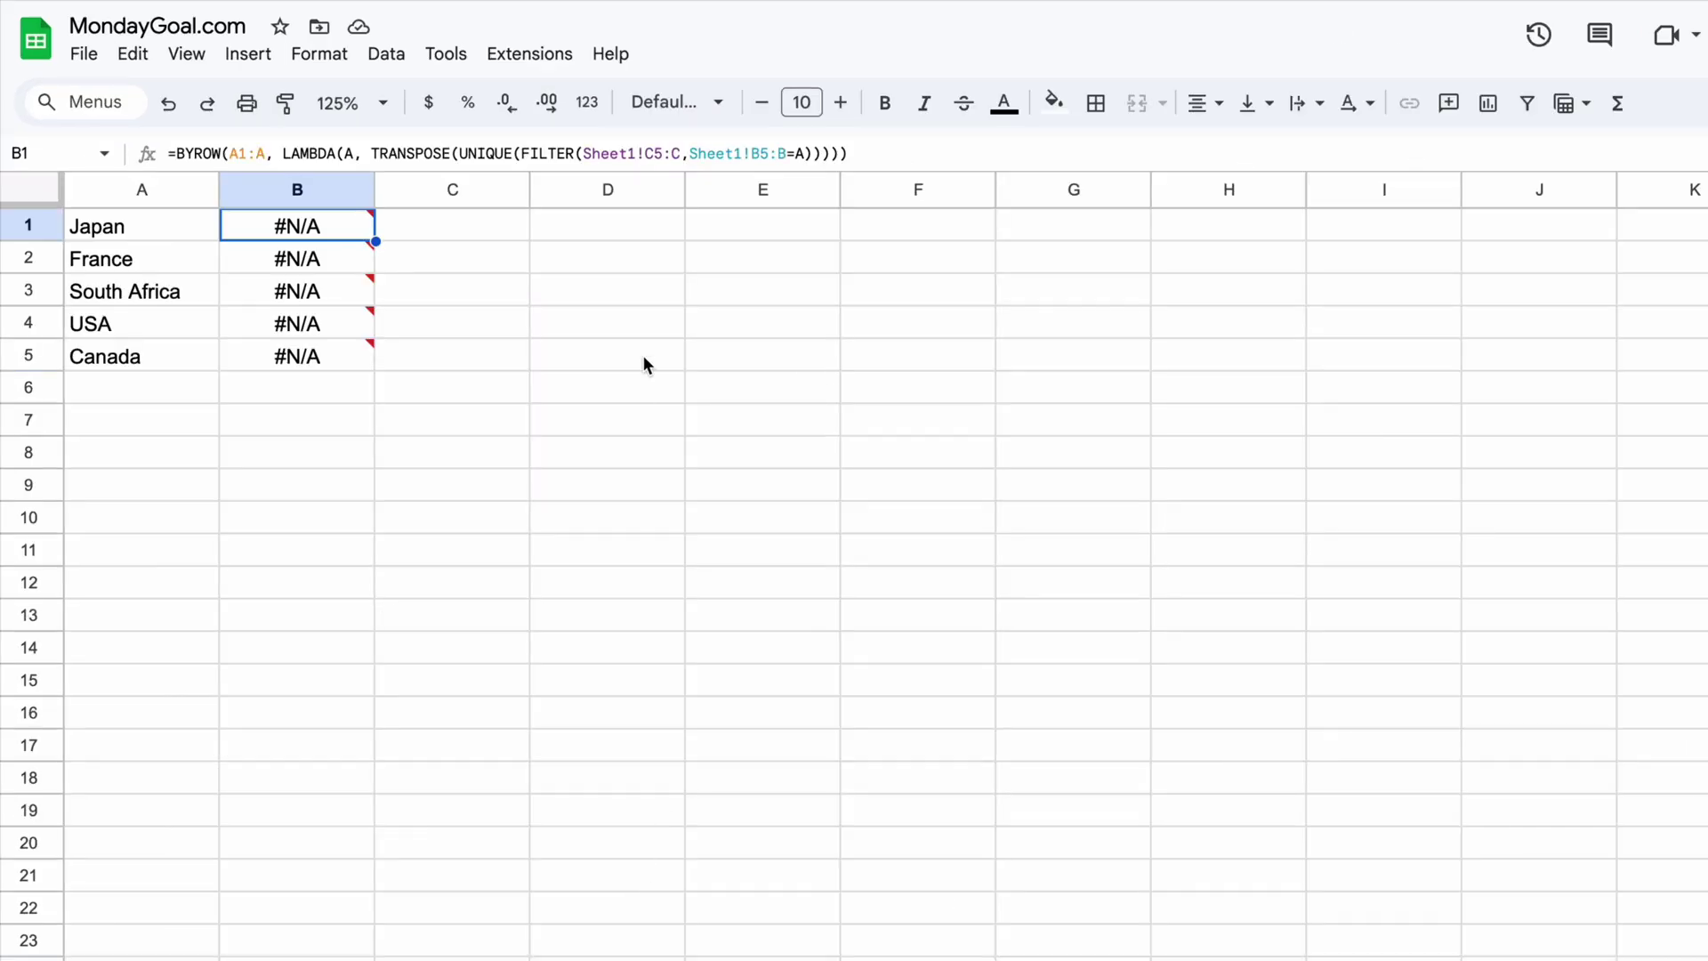
Step: Change the FILTER range in Setup2's cell B1 formula to Sheet1!D5:D
left_click(650, 153)
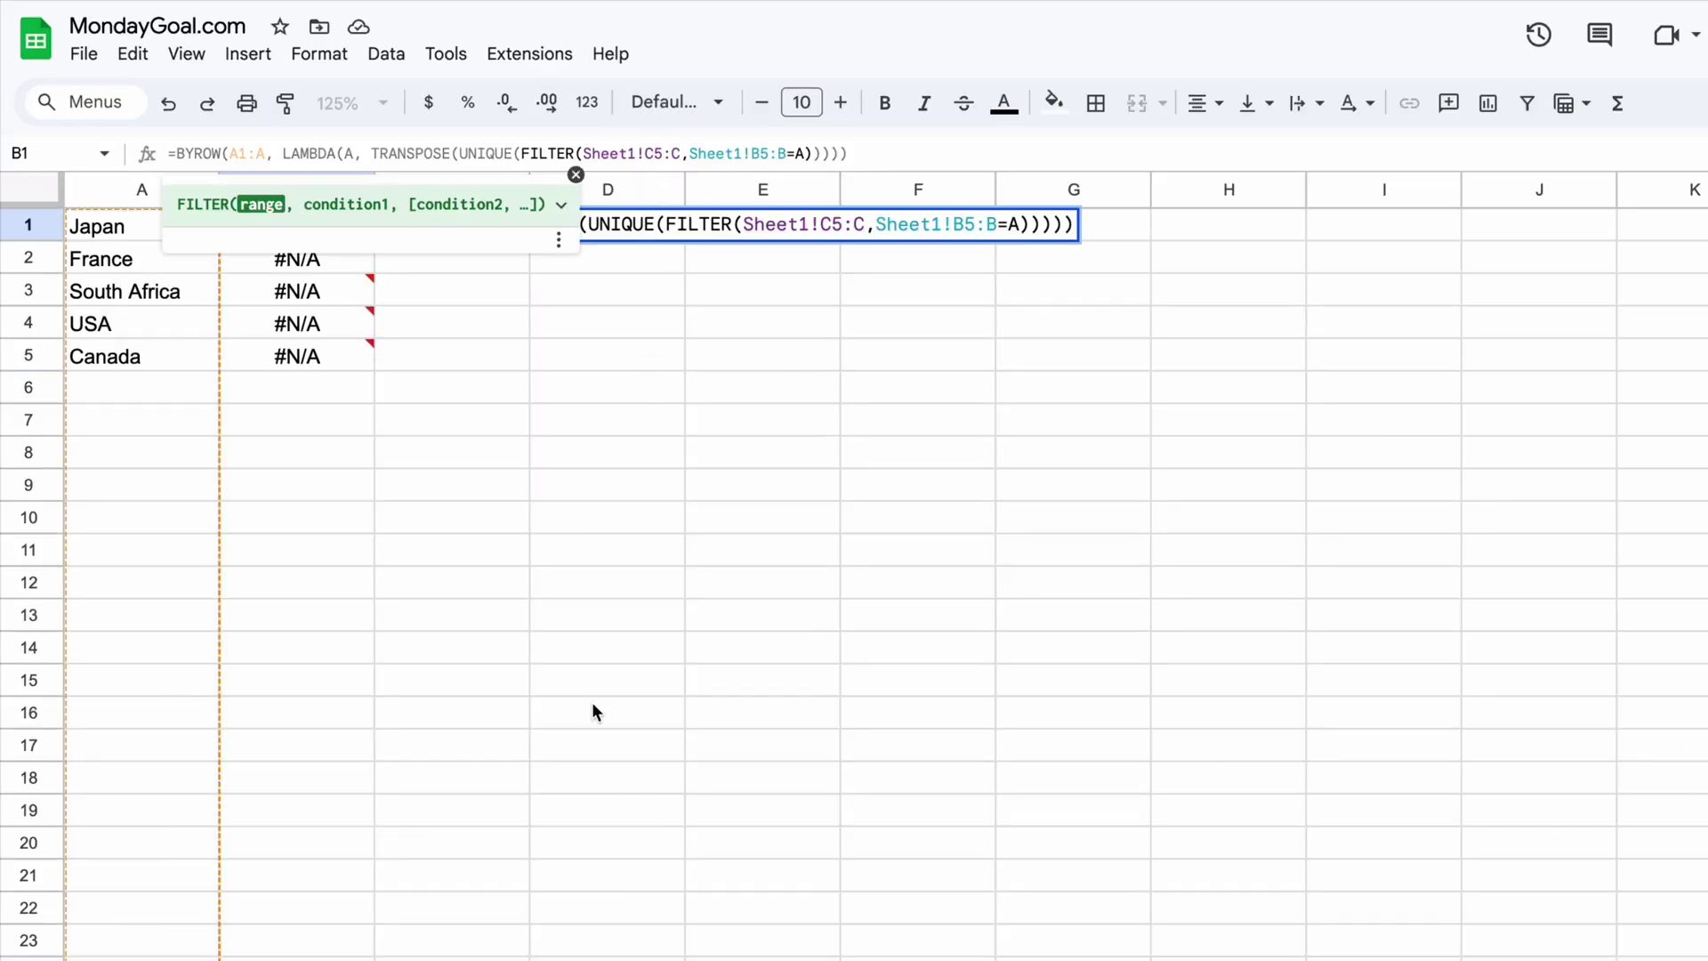
key("BackSpace")
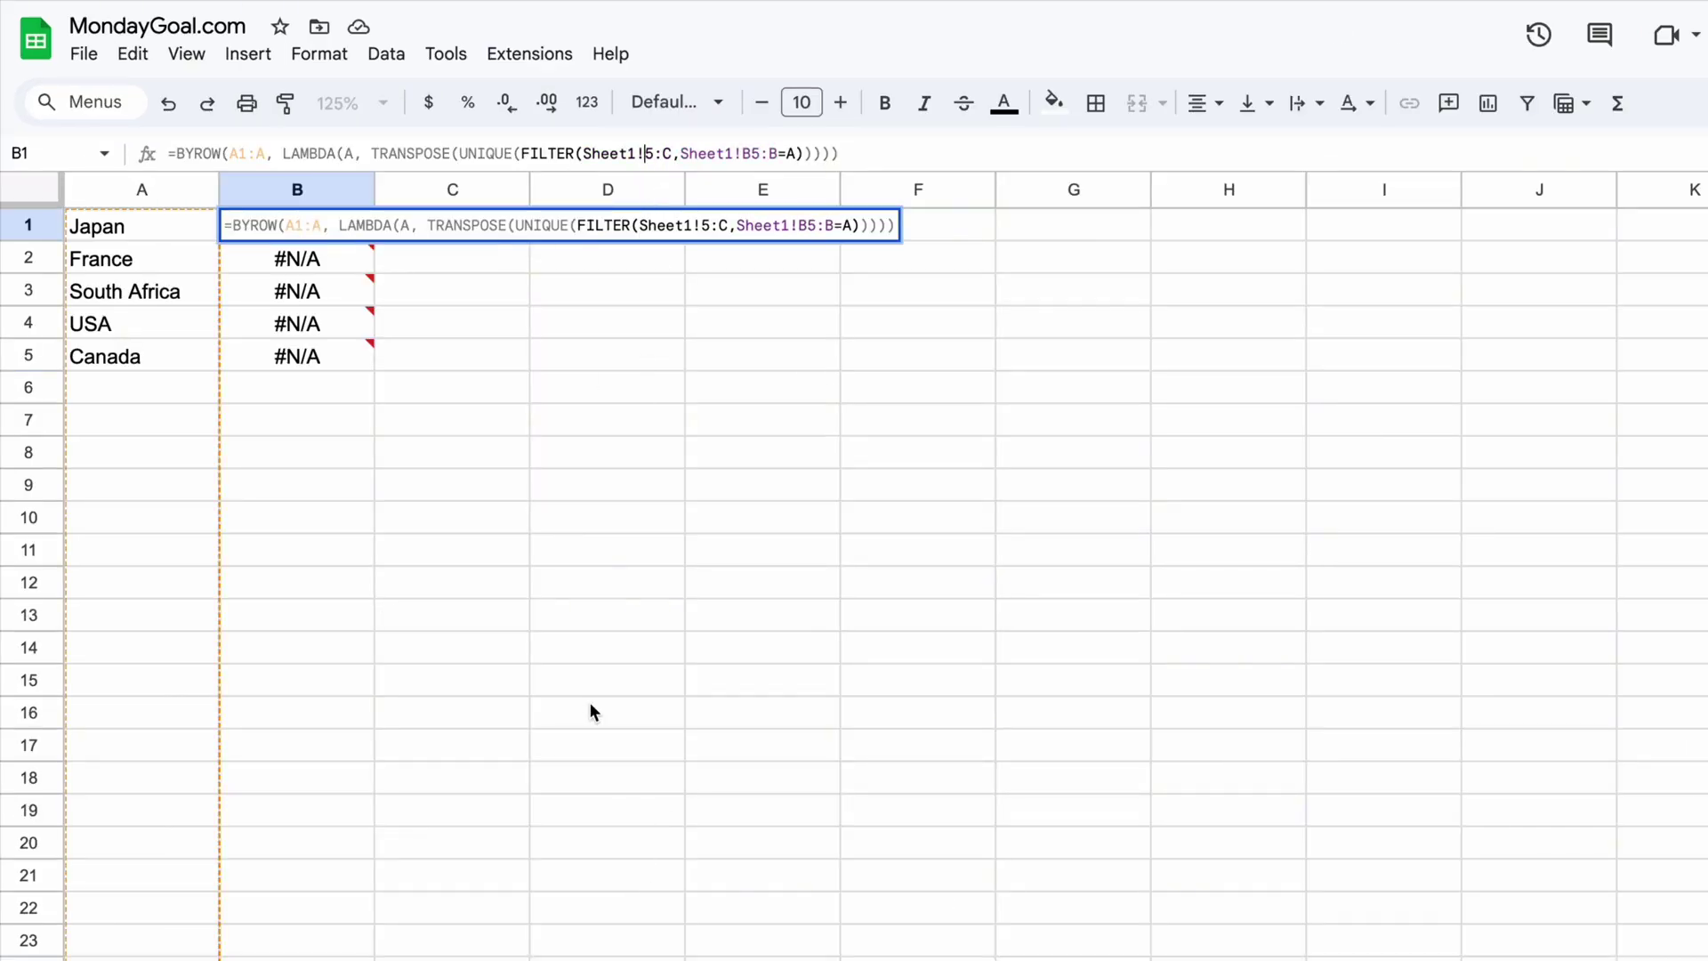
type("D")
double_click(714, 153)
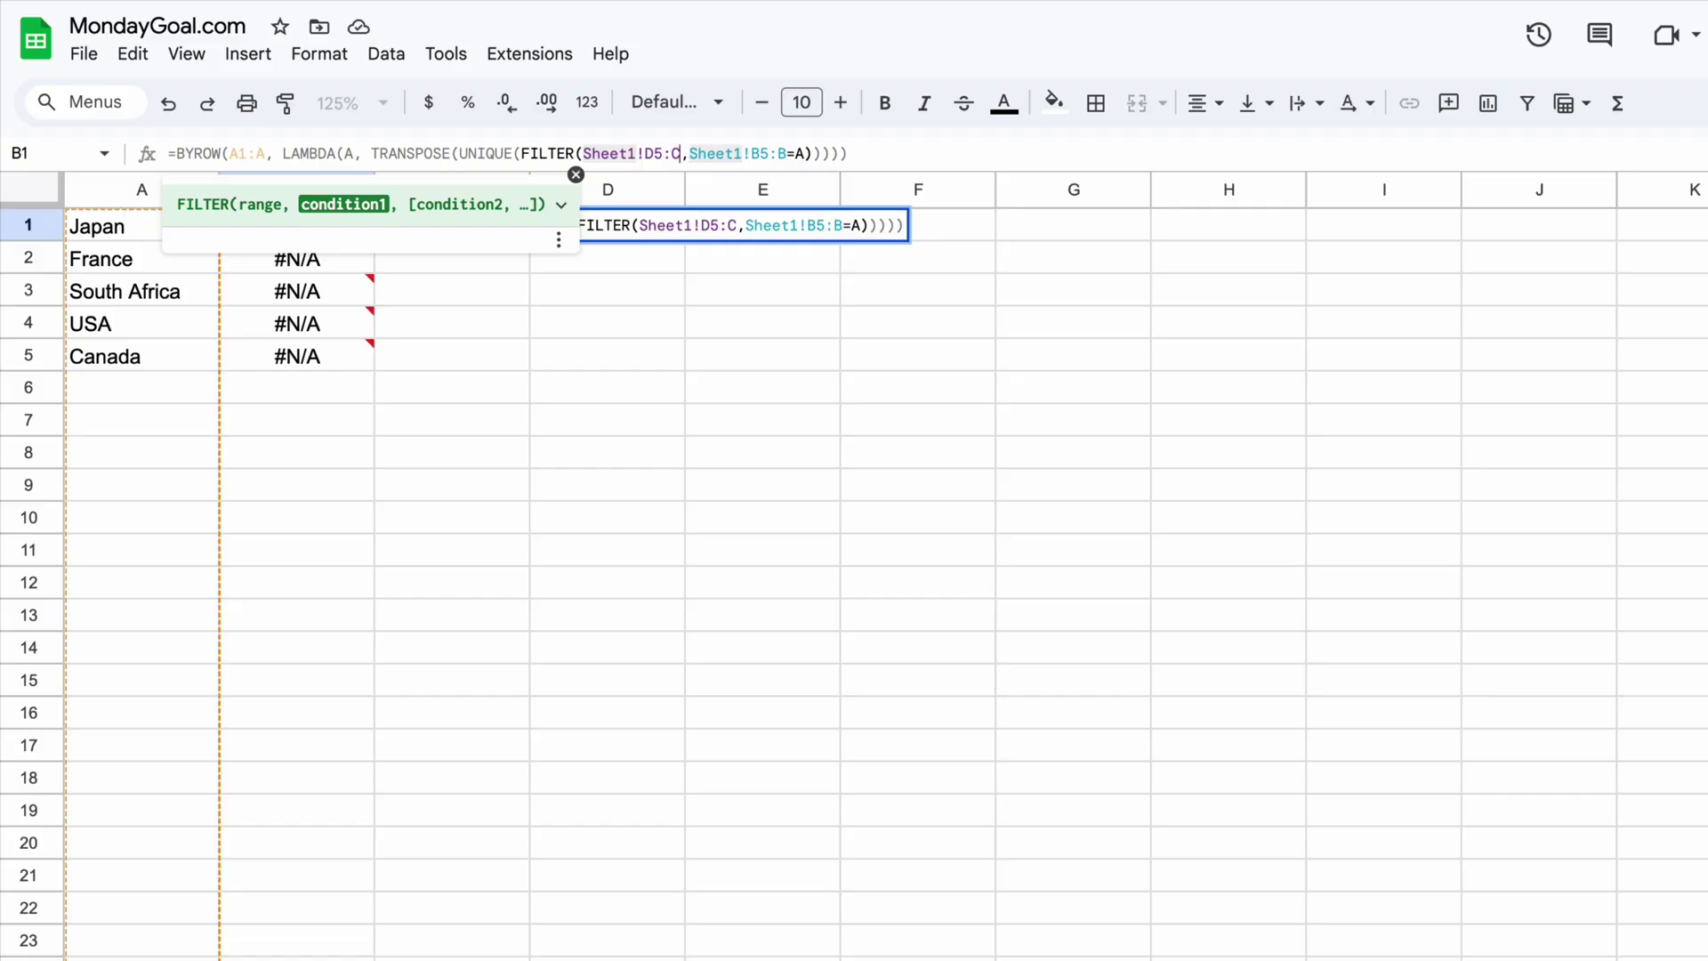
key("BackSpace")
type("D")
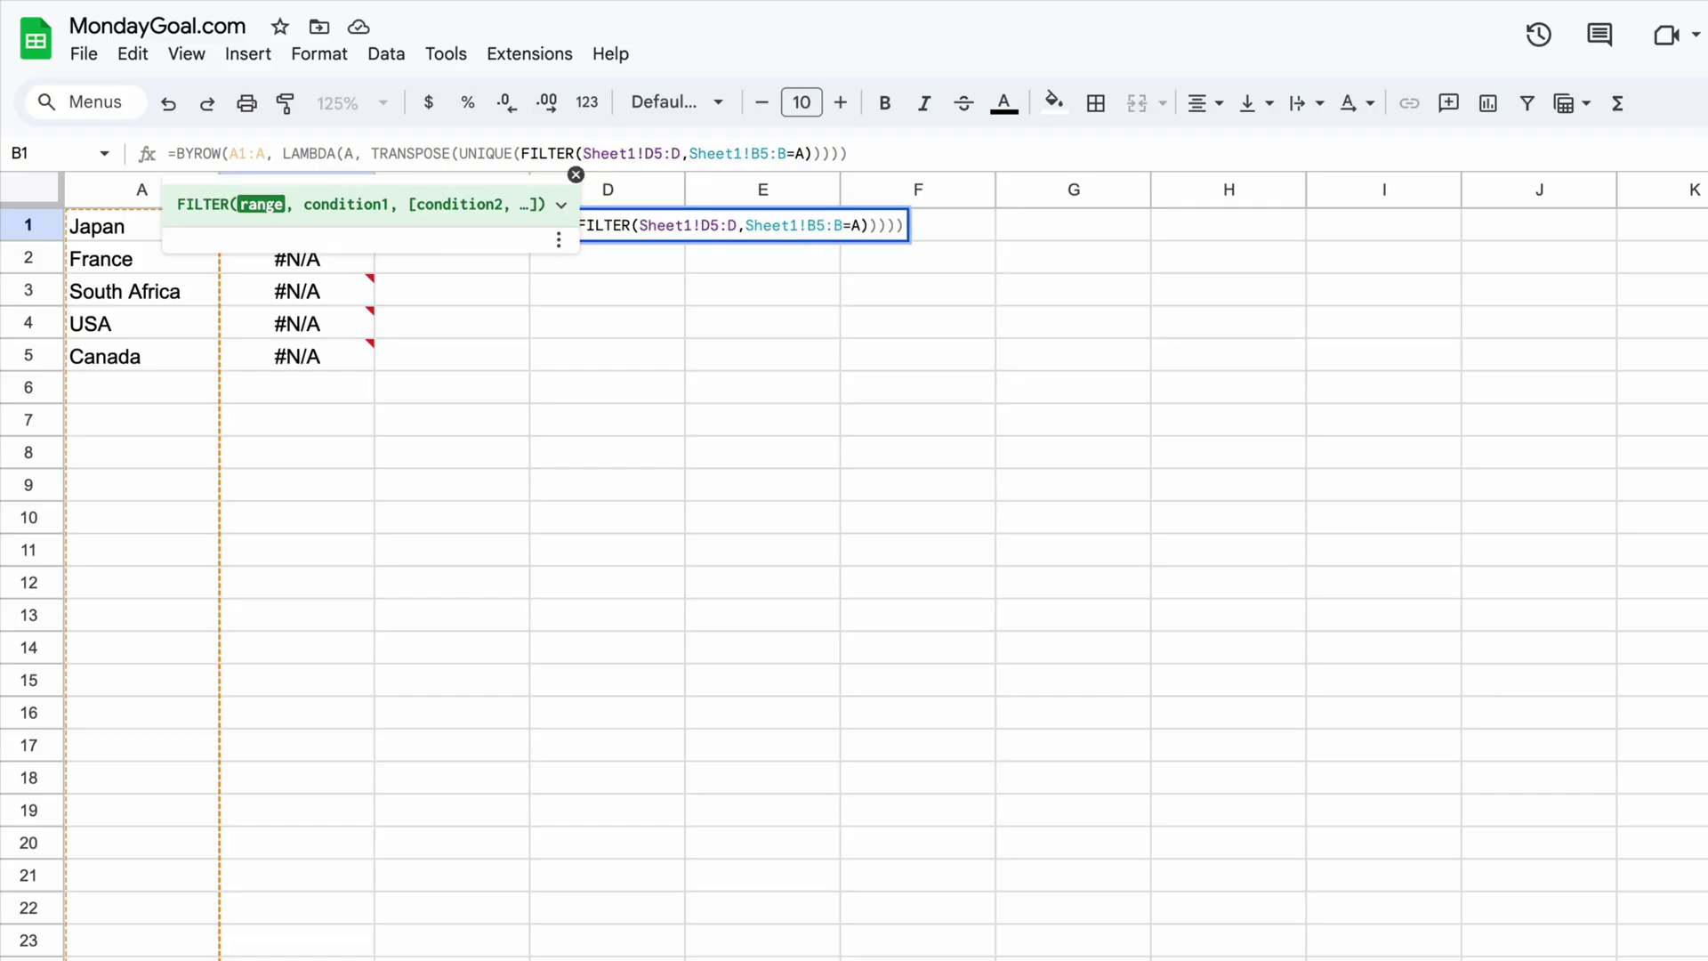
key("Escape")
Step: Change the FILTER condition in Setup2's B1 formula to Sheet1!C5:C=A and widen column C to fit its text
left_click(761, 154)
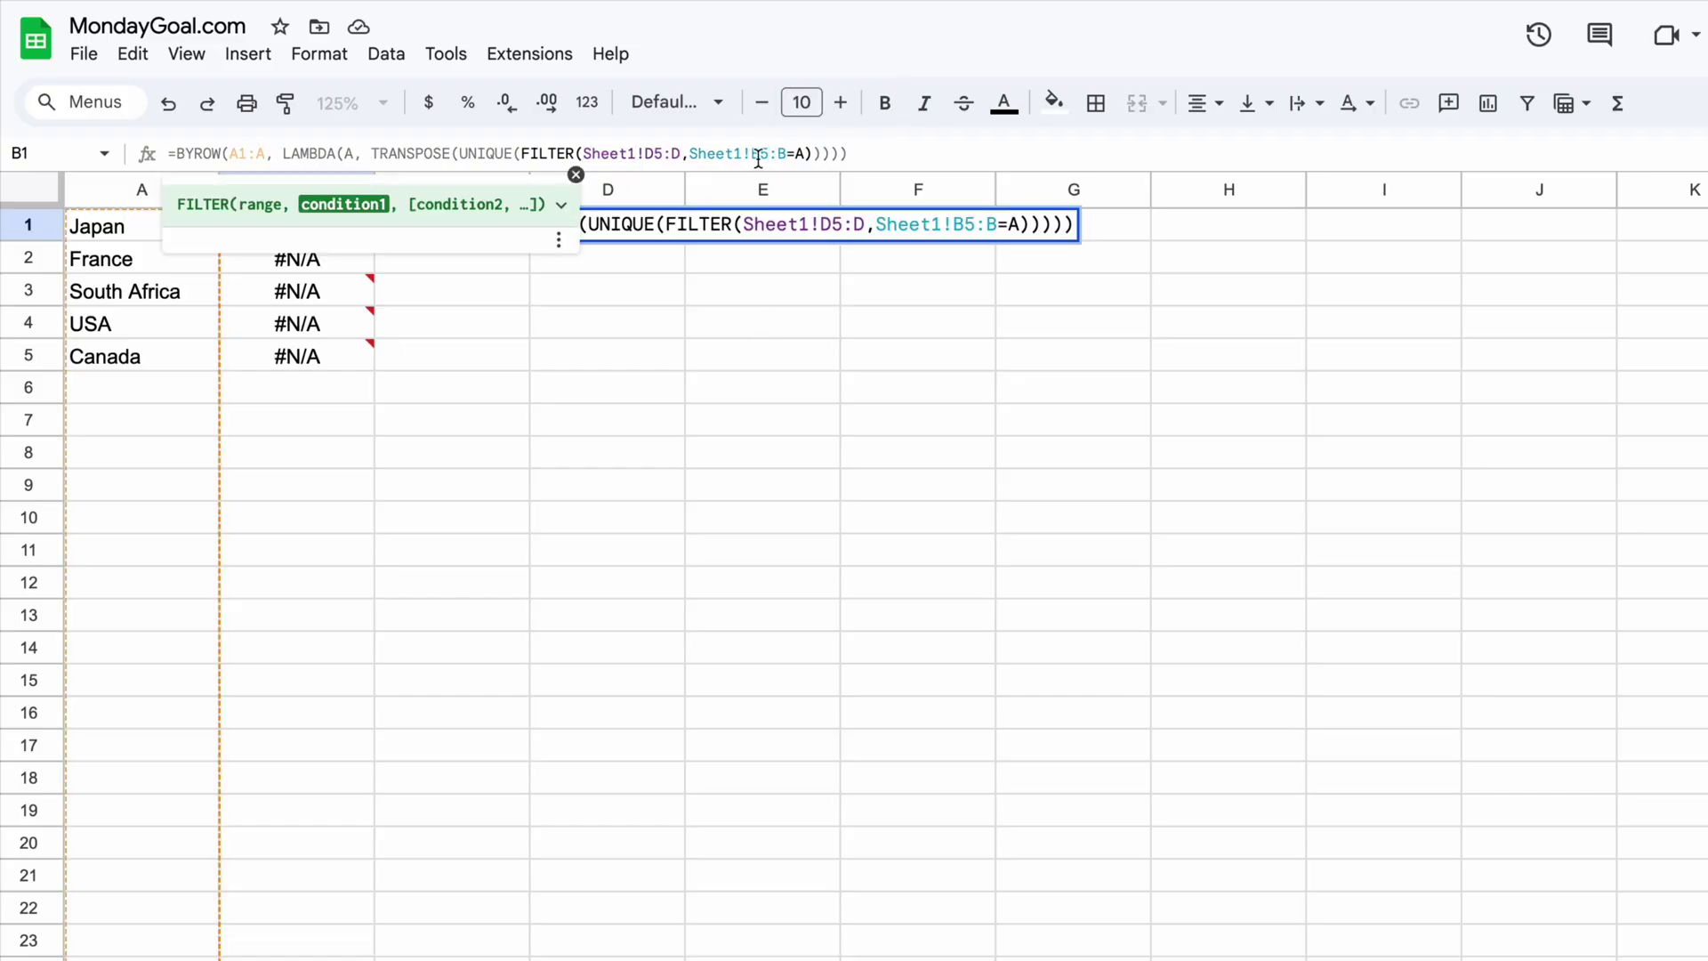
key("BackSpace")
type("C")
key("Right")
key("Right")
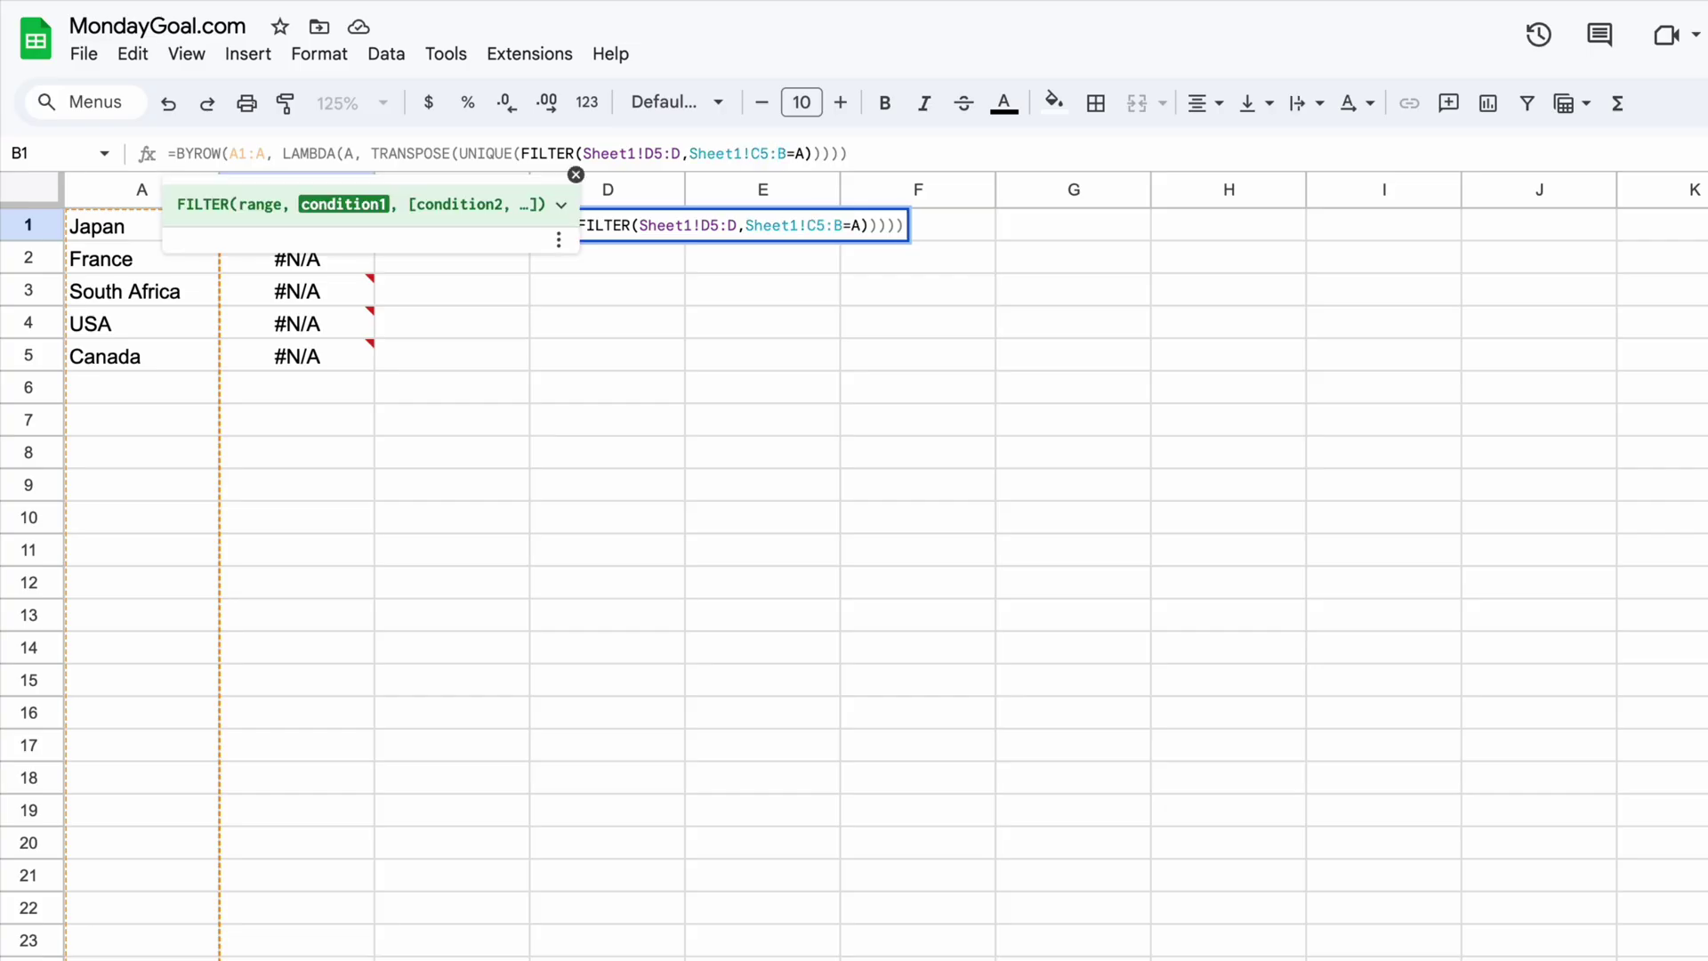
key("Delete")
type("C")
key("Return")
left_click(975, 337)
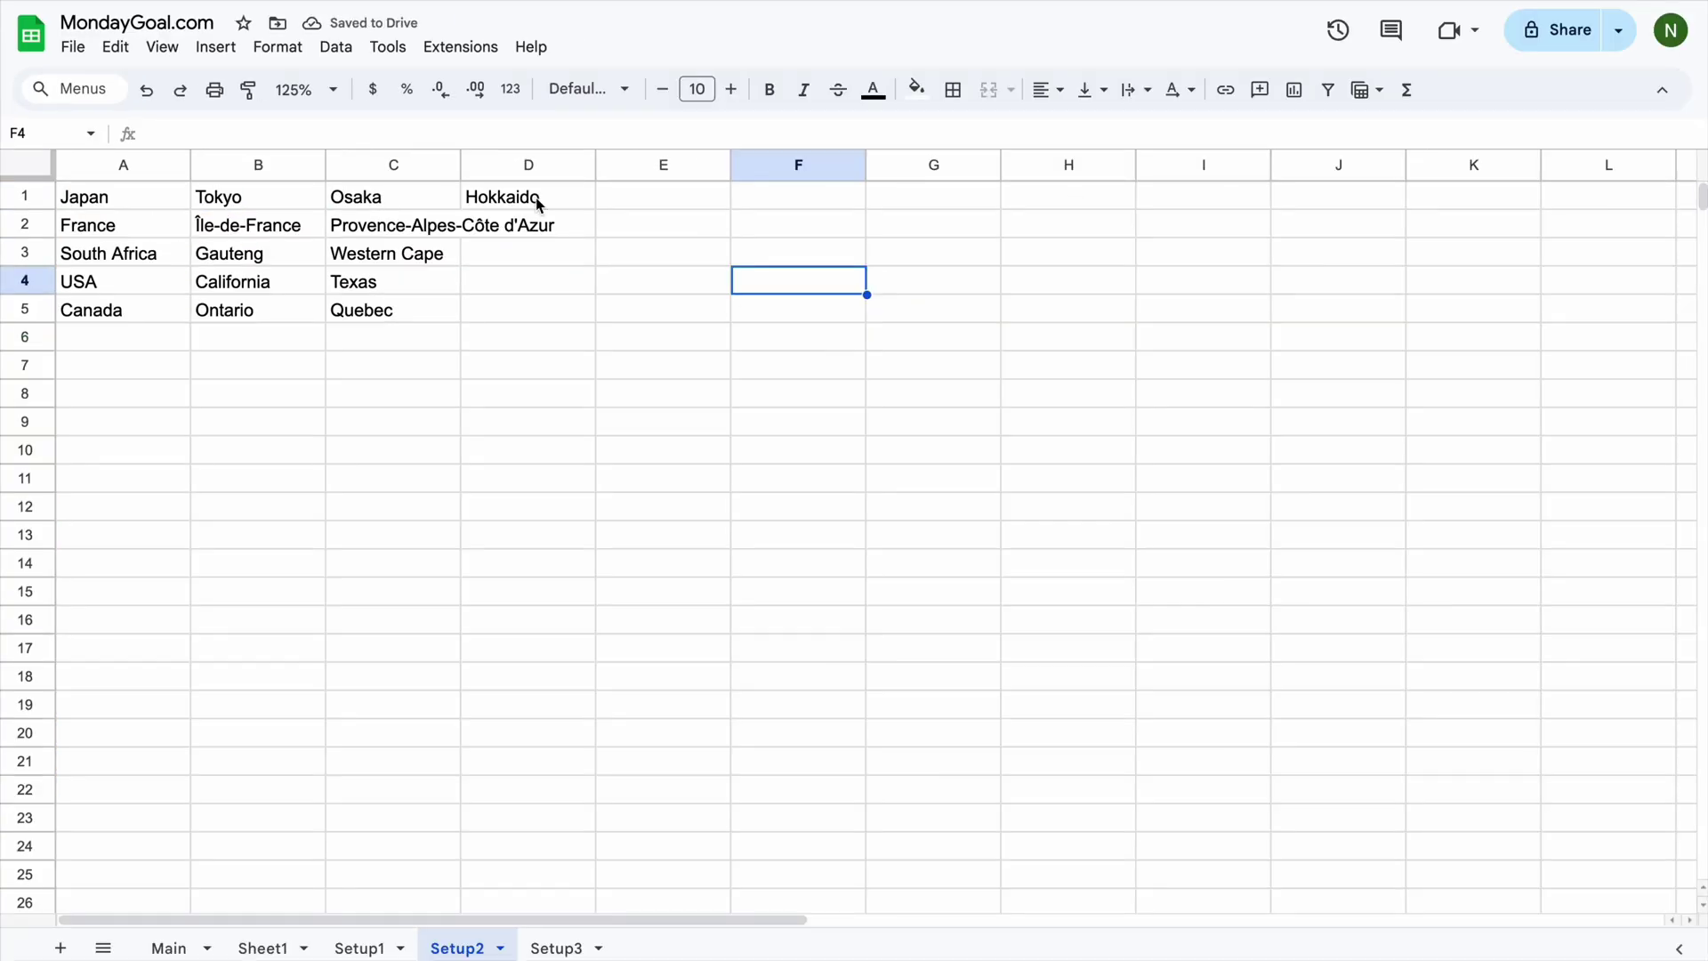
mouse_move(545, 189)
left_mouse_down()
mouse_move(506, 165)
mouse_move(562, 165)
left_mouse_up()
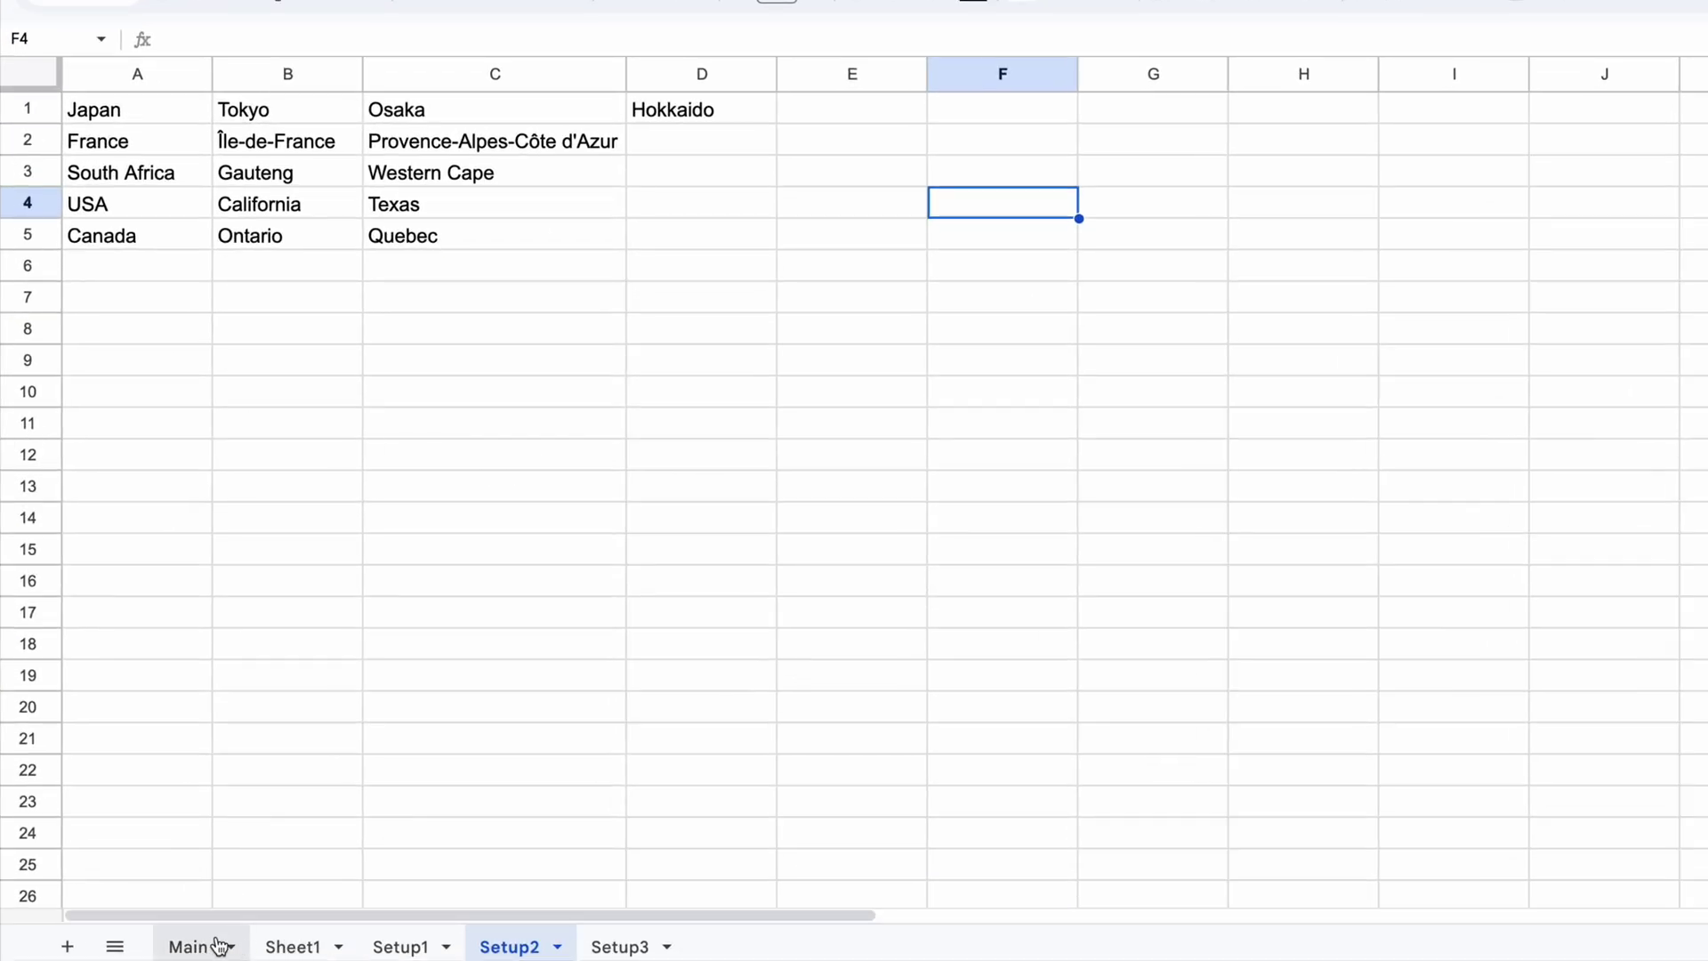
Step: Add a data validation rule to the State/Province column on Main, with Dropdown (from a range) as its criteria
left_click(194, 945)
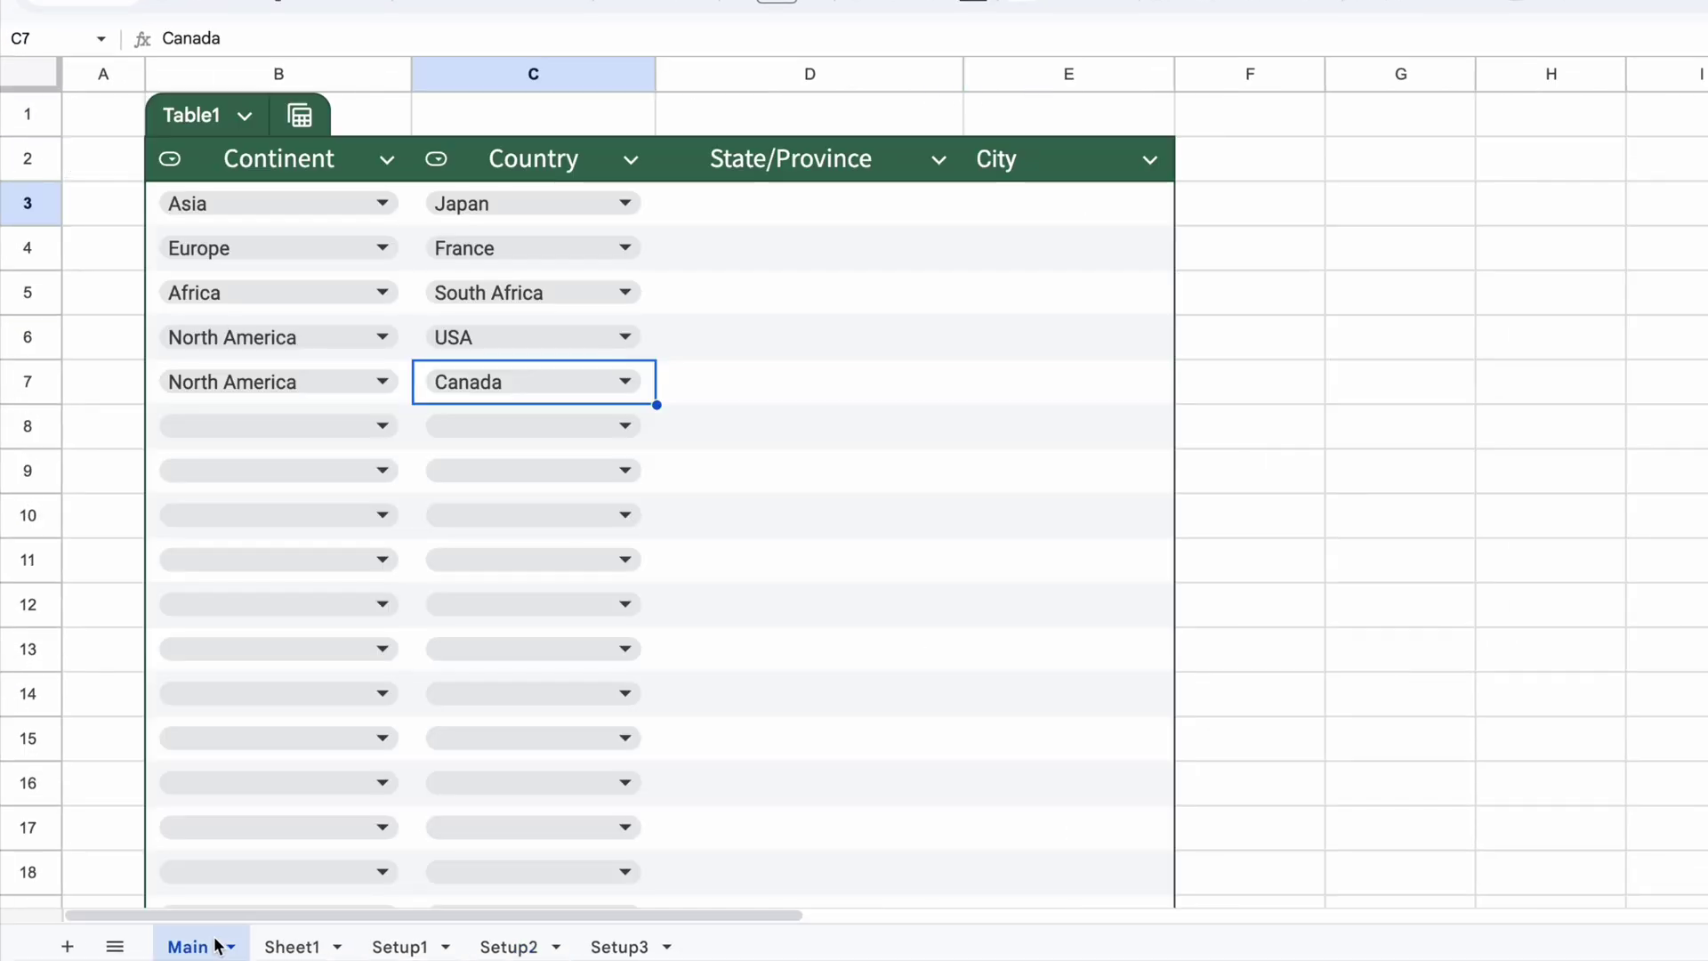
left_click(759, 215)
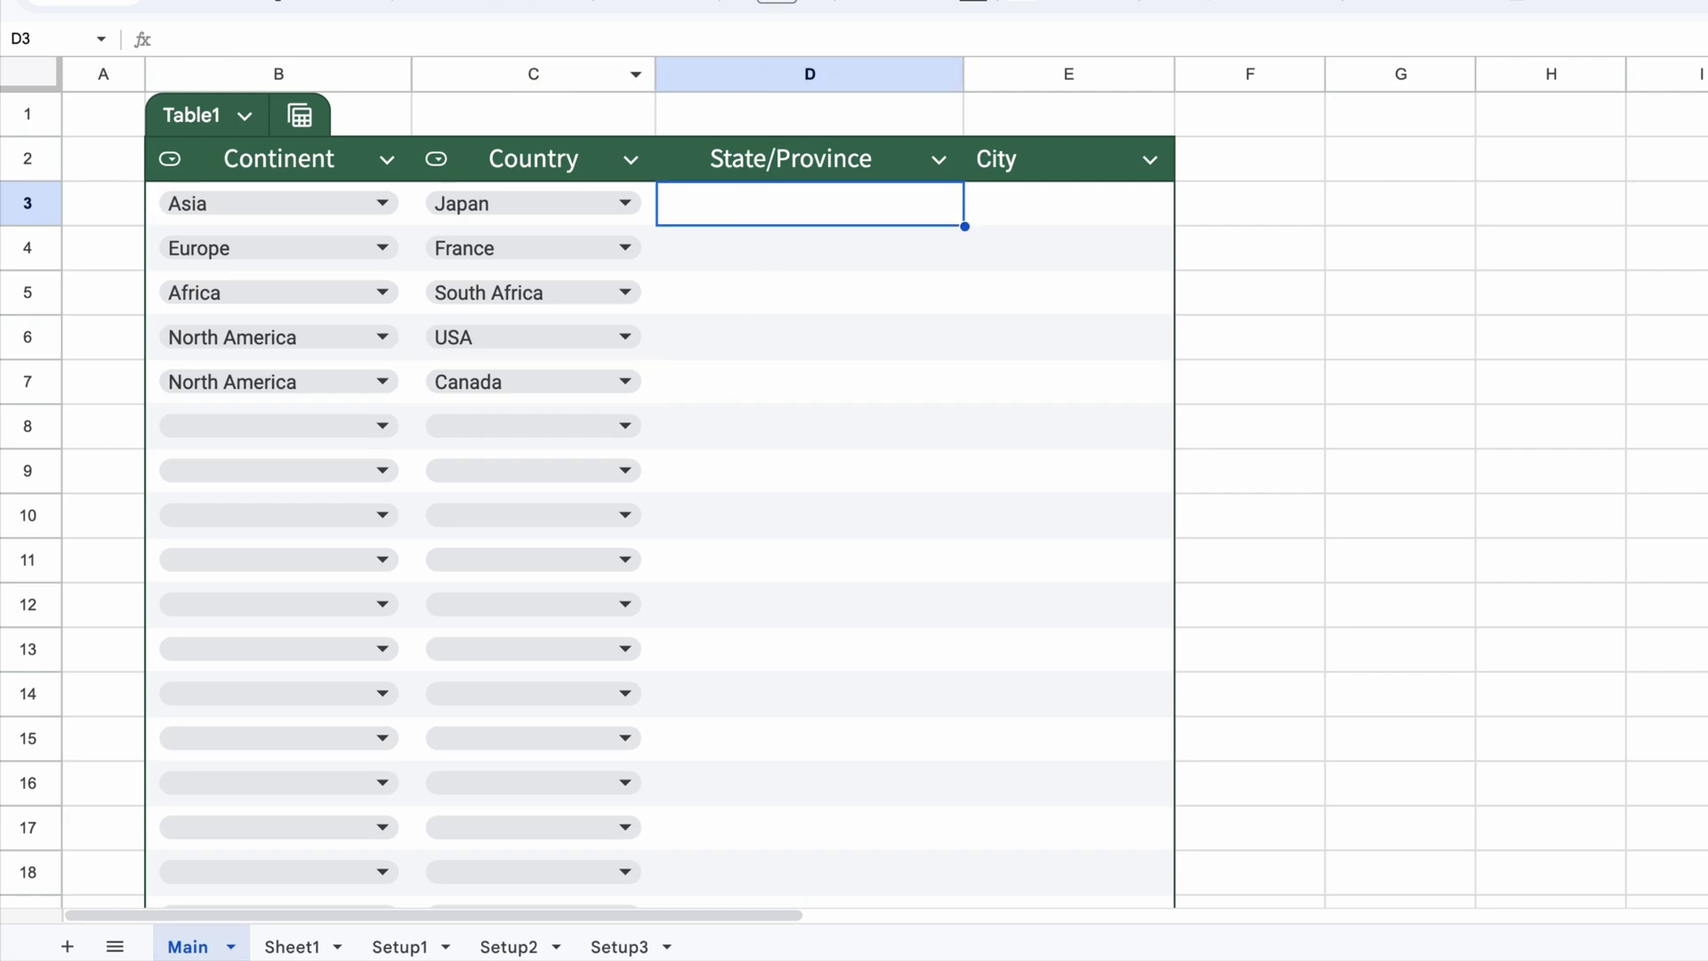
left_click(336, 46)
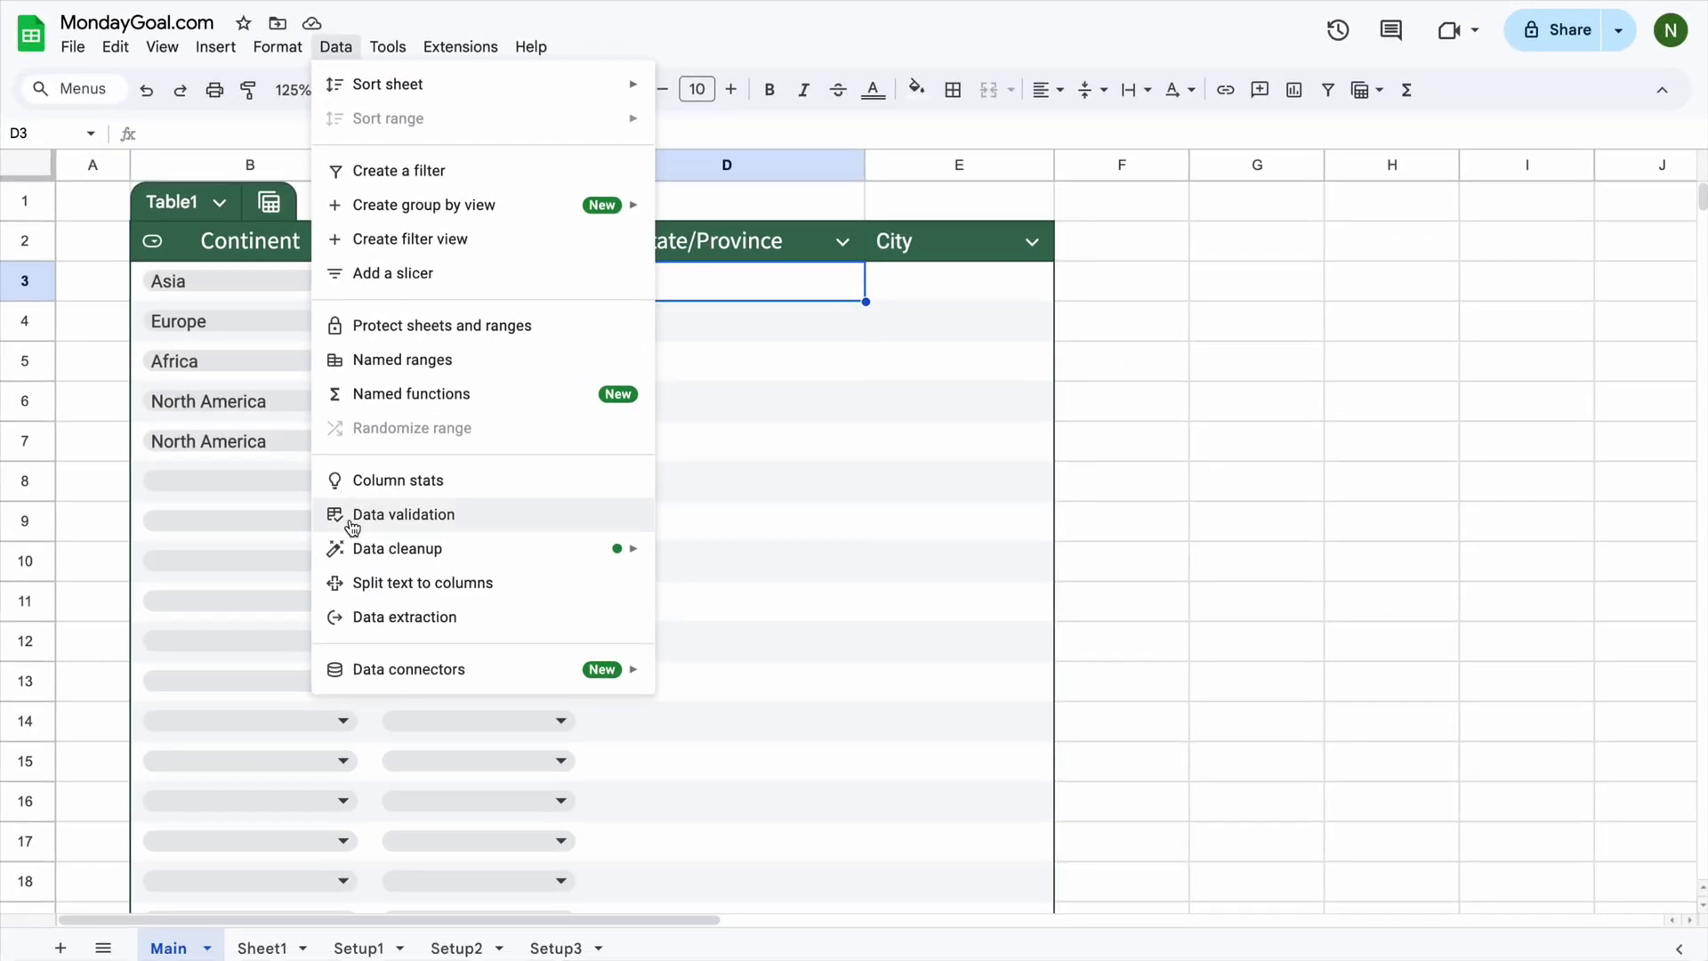
left_click(371, 522)
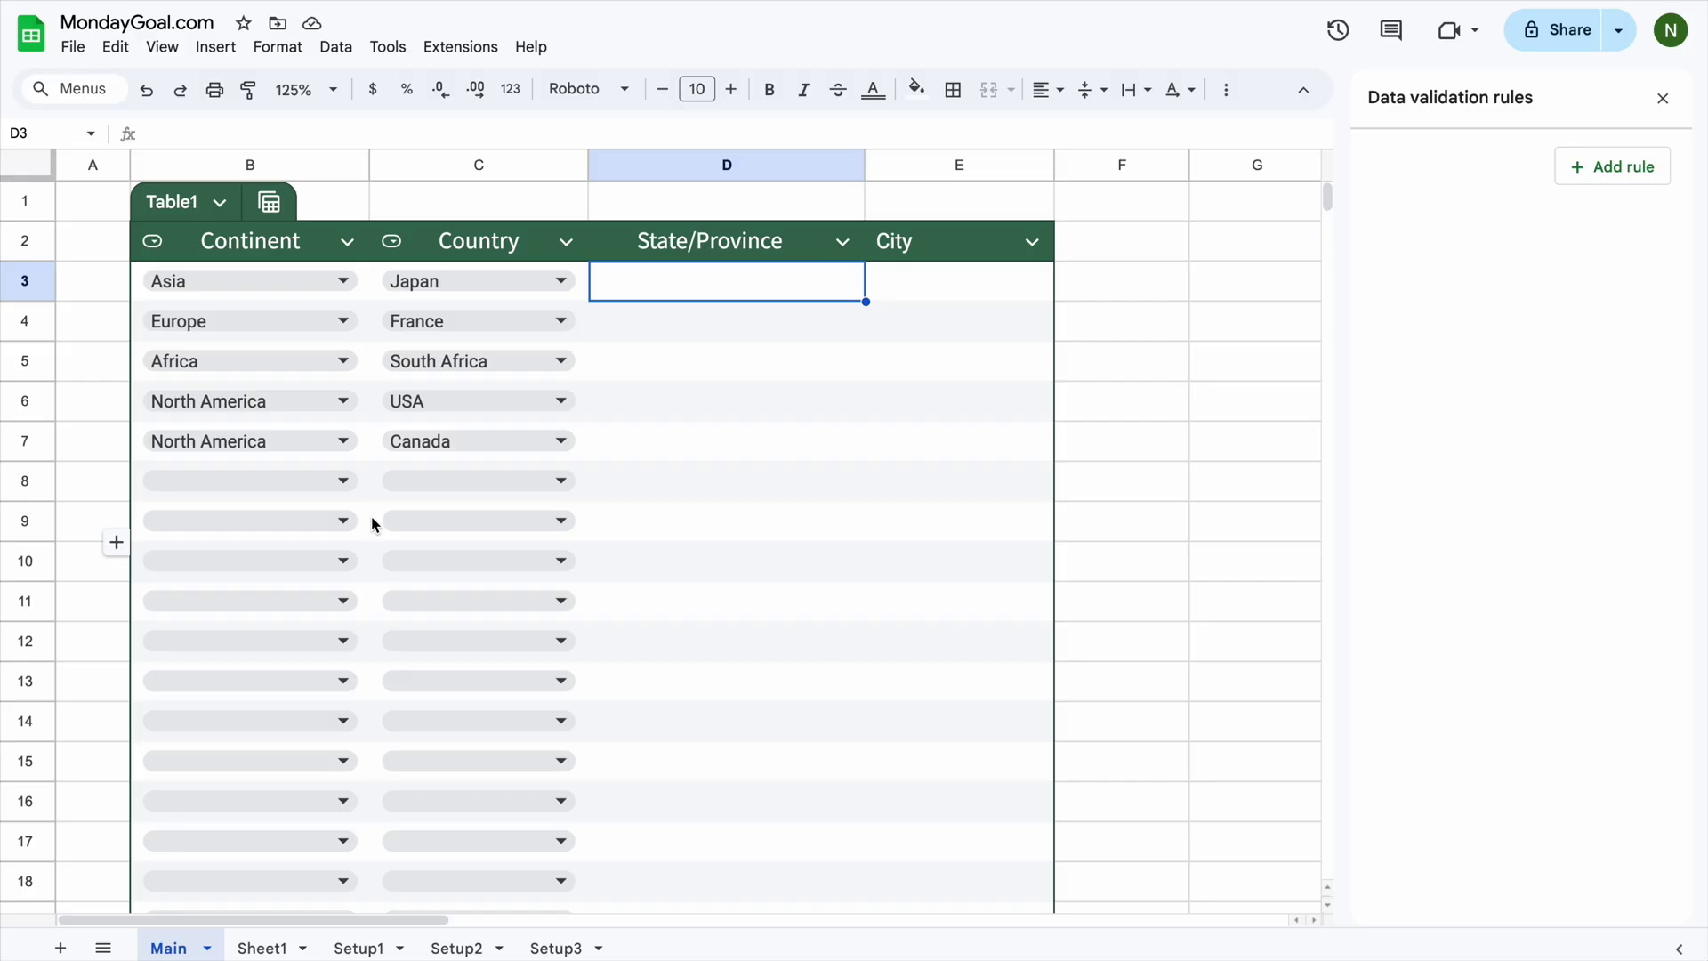
left_click(1579, 169)
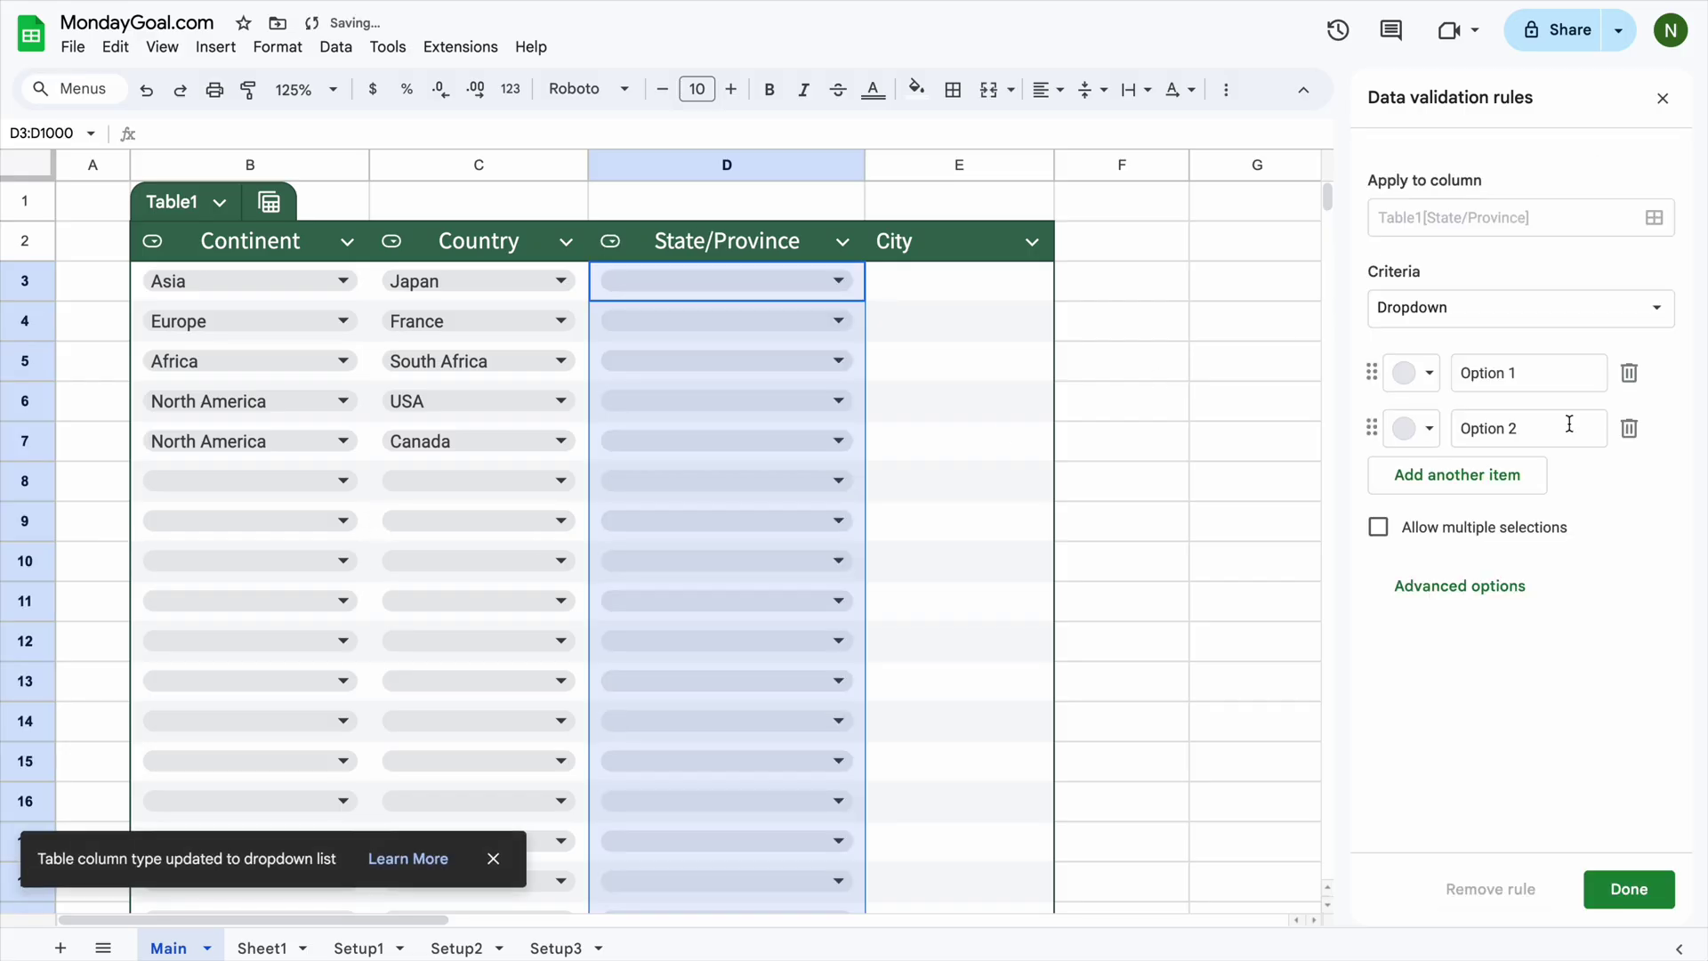
left_click(1577, 322)
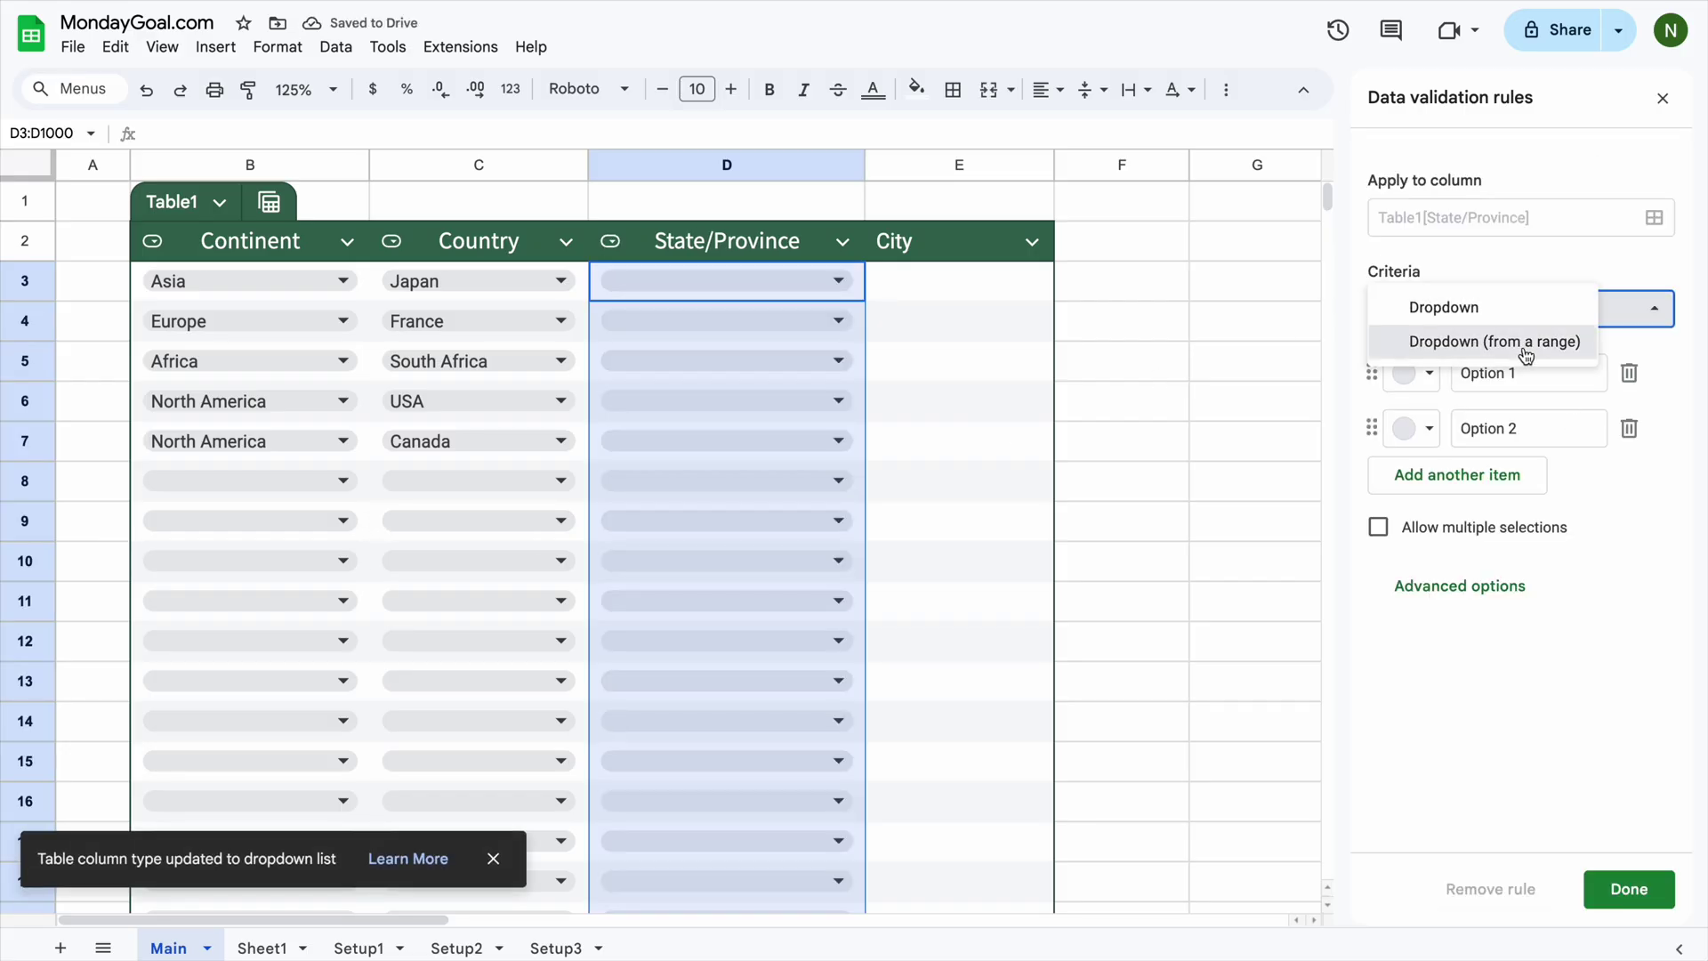
left_click(1525, 347)
Step: Set the State/Province rule's source range to =Setup2!B1:1 and save the rule
left_click(1652, 375)
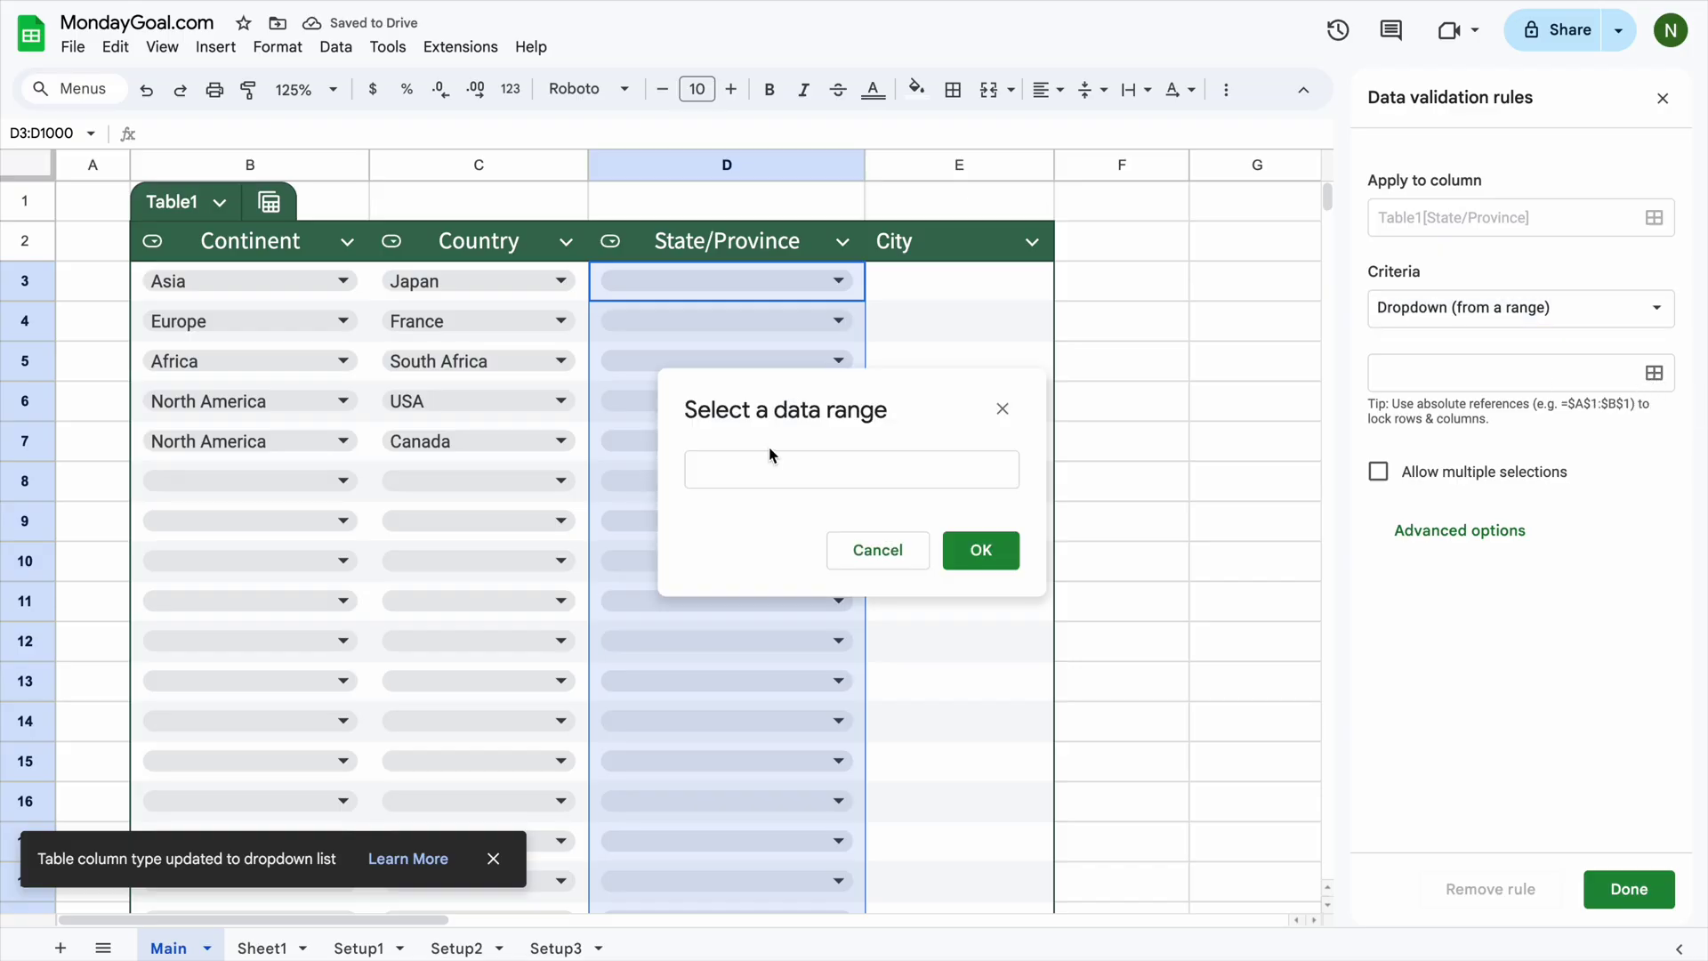
left_click(728, 460)
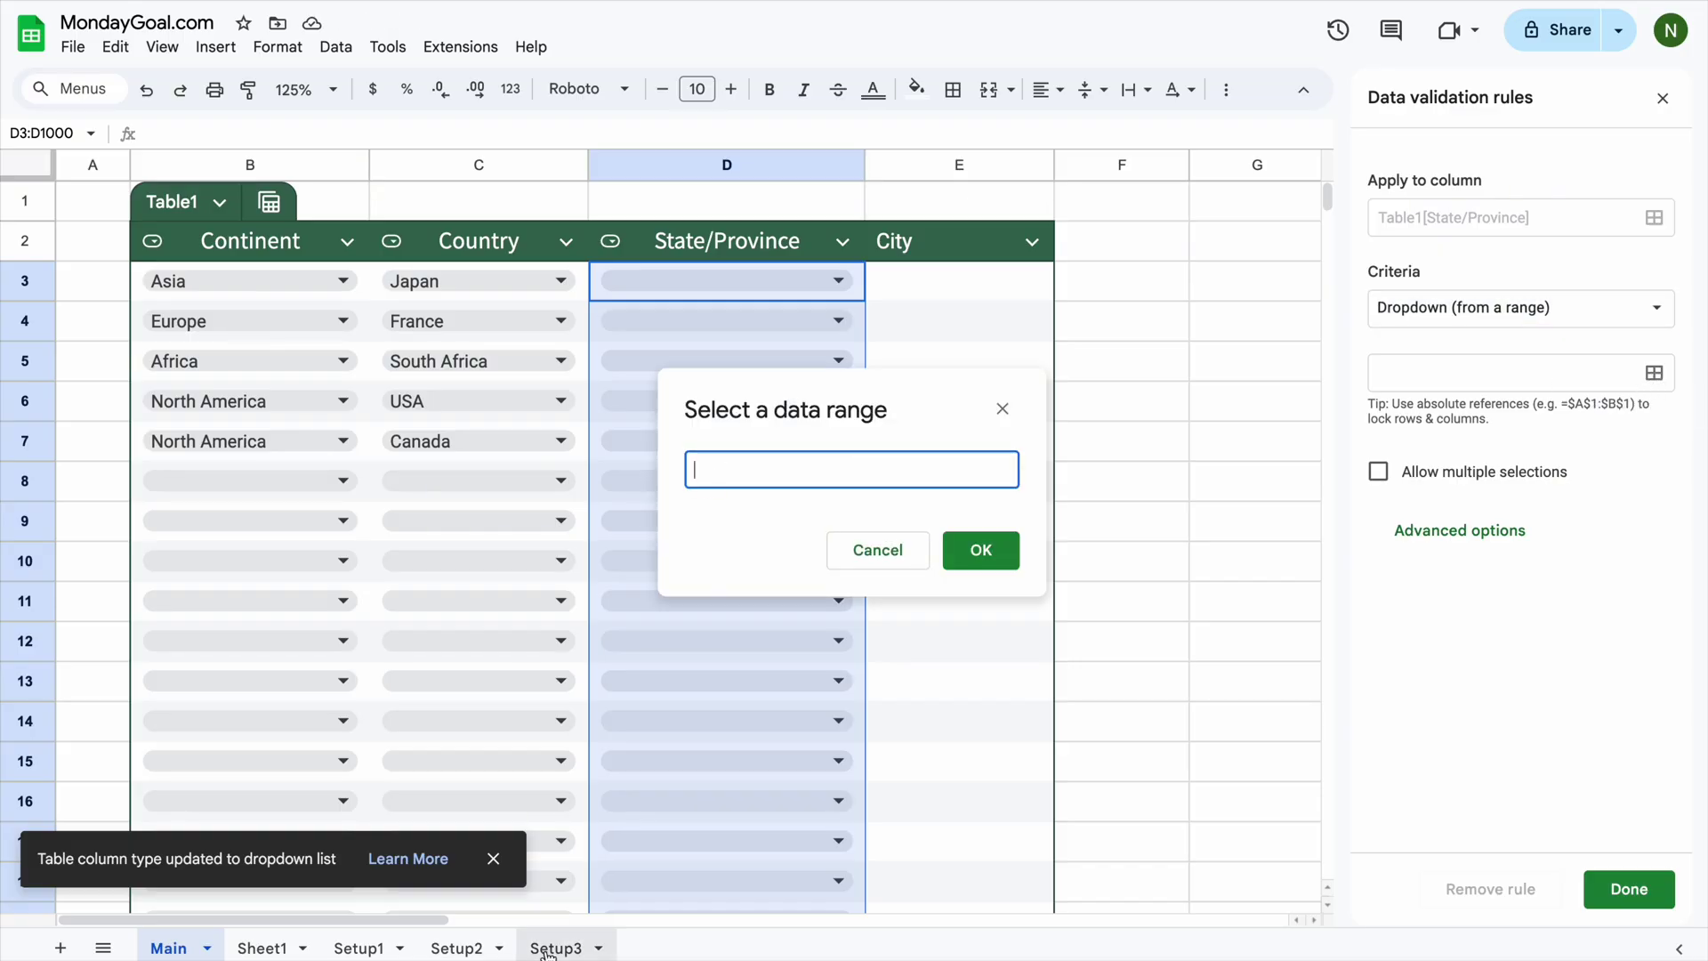
left_click(454, 949)
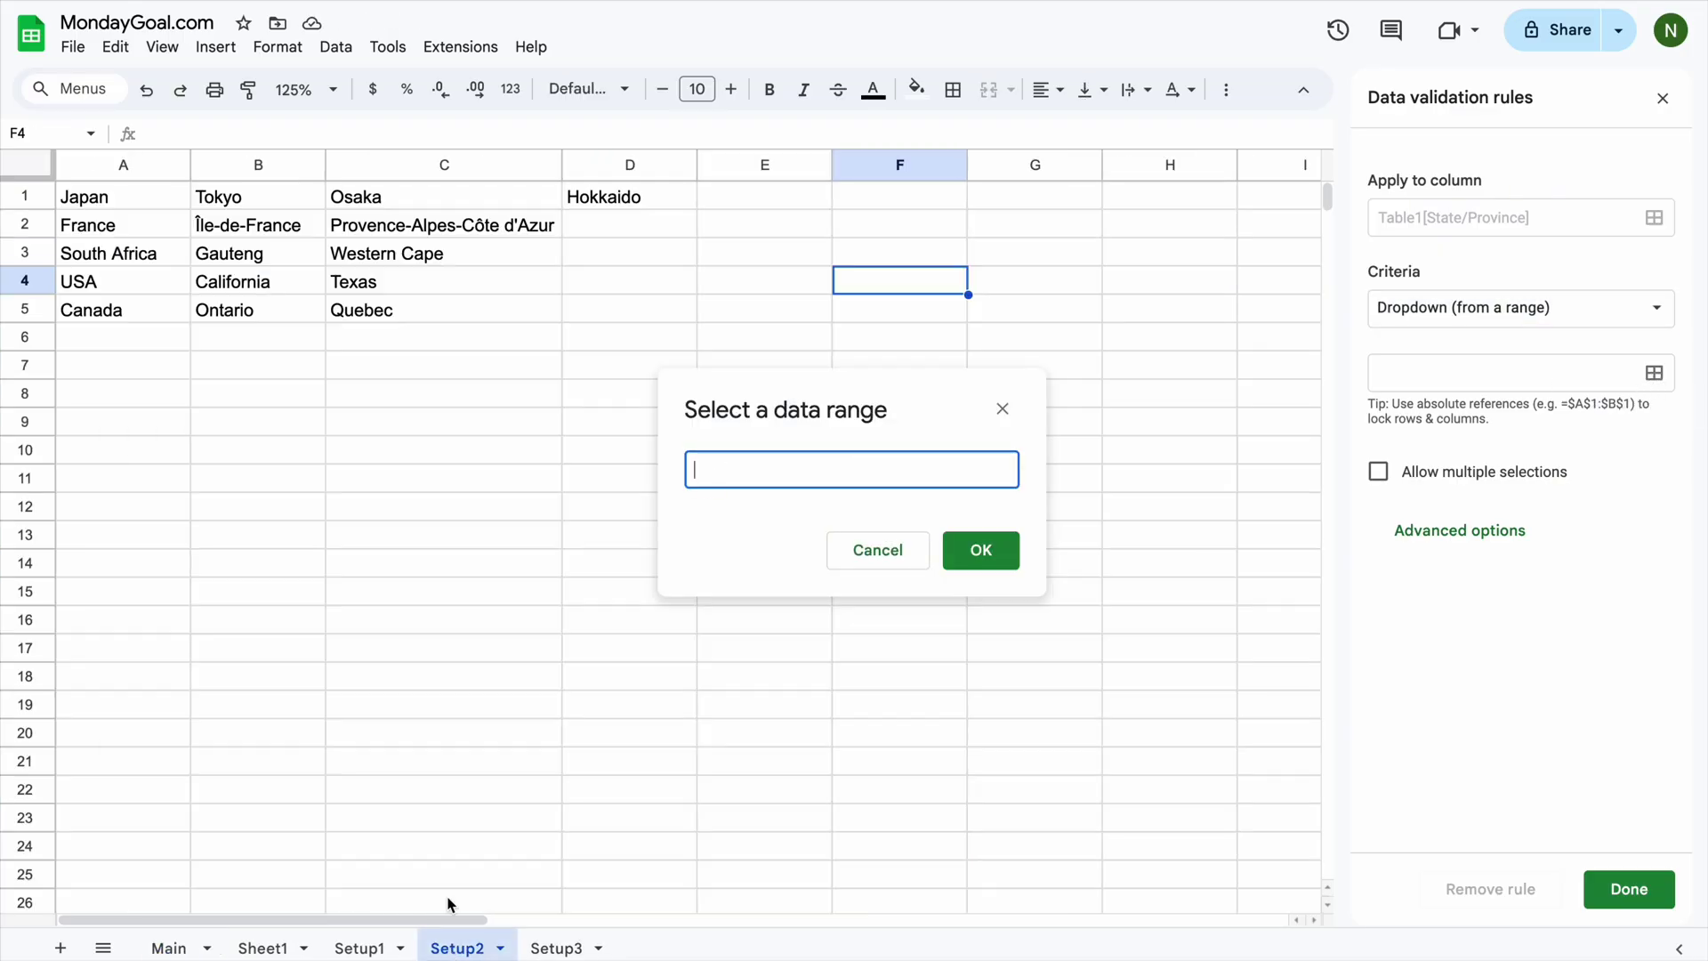
left_click(227, 201)
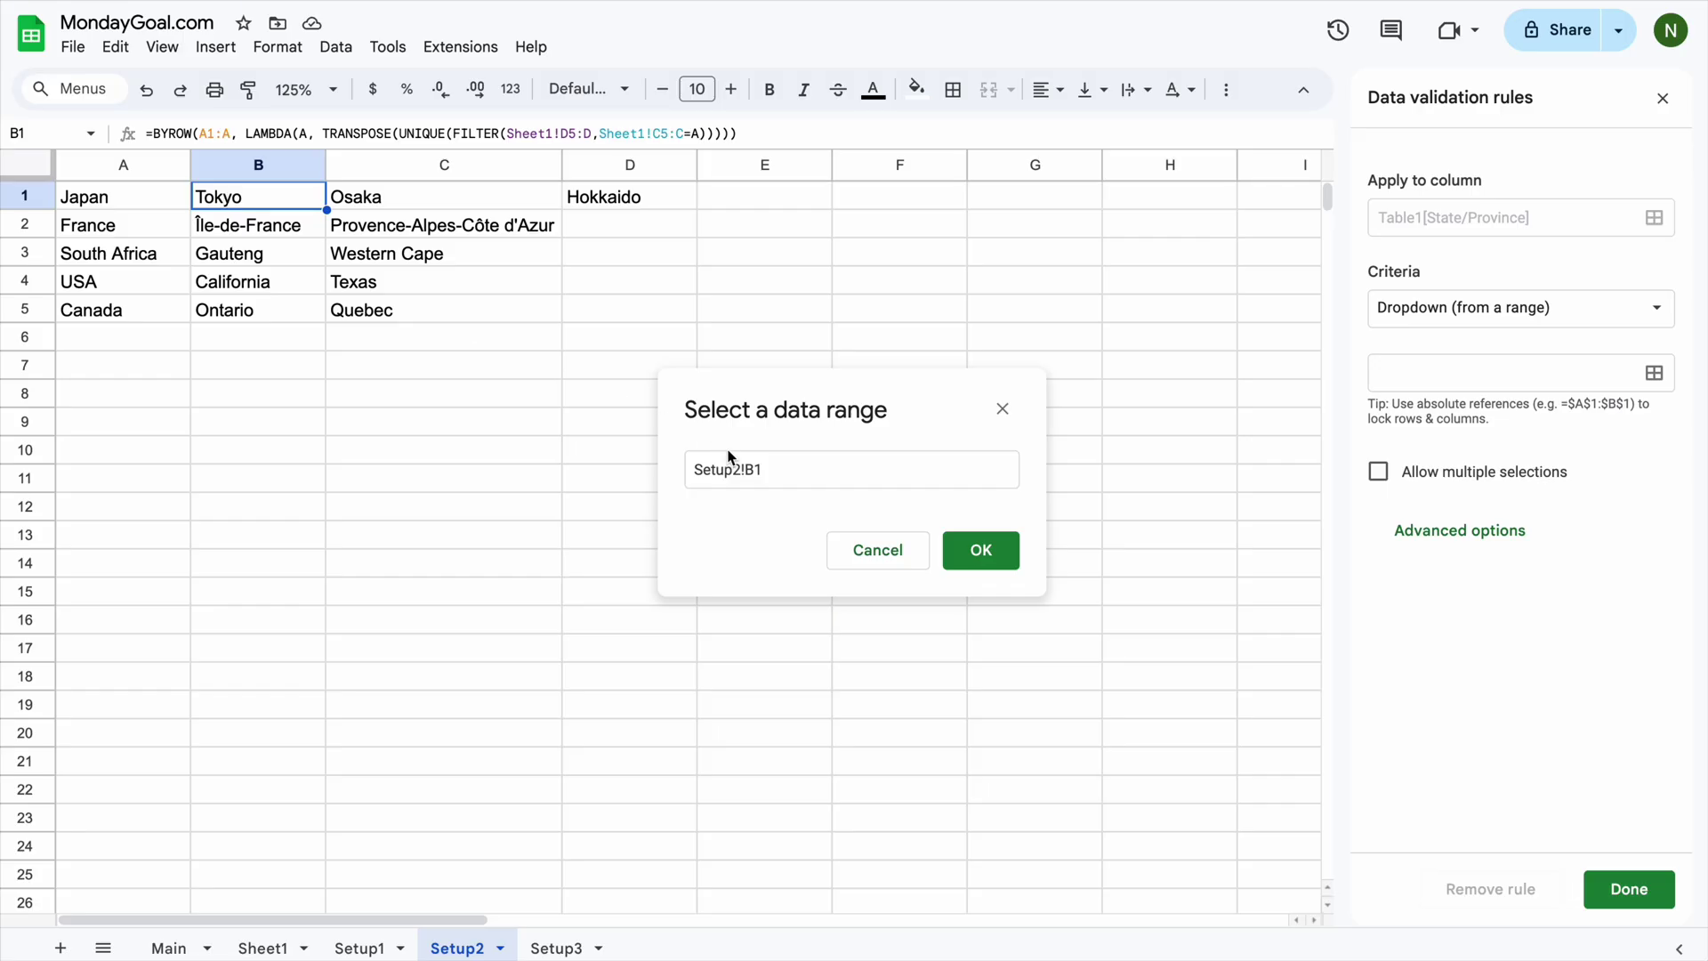
left_click_drag(232, 197, 569, 206)
left_click(780, 470)
key("BackSpace")
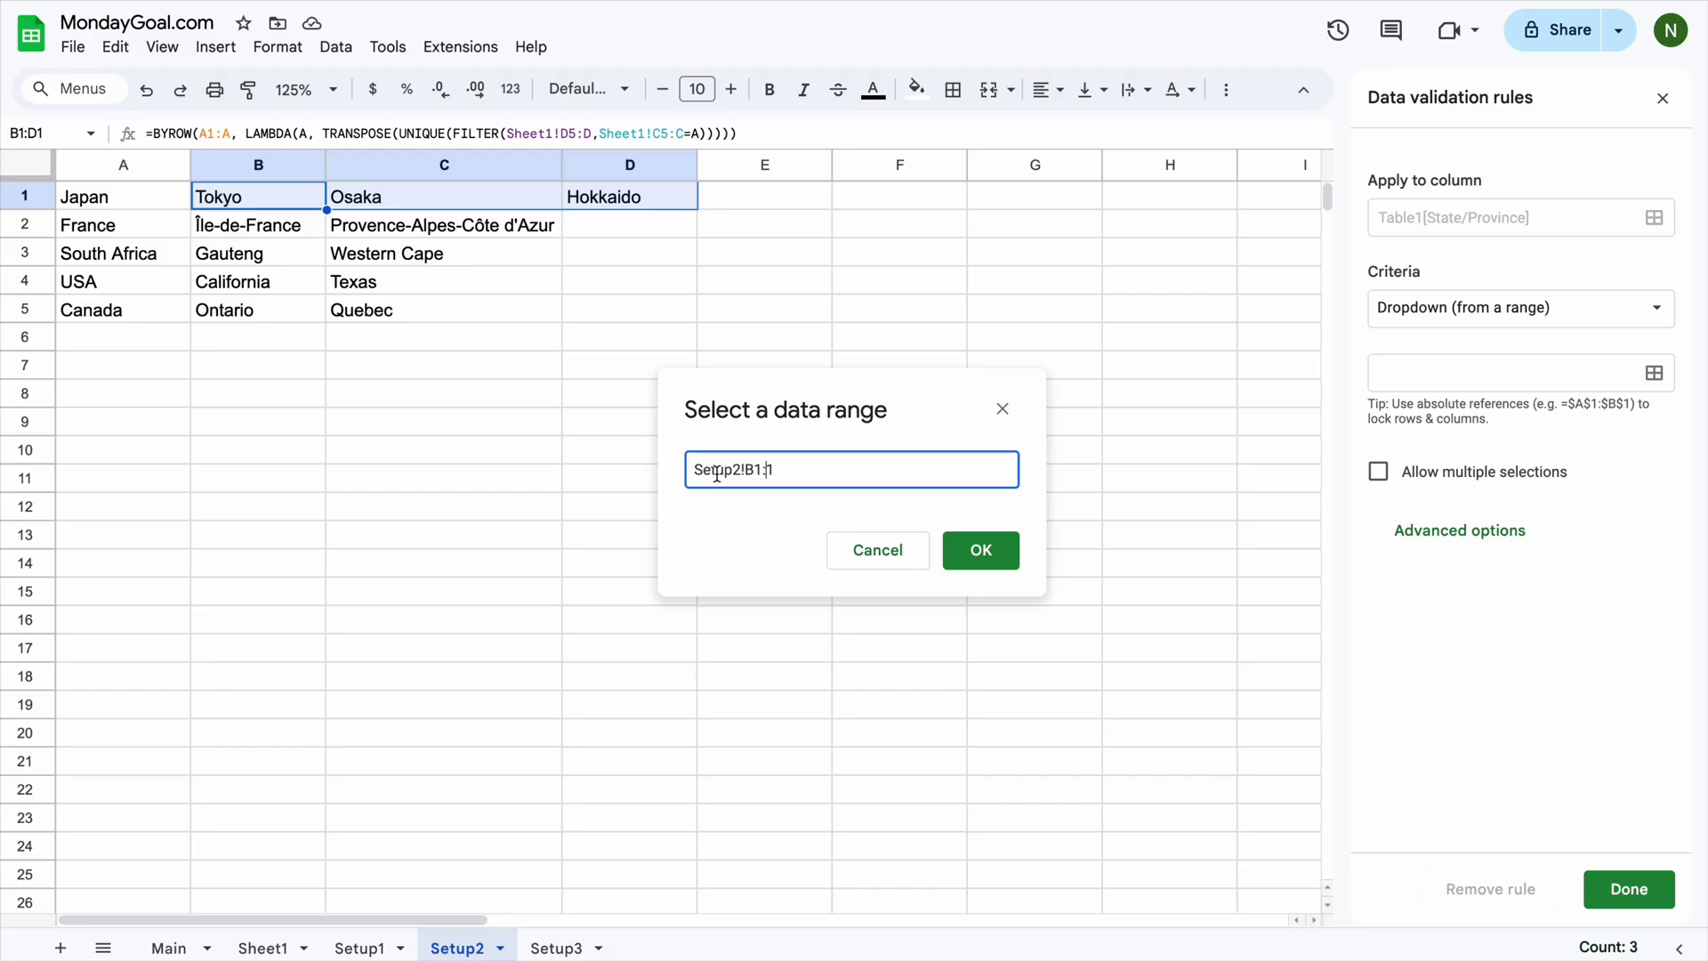
left_click(696, 469)
type("=")
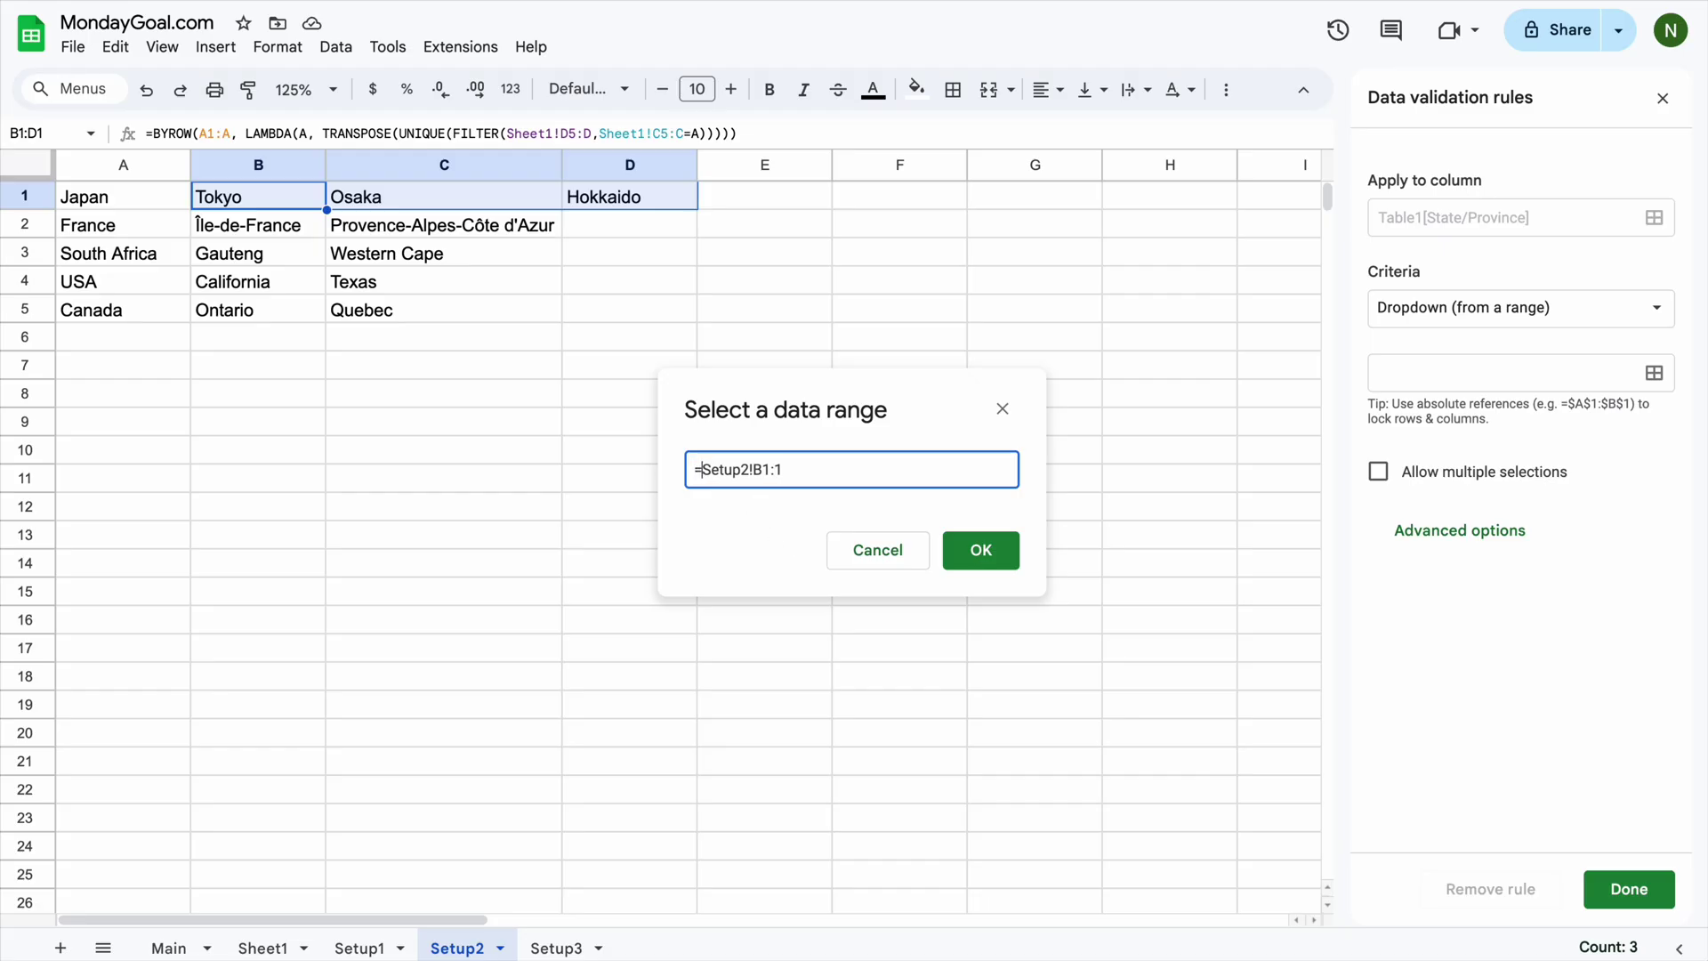
left_click(1001, 553)
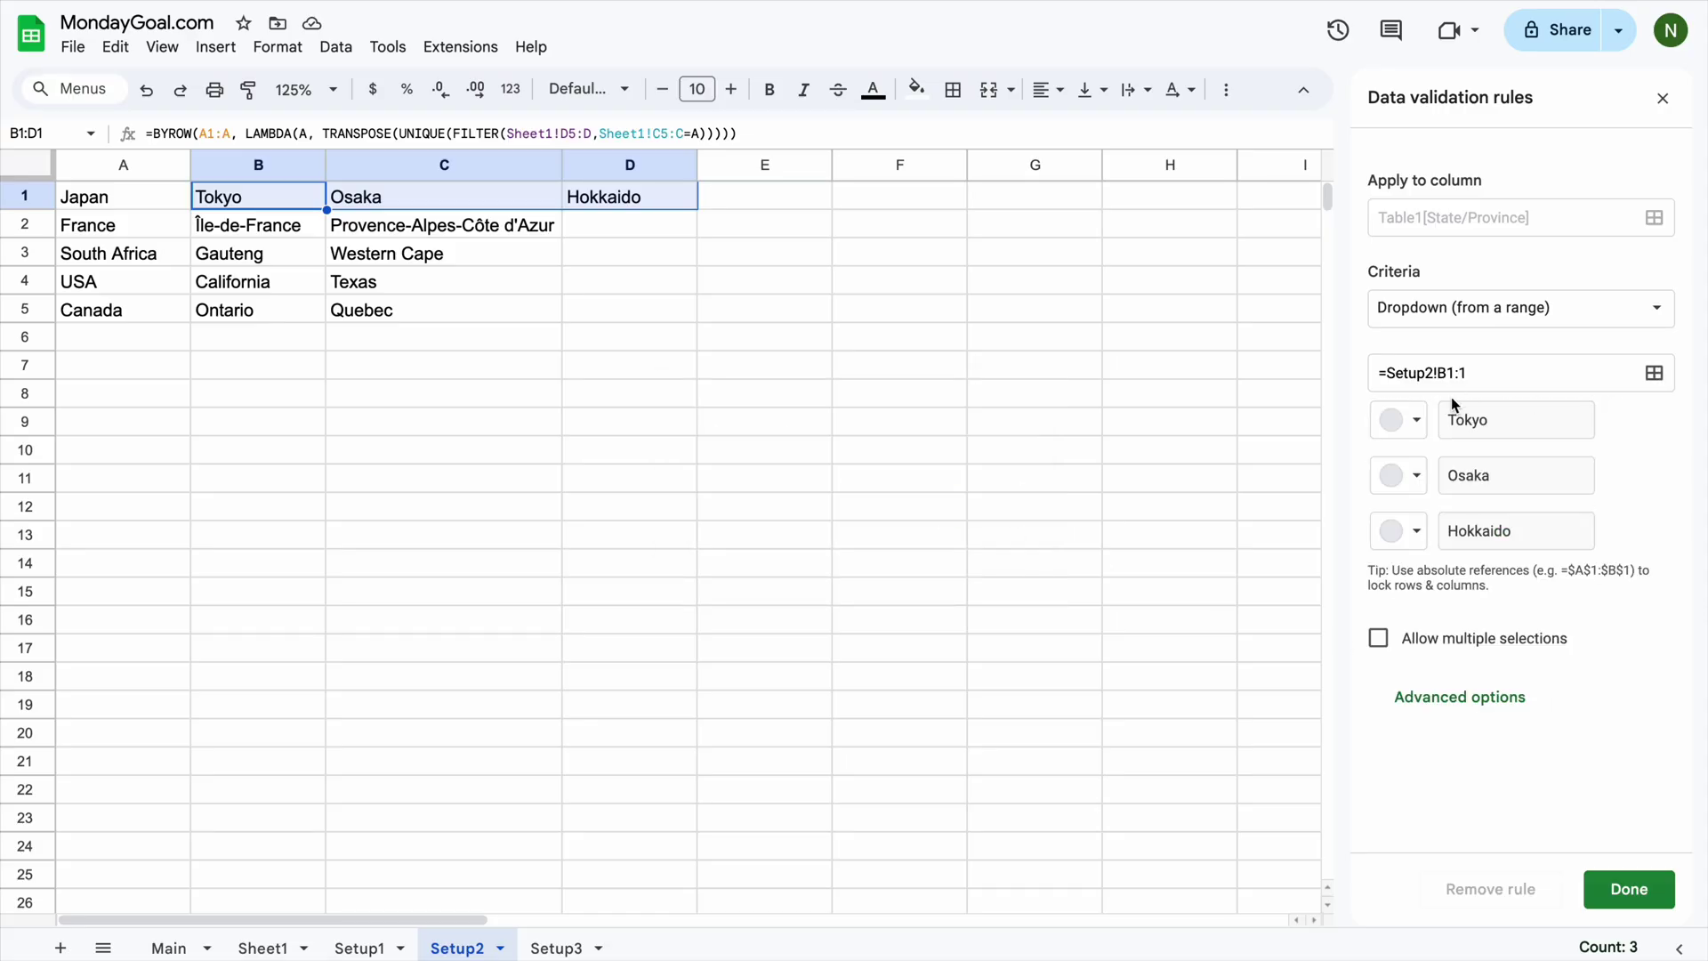
left_click(1631, 889)
Step: Choose Tokyo, Île-de-France, Western Cape, California and Quebec as the State/Province values in rows 3 to 7
left_click(843, 280)
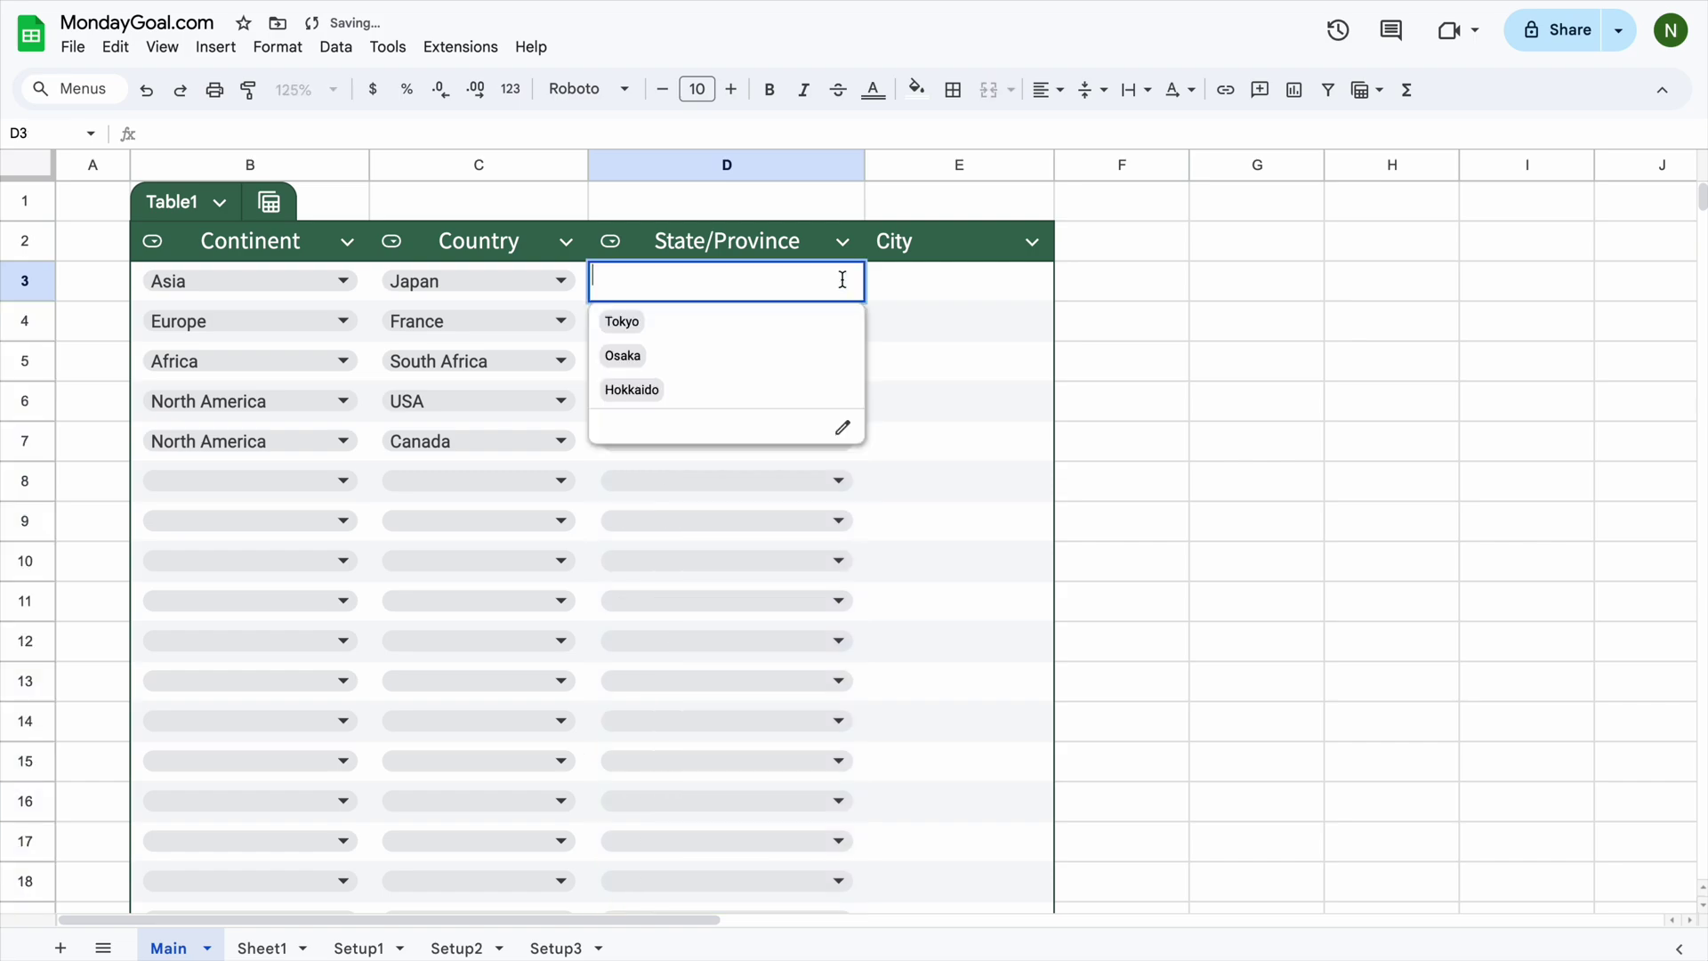
left_click(846, 323)
left_click(772, 333)
left_click(763, 360)
left_click(759, 372)
left_click(702, 402)
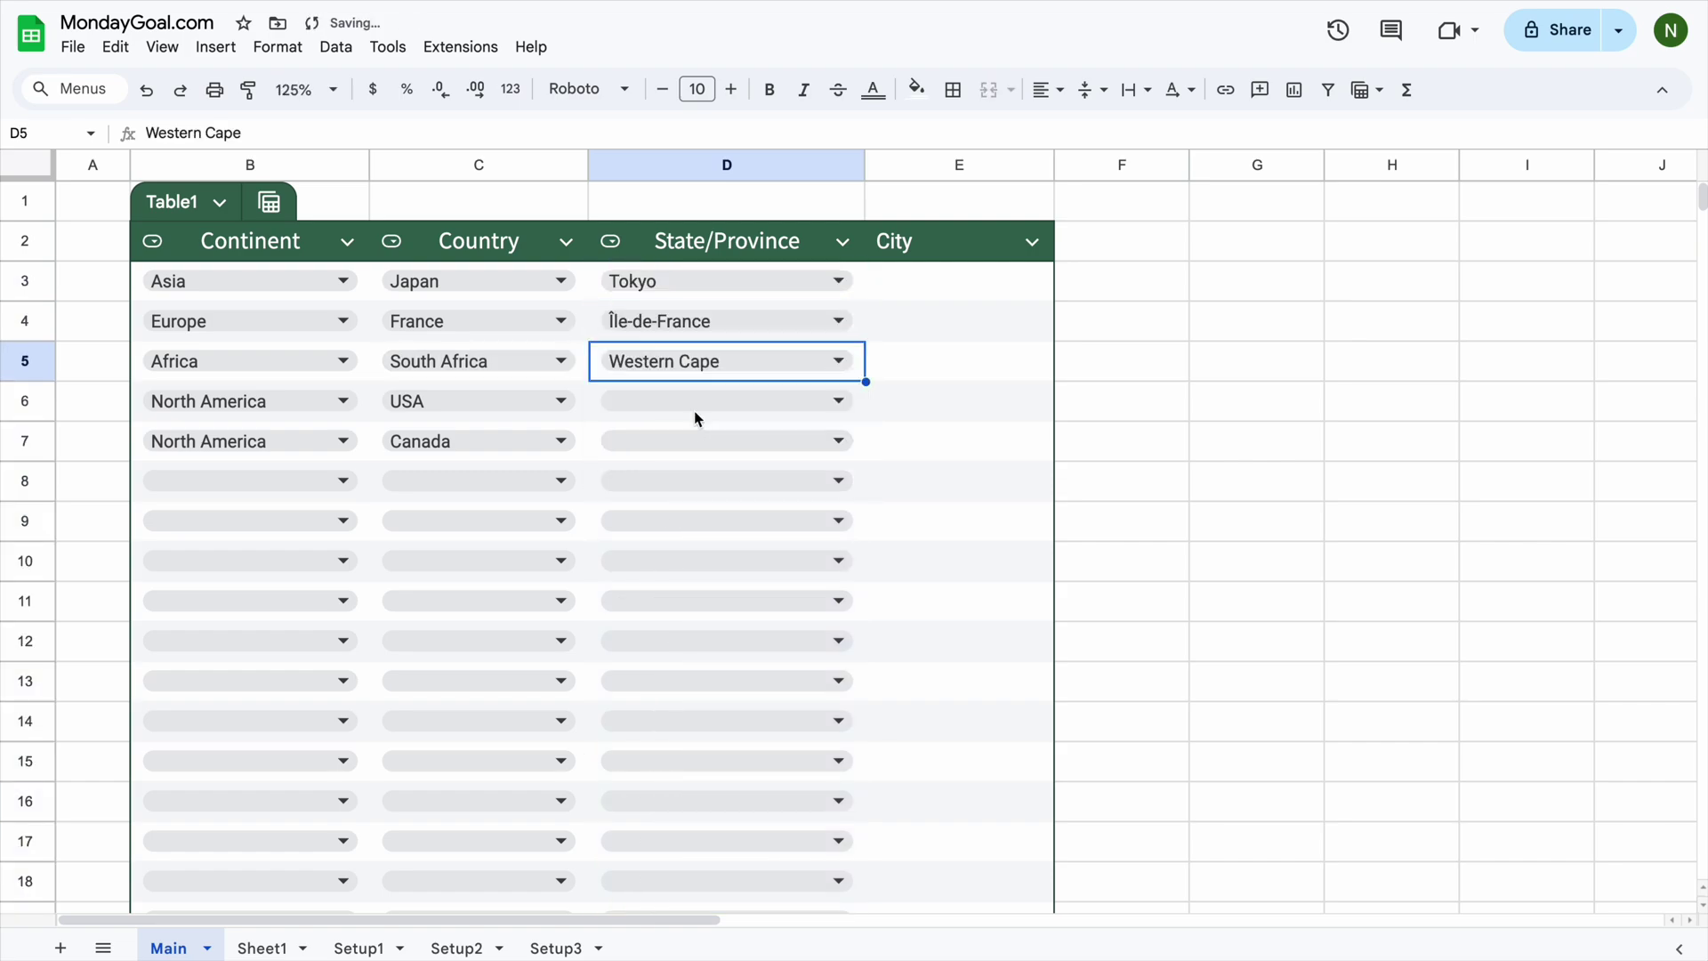
left_click(702, 406)
left_click(756, 440)
left_click(747, 445)
left_click(629, 517)
left_click(953, 315)
left_click(995, 280)
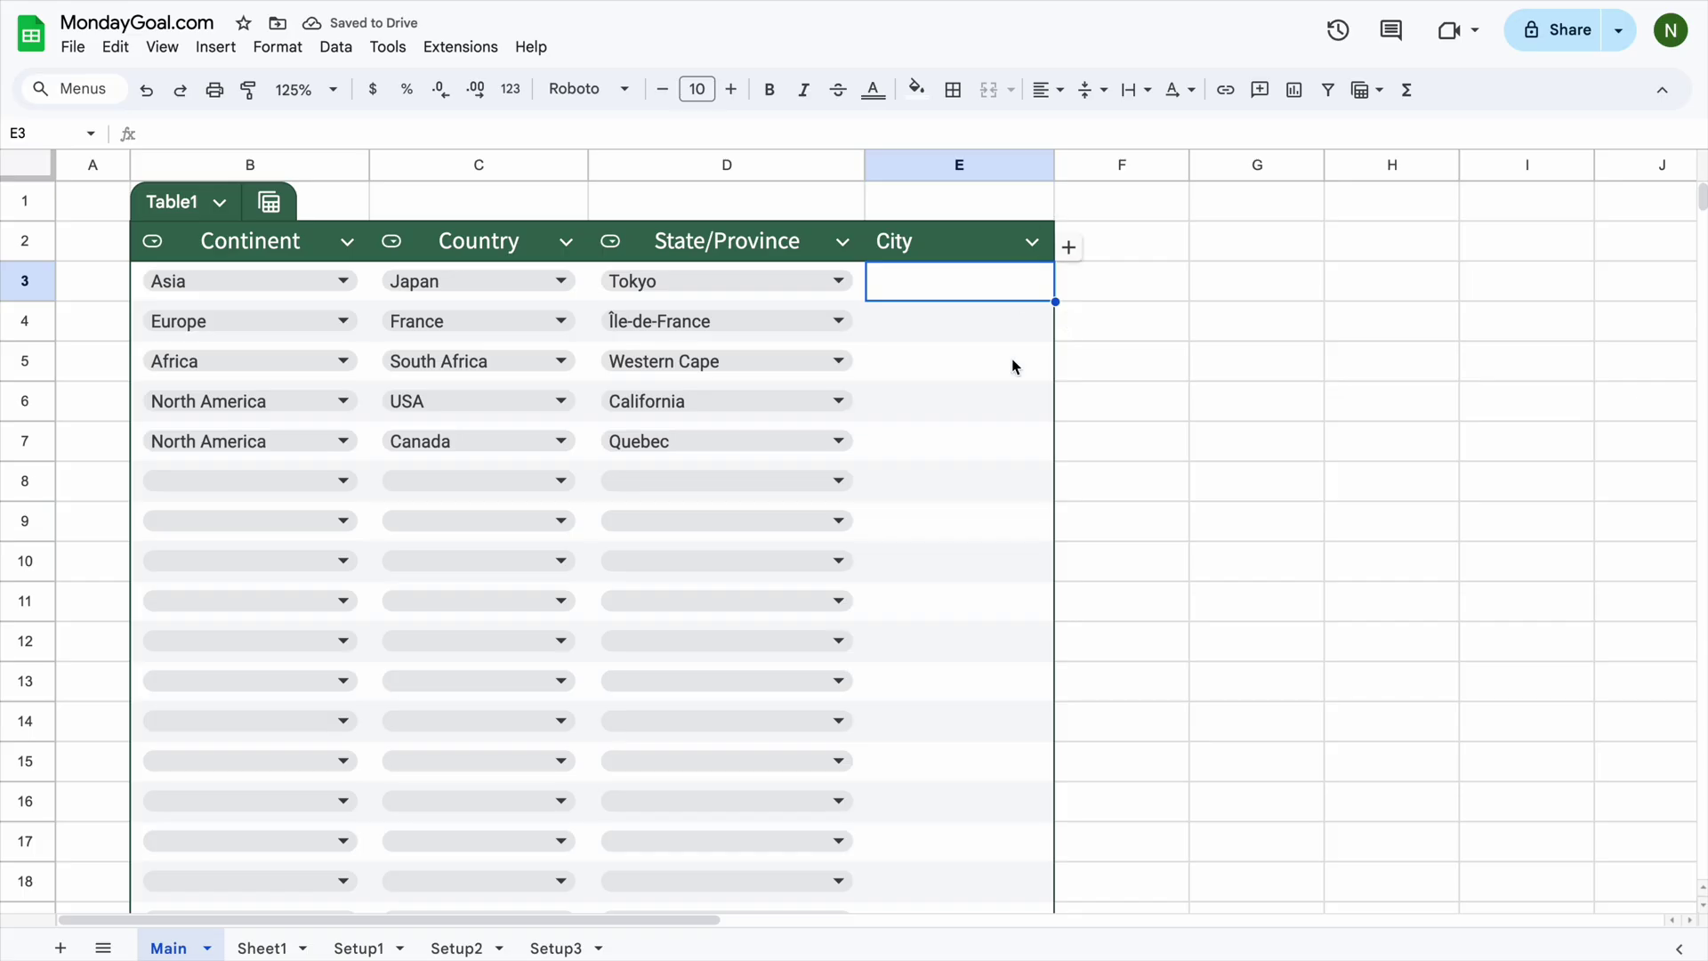
Step: Enter =ARRAYFORMULA('Main '!D3:D) in cell A1 of Setup3 to pull in the State/Province column from Main
left_click(561, 948)
left_click(197, 132)
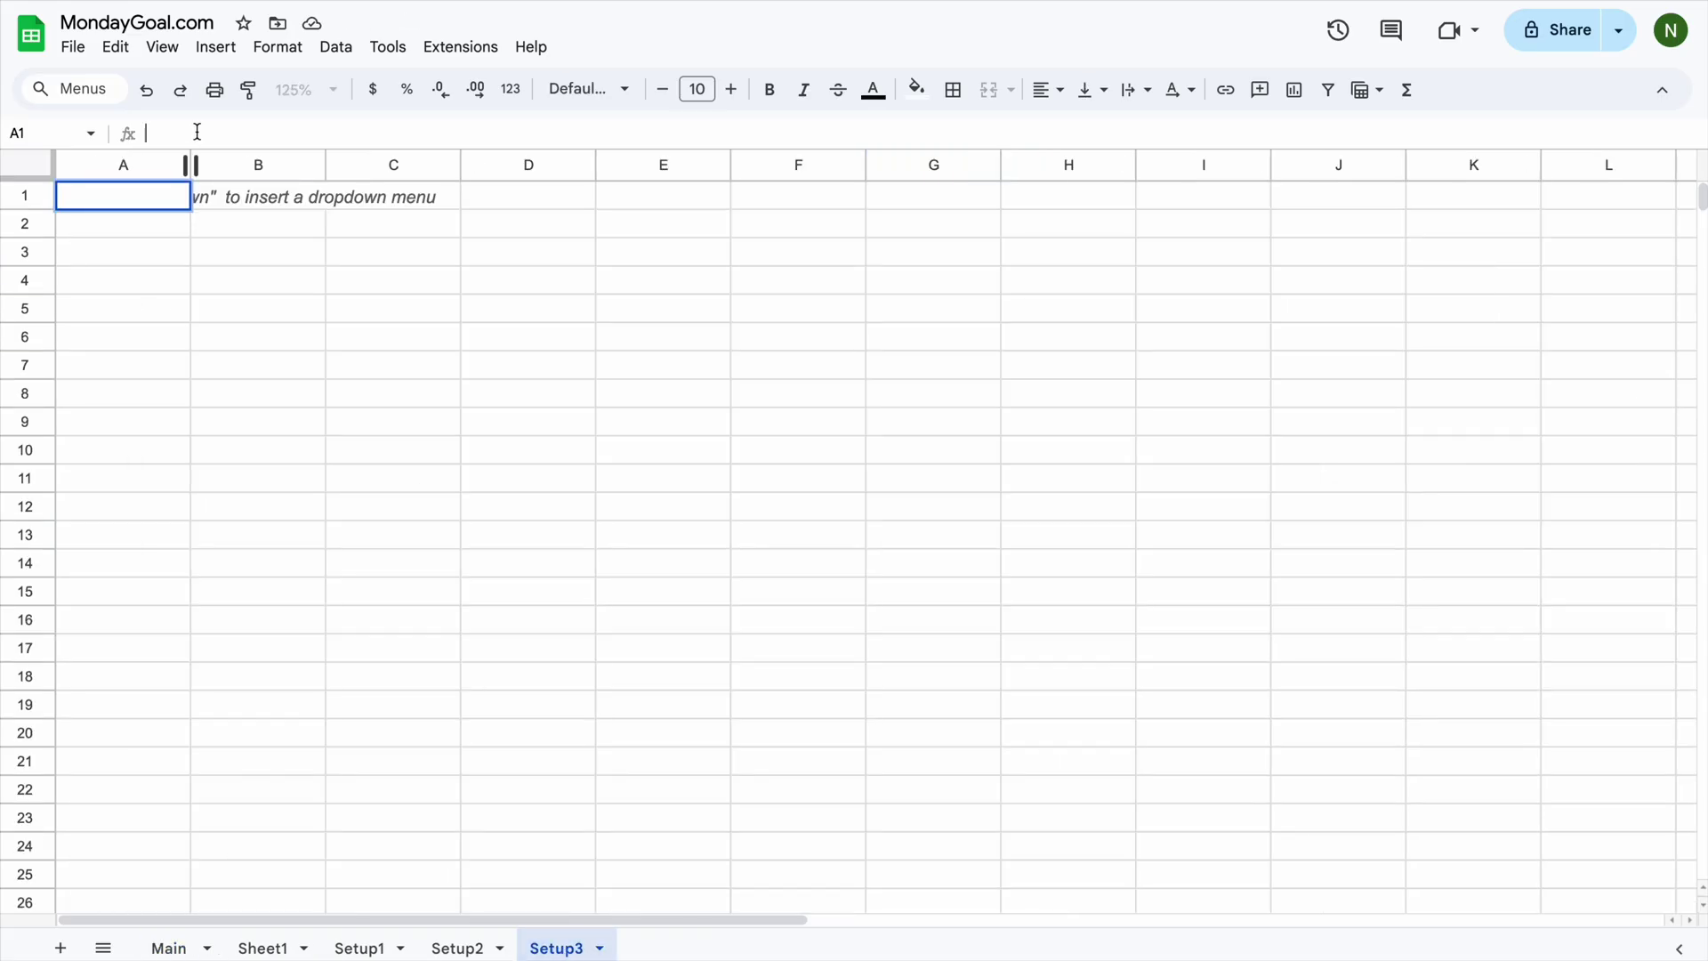
type("=ARR")
key("Tab")
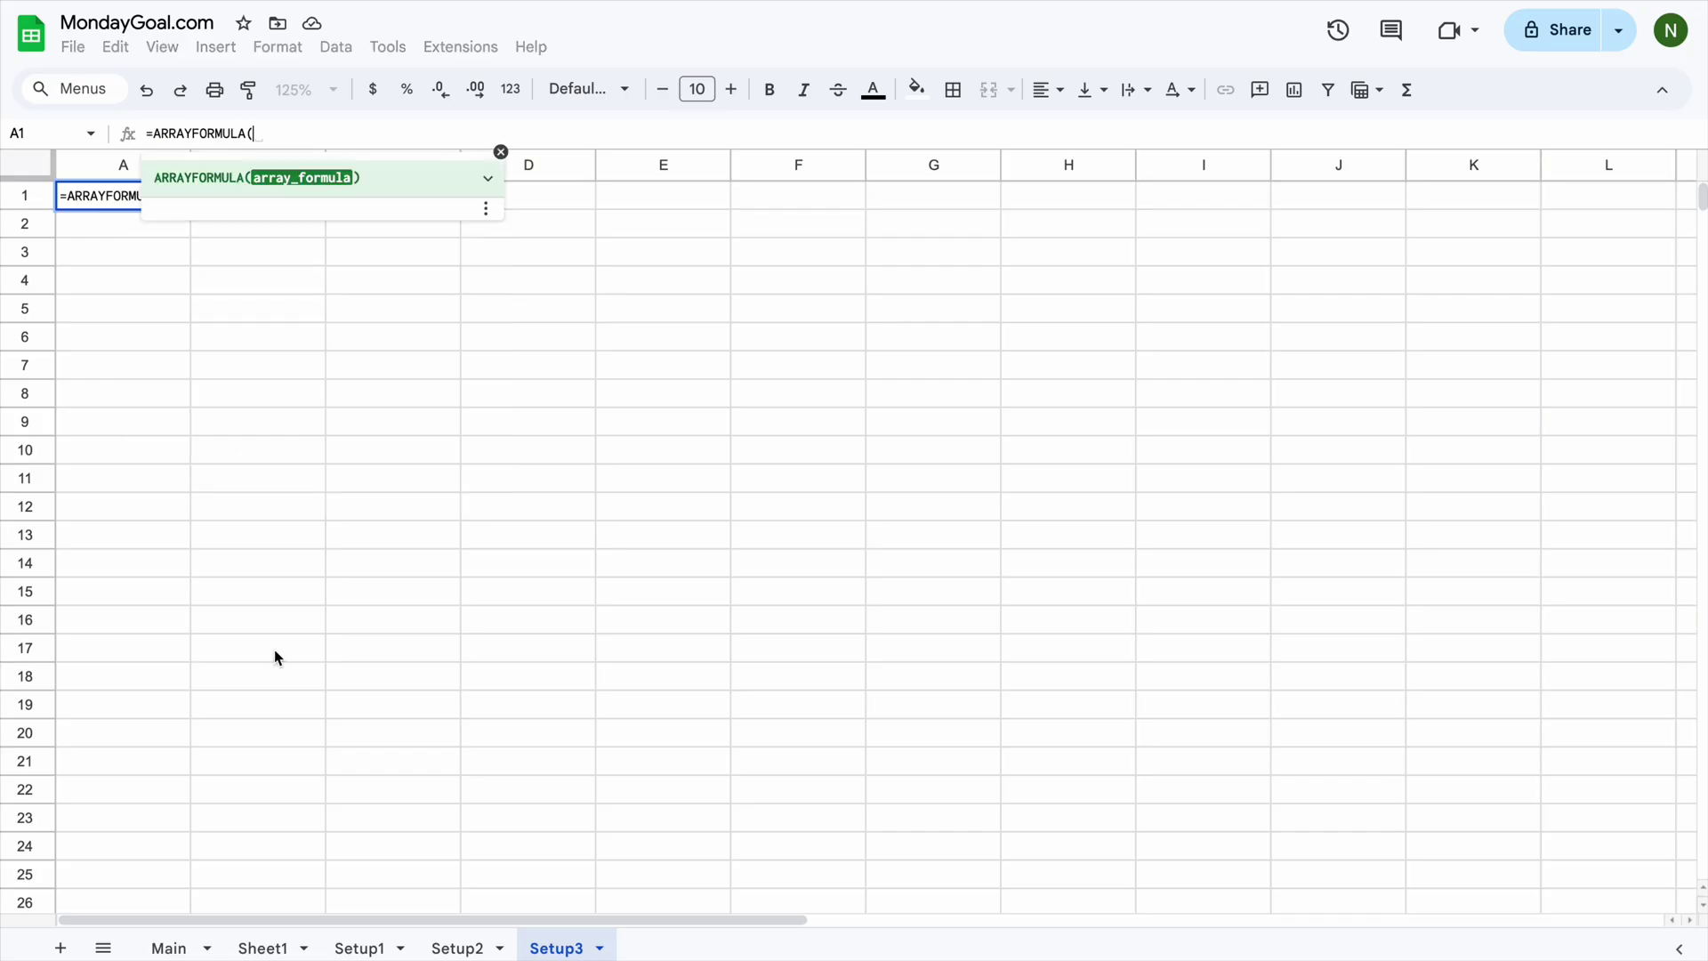
left_click(169, 947)
left_click(596, 285)
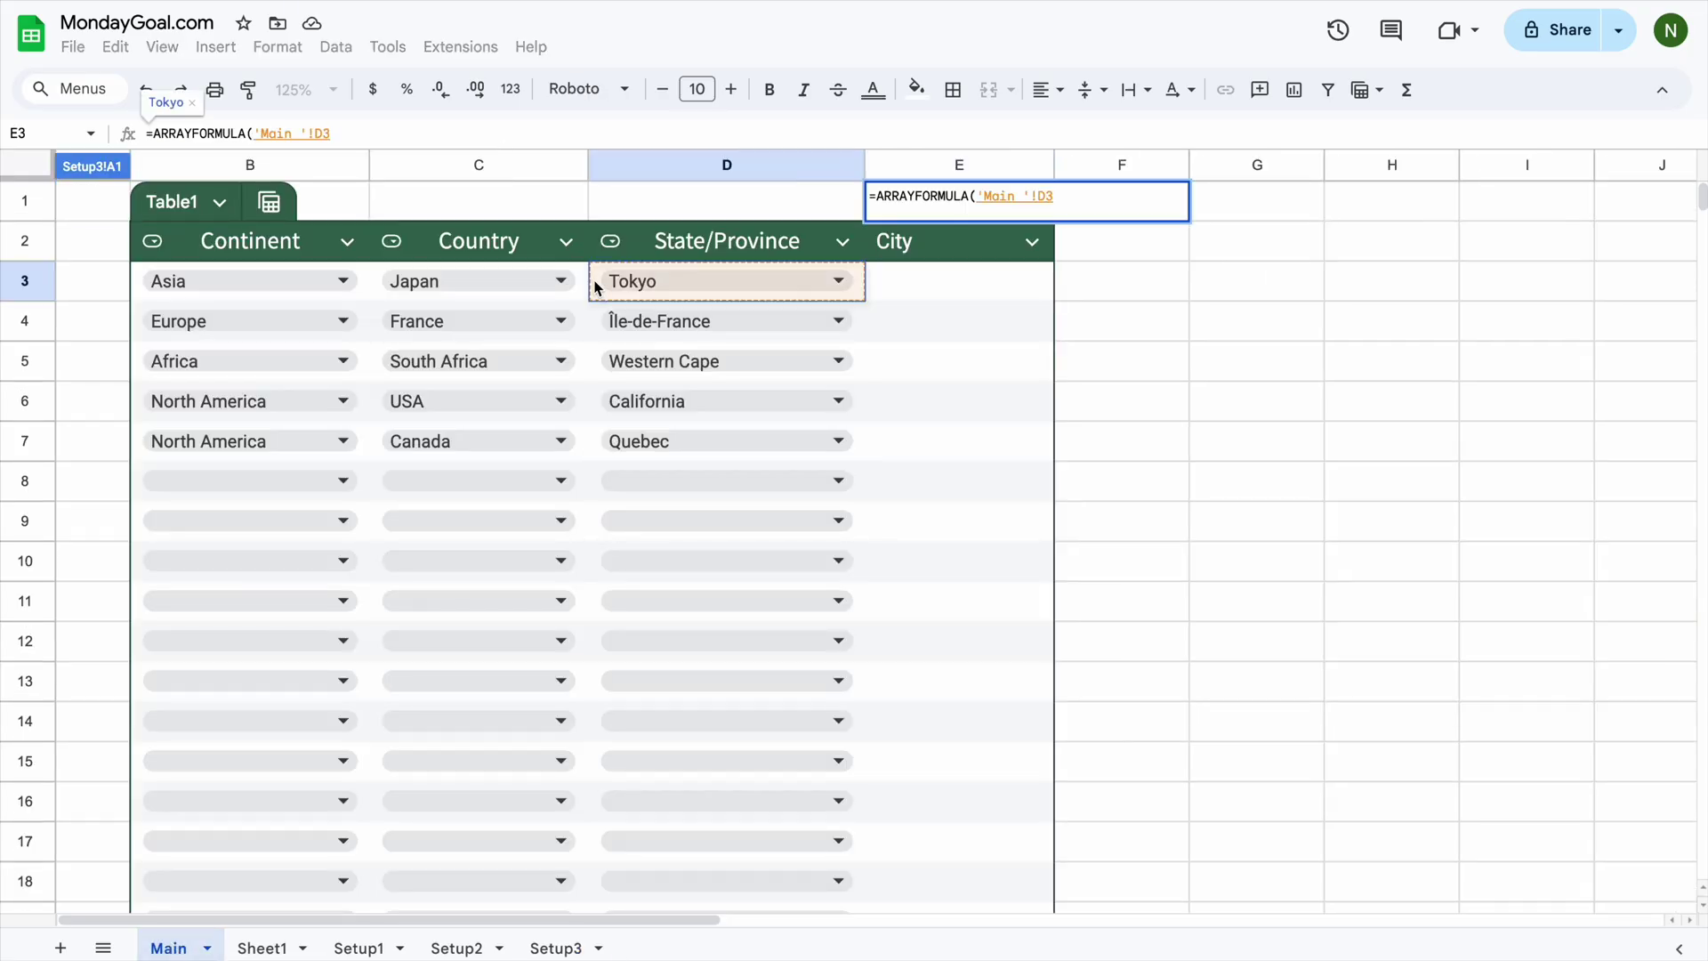
type(":D")
key("Return")
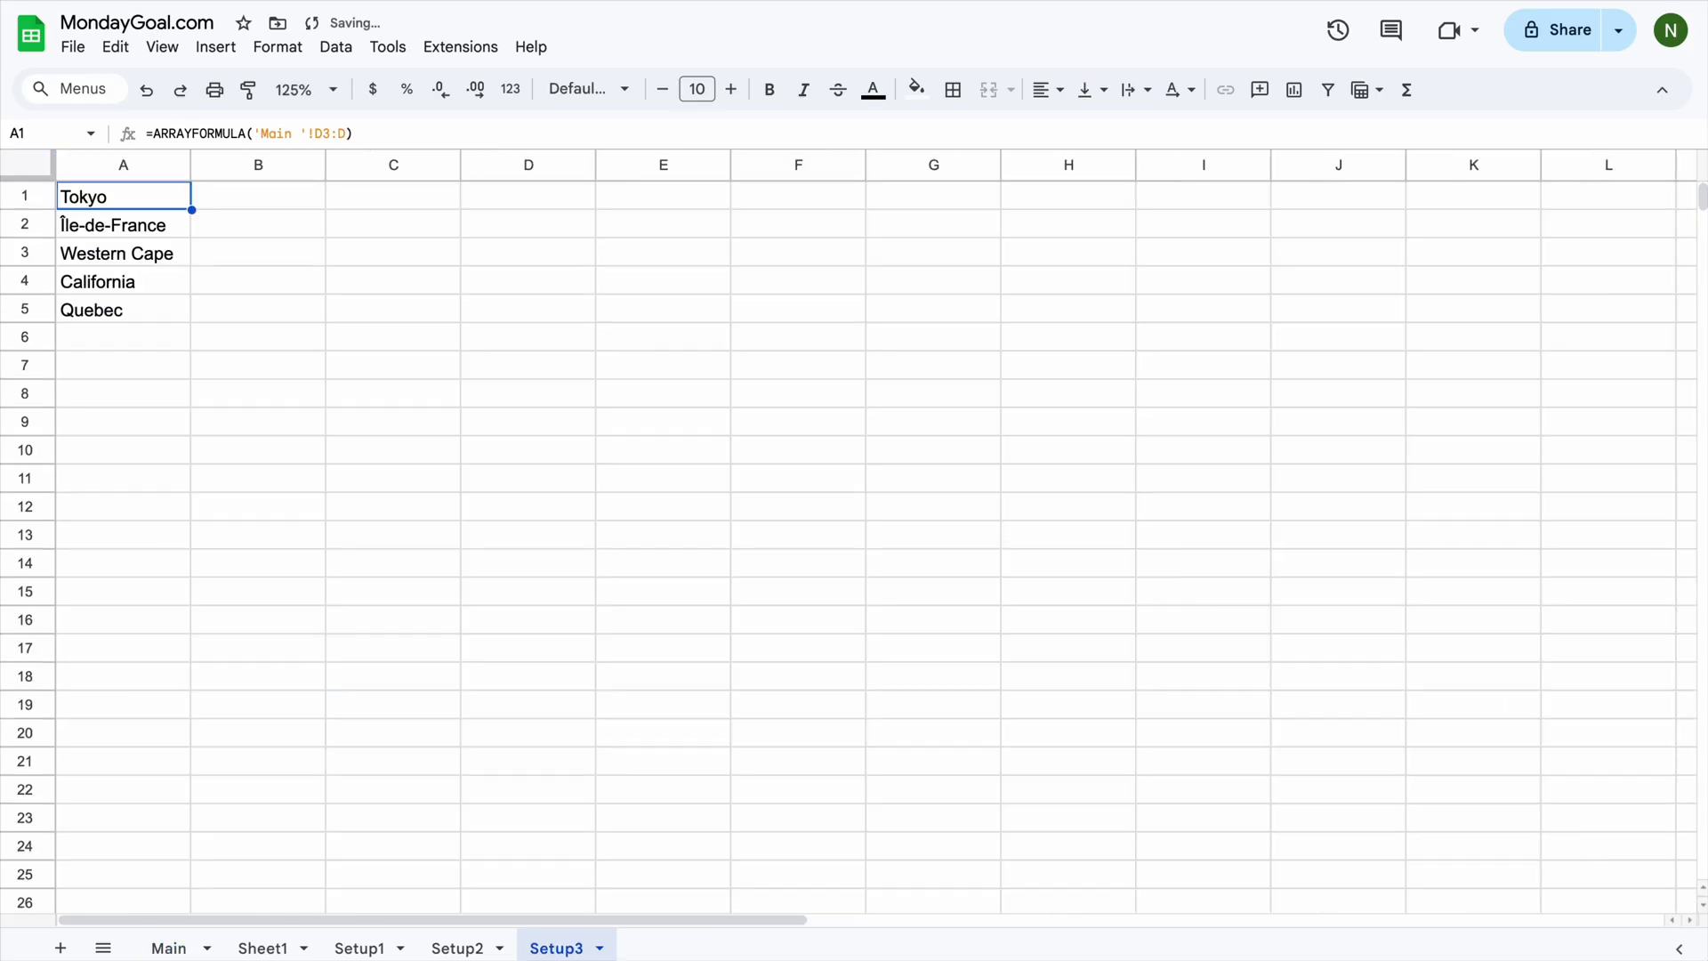
Step: Copy the BYROW formula from cell B1 of Setup2 into cell B1 of Setup3
key("alt+Up")
key("Return")
key("super+a")
key("super+c")
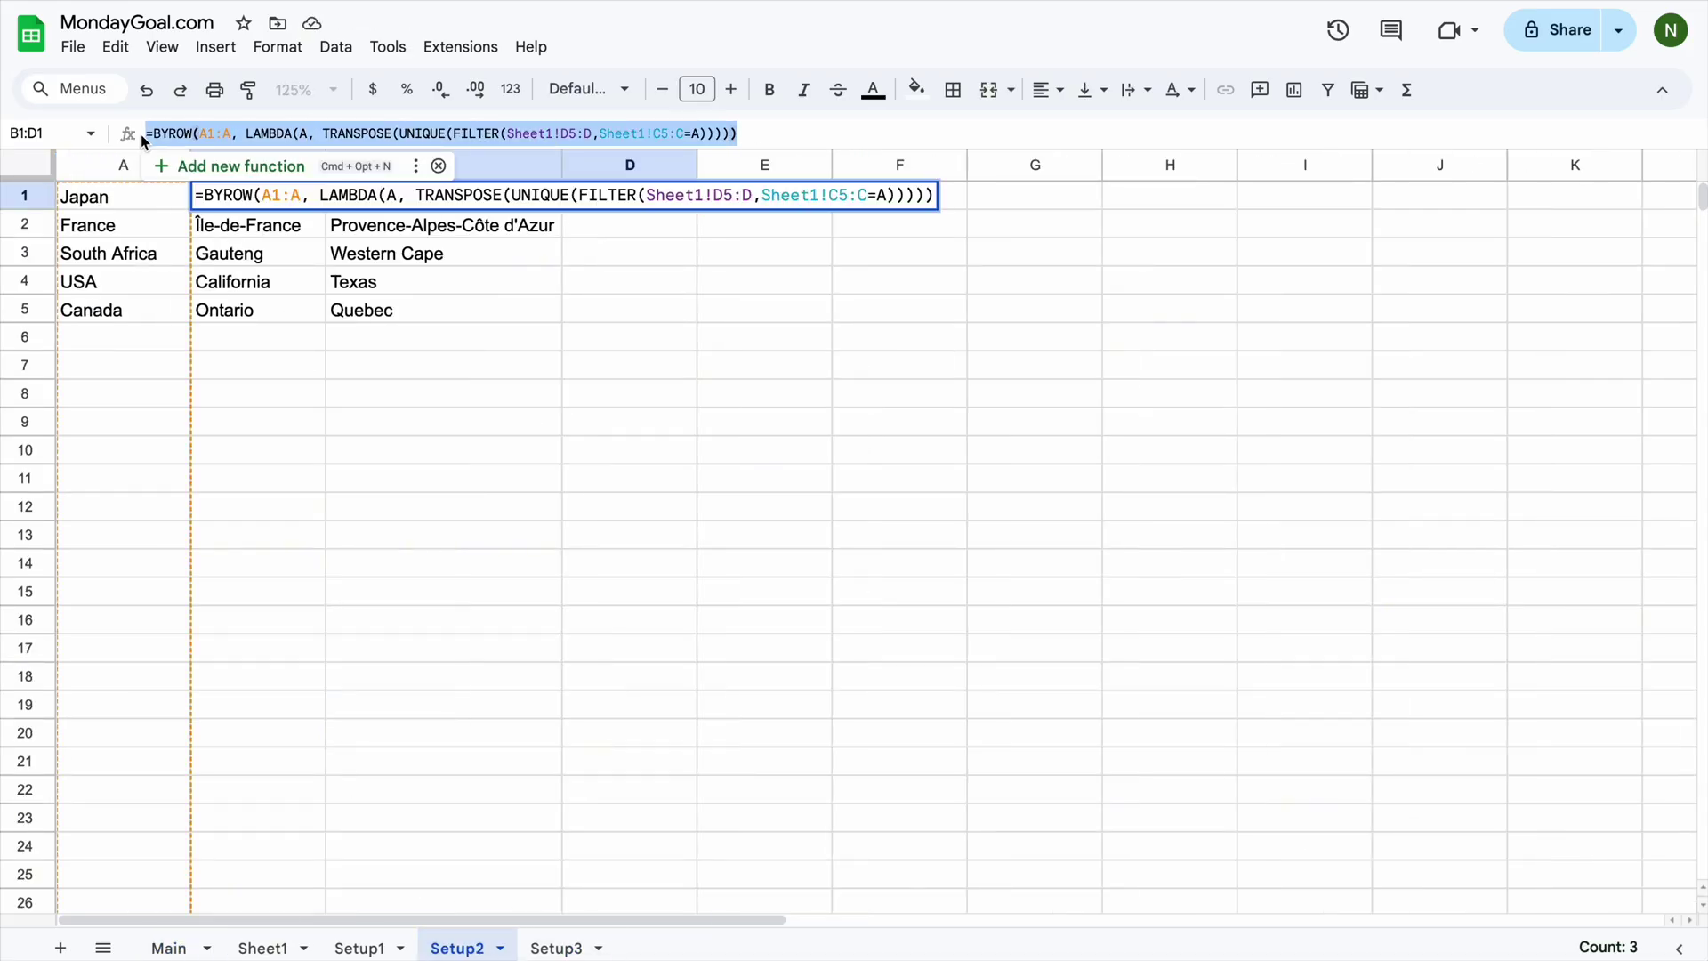
left_click(562, 945)
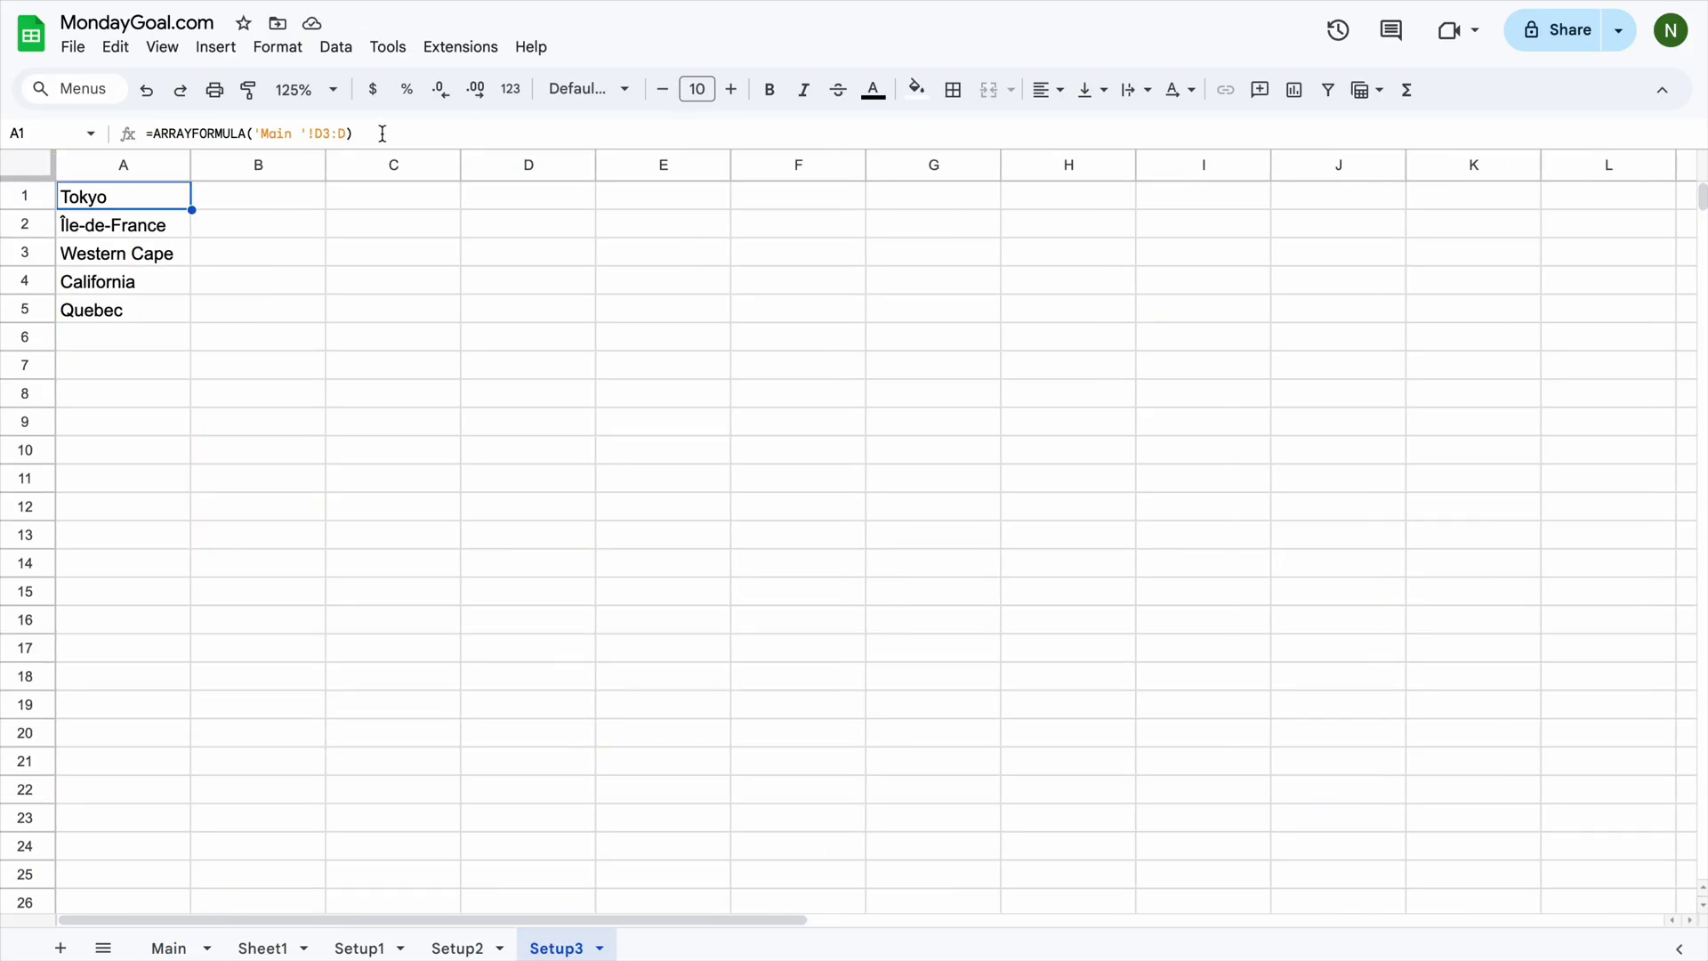
key("Right")
left_click(321, 136)
key("super+v")
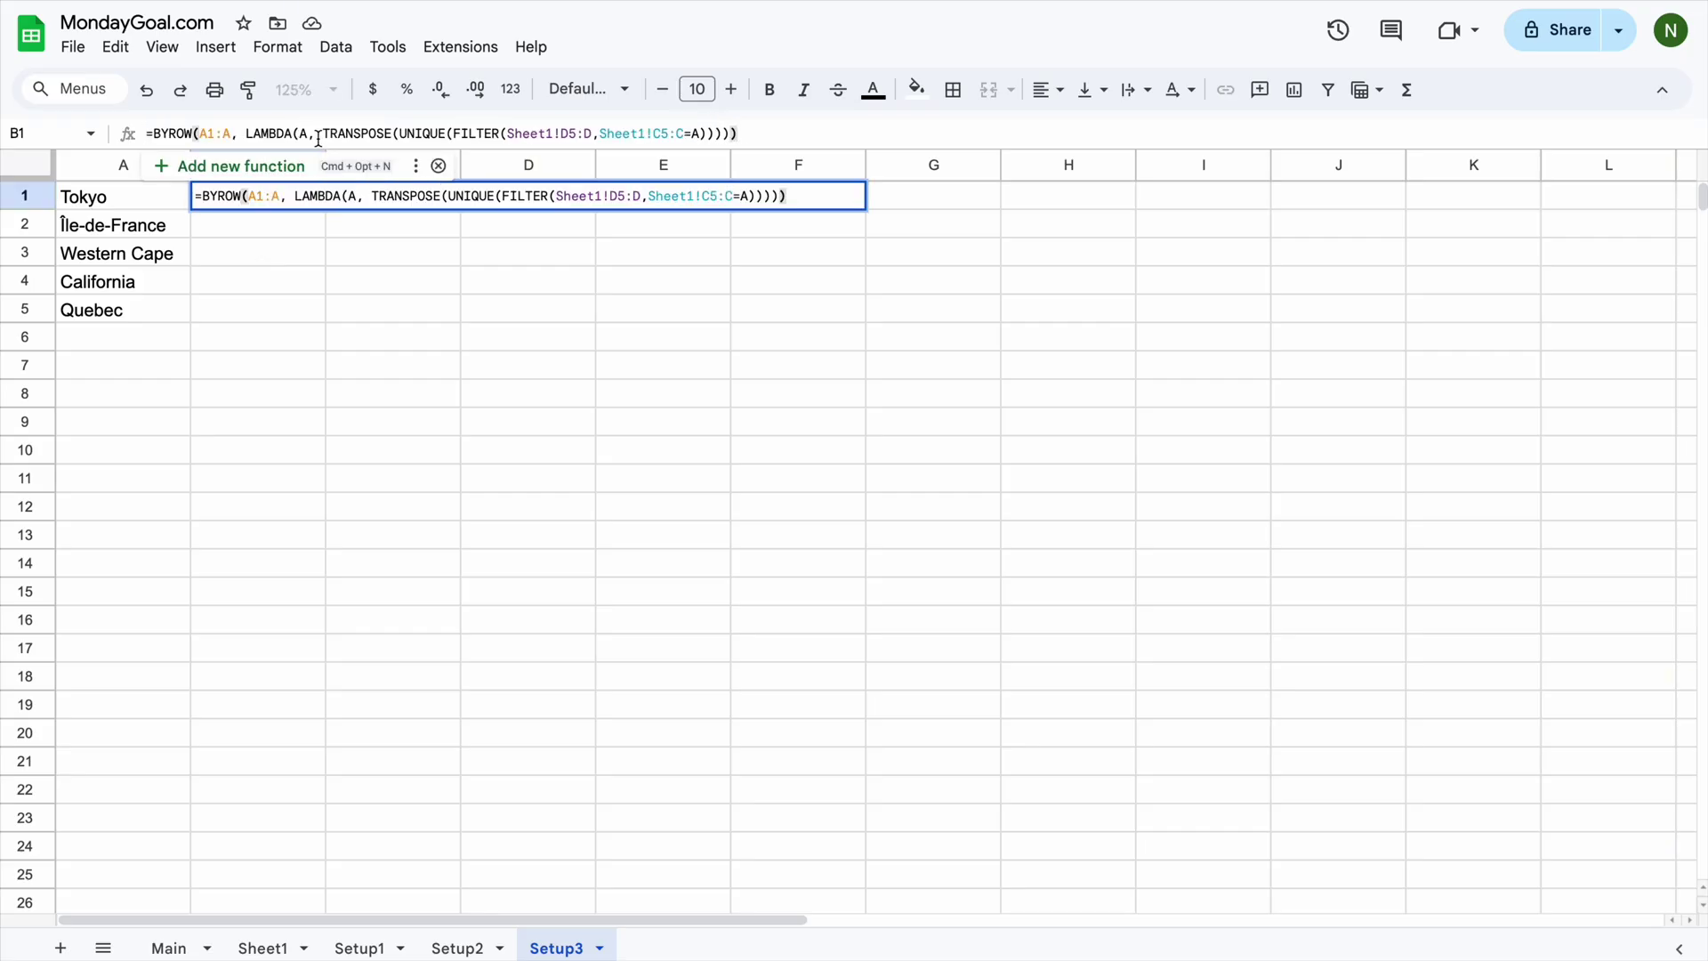
Step: In the Setup3 B1 formula, change the FILTER range to the City column, Sheet1!E5:E
left_click(566, 134)
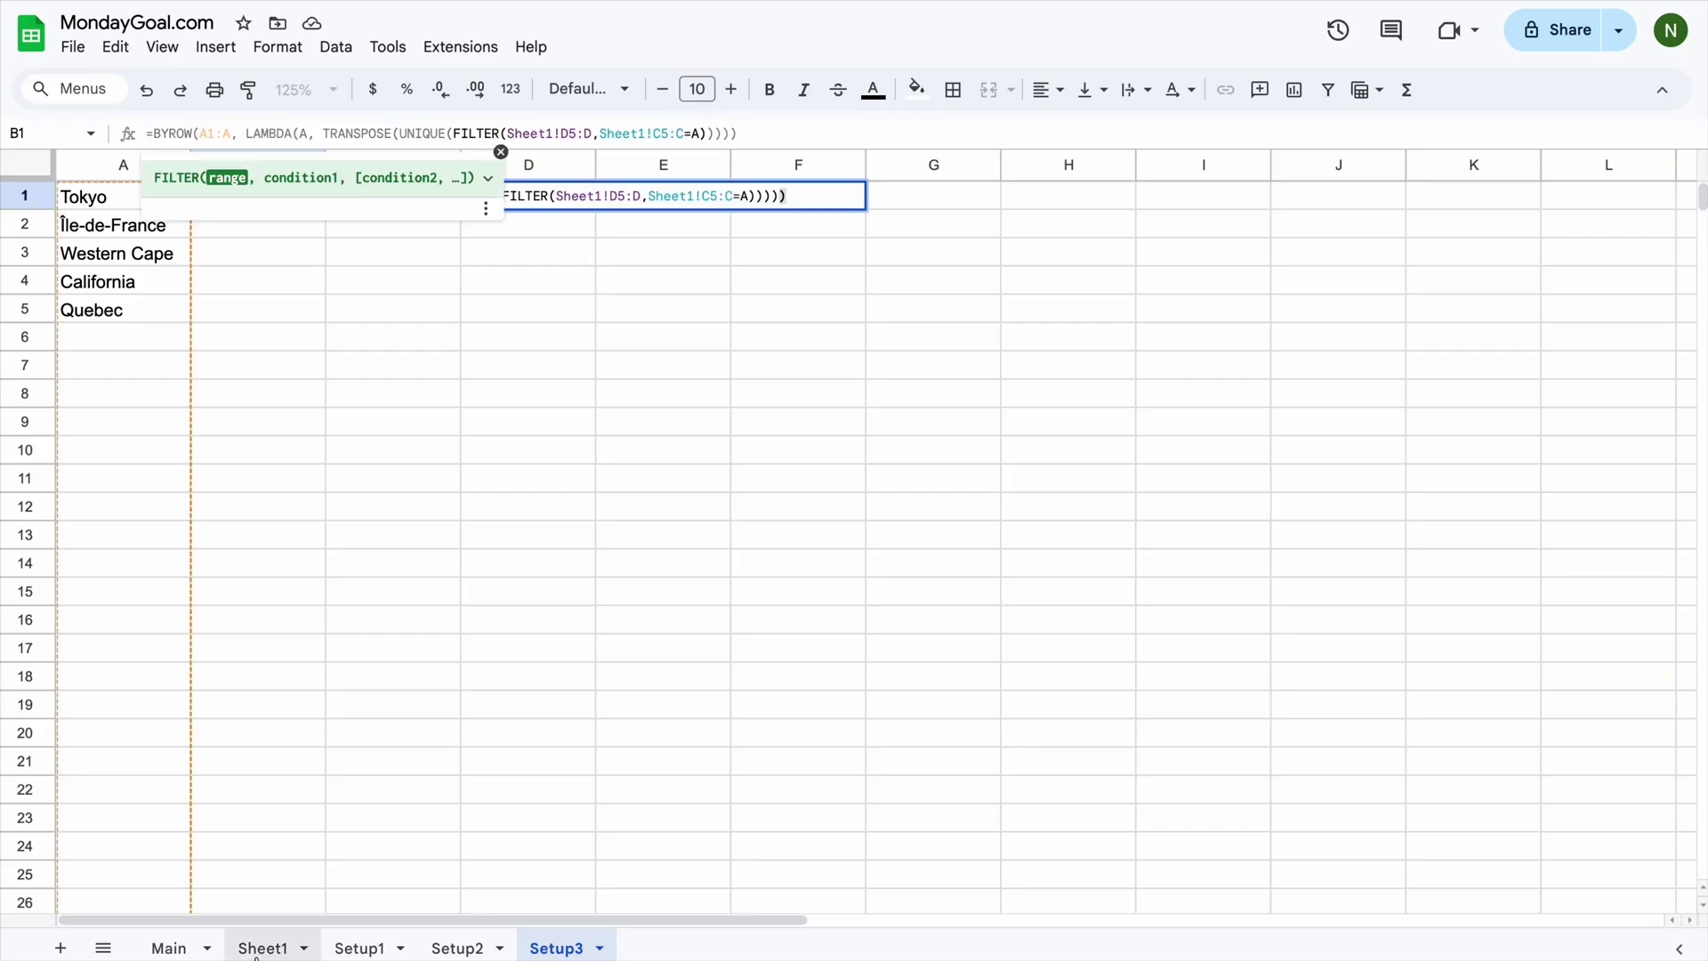
left_click(264, 949)
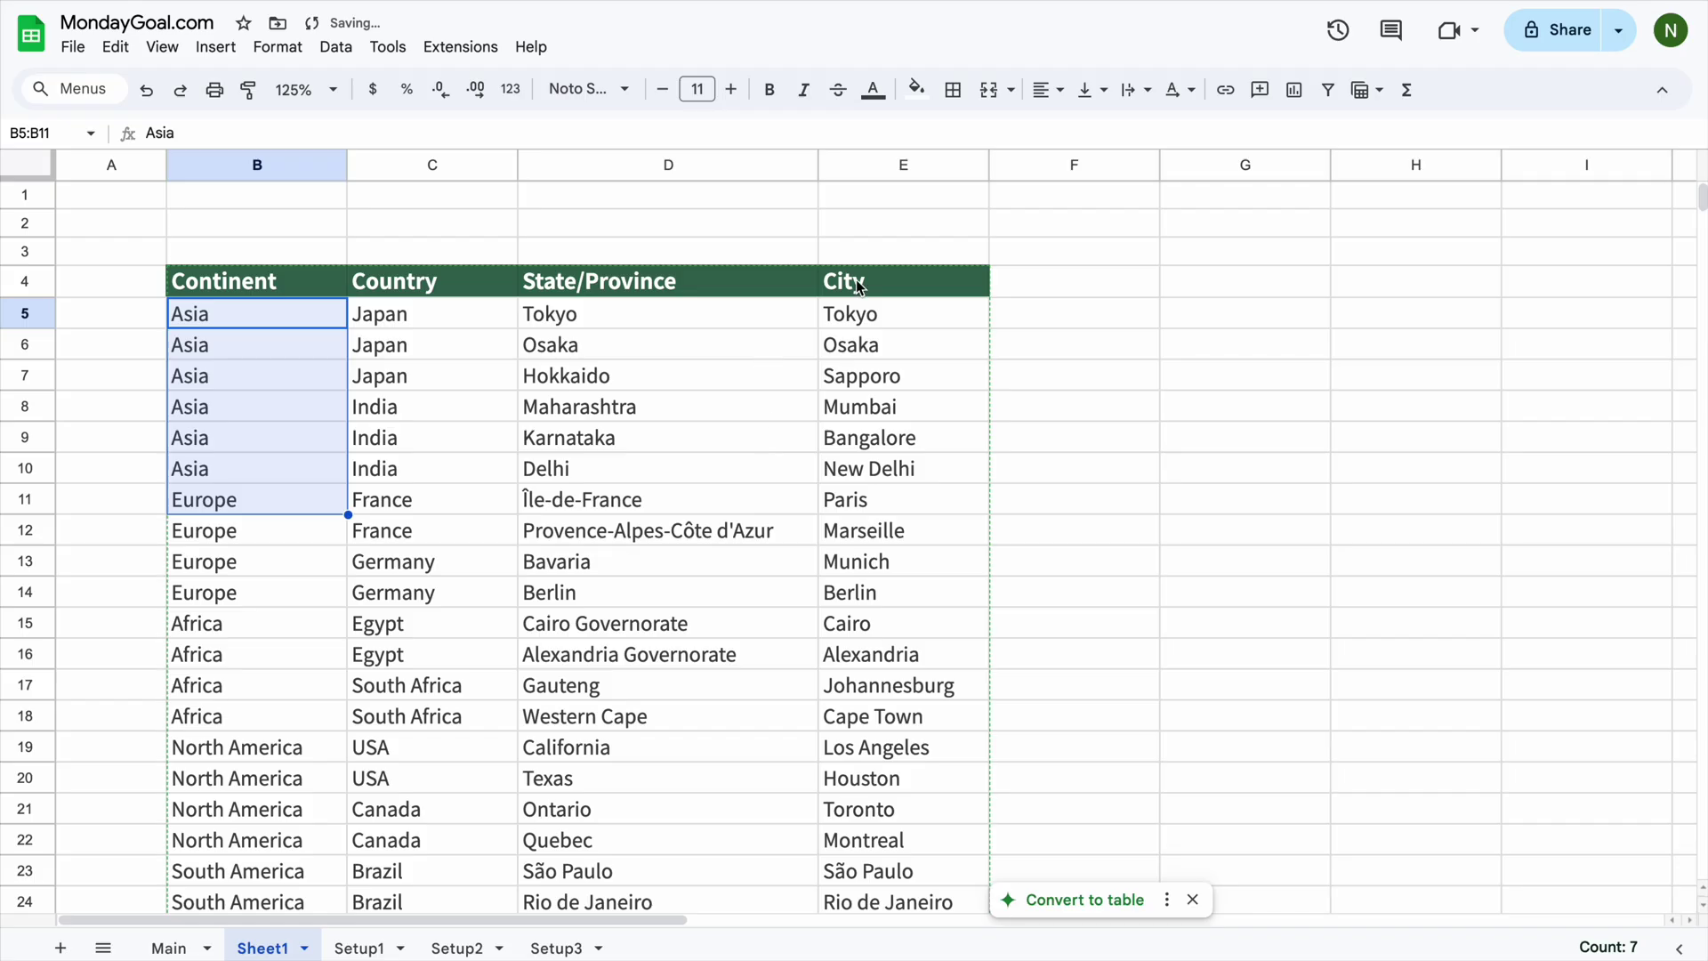
left_click(561, 948)
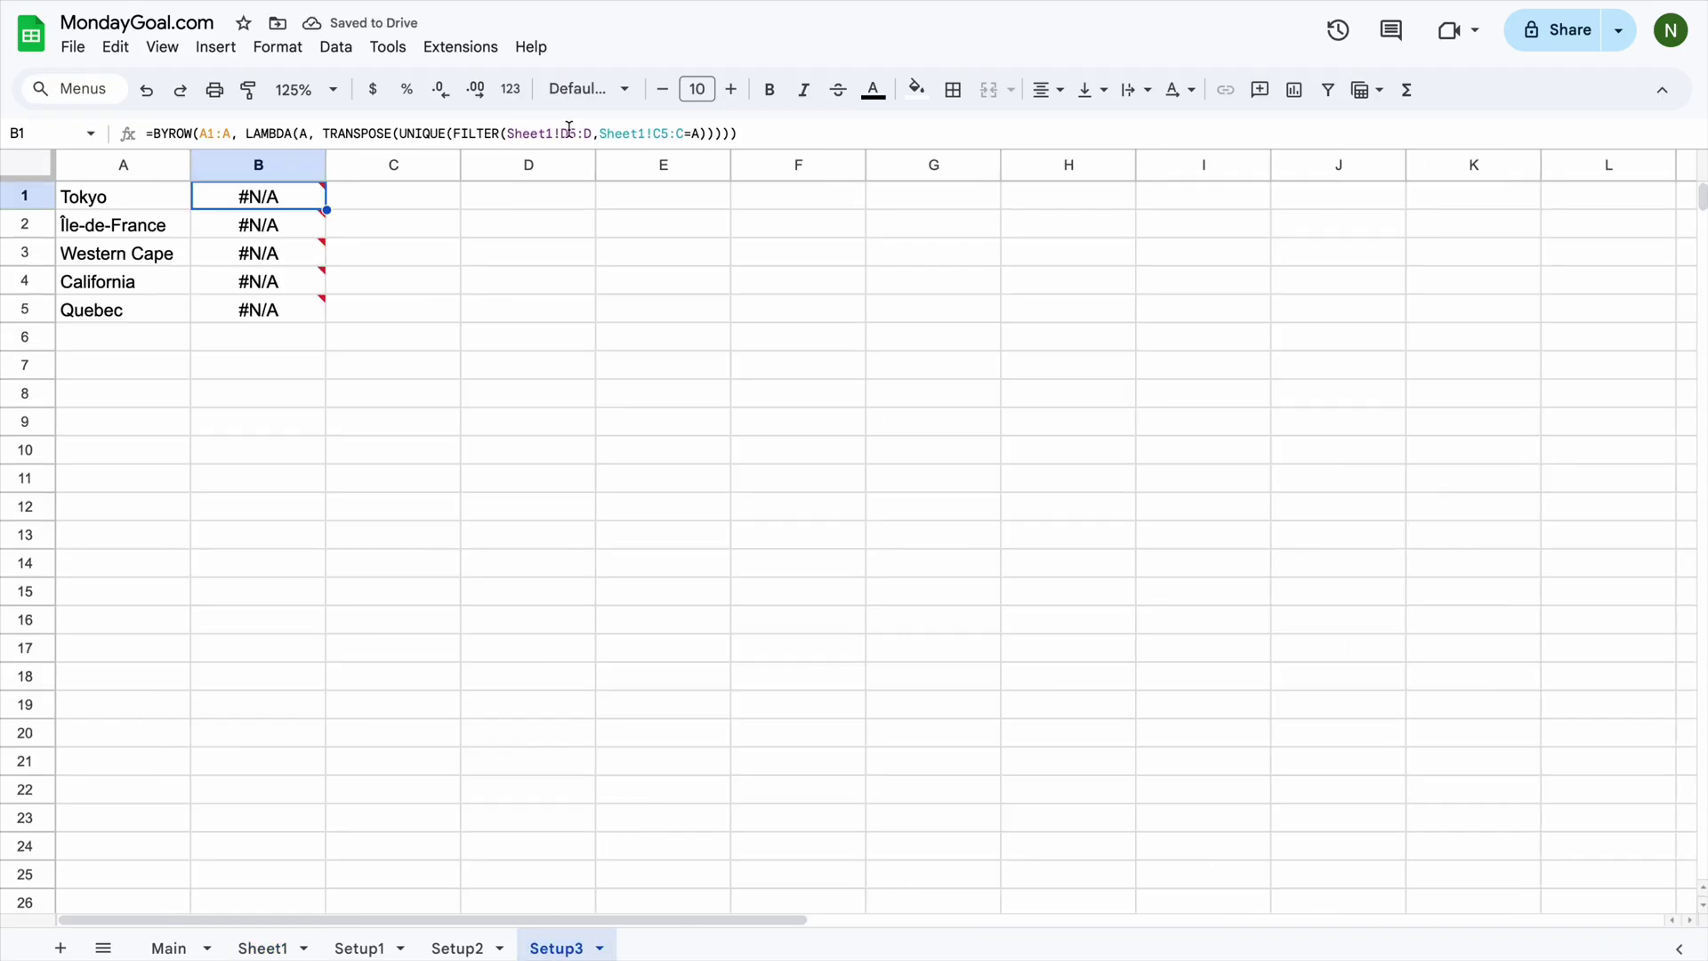
key("BackSpace")
type("E")
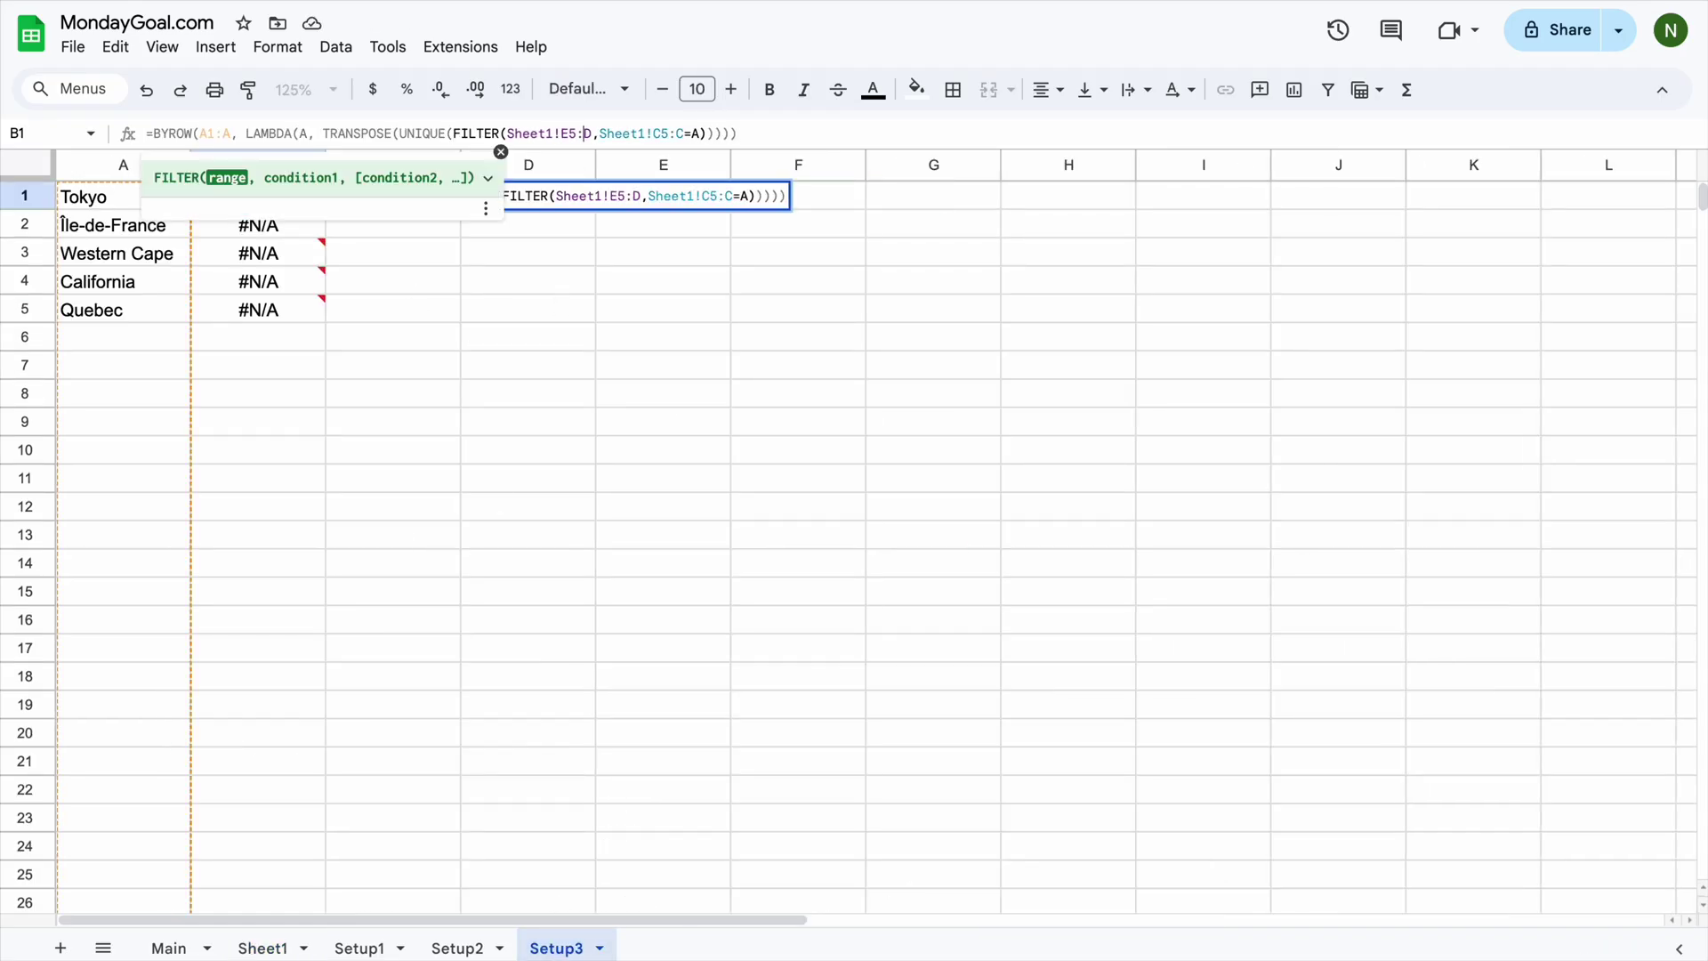
key("Right")
key("Right")
key("Left")
key("BackSpace")
type("E")
Step: Change the FILTER condition in the Setup3 B1 formula to Sheet1!D5:D=A and commit the formula
left_click(659, 133)
key("BackSpace")
type("D")
key("Right")
key("Right")
key("Right")
key("BackSpace")
type("D")
key("Return")
Step: Add a data validation rule to the City column on Main with the Dropdown (from a range) criteria
left_click(169, 947)
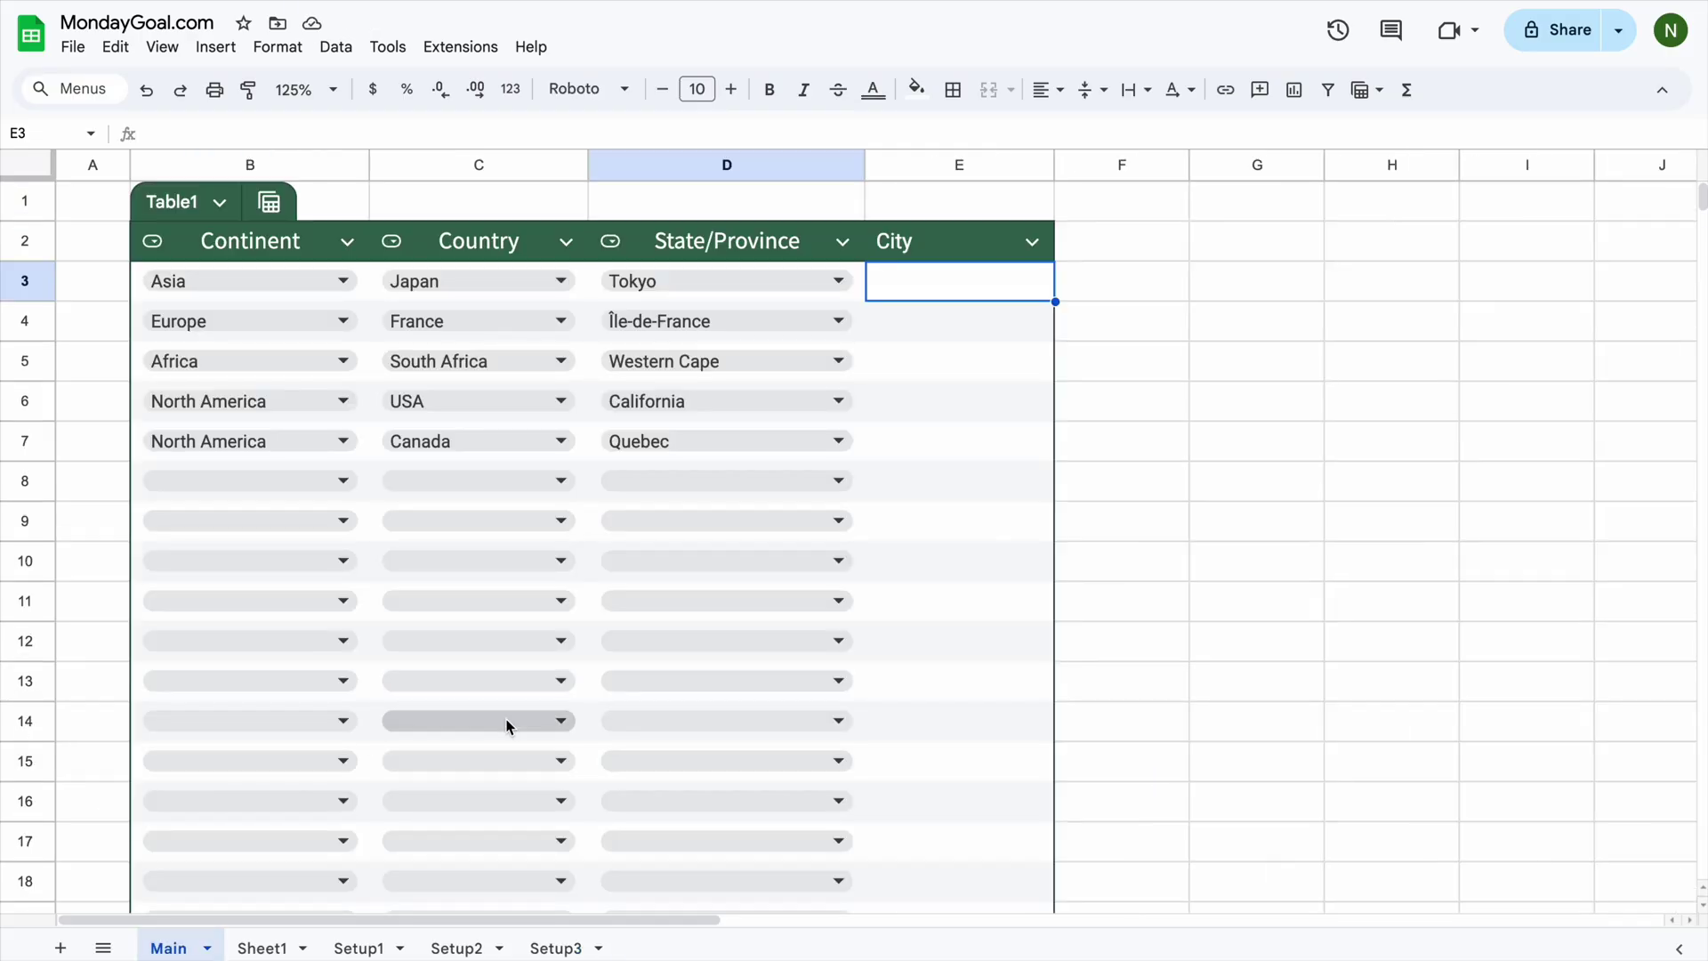
left_click(335, 49)
left_click(383, 520)
left_click(1601, 169)
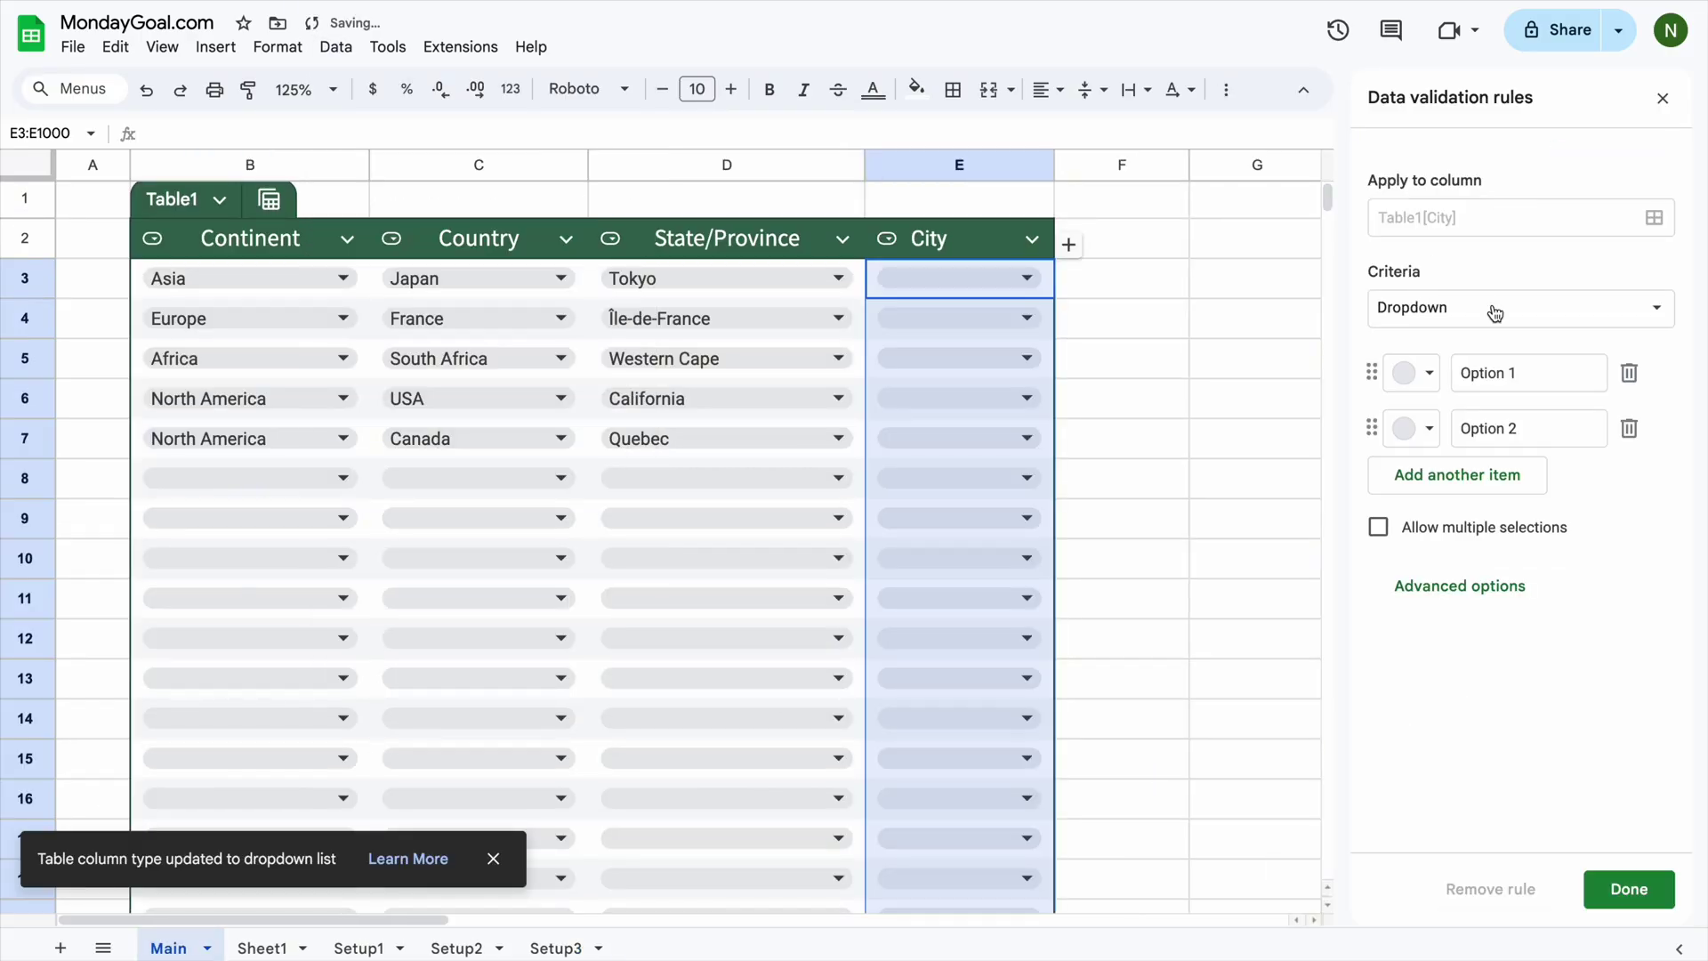
left_click(1510, 313)
left_click(1509, 340)
left_click(1655, 372)
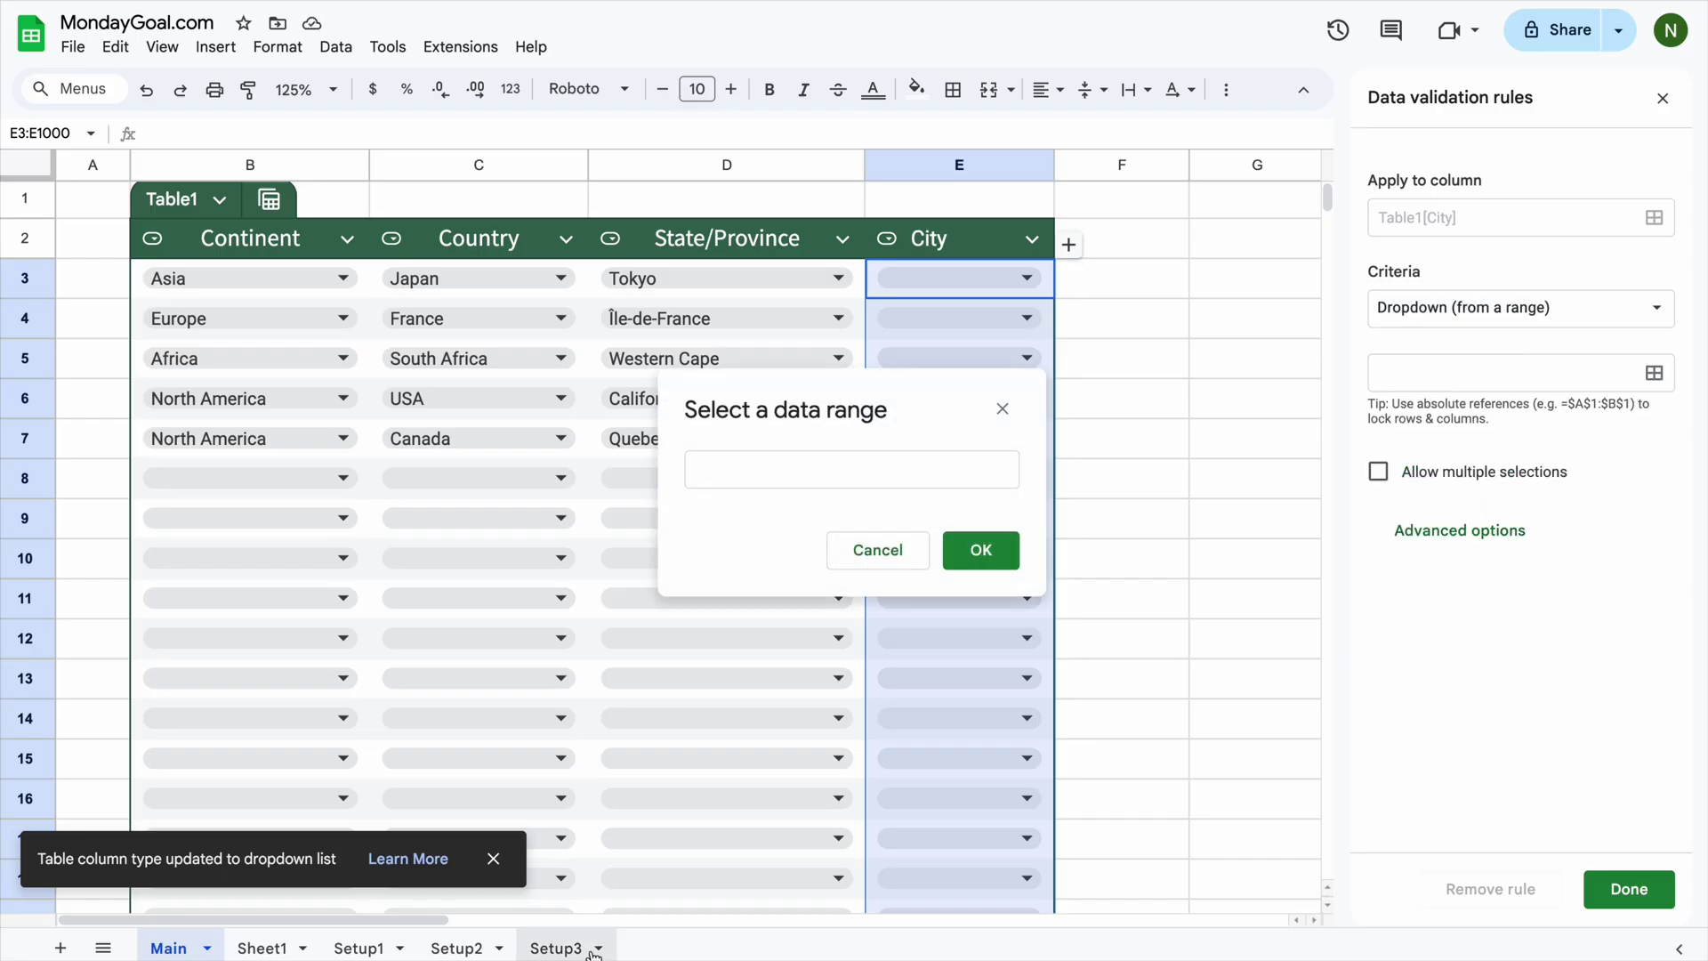
Step: Set the City rule's source range to =Setup3!B1:1 and save the rule
left_click(556, 947)
left_click_drag(276, 200, 360, 200)
left_click(770, 470)
key("BackSpace")
left_click(695, 469)
type("=Setup3!B1:1")
left_click(981, 550)
left_click(1629, 889)
Step: Choose Tokyo, Paris, Cape Town, Los Angeles and Montreal as the City values in rows 3 to 7
left_click(1028, 278)
left_click(900, 315)
left_click(1028, 318)
left_click(900, 354)
left_click(1028, 358)
left_click(900, 395)
left_click(1028, 399)
left_click(900, 435)
left_click(1028, 438)
left_click(948, 492)
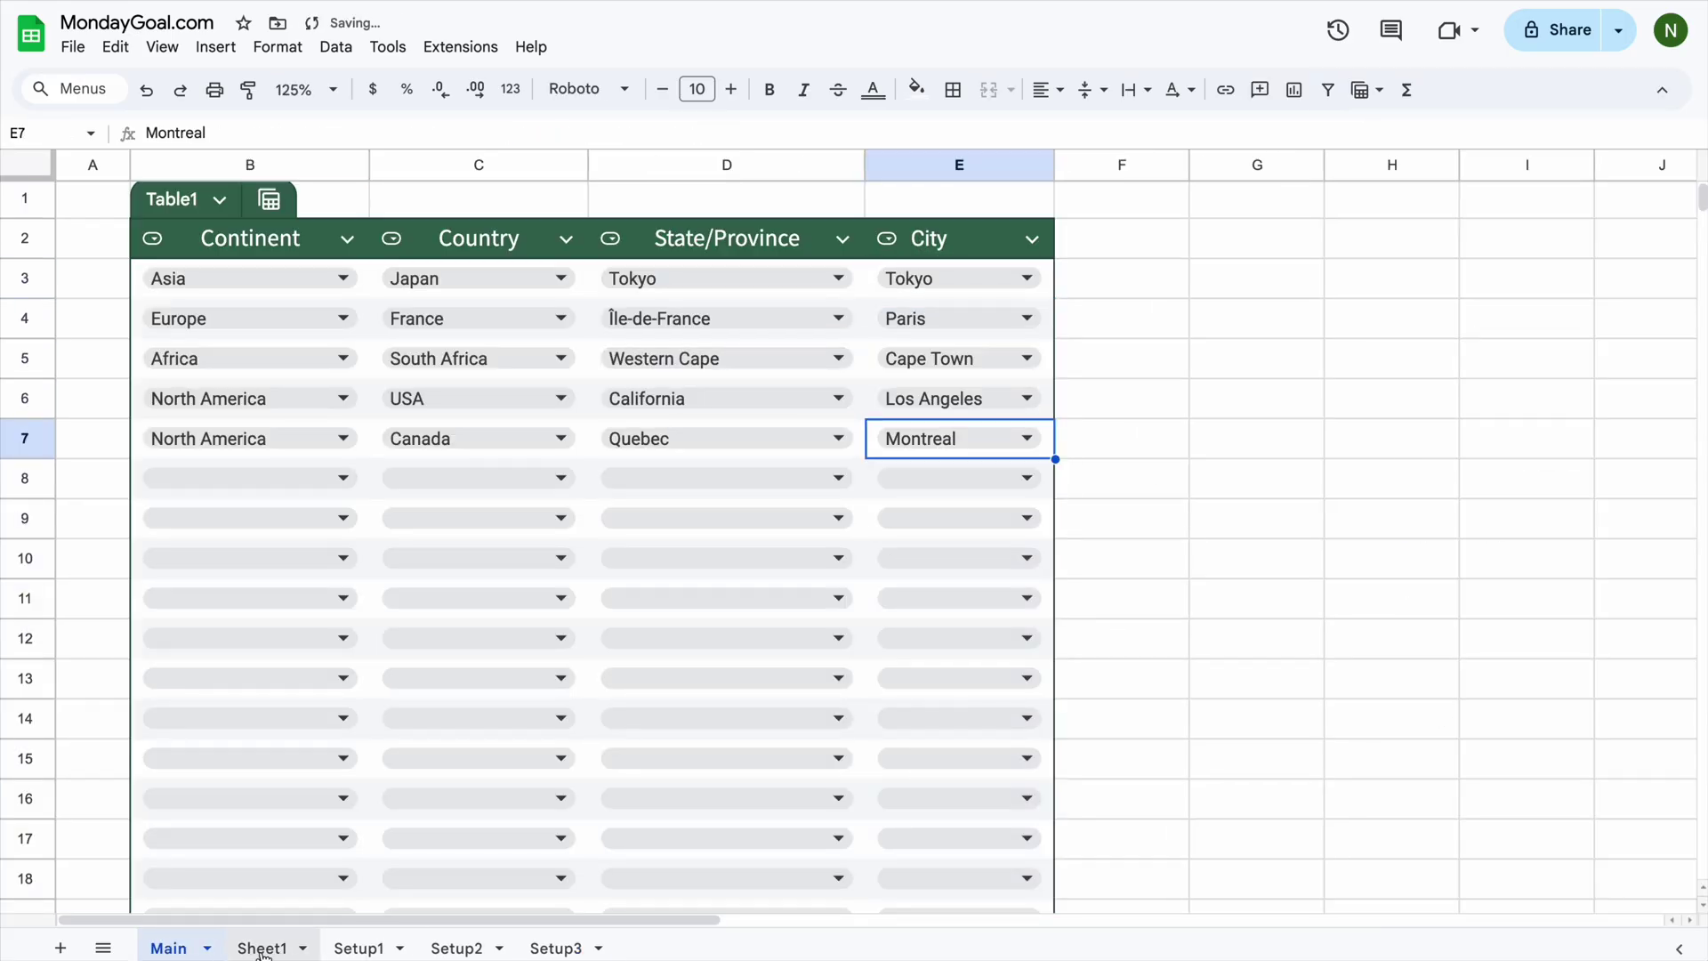
Step: Fill row 8 of the Main table with South America, Brazil, Rio de Janeiro as State/Province and Rio de Janeiro as City
left_click(262, 947)
scroll(405, 783, "down", 3)
scroll(405, 783, "up", 3)
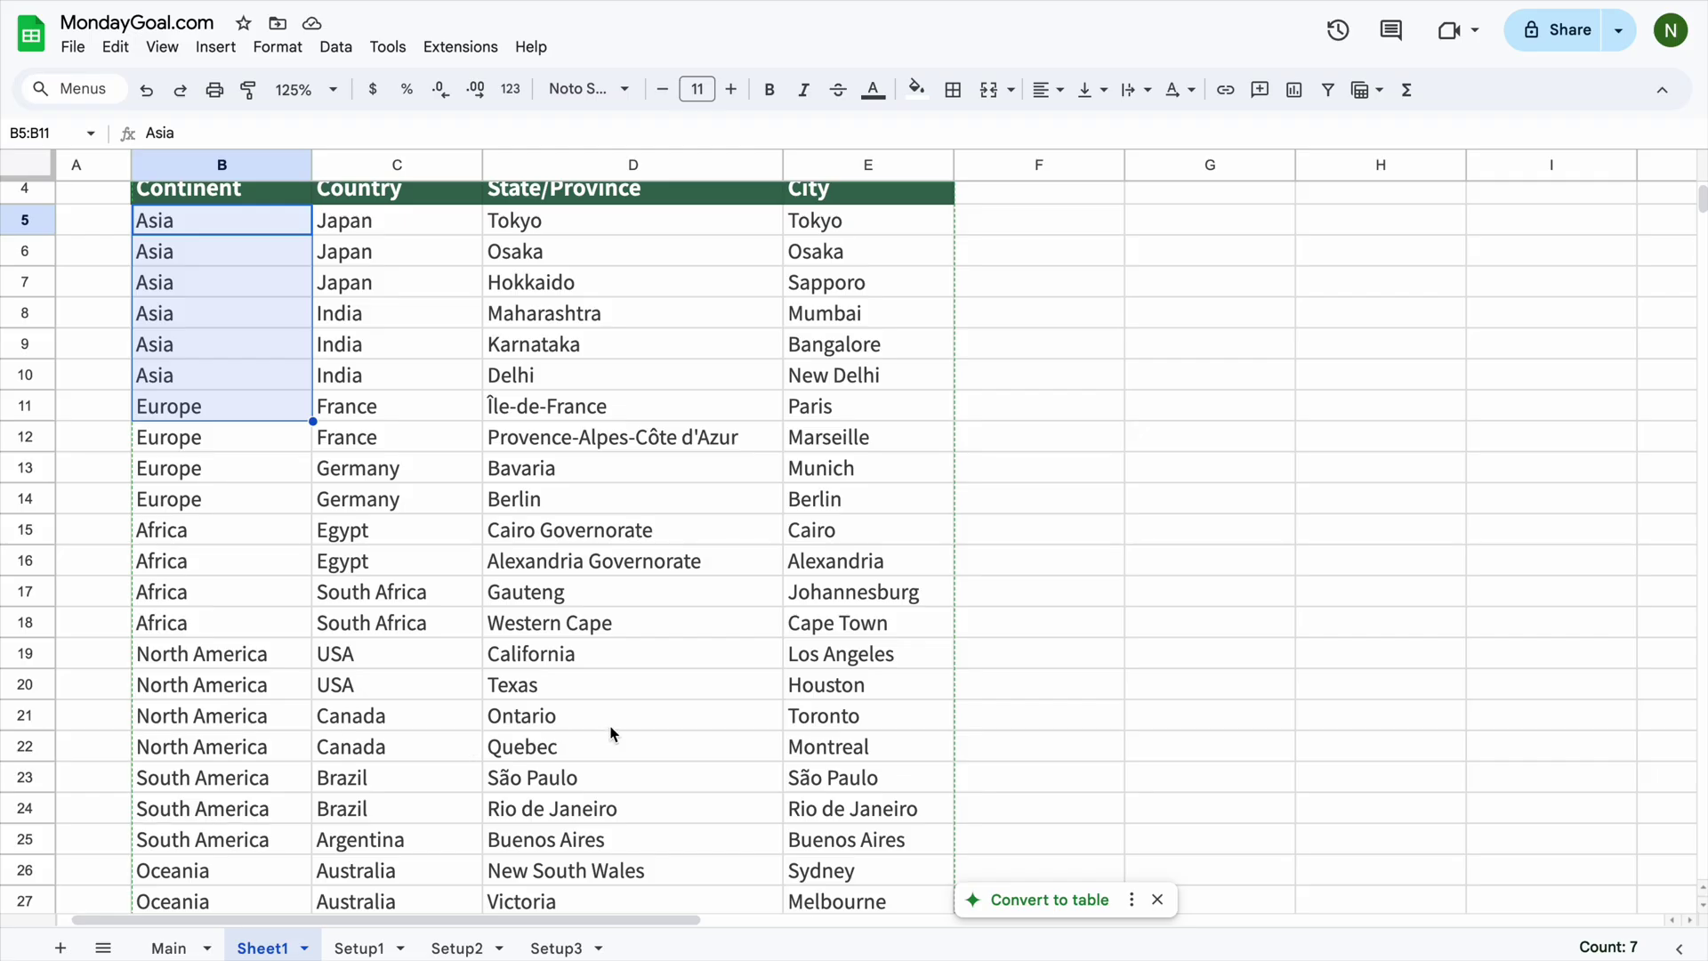
left_click(358, 947)
left_click(169, 948)
left_click(249, 478)
left_click(192, 653)
left_click(479, 478)
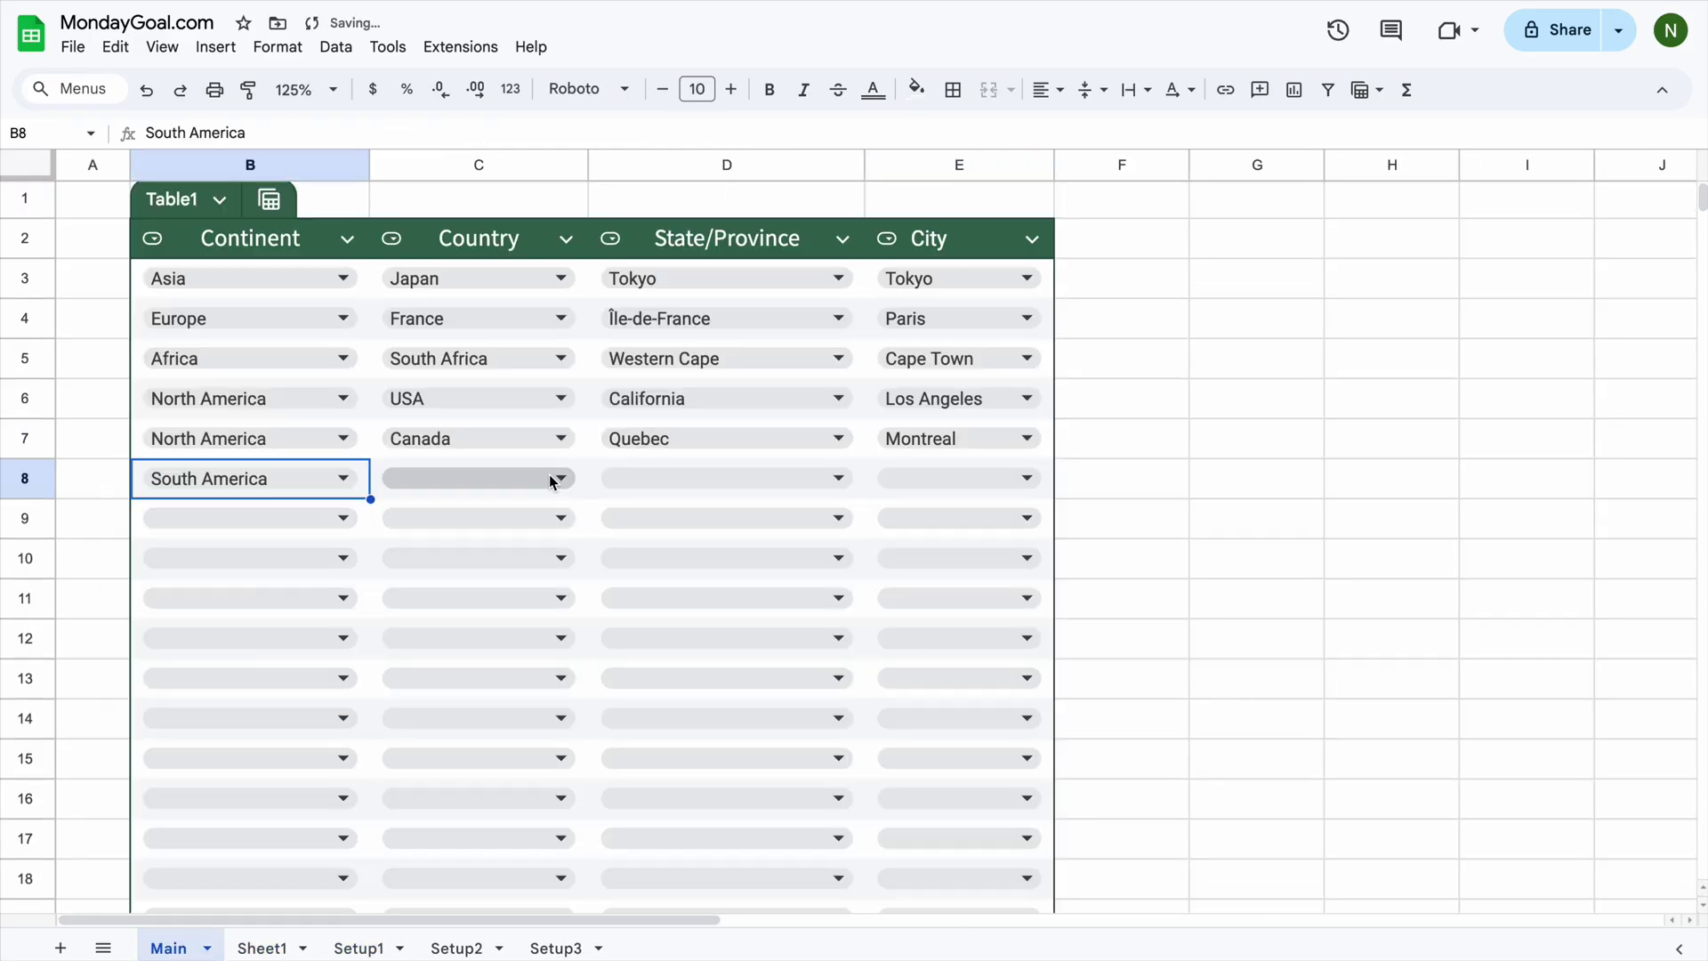
left_click(418, 519)
left_click(838, 477)
left_click(645, 553)
left_click(1028, 478)
left_click(916, 518)
Step: Fill row 9 of the Main table with Oceania, Australia, New South Wales and Sydney
left_click(262, 947)
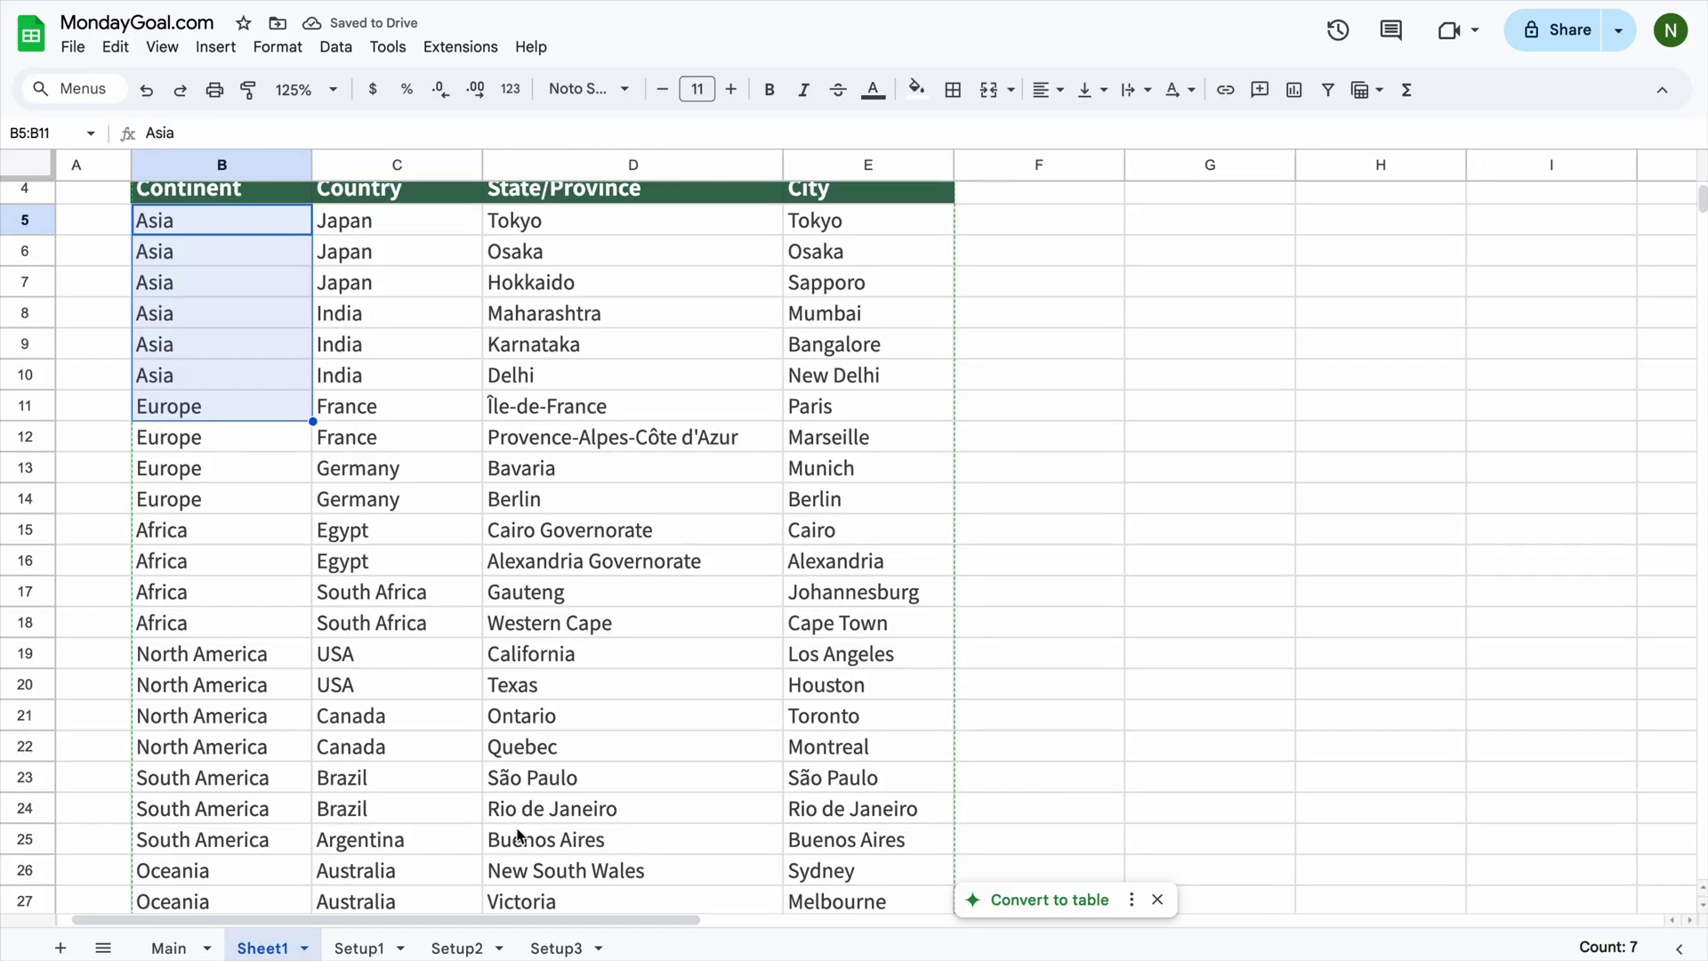
left_click(169, 948)
left_click(236, 518)
left_click(170, 730)
left_click(479, 518)
left_click(411, 559)
left_click(676, 559)
left_click(976, 517)
left_click(908, 559)
Step: Fill row 10 of the Main table with Oceania, New Zealand, the matching State/Province and Auckland as City
left_click(249, 558)
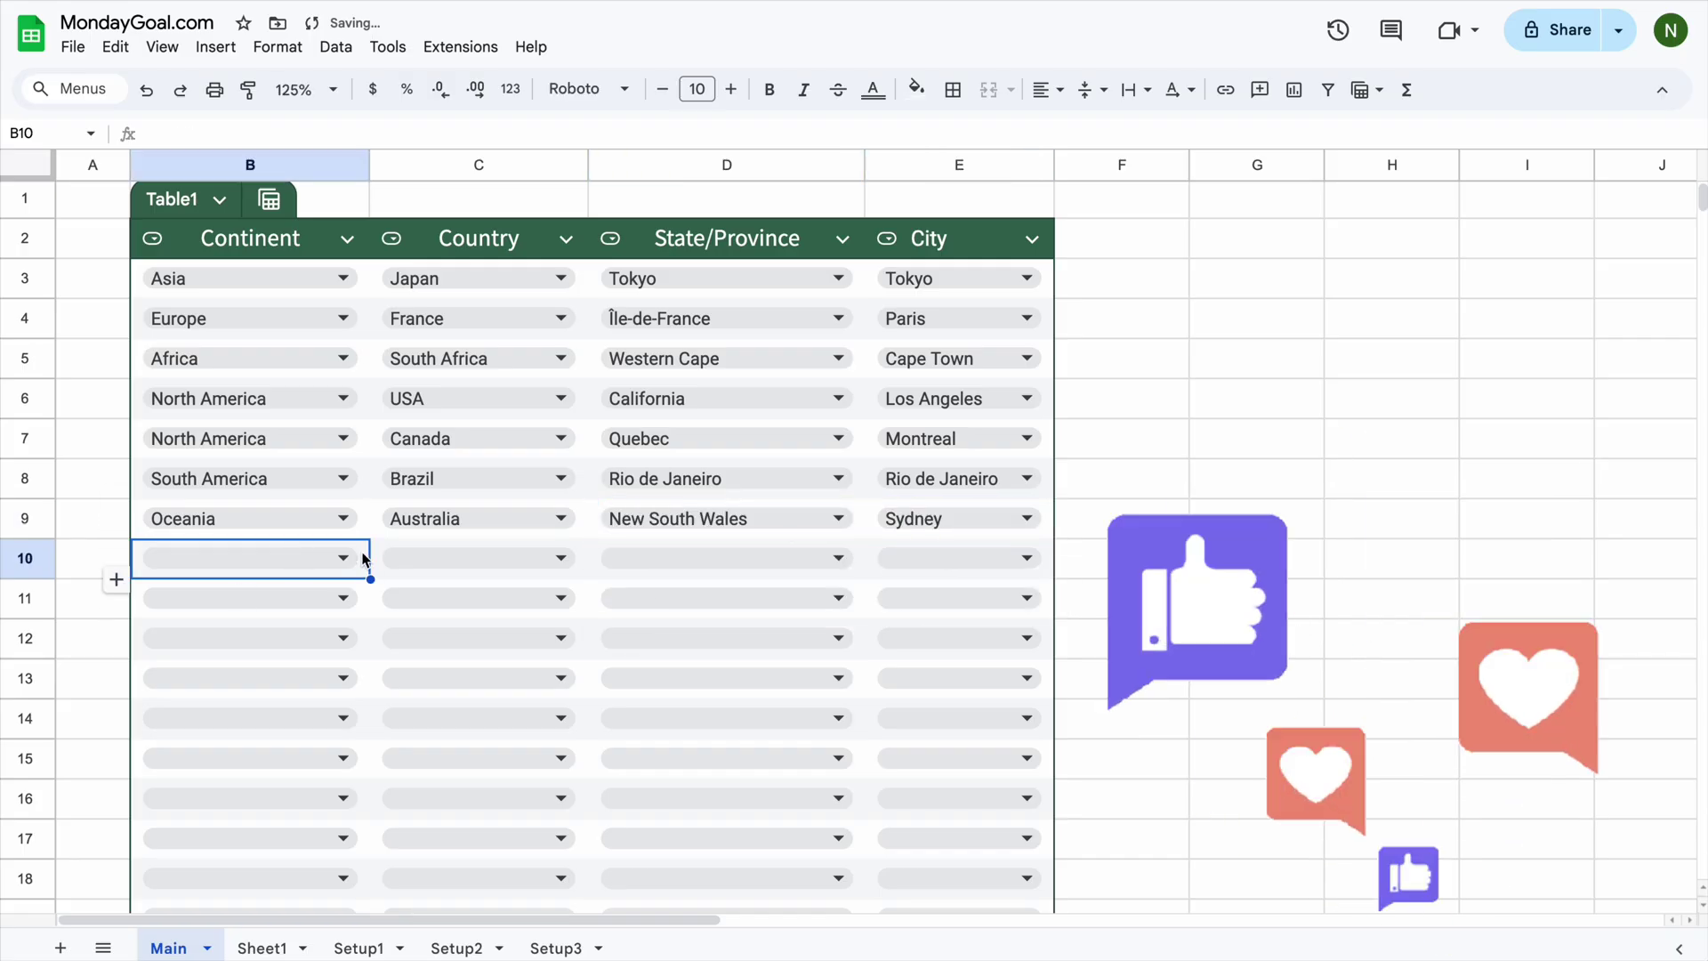
left_click(560, 558)
left_click(424, 632)
left_click(838, 558)
left_click(641, 599)
left_click(1028, 558)
left_click(916, 598)
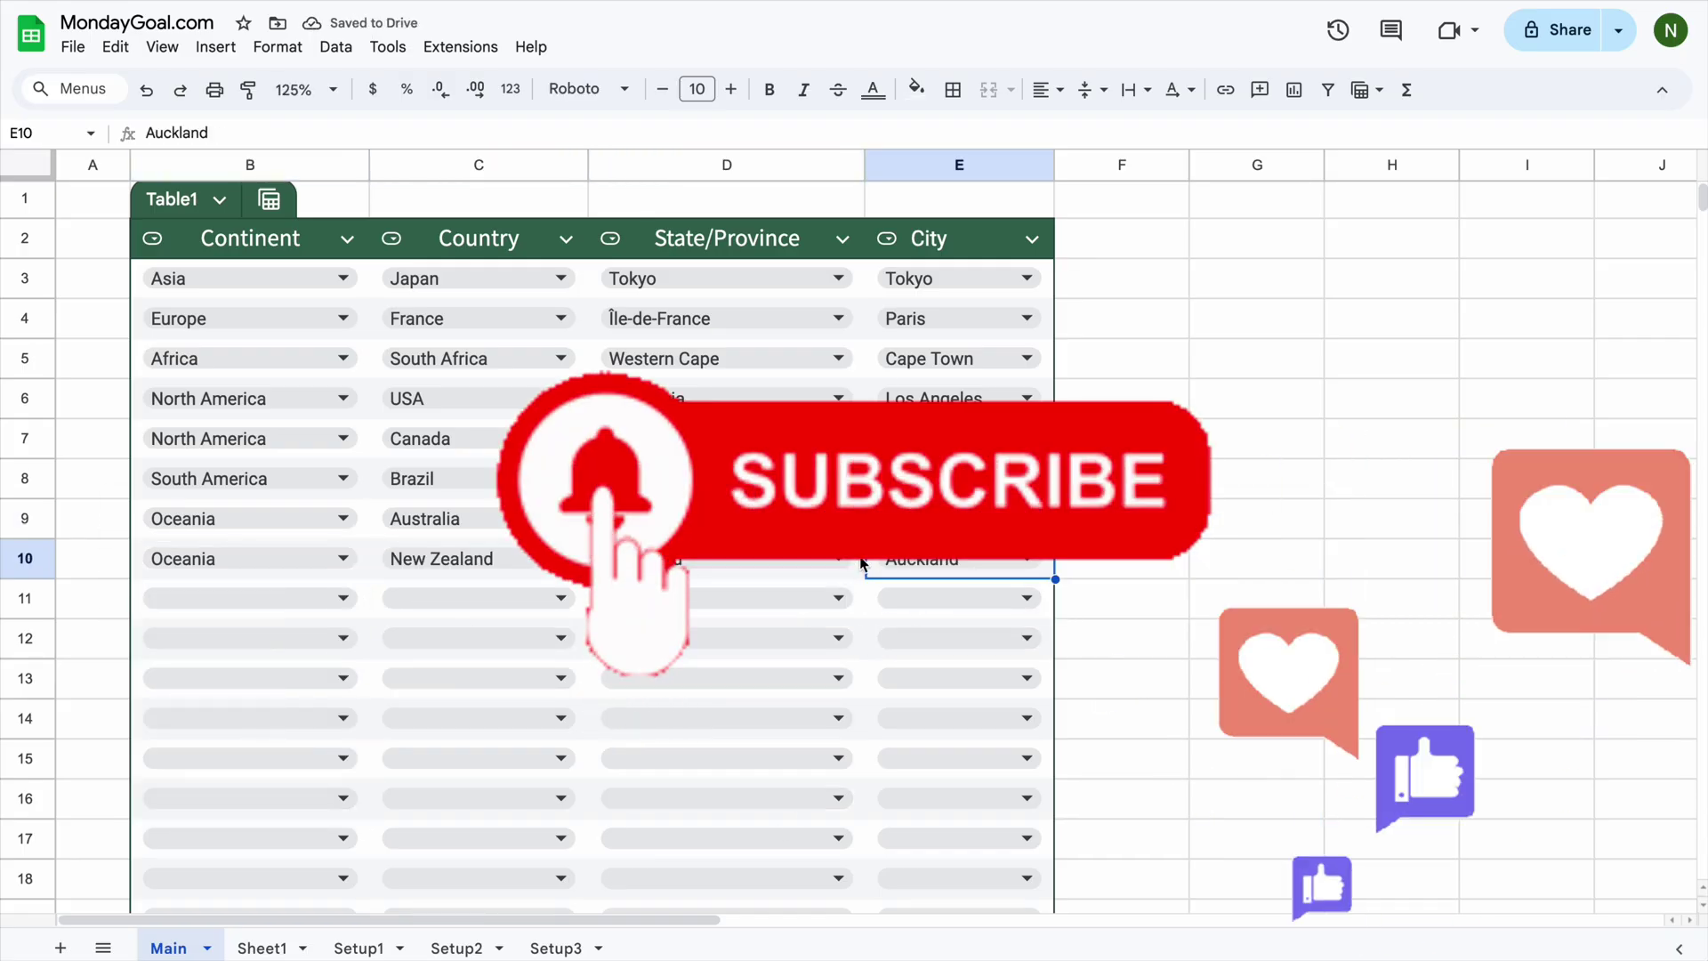